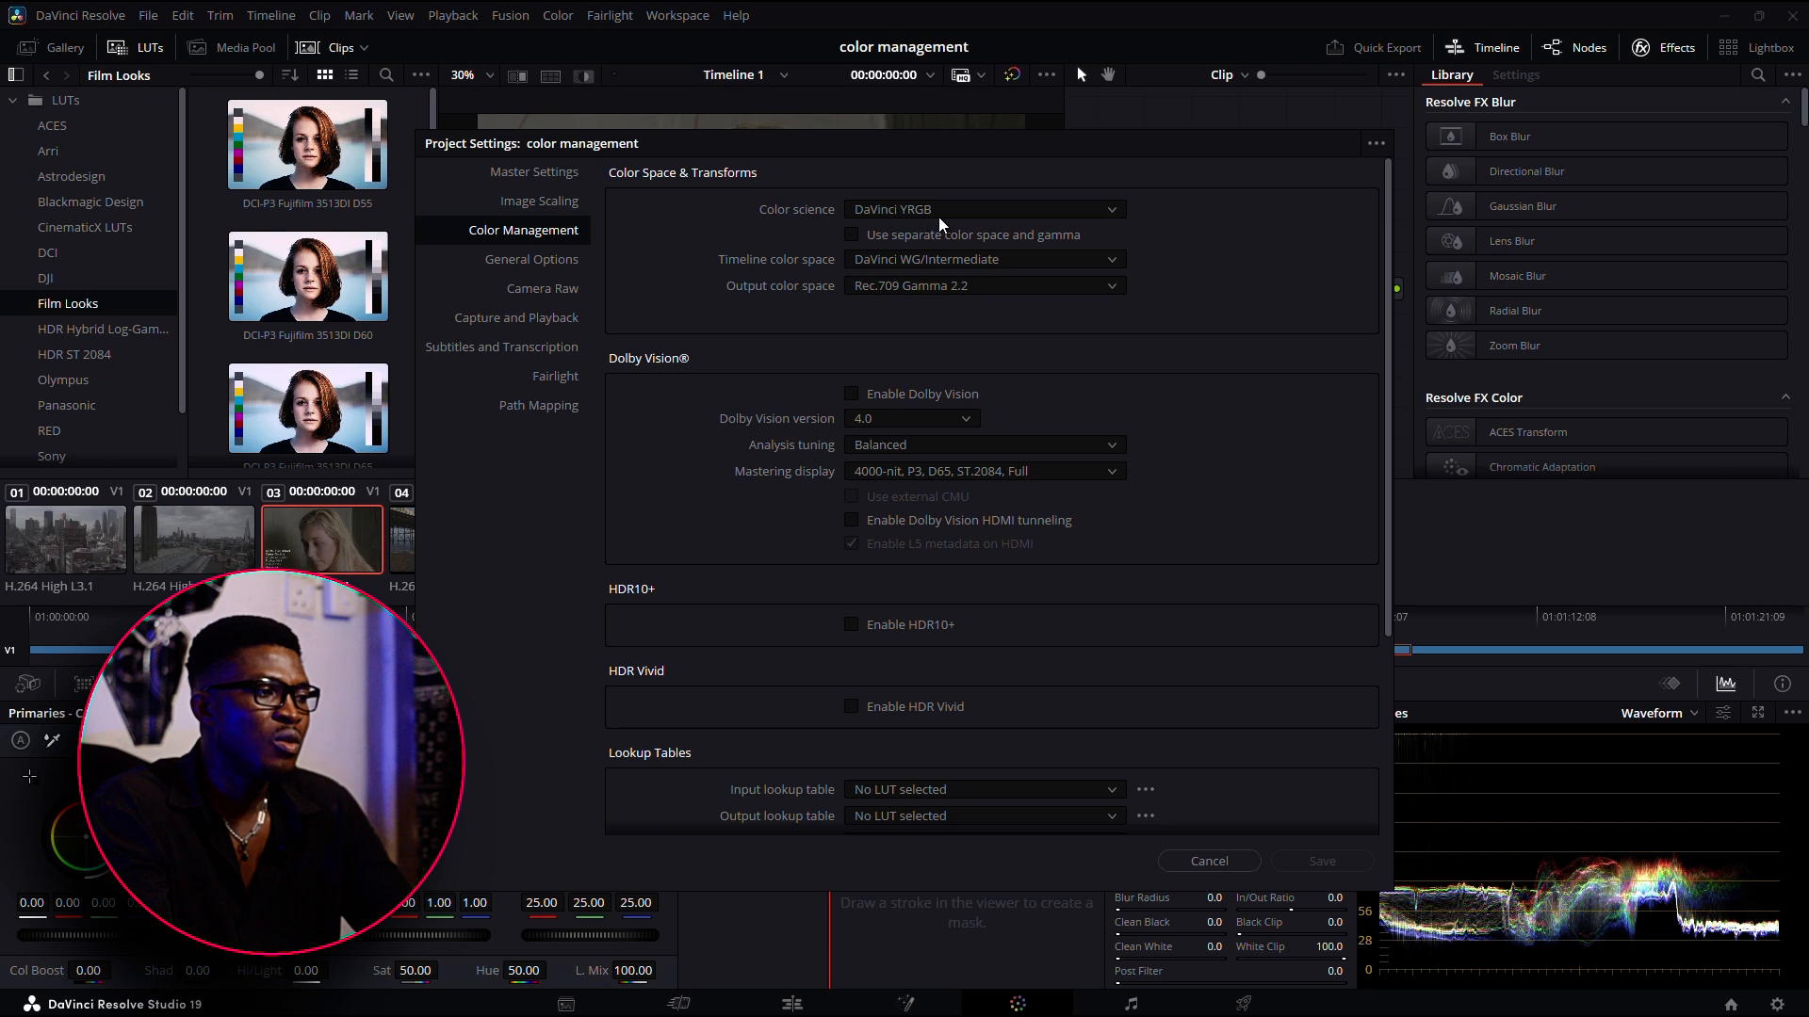
Keep DaVinci YRGB color science and the DaVinci WG/Intermediate timeline color space, and close the project settings
{"action": "left_click", "coordinate": [948, 211]}
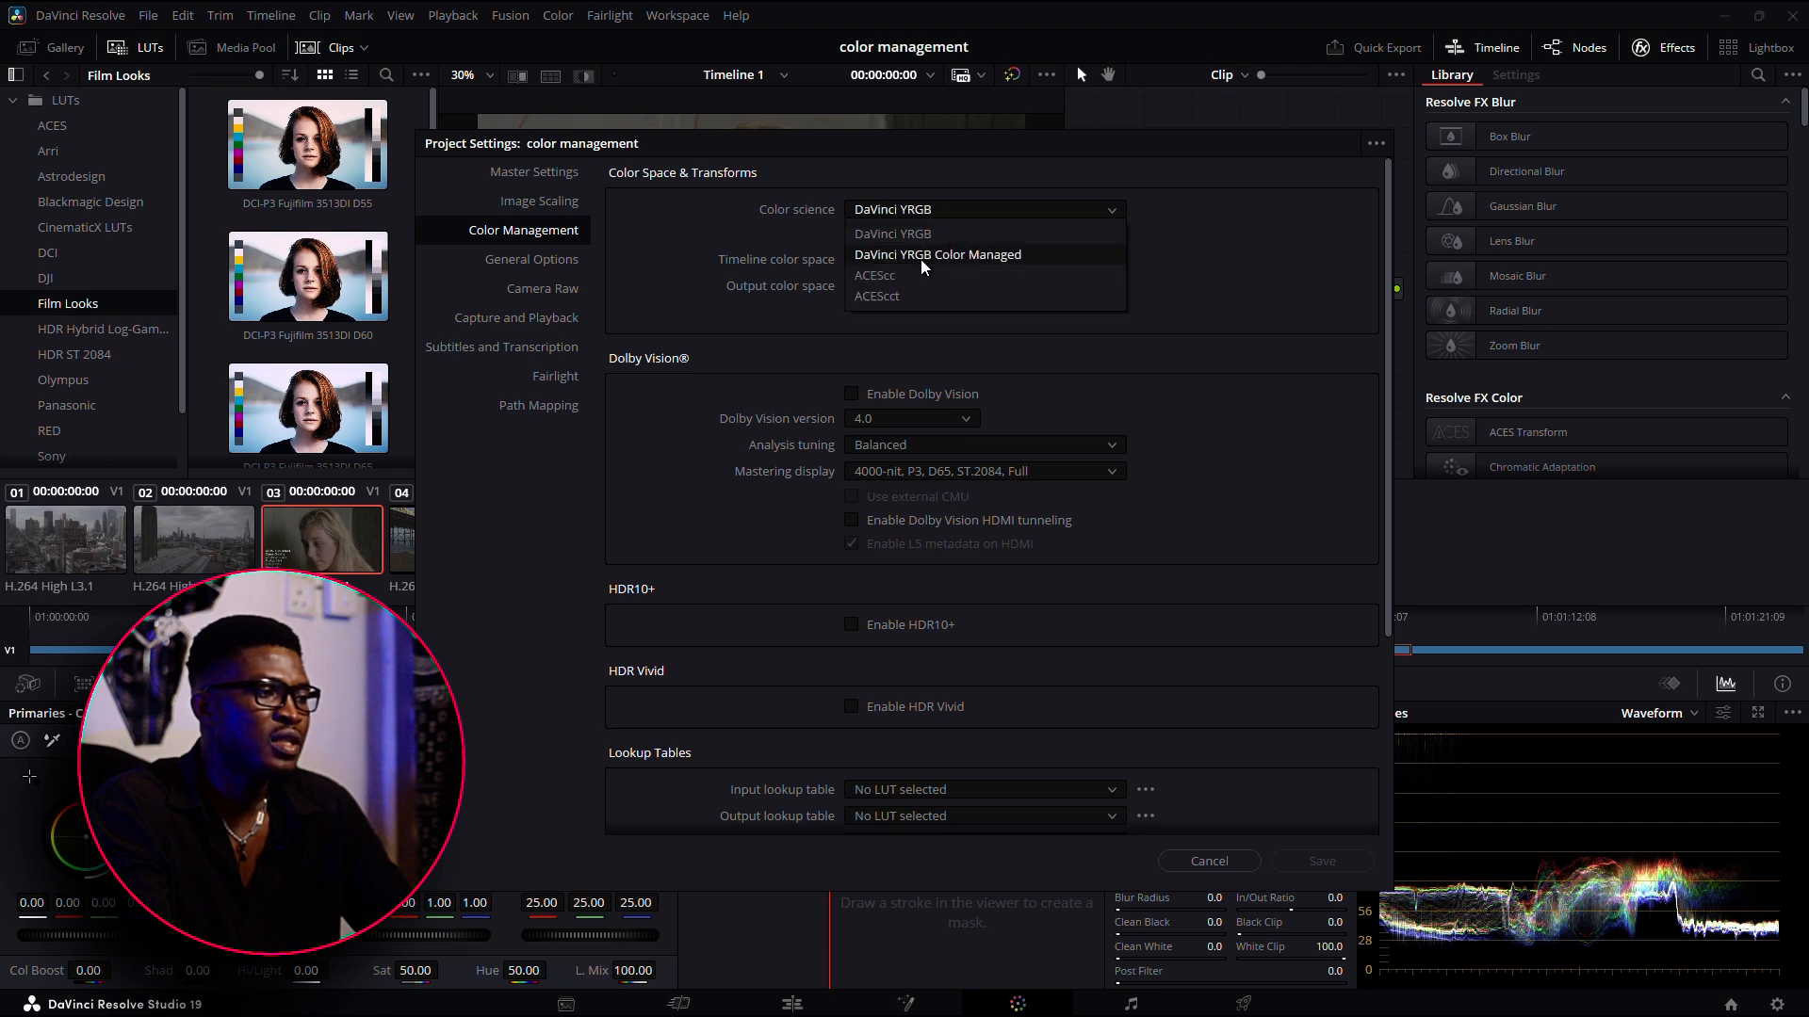
{"action": "left_click", "coordinate": [980, 239]}
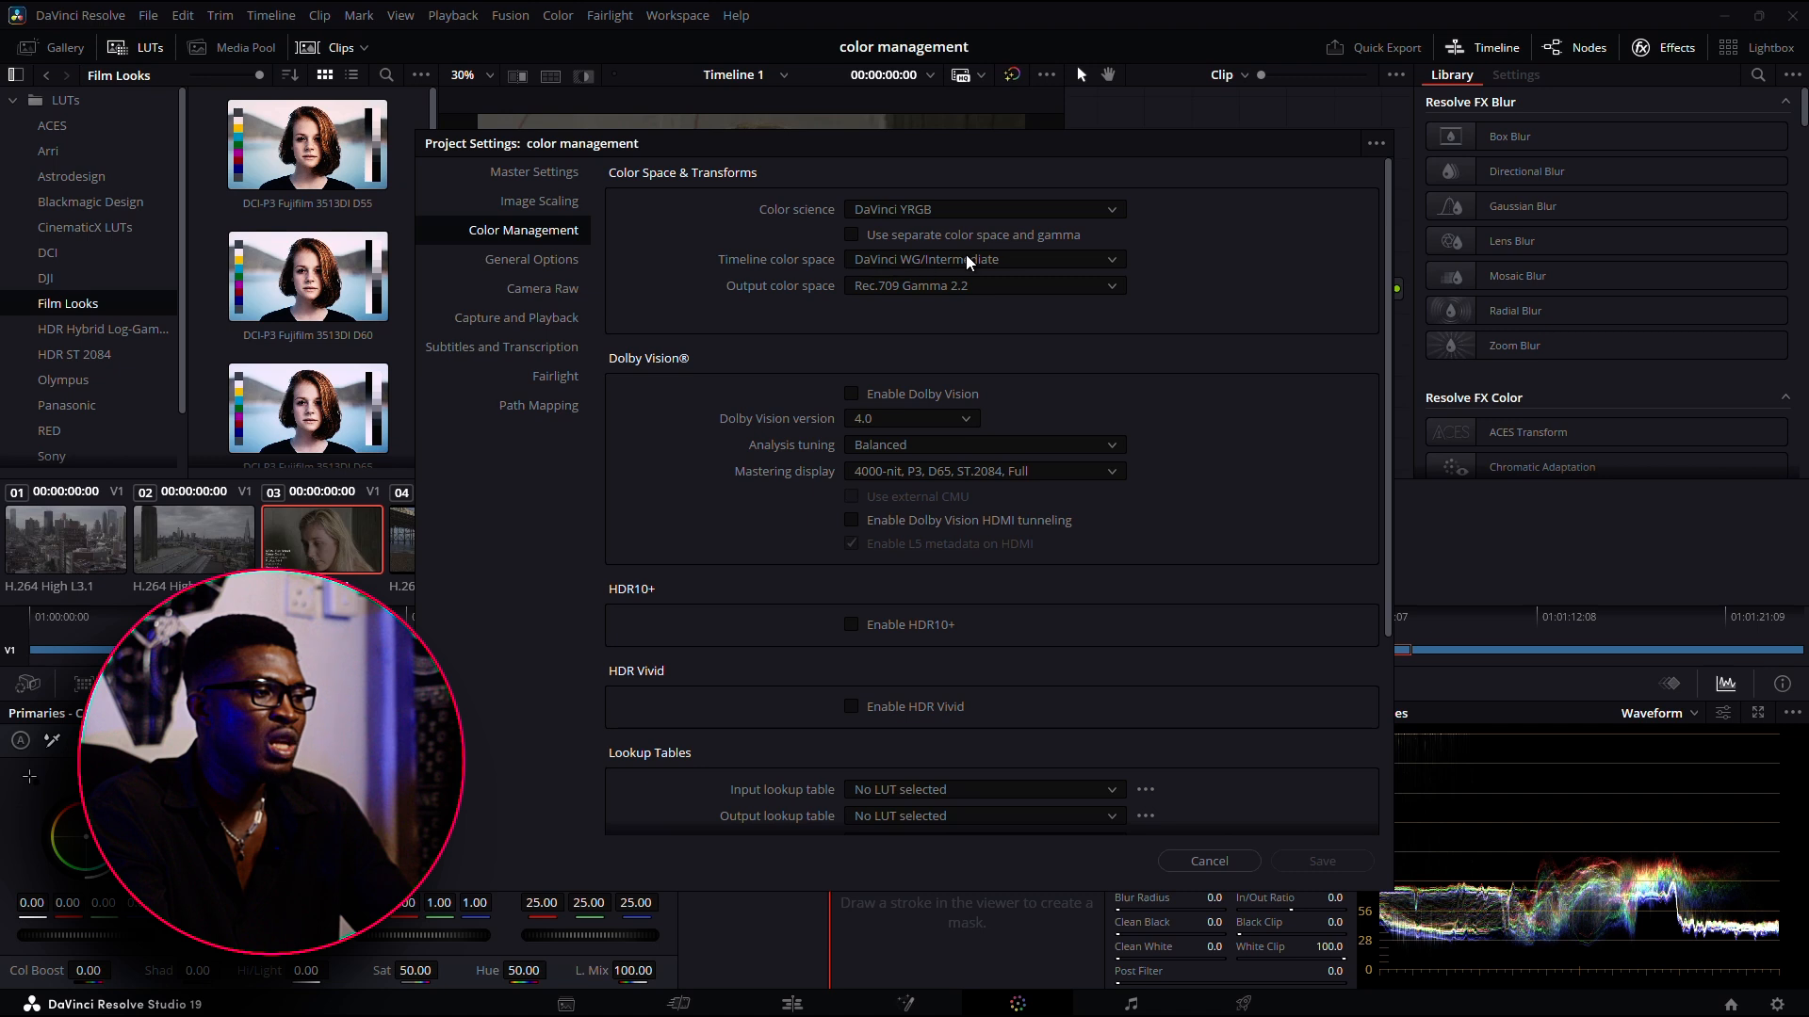
{"action": "left_click", "coordinate": [1025, 256]}
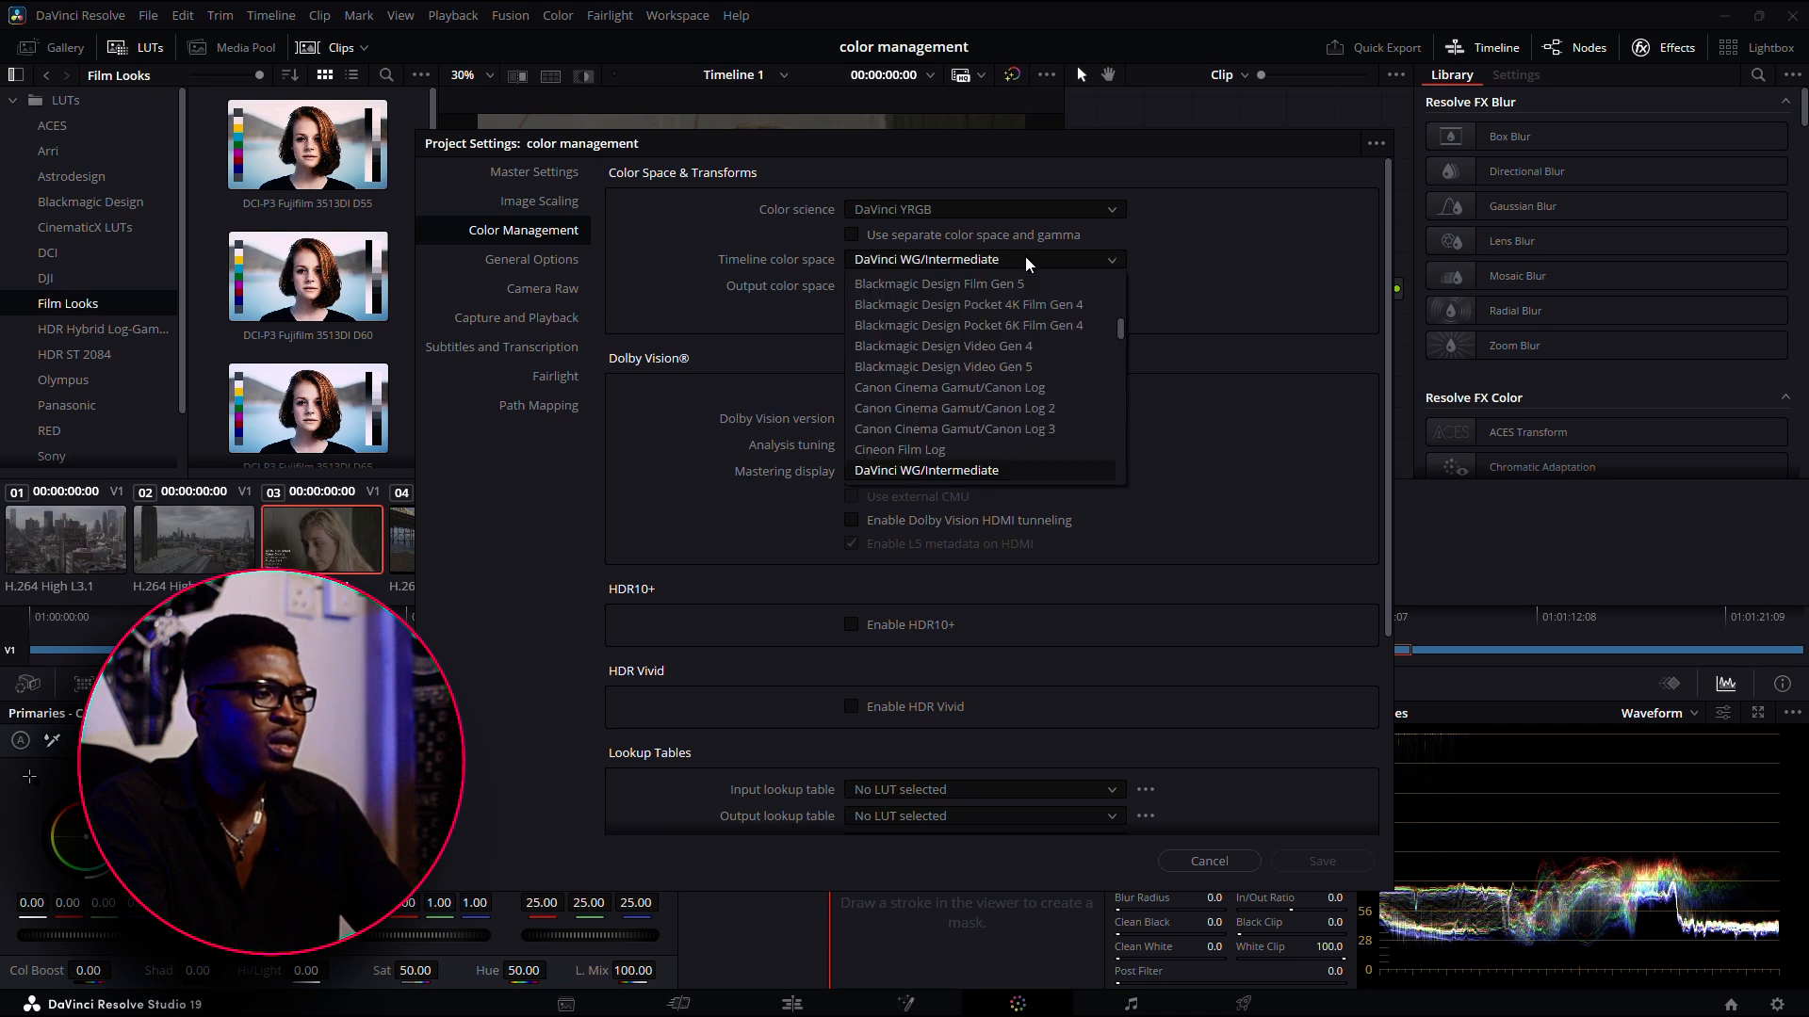
{"action": "left_click", "coordinate": [1025, 256]}
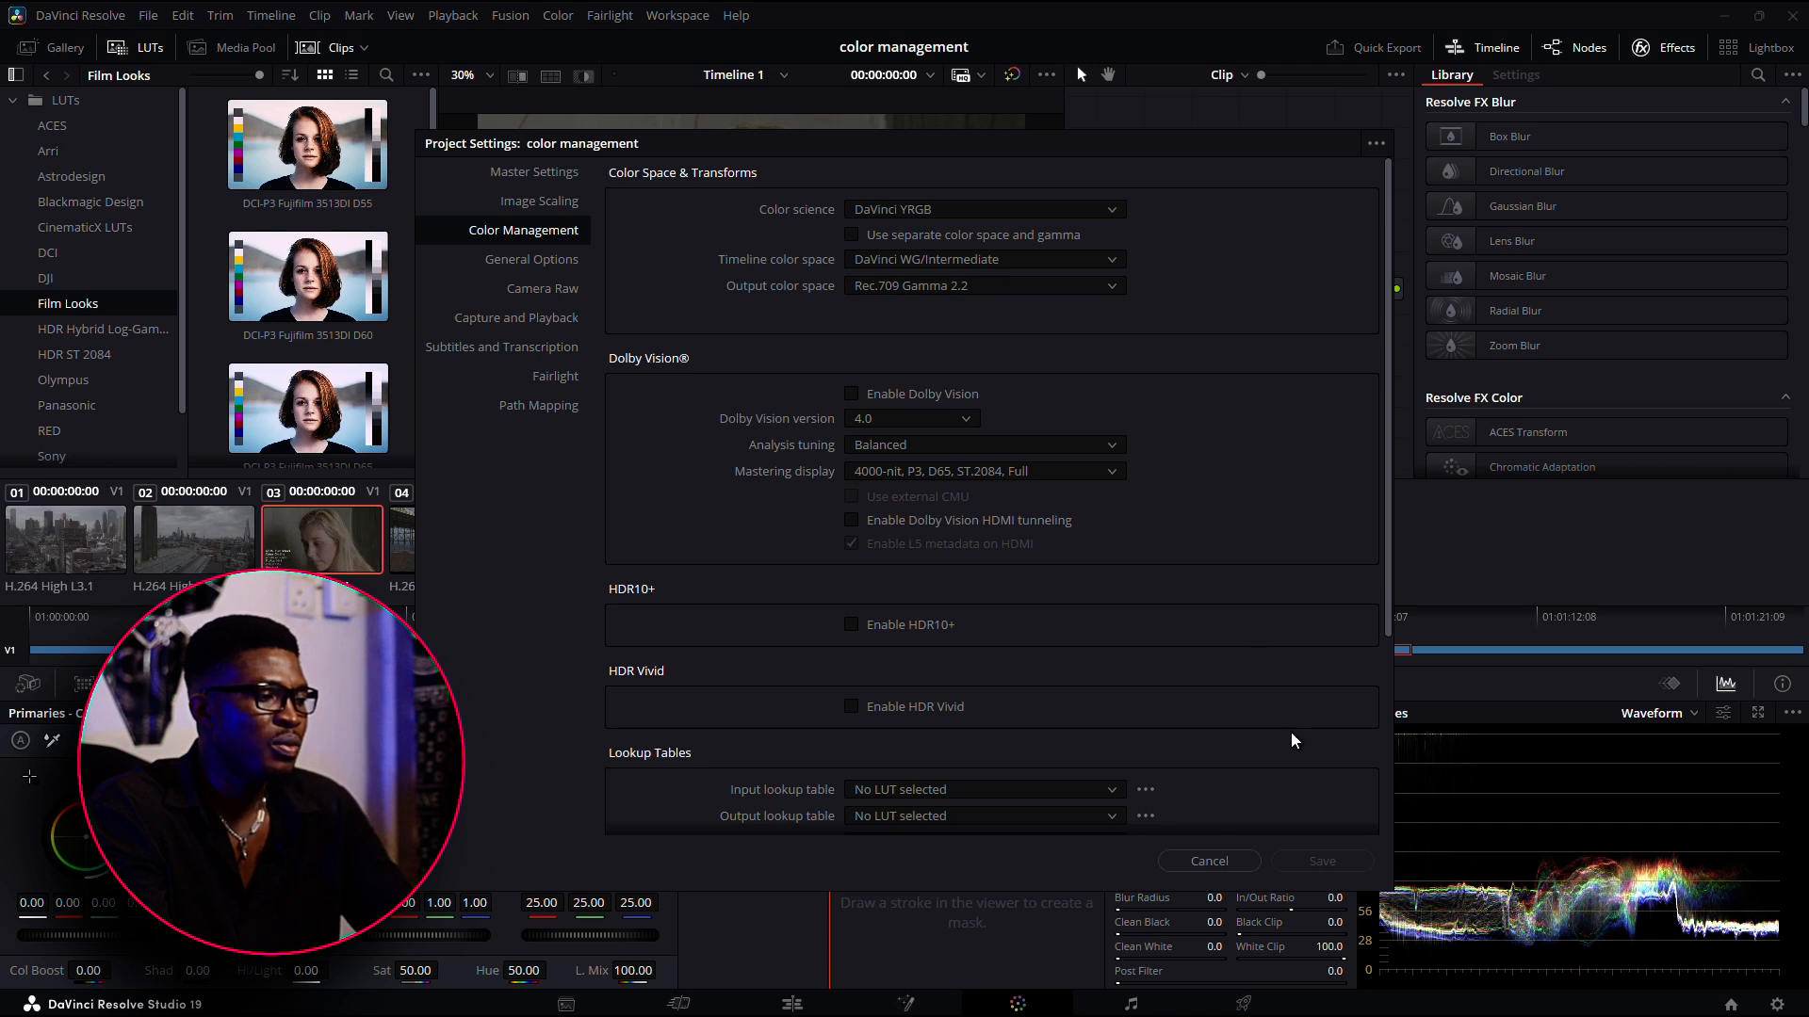
{"action": "left_click", "coordinate": [1332, 867]}
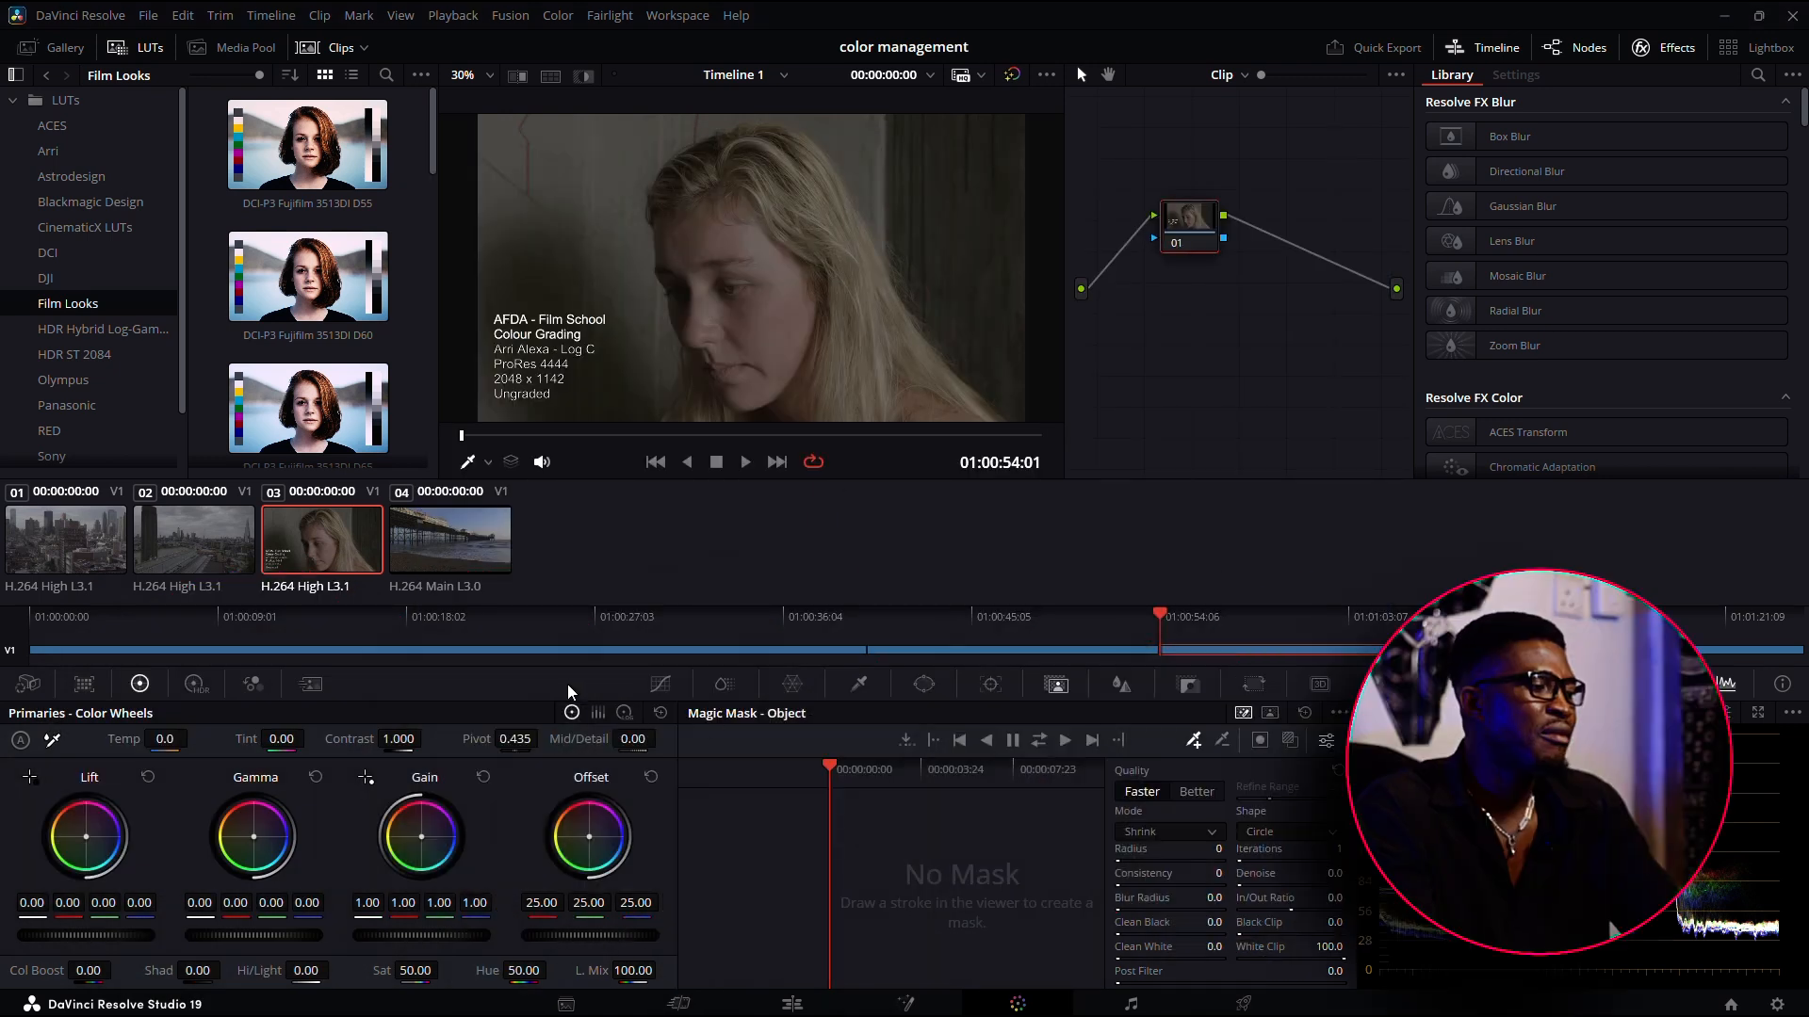
View each of the four timeline clips in the viewer and return to clip 03, the woman's portrait
{"action": "left_click", "coordinate": [77, 561]}
{"action": "left_click", "coordinate": [179, 561]}
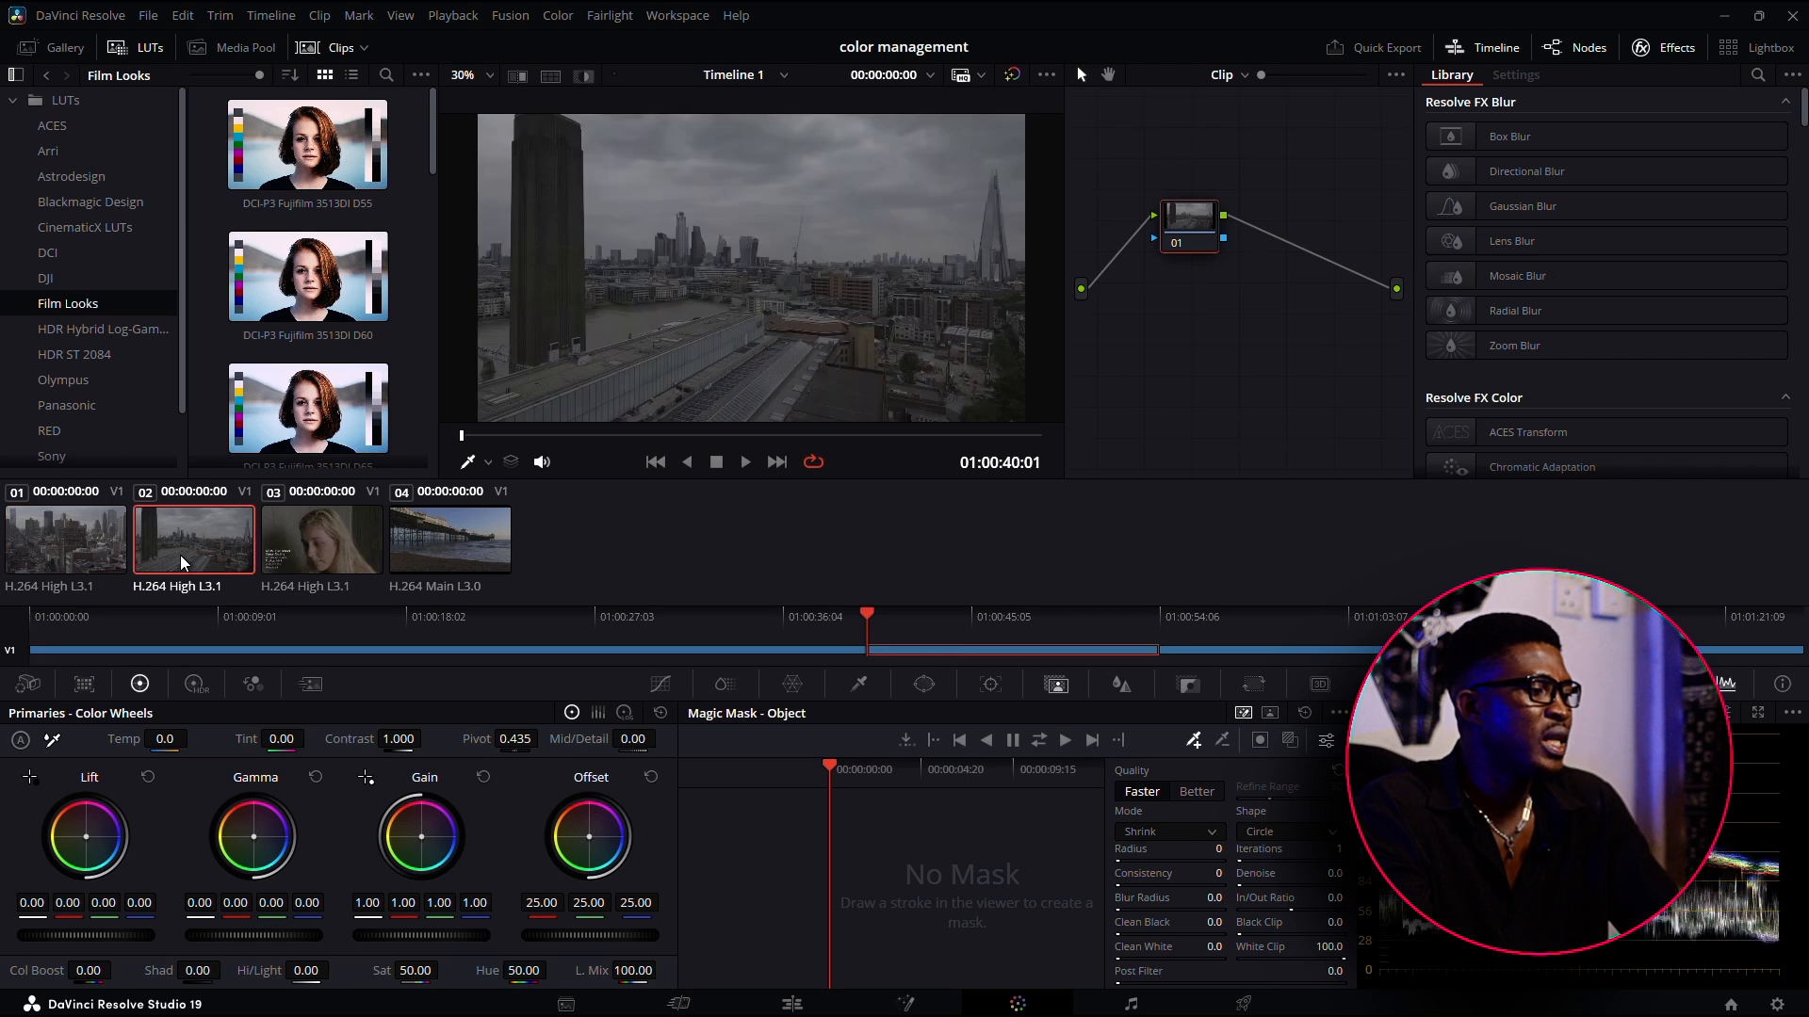
{"action": "left_click", "coordinate": [312, 545]}
{"action": "left_click", "coordinate": [471, 528]}
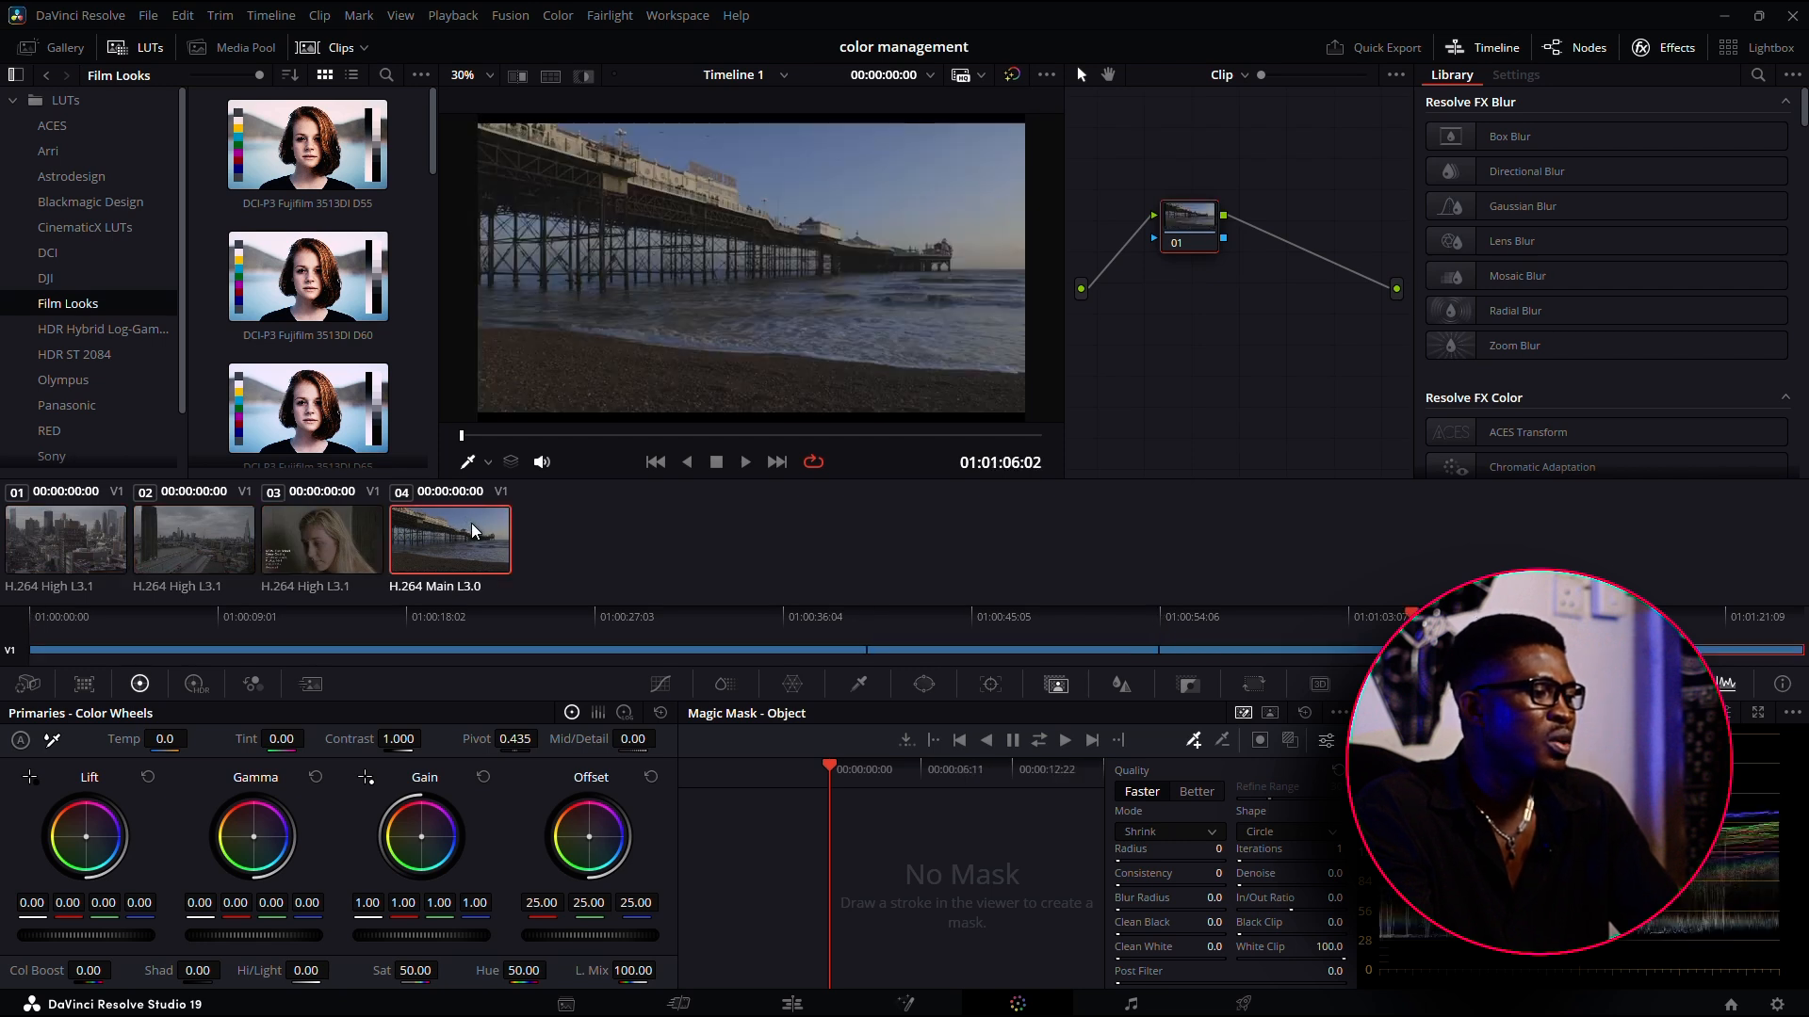
{"action": "left_click", "coordinate": [354, 556]}
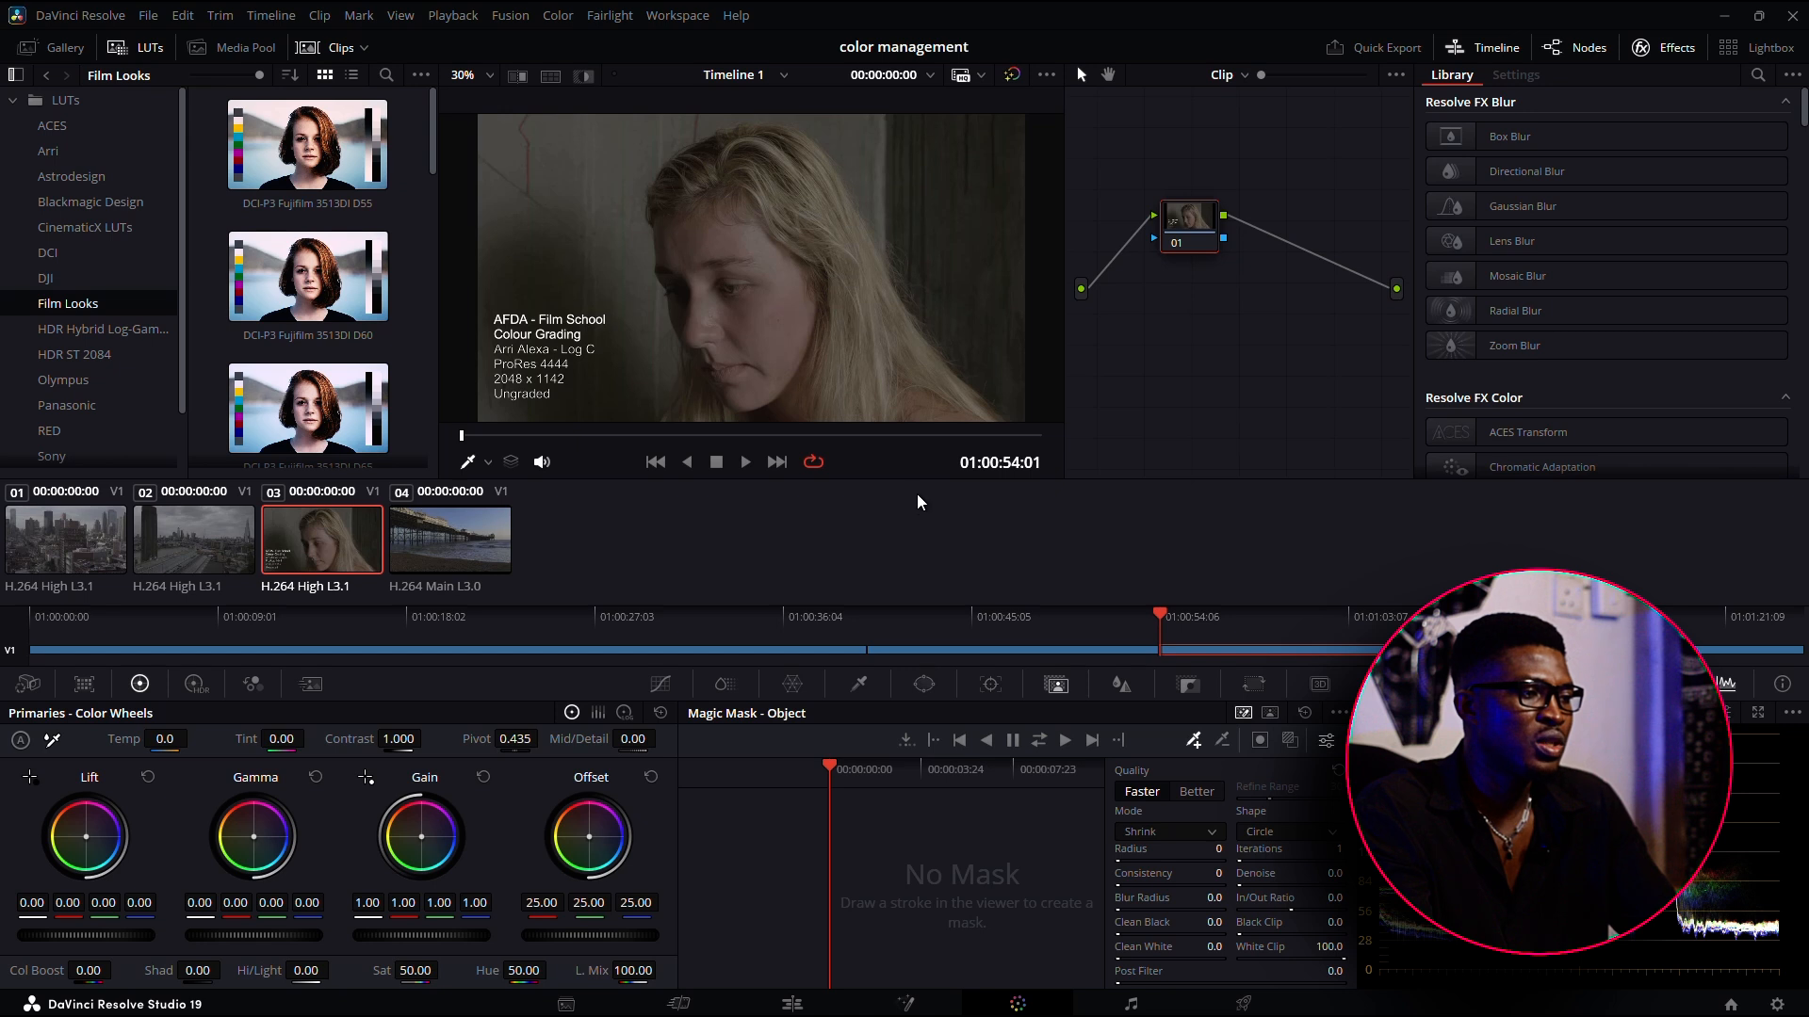
{"action": "left_click_drag", "start_coordinate": [1175, 243], "coordinate": [1107, 250]}
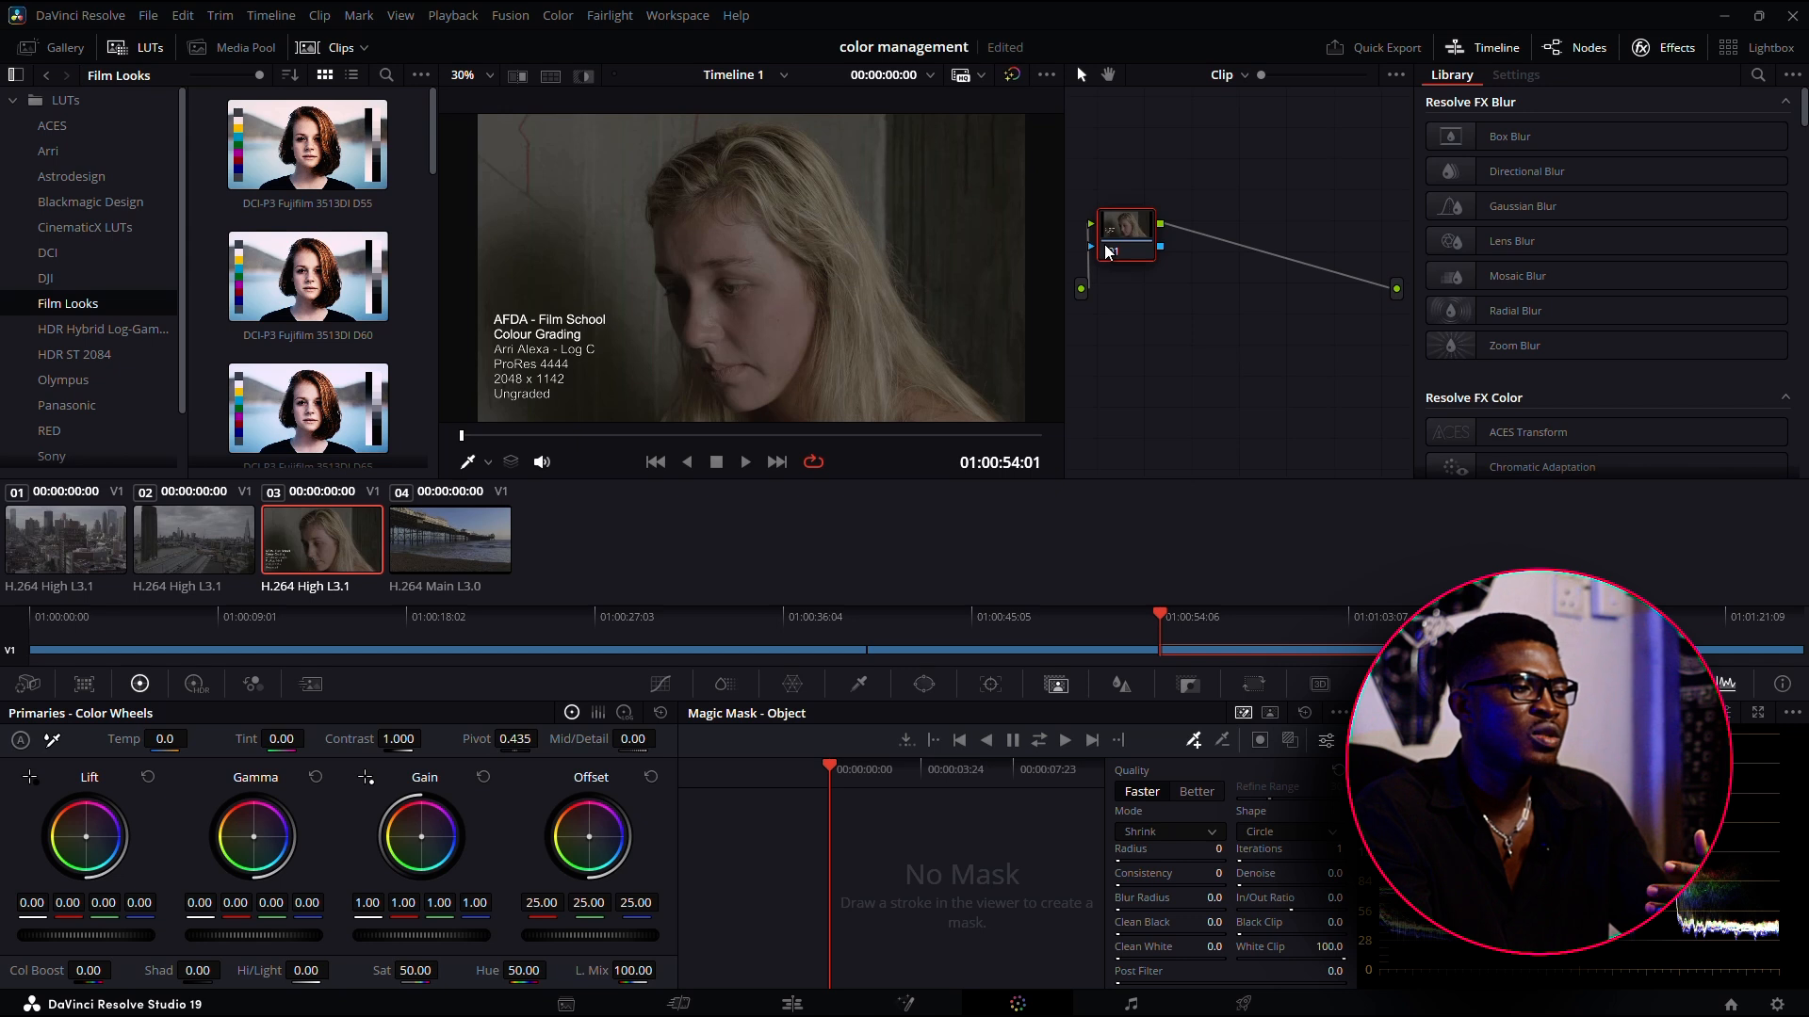
{"action": "left_click_drag", "start_coordinate": [1107, 250], "coordinate": [1169, 241]}
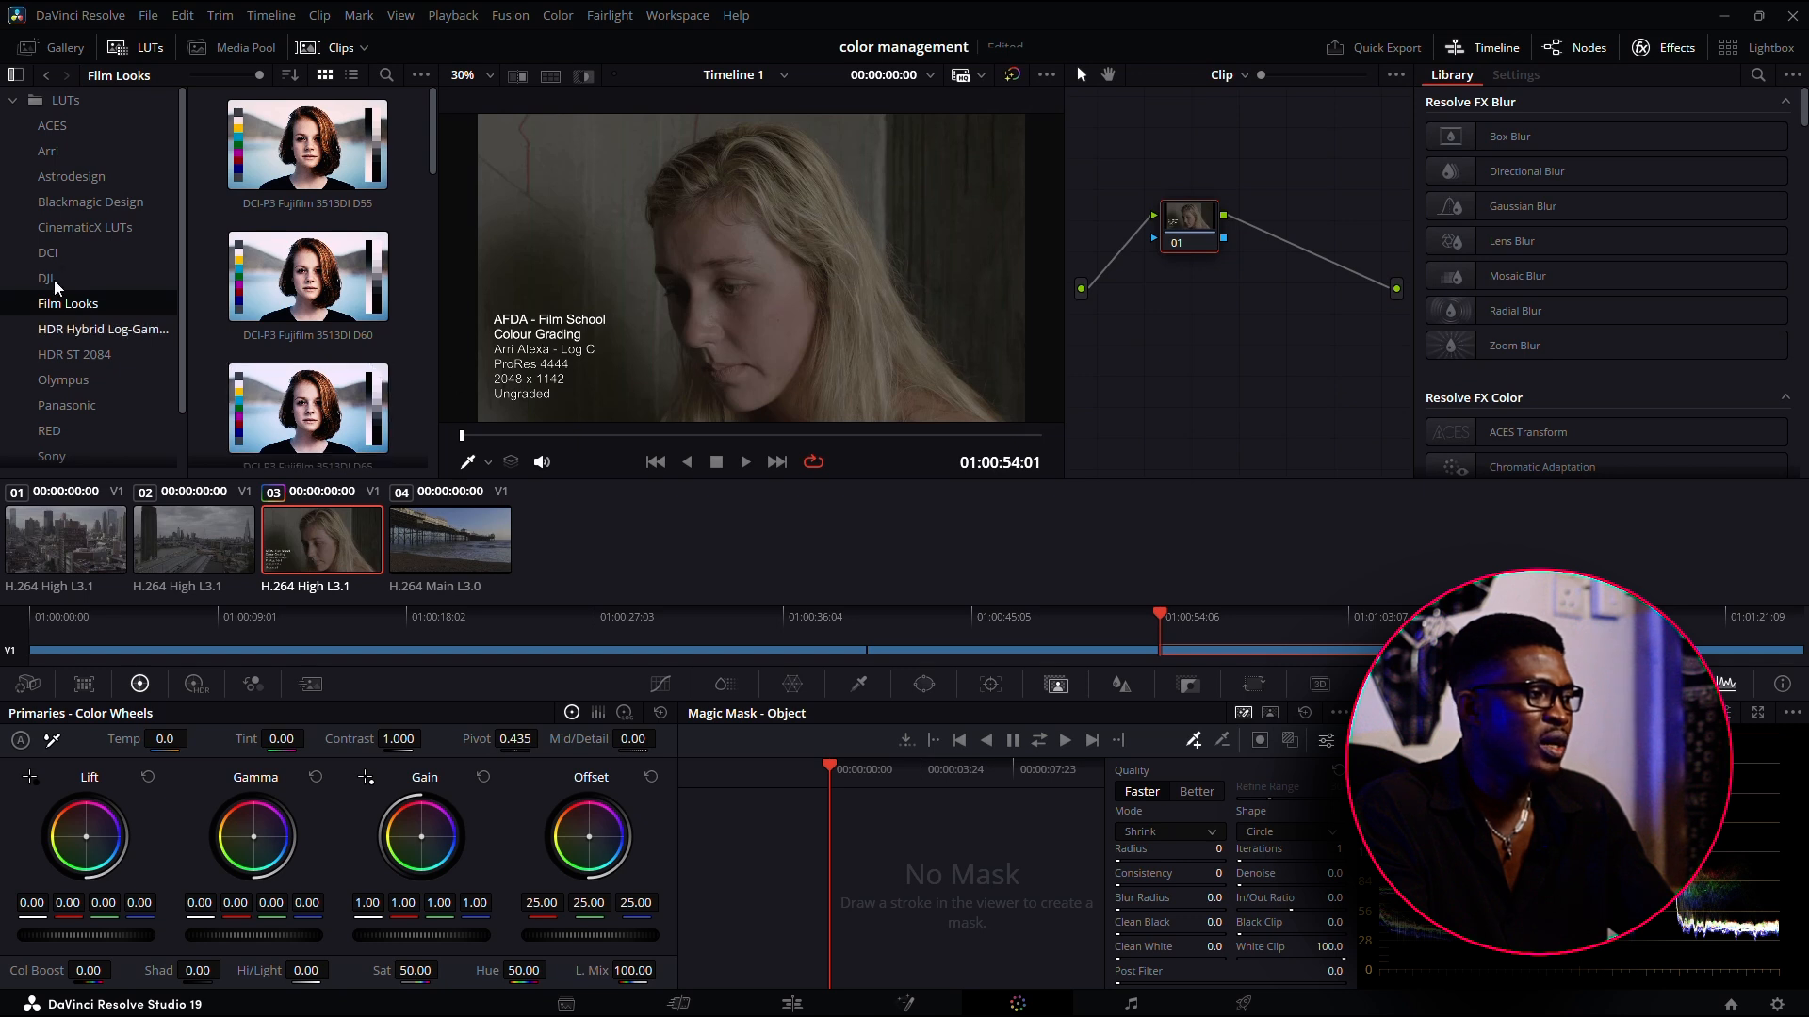
Check the clips' camera and log format names in the media pool, compare them with the timeline clips, and reselect clip 03
{"action": "left_click", "coordinate": [224, 48]}
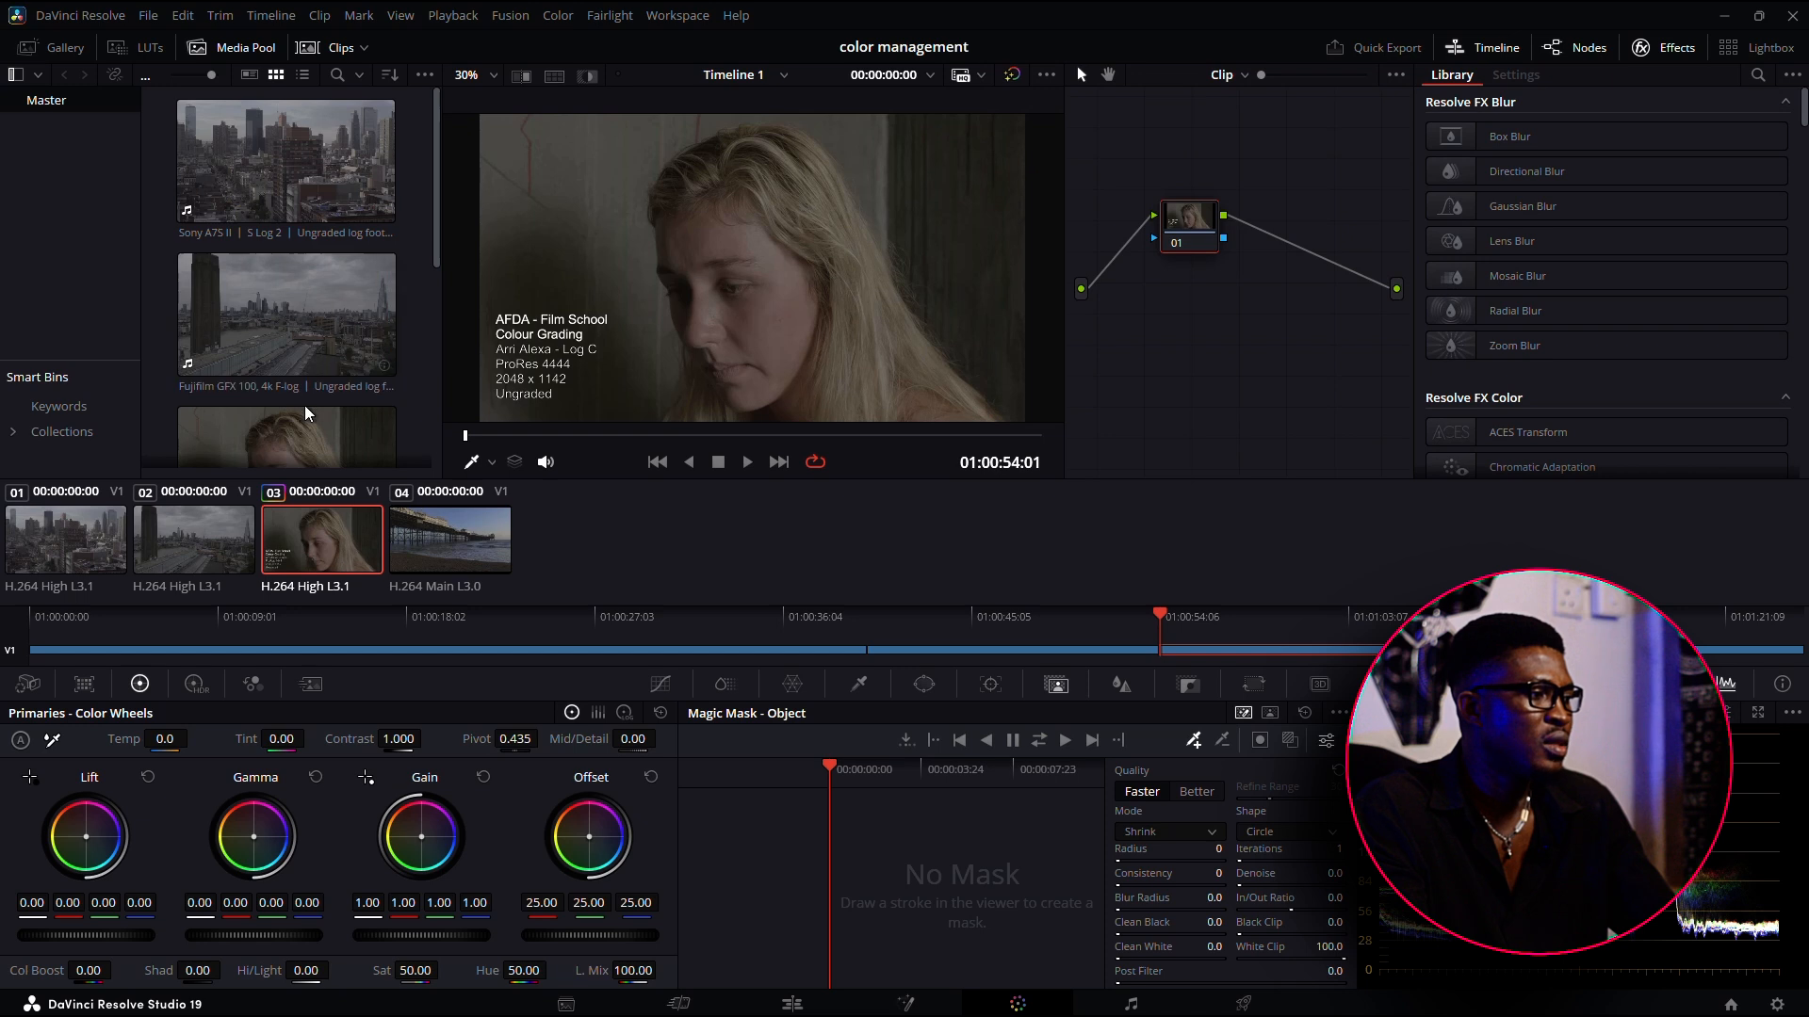
{"action": "scroll", "coordinate": [303, 405], "scroll_direction": "down", "scroll_amount": 2}
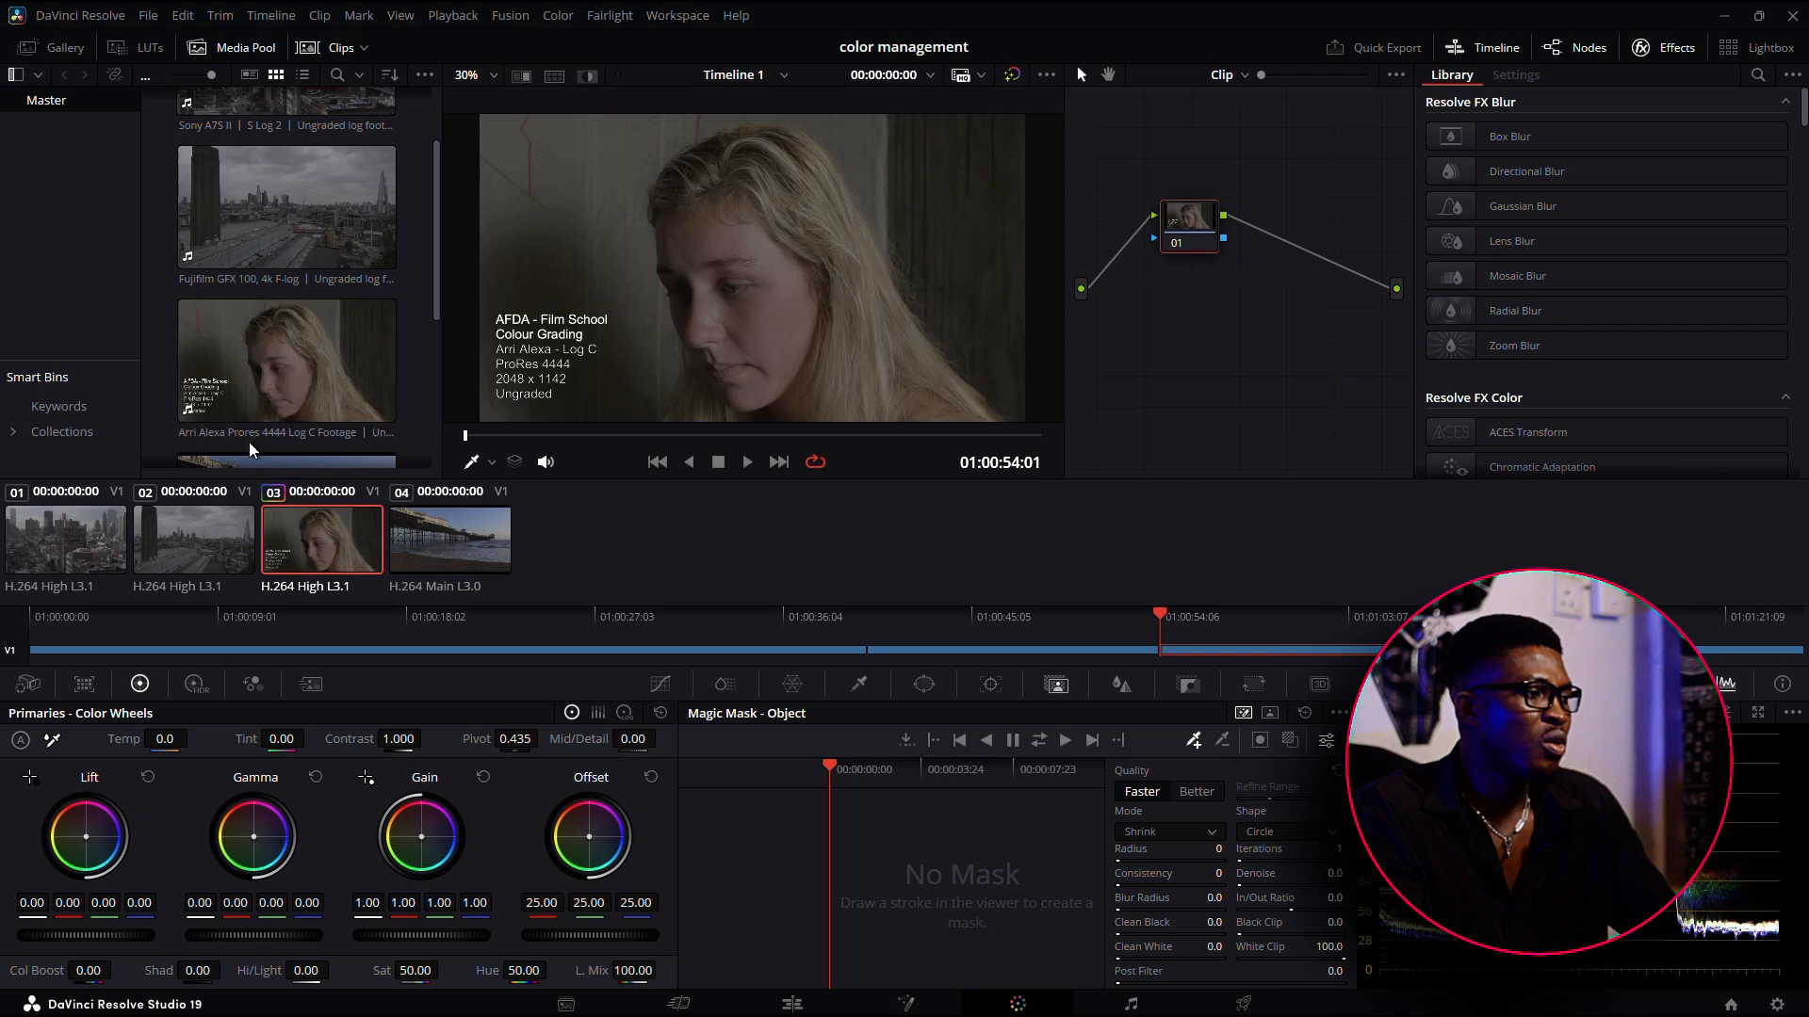
{"action": "left_click", "coordinate": [75, 579]}
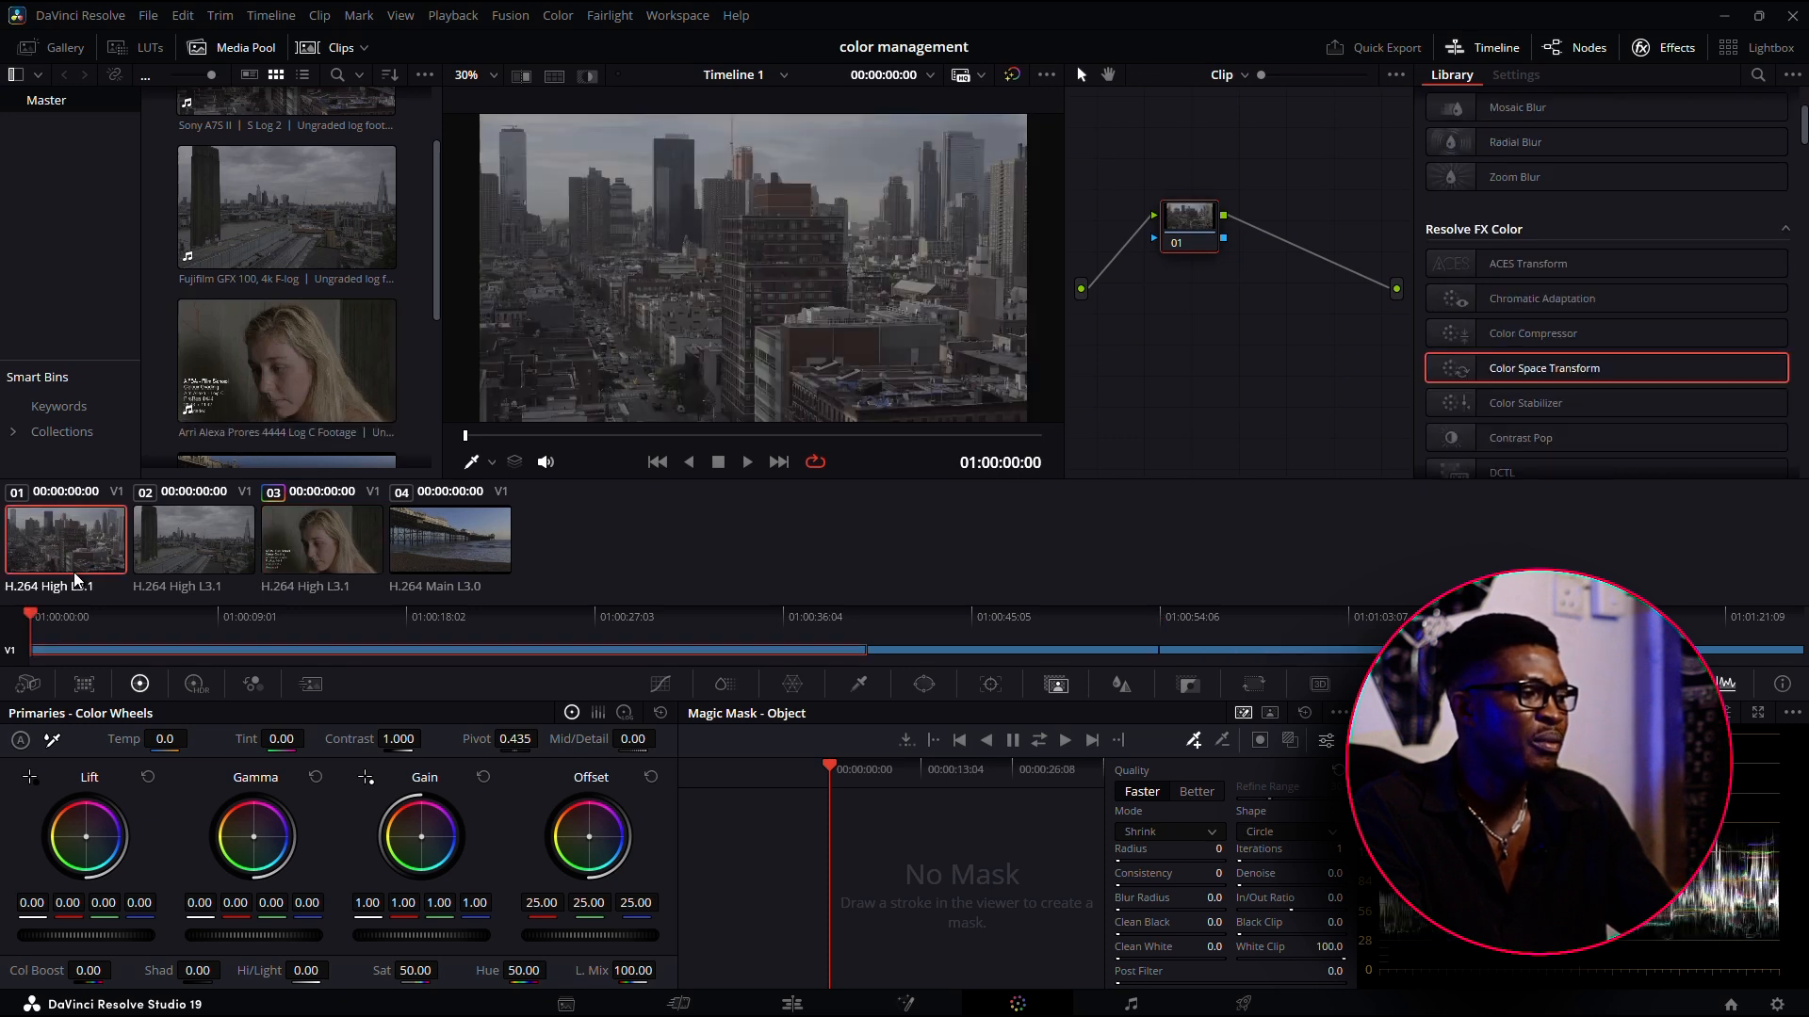
{"action": "left_click", "coordinate": [210, 550]}
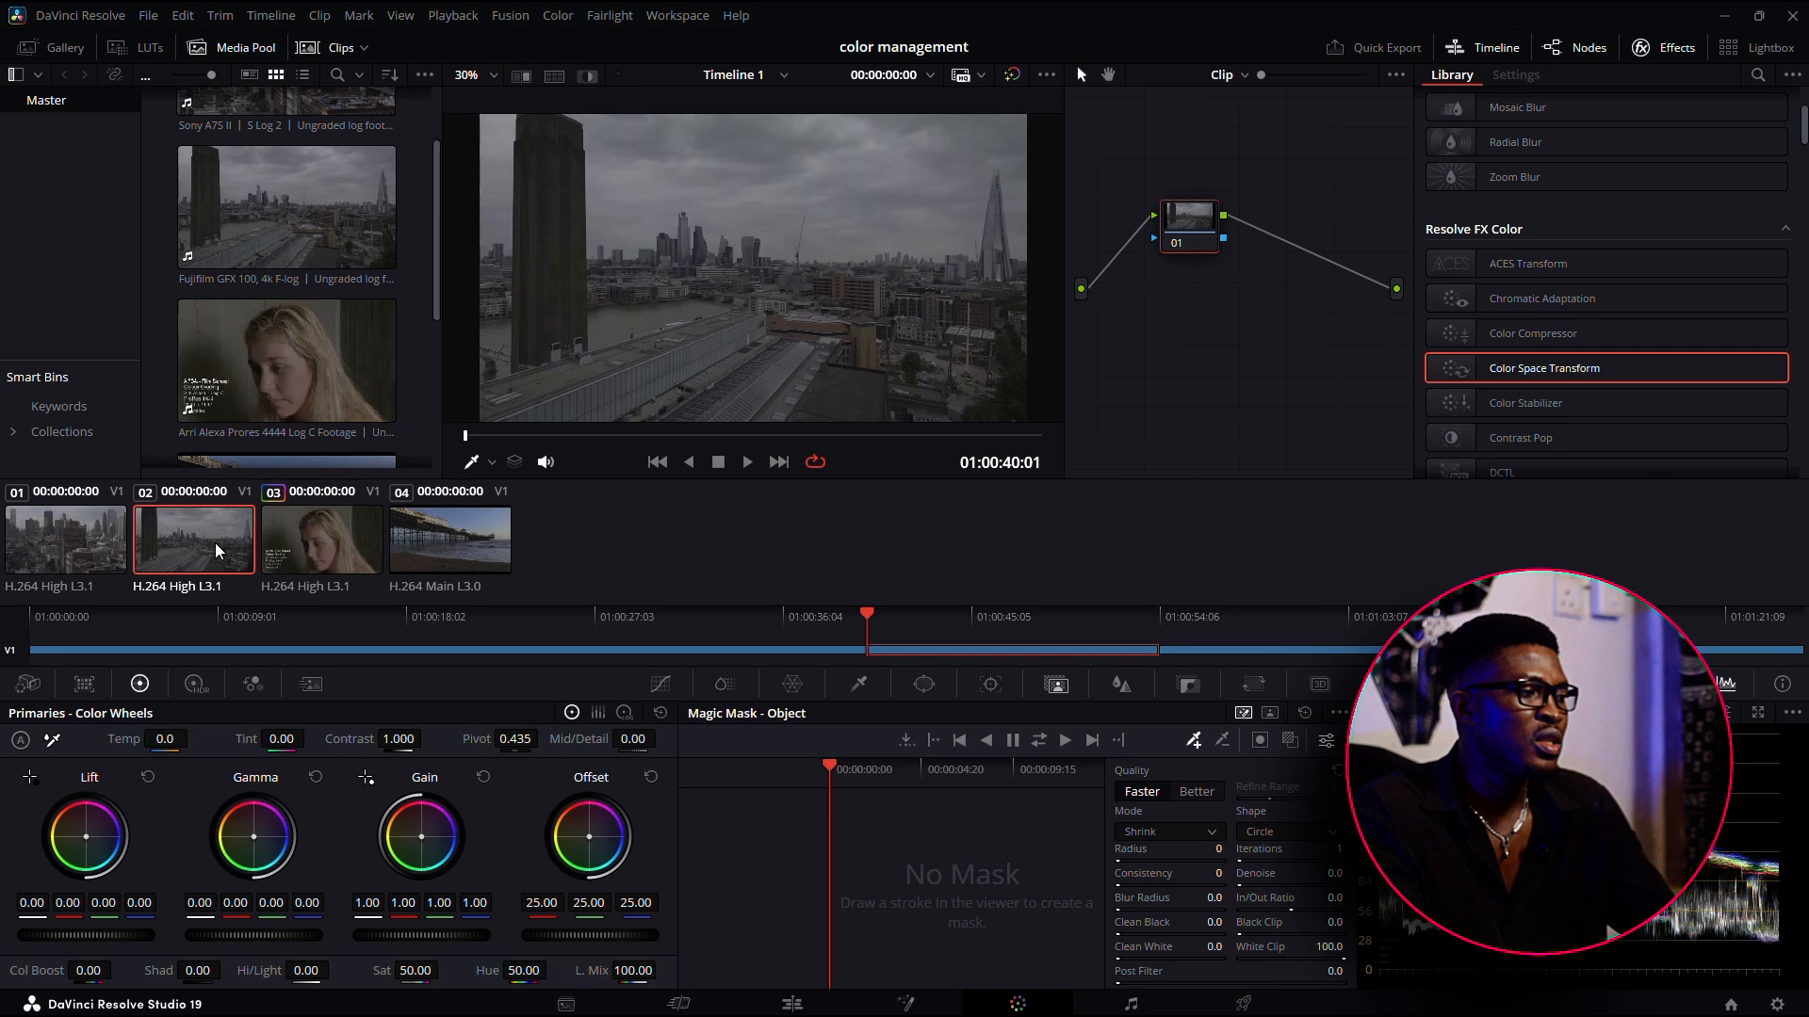
{"action": "left_click", "coordinate": [444, 529]}
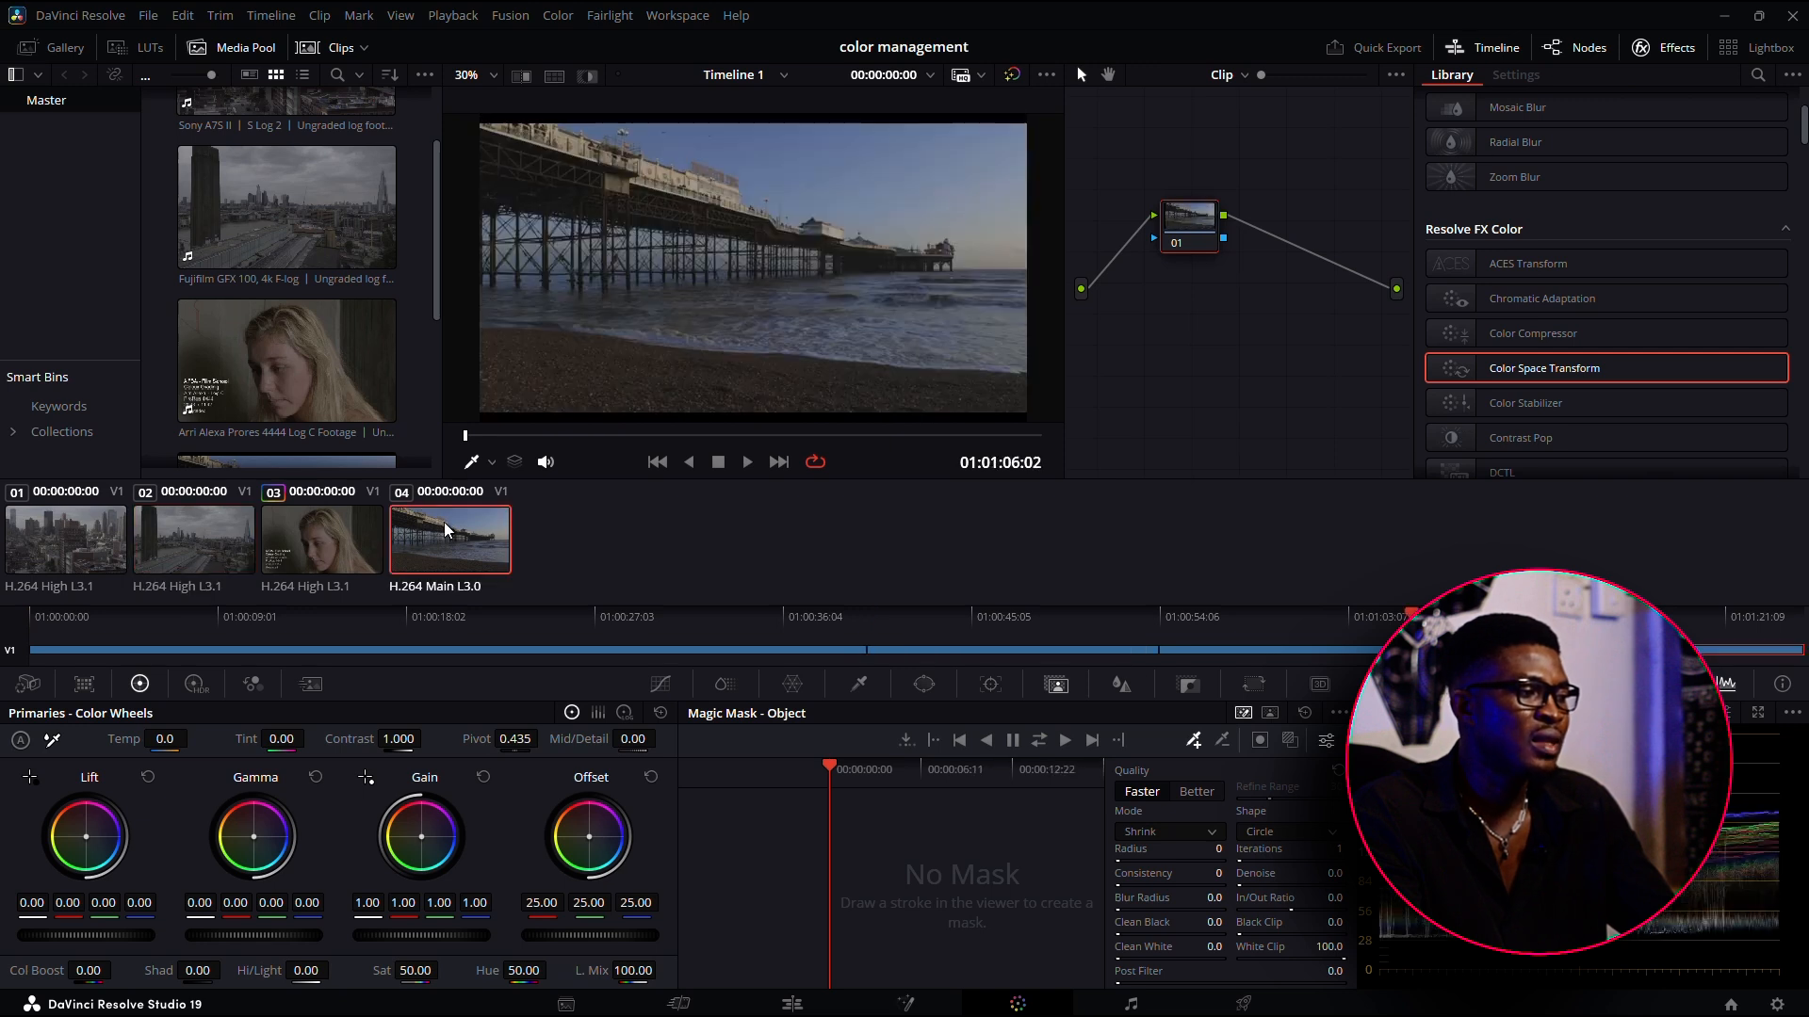
{"action": "left_click", "coordinate": [328, 569]}
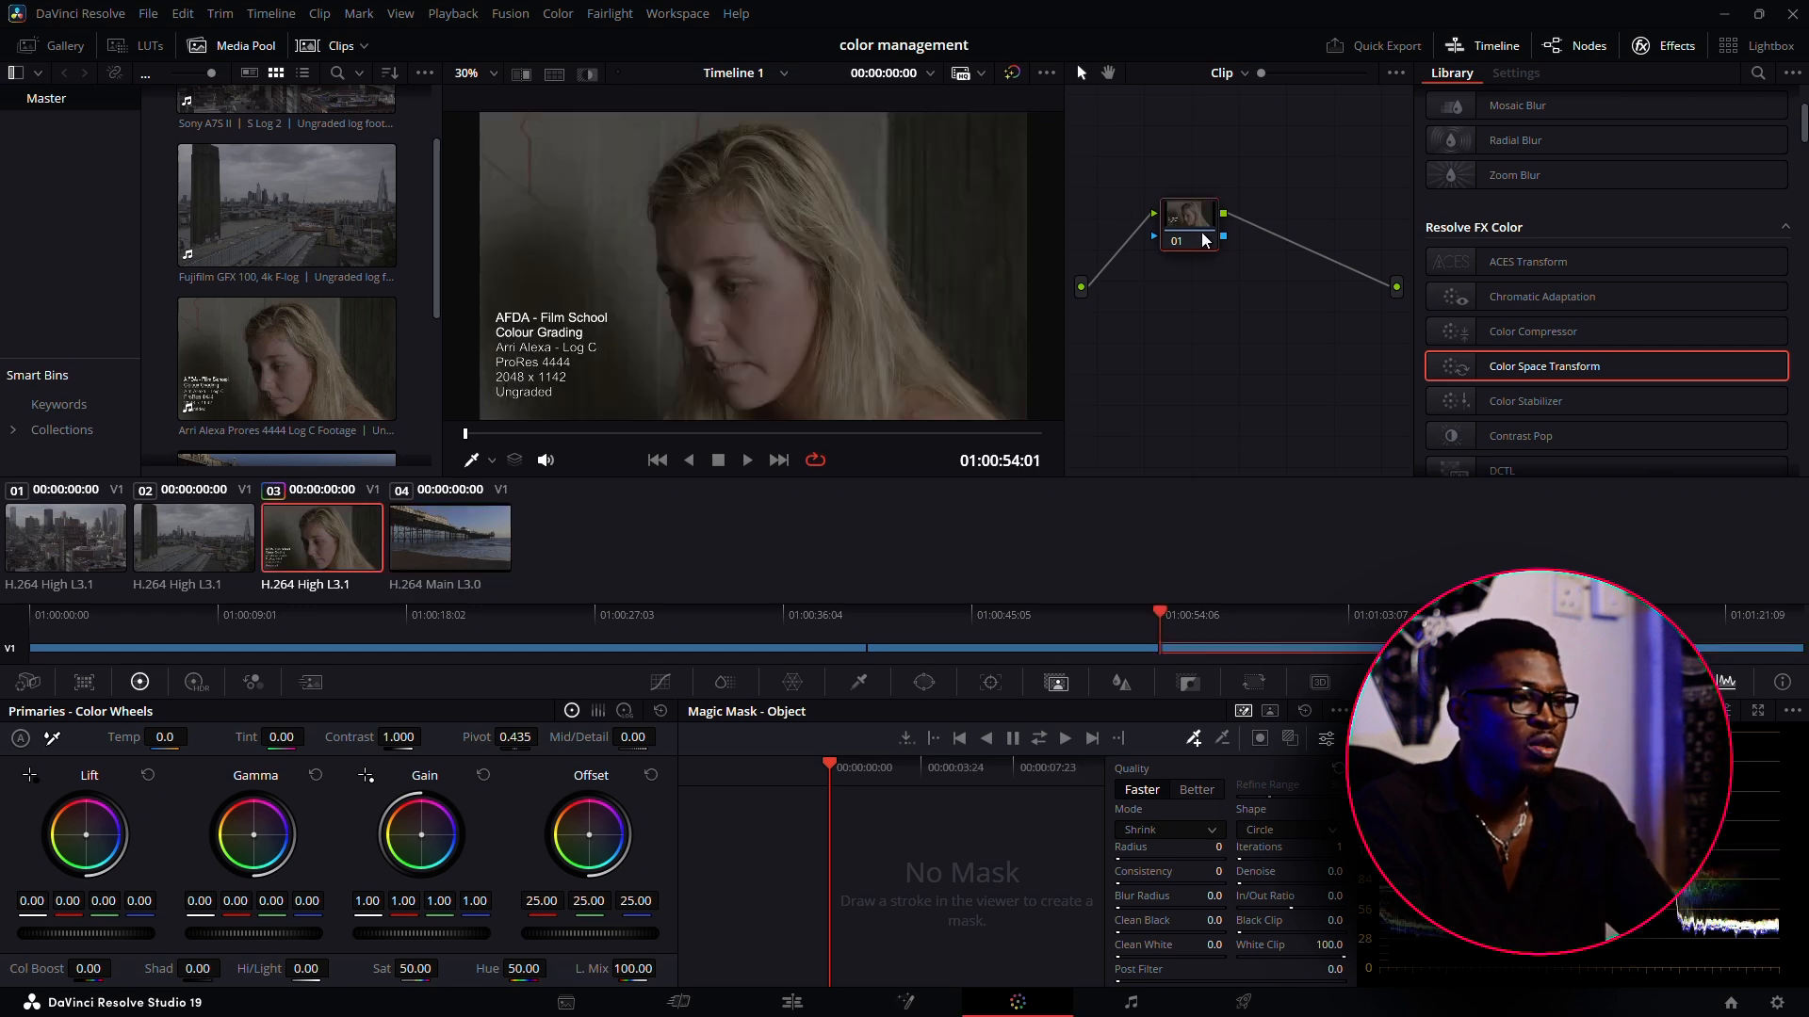
Make room beside node 01 and add two serial nodes after it
{"action": "left_click_drag", "start_coordinate": [1202, 234], "coordinate": [1148, 229]}
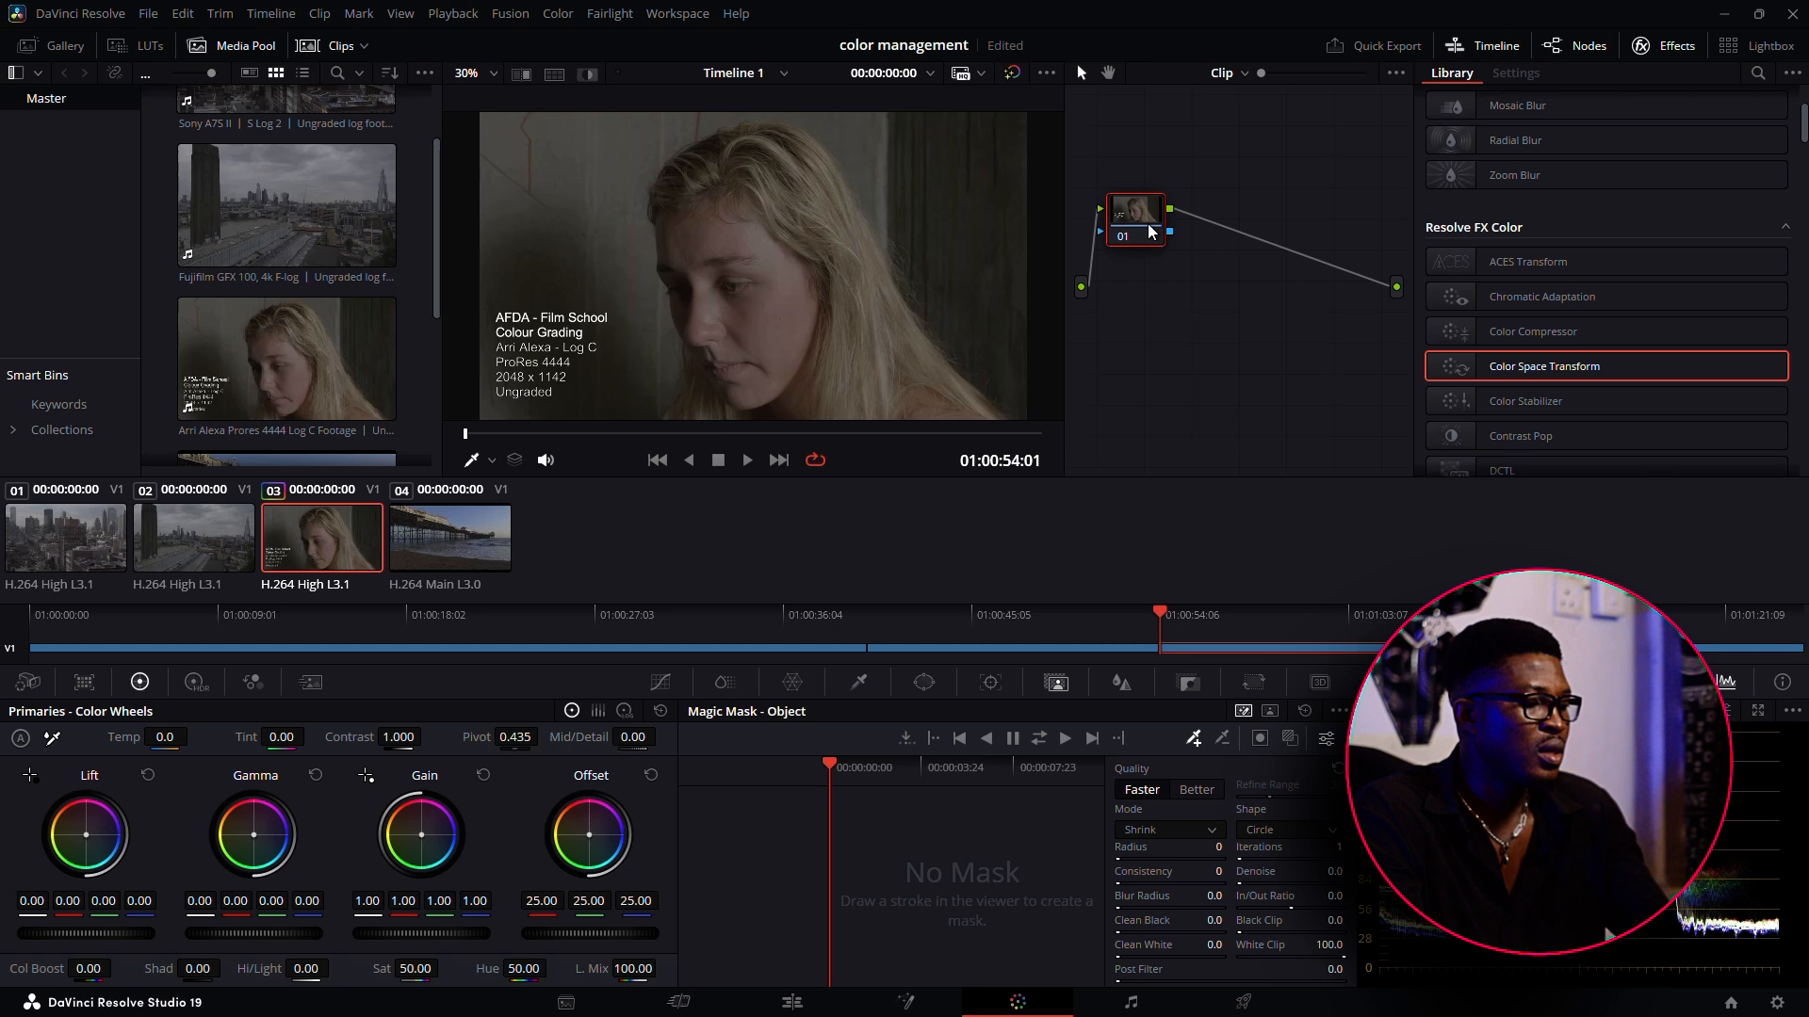
{"action": "key", "text": "alt+s"}
{"action": "key", "text": "alt+s"}
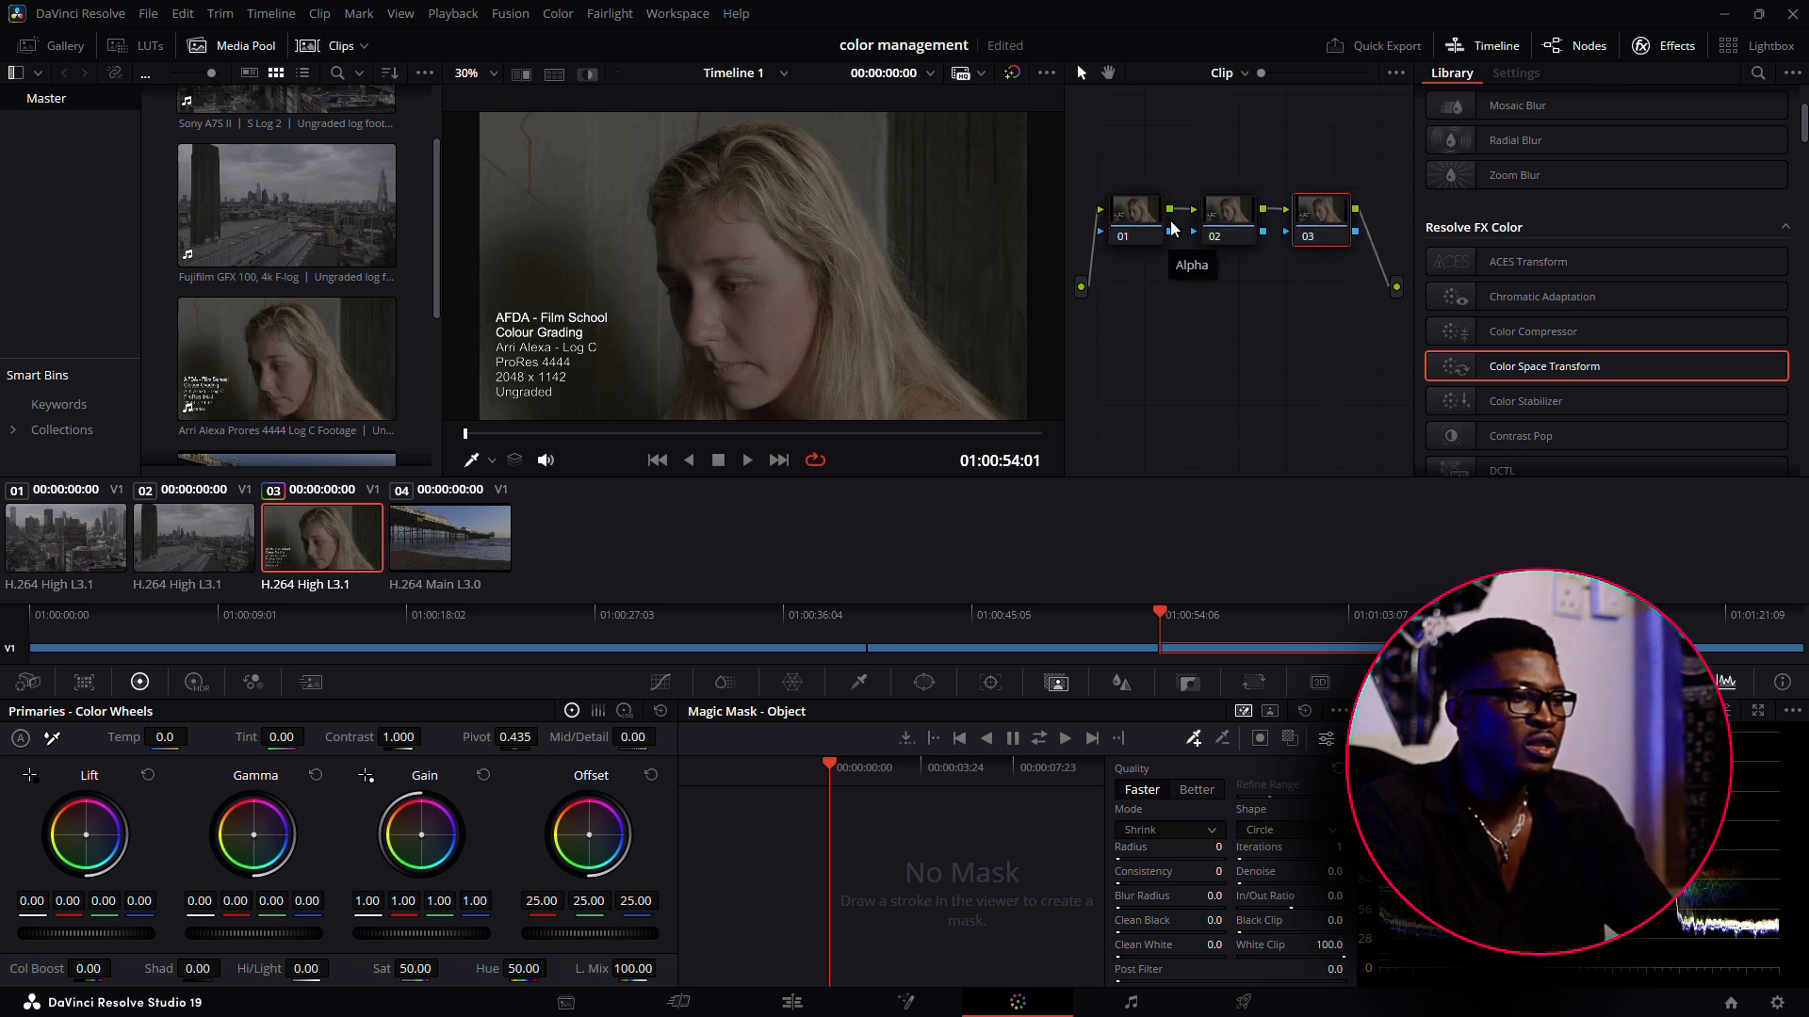
Label the first node INPUT and the third node OUTPUT, and align the OUTPUT node in the chain
{"action": "left_click", "coordinate": [1128, 228]}
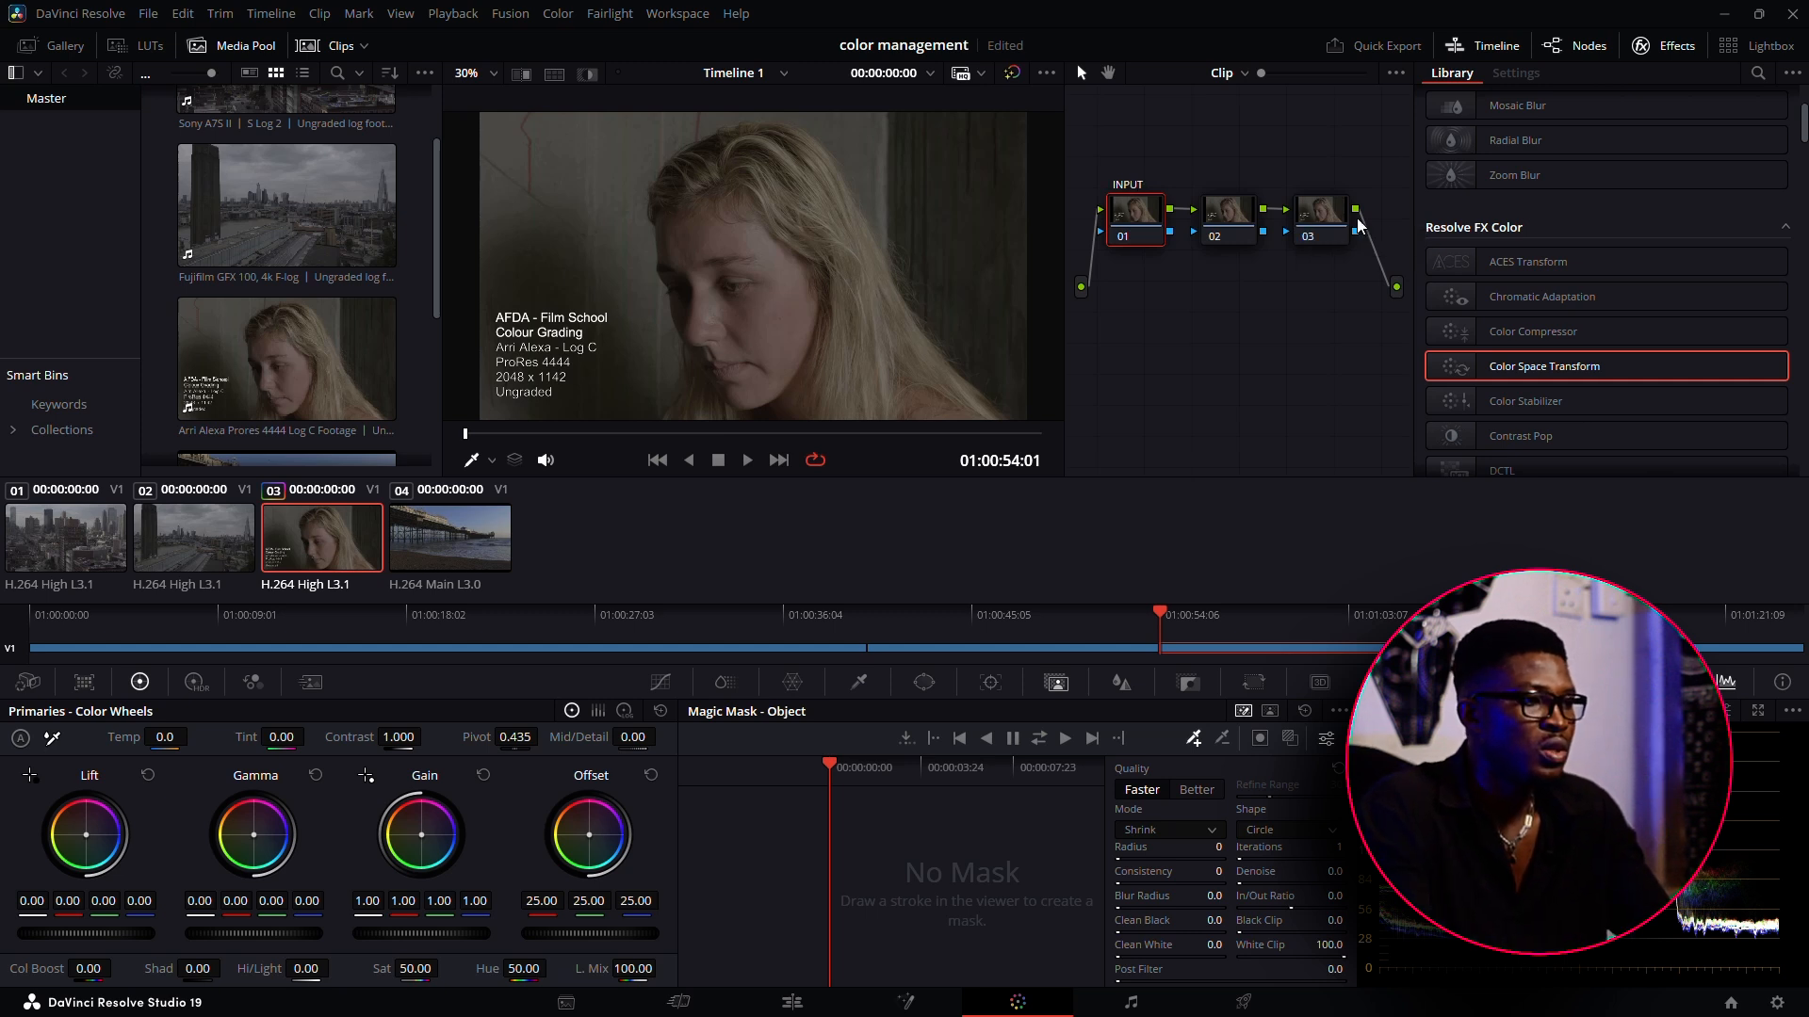
{"action": "left_click", "coordinate": [1309, 235]}
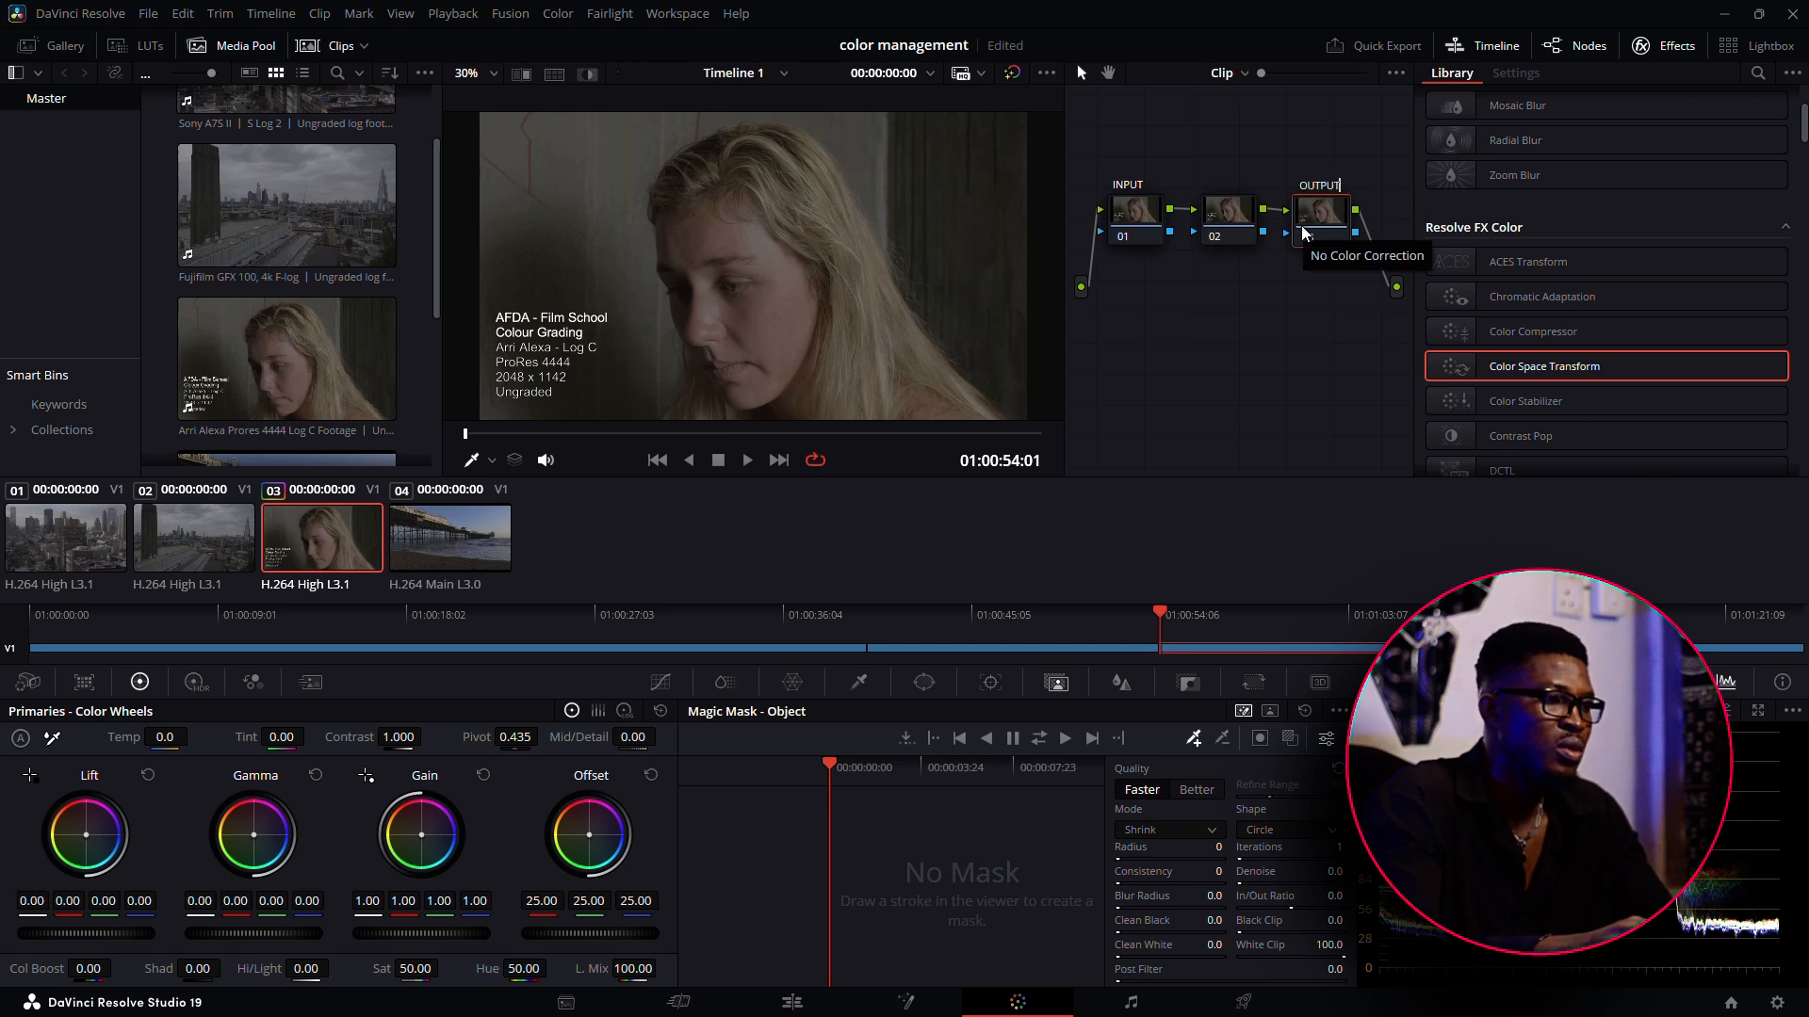
{"action": "left_click_drag", "start_coordinate": [1324, 221], "coordinate": [1325, 213]}
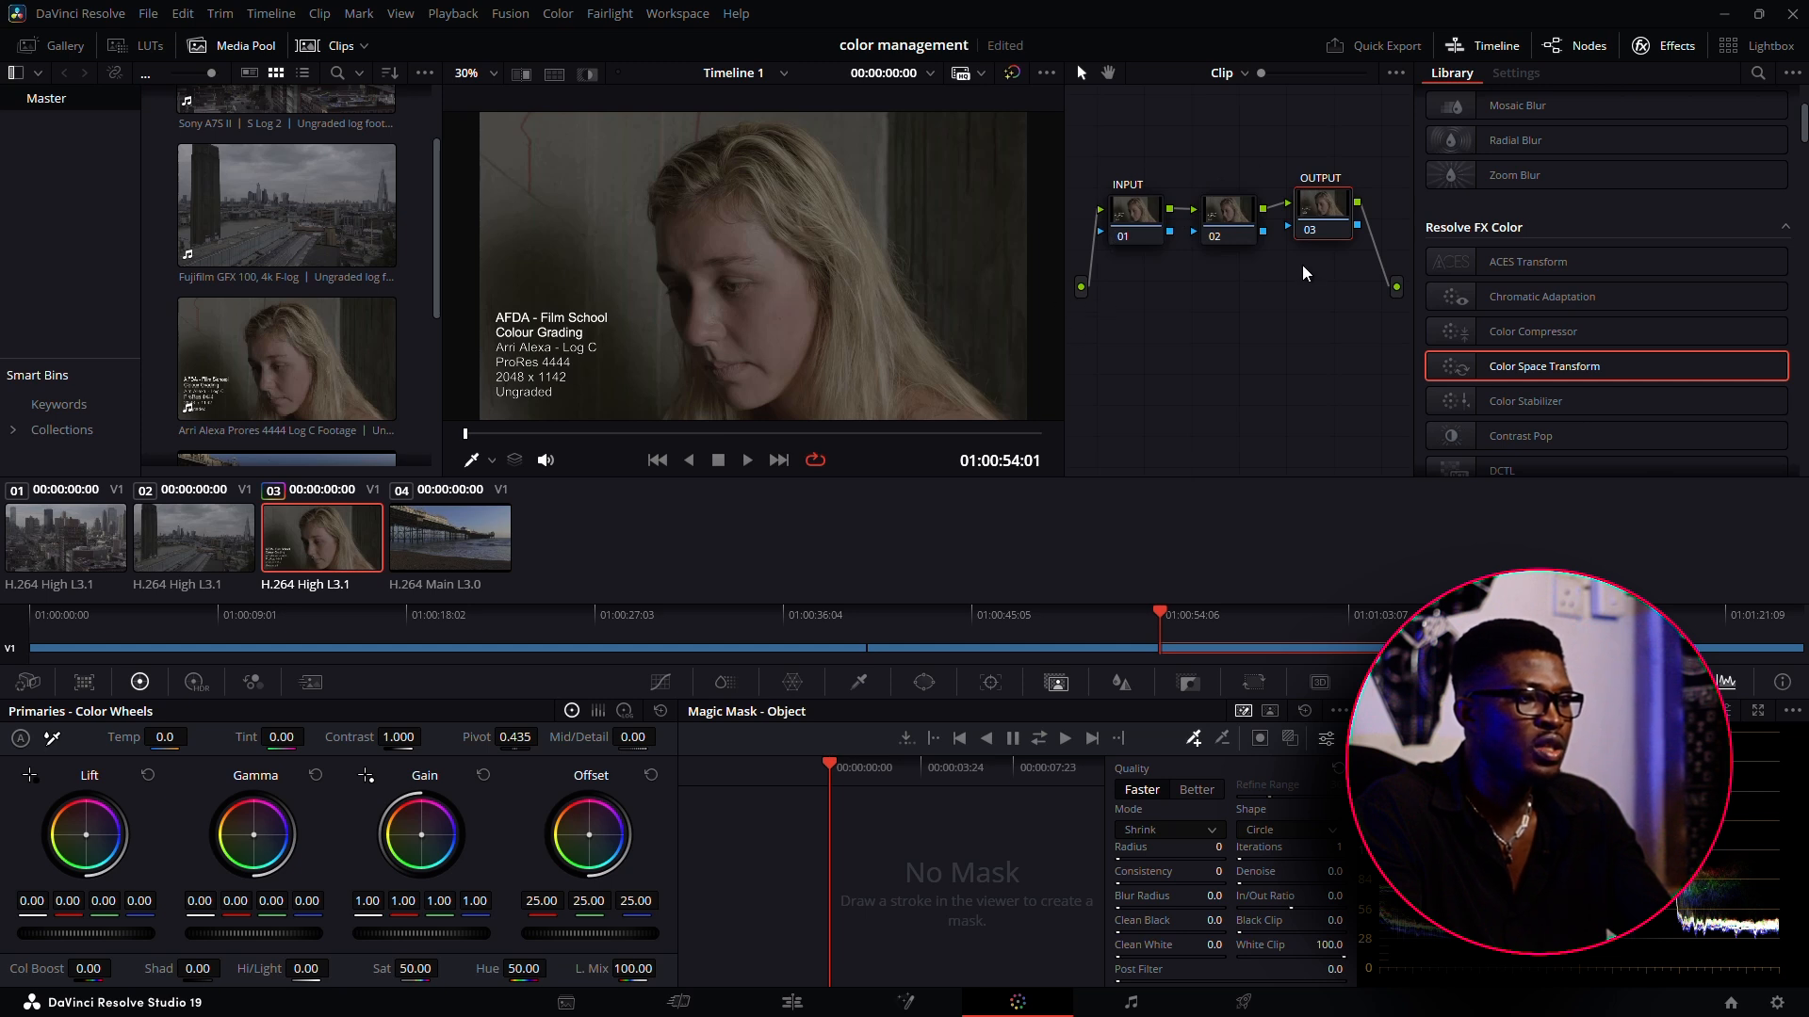
{"action": "left_click_drag", "start_coordinate": [1332, 222], "coordinate": [1340, 228]}
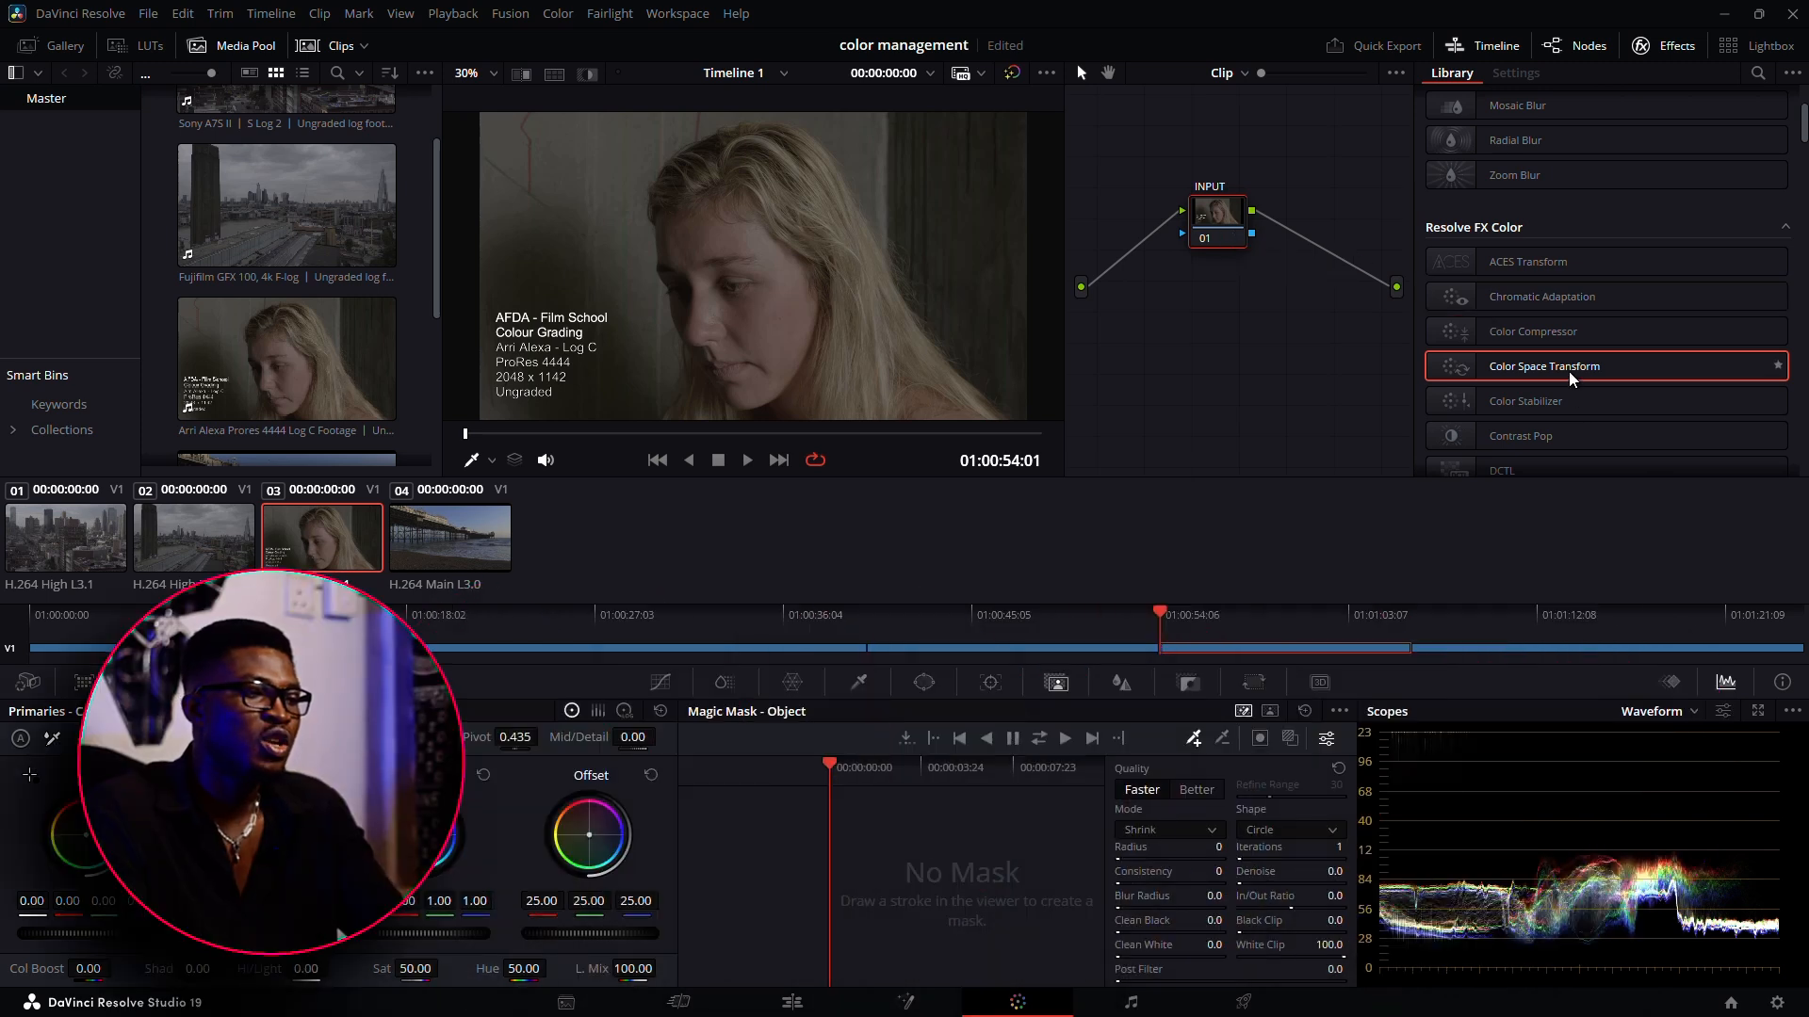
Apply a Color Space Transform to the INPUT node with input color space ARRI Wide Gamut 3 and input gamma ARRI LogC3
{"action": "left_click_drag", "start_coordinate": [1570, 371], "coordinate": [1220, 215]}
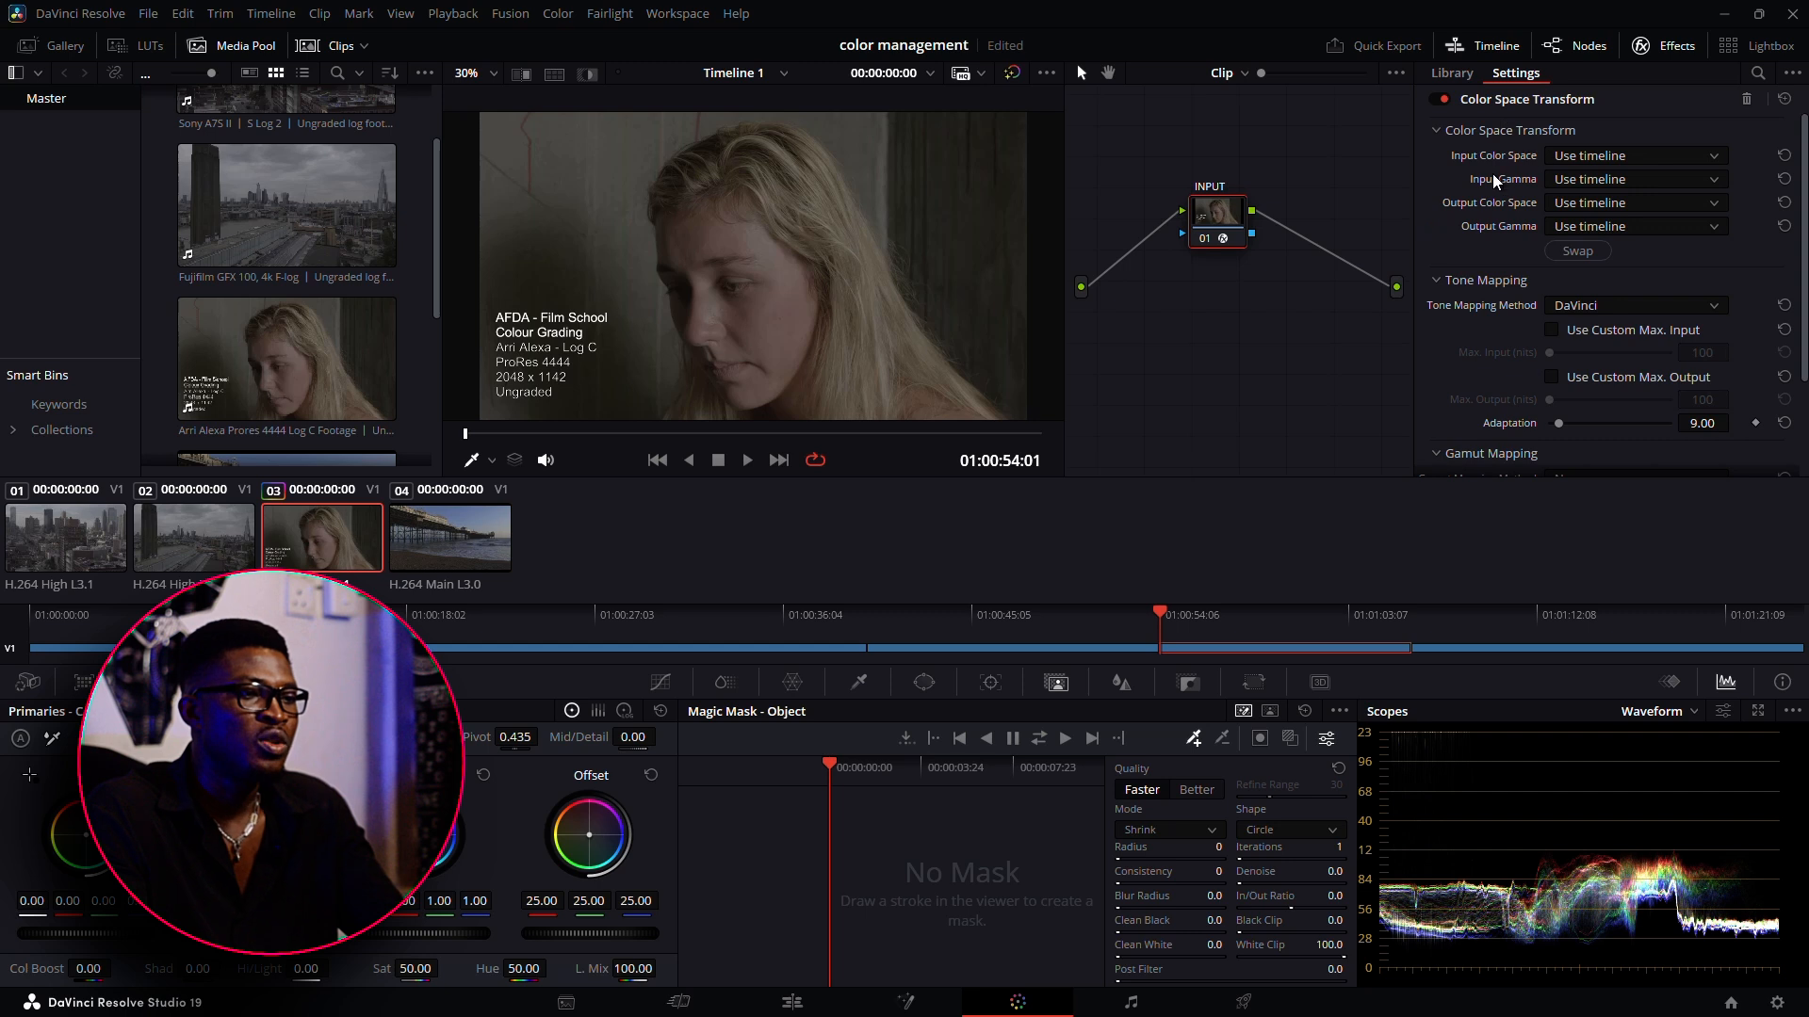
{"action": "left_click", "coordinate": [1638, 155]}
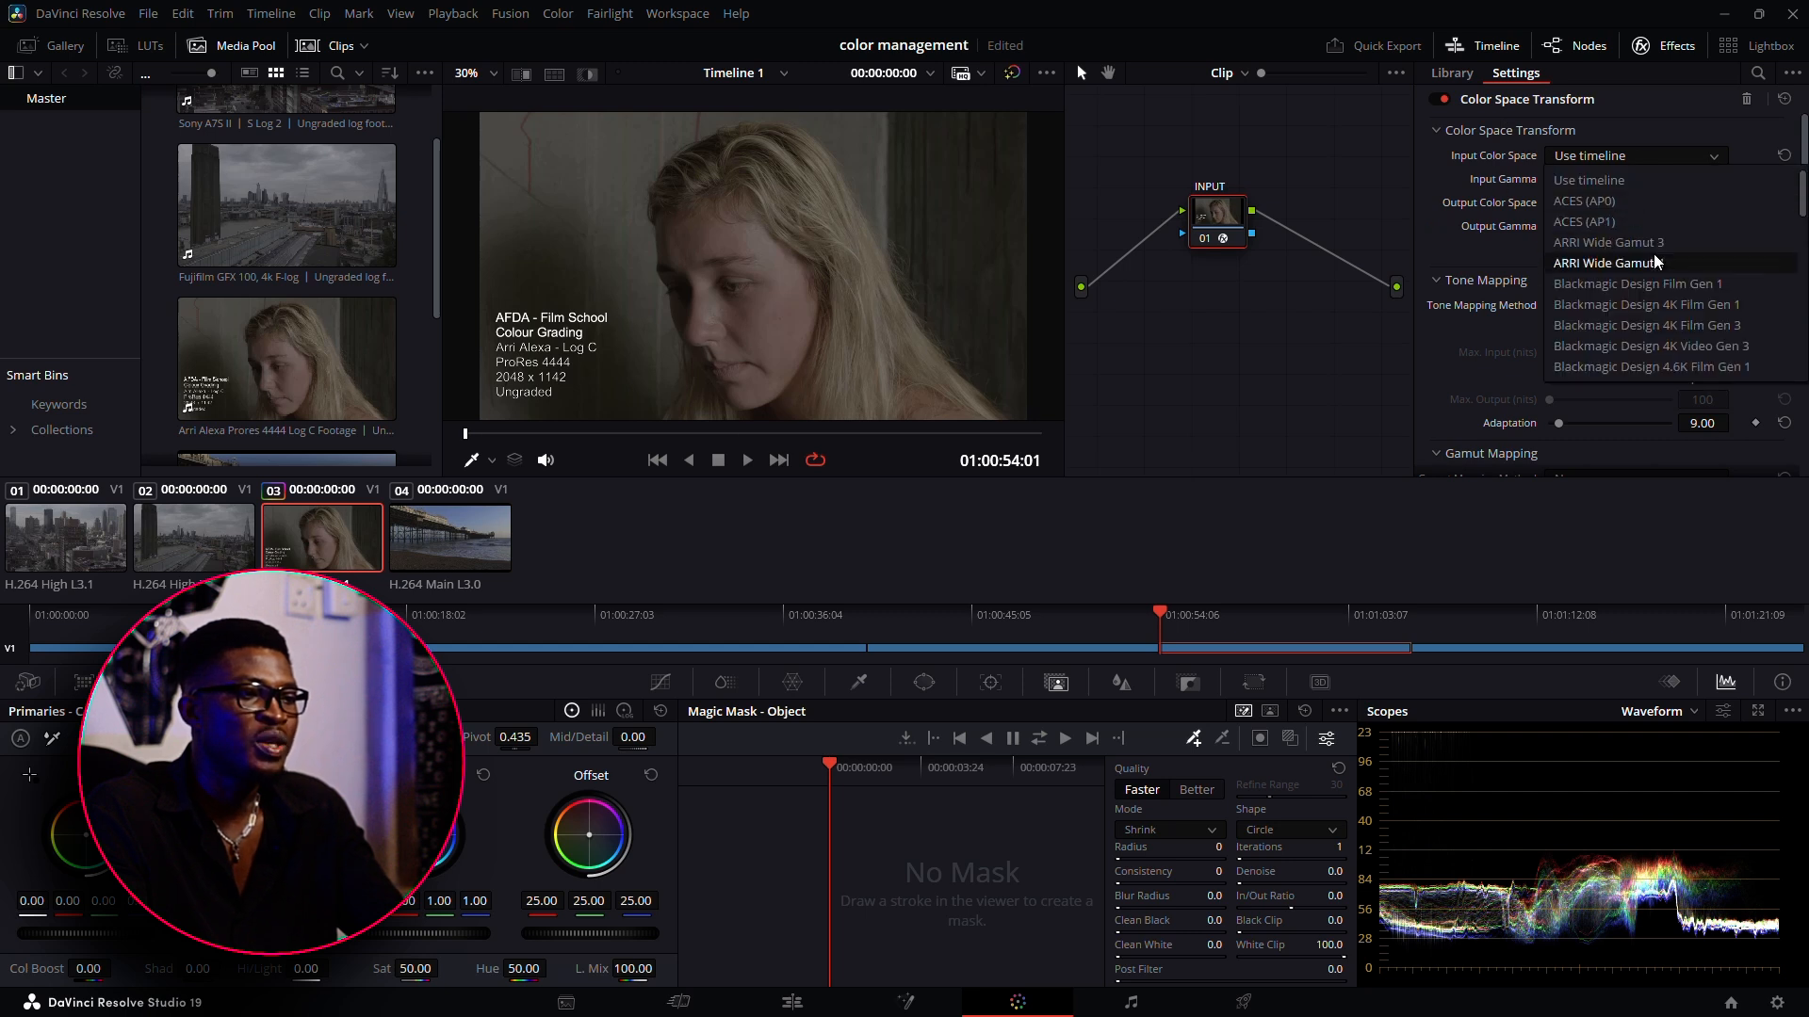
{"action": "scroll", "coordinate": [1653, 325], "scroll_direction": "down", "scroll_amount": 5}
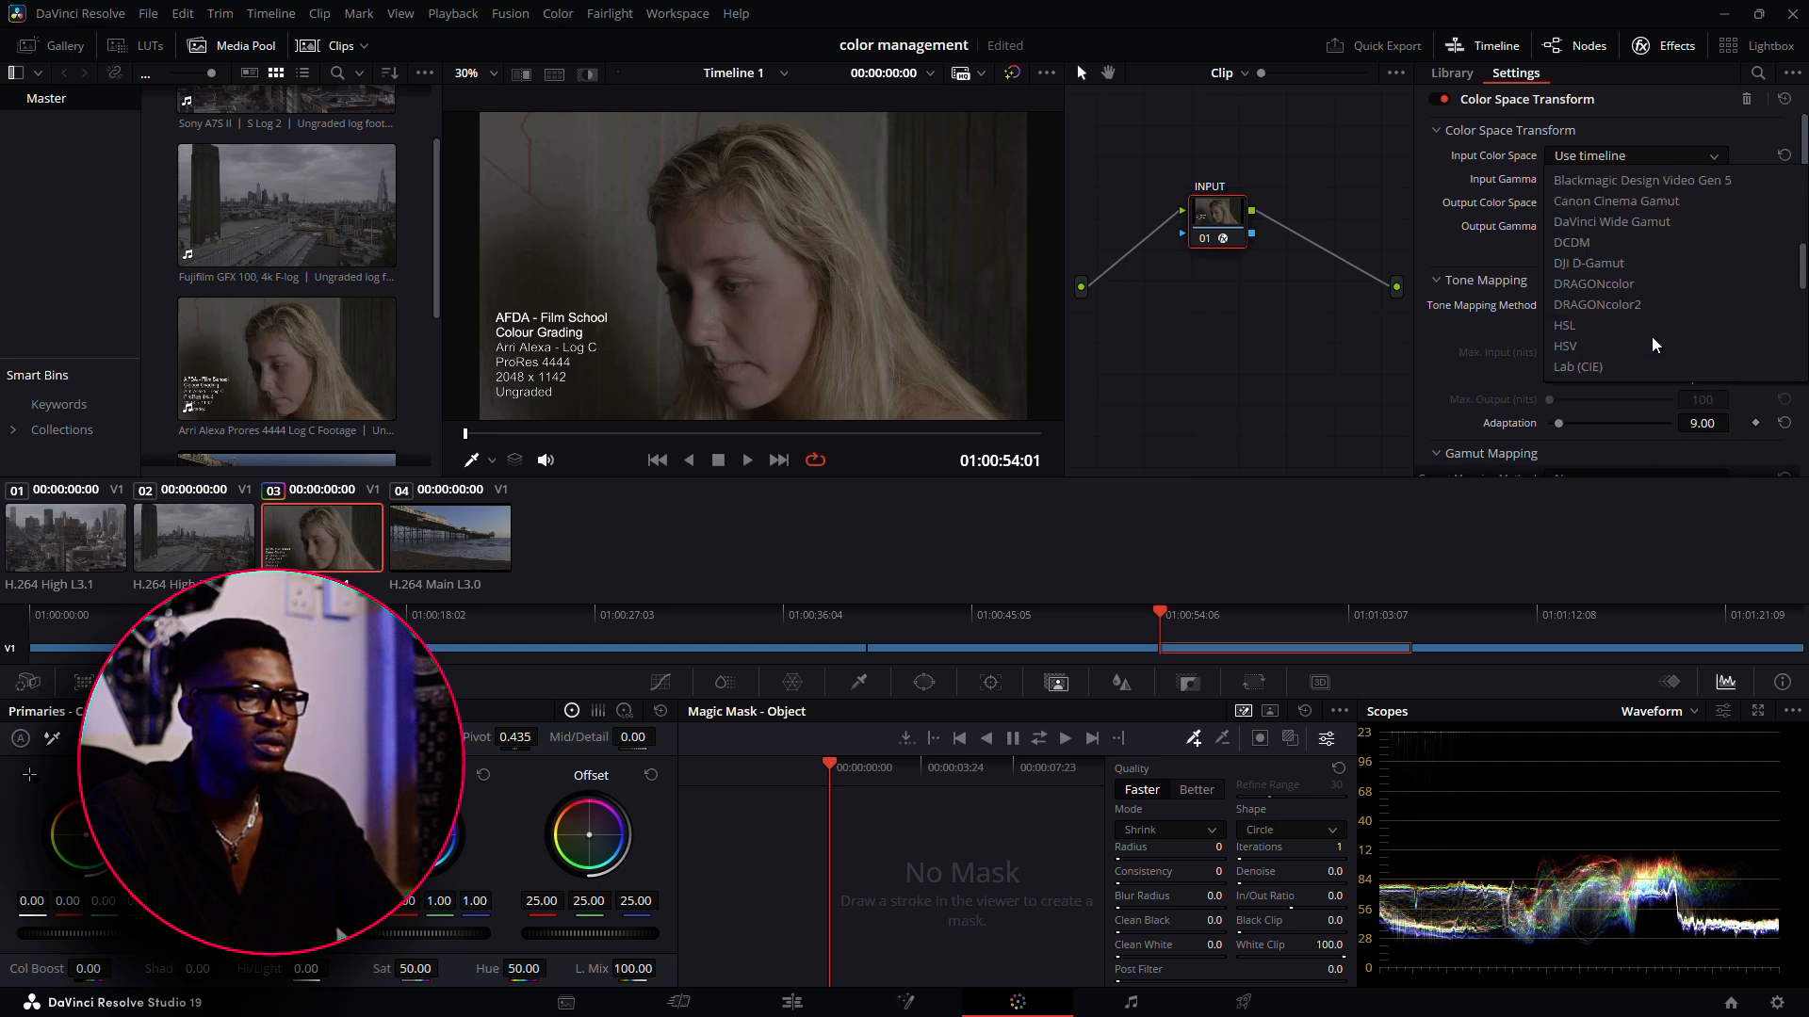
{"action": "scroll", "coordinate": [1658, 296], "scroll_direction": "up", "scroll_amount": 4}
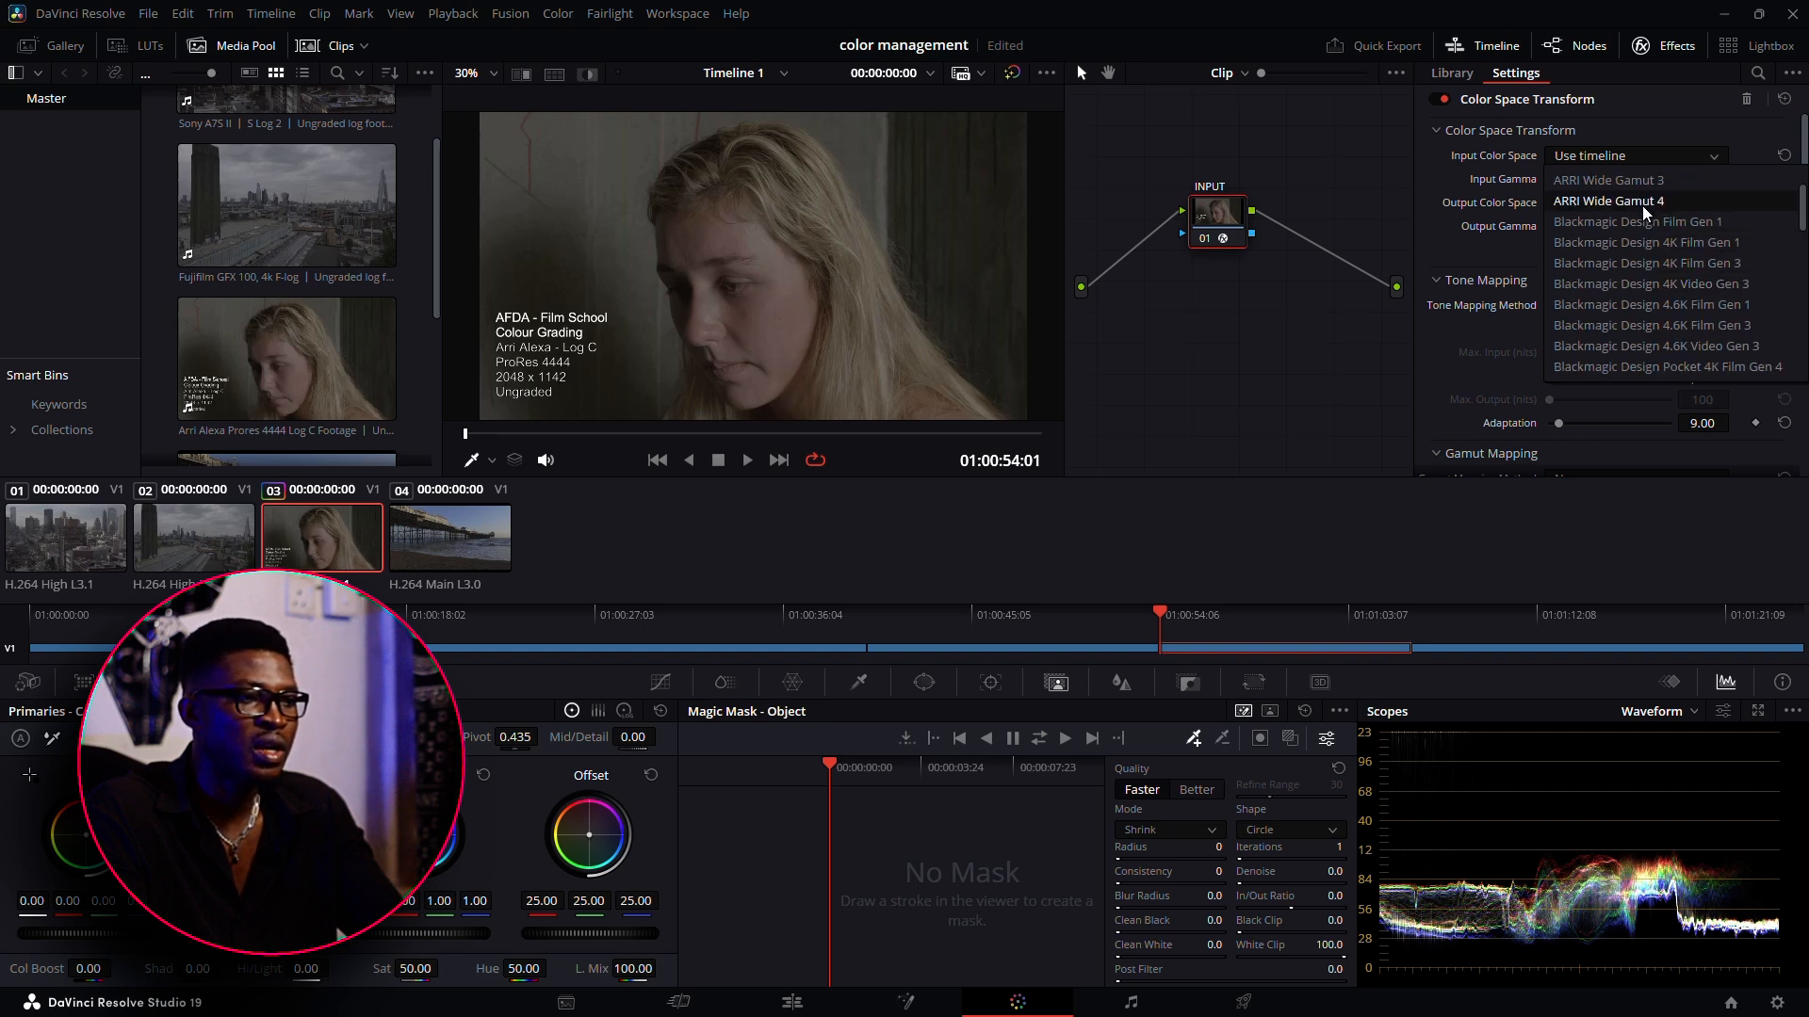
{"action": "scroll", "coordinate": [1649, 198], "scroll_direction": "up", "scroll_amount": 1}
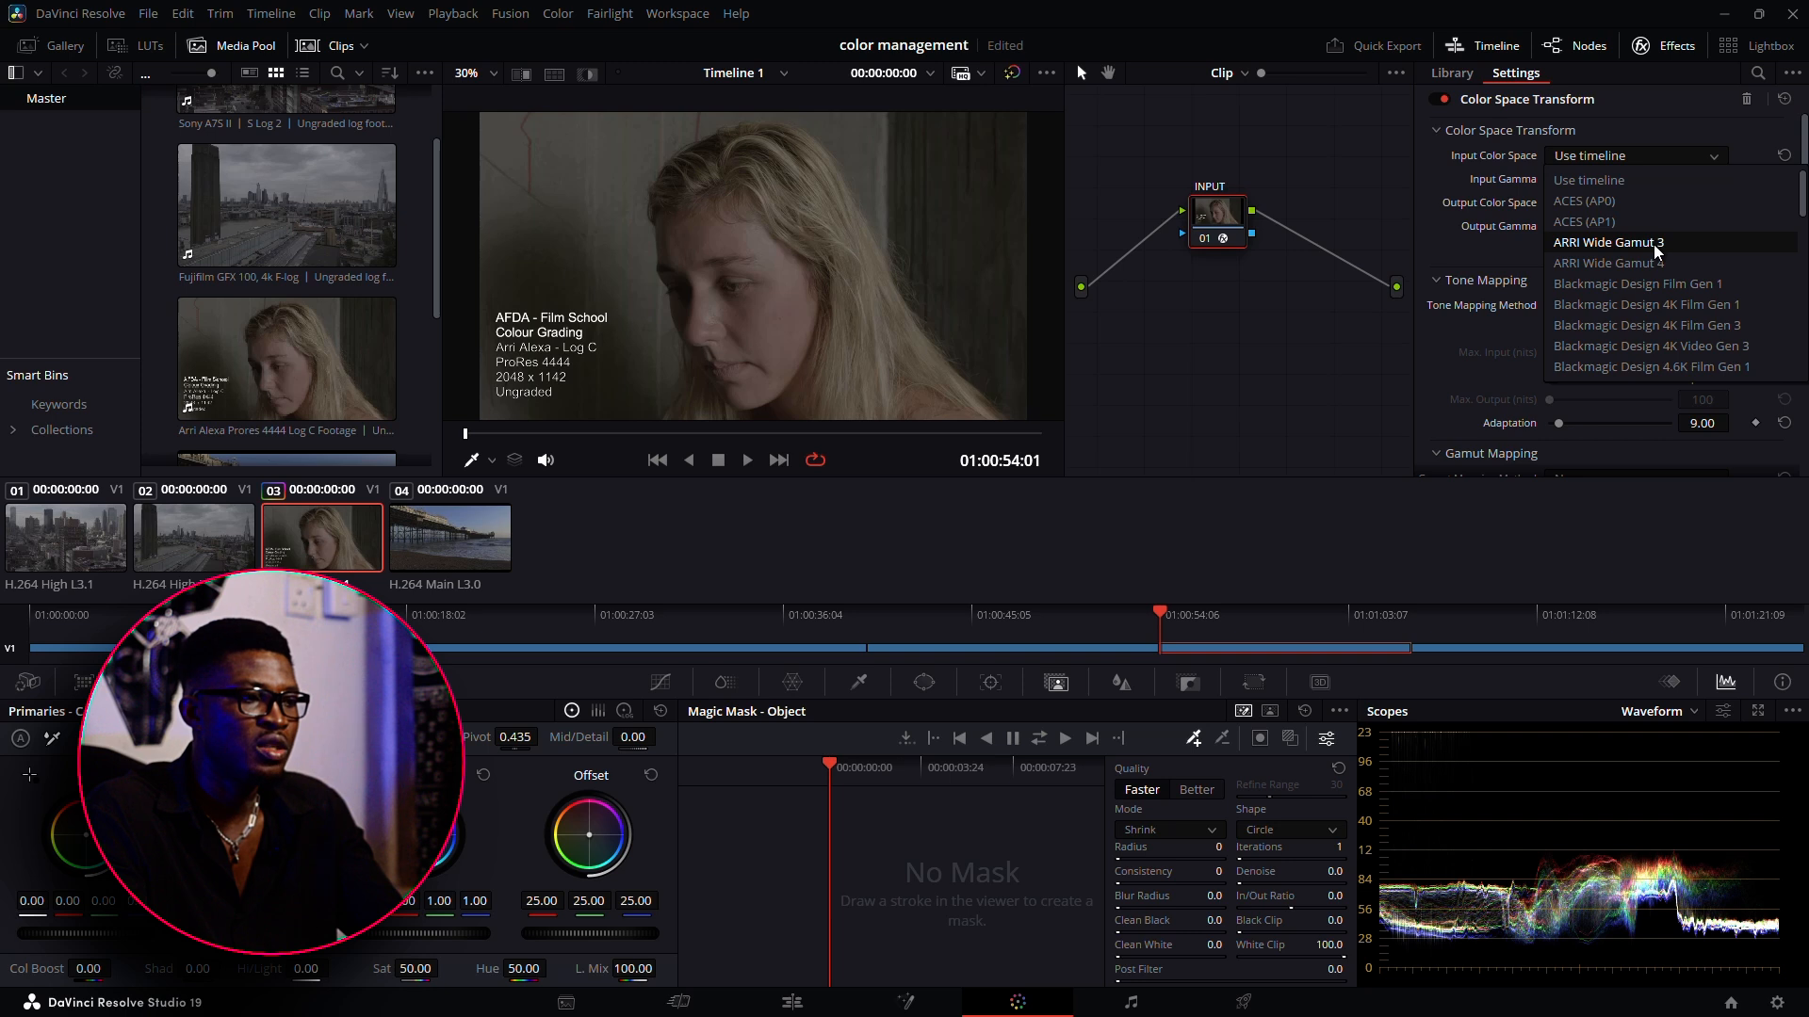
{"action": "left_click", "coordinate": [1657, 245]}
{"action": "left_click", "coordinate": [1618, 180]}
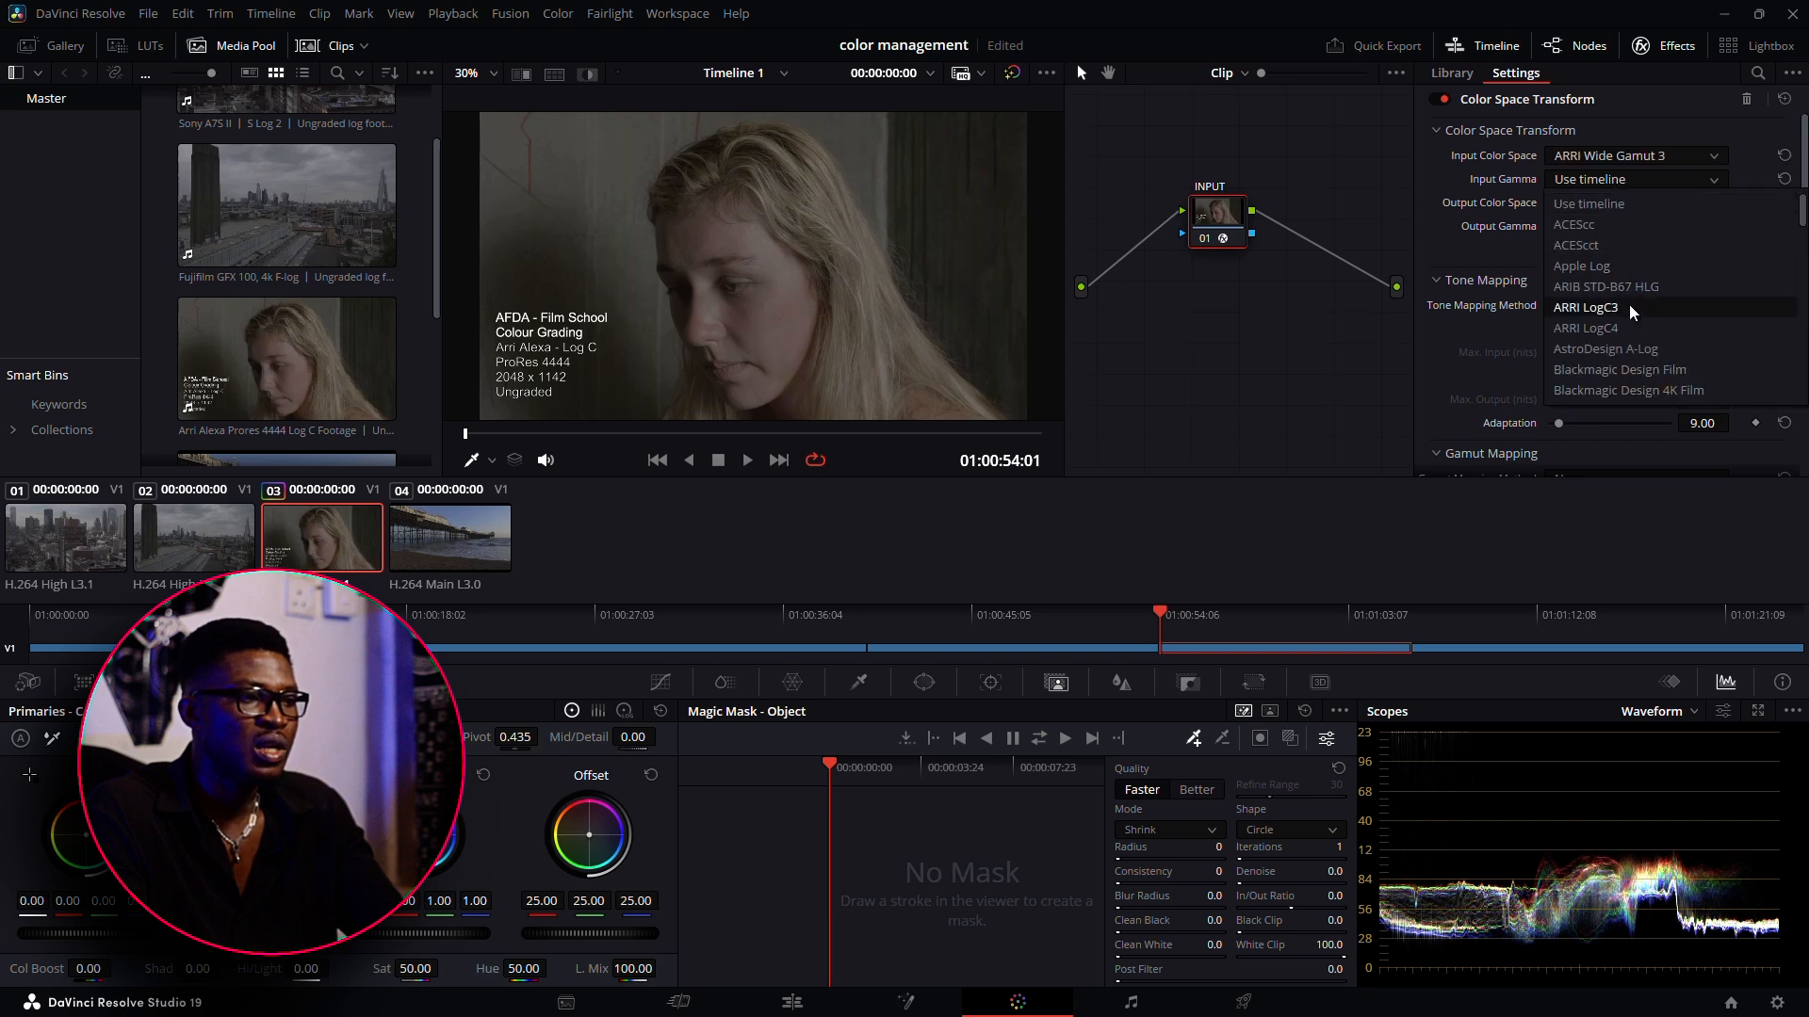
{"action": "scroll", "coordinate": [1622, 264], "scroll_direction": "down", "scroll_amount": 1}
{"action": "left_click", "coordinate": [1620, 242]}
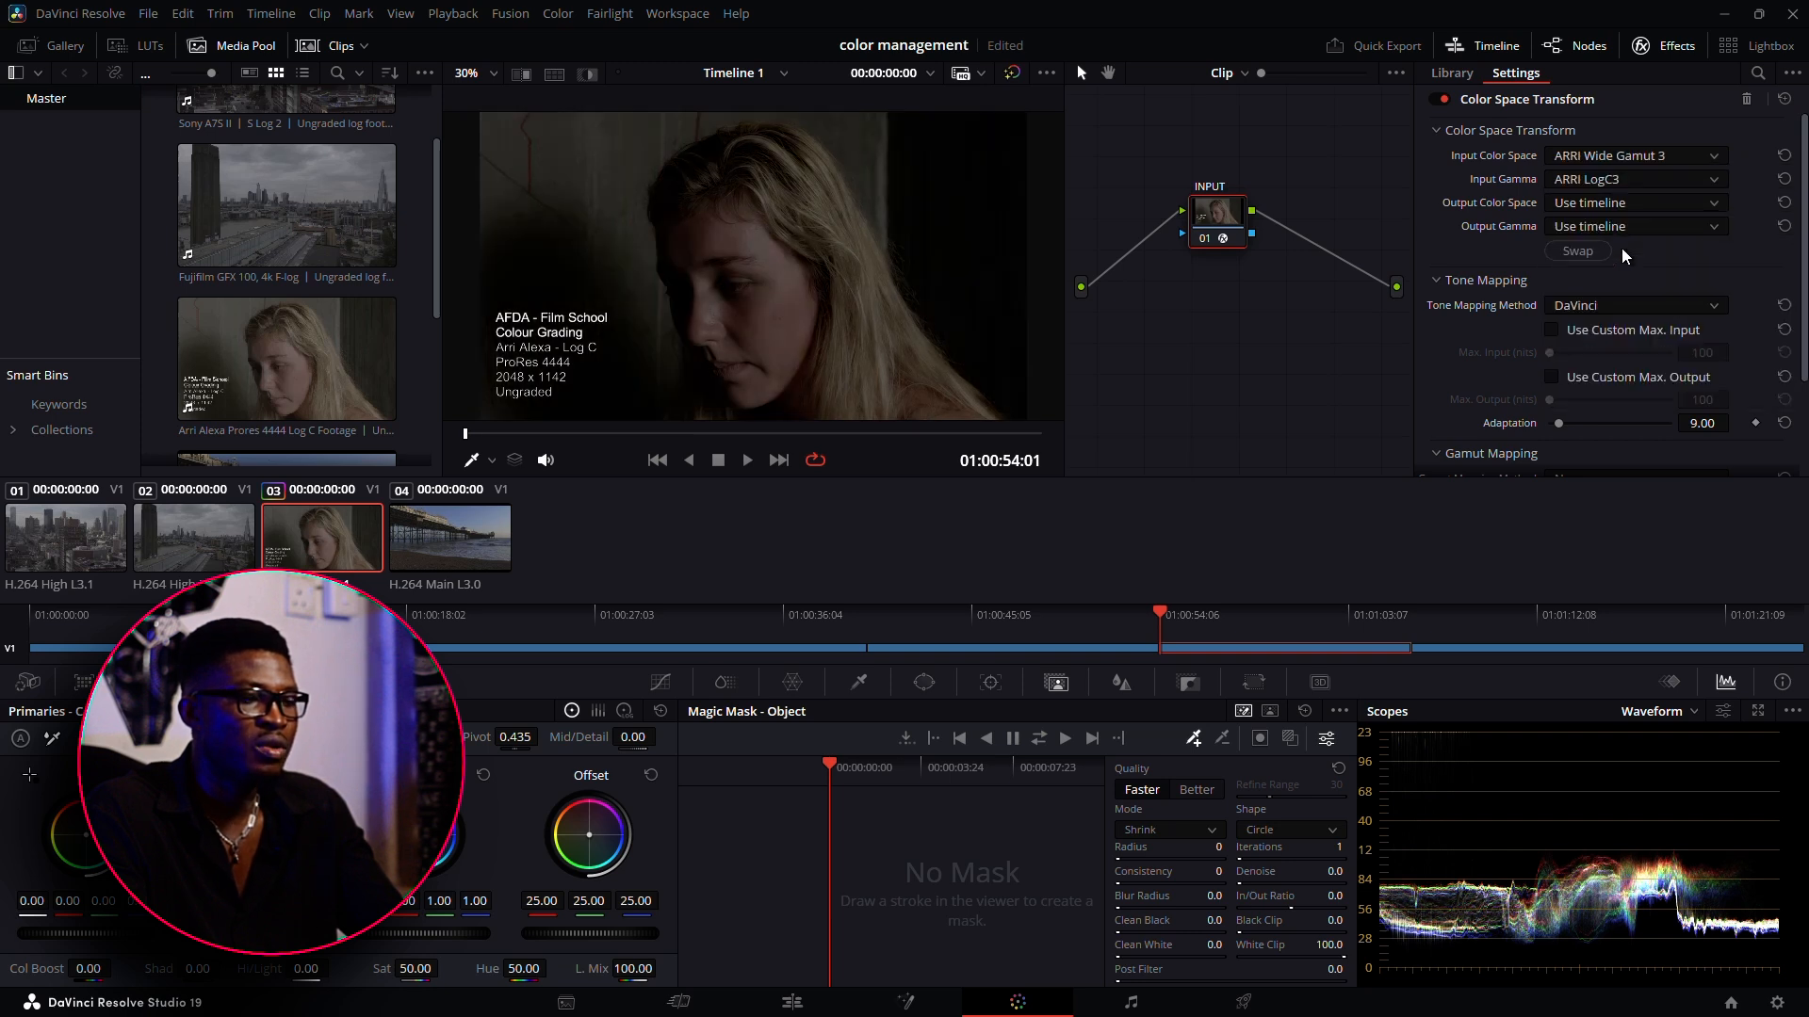
Set the Color Space Transform's output color space to Rec.709 and its output gamma to Gamma 2.2
{"action": "left_click", "coordinate": [1592, 202]}
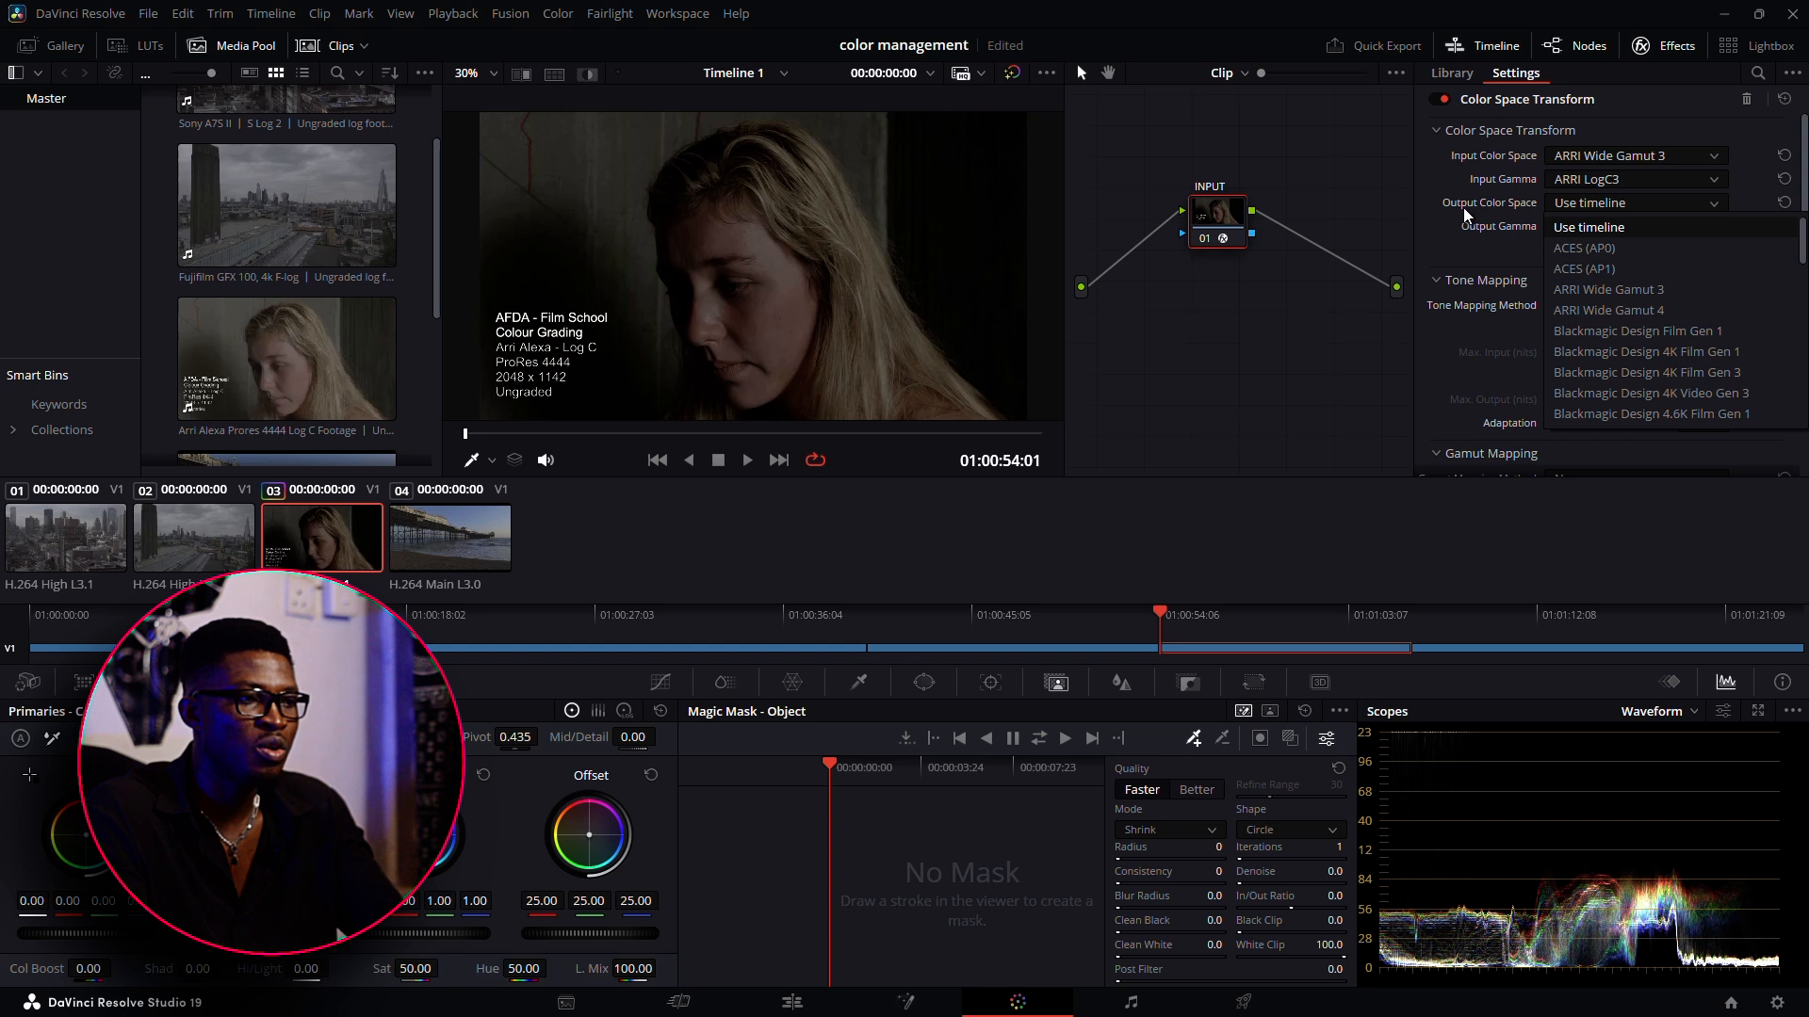
{"action": "scroll", "coordinate": [1641, 328], "scroll_direction": "down", "scroll_amount": 3}
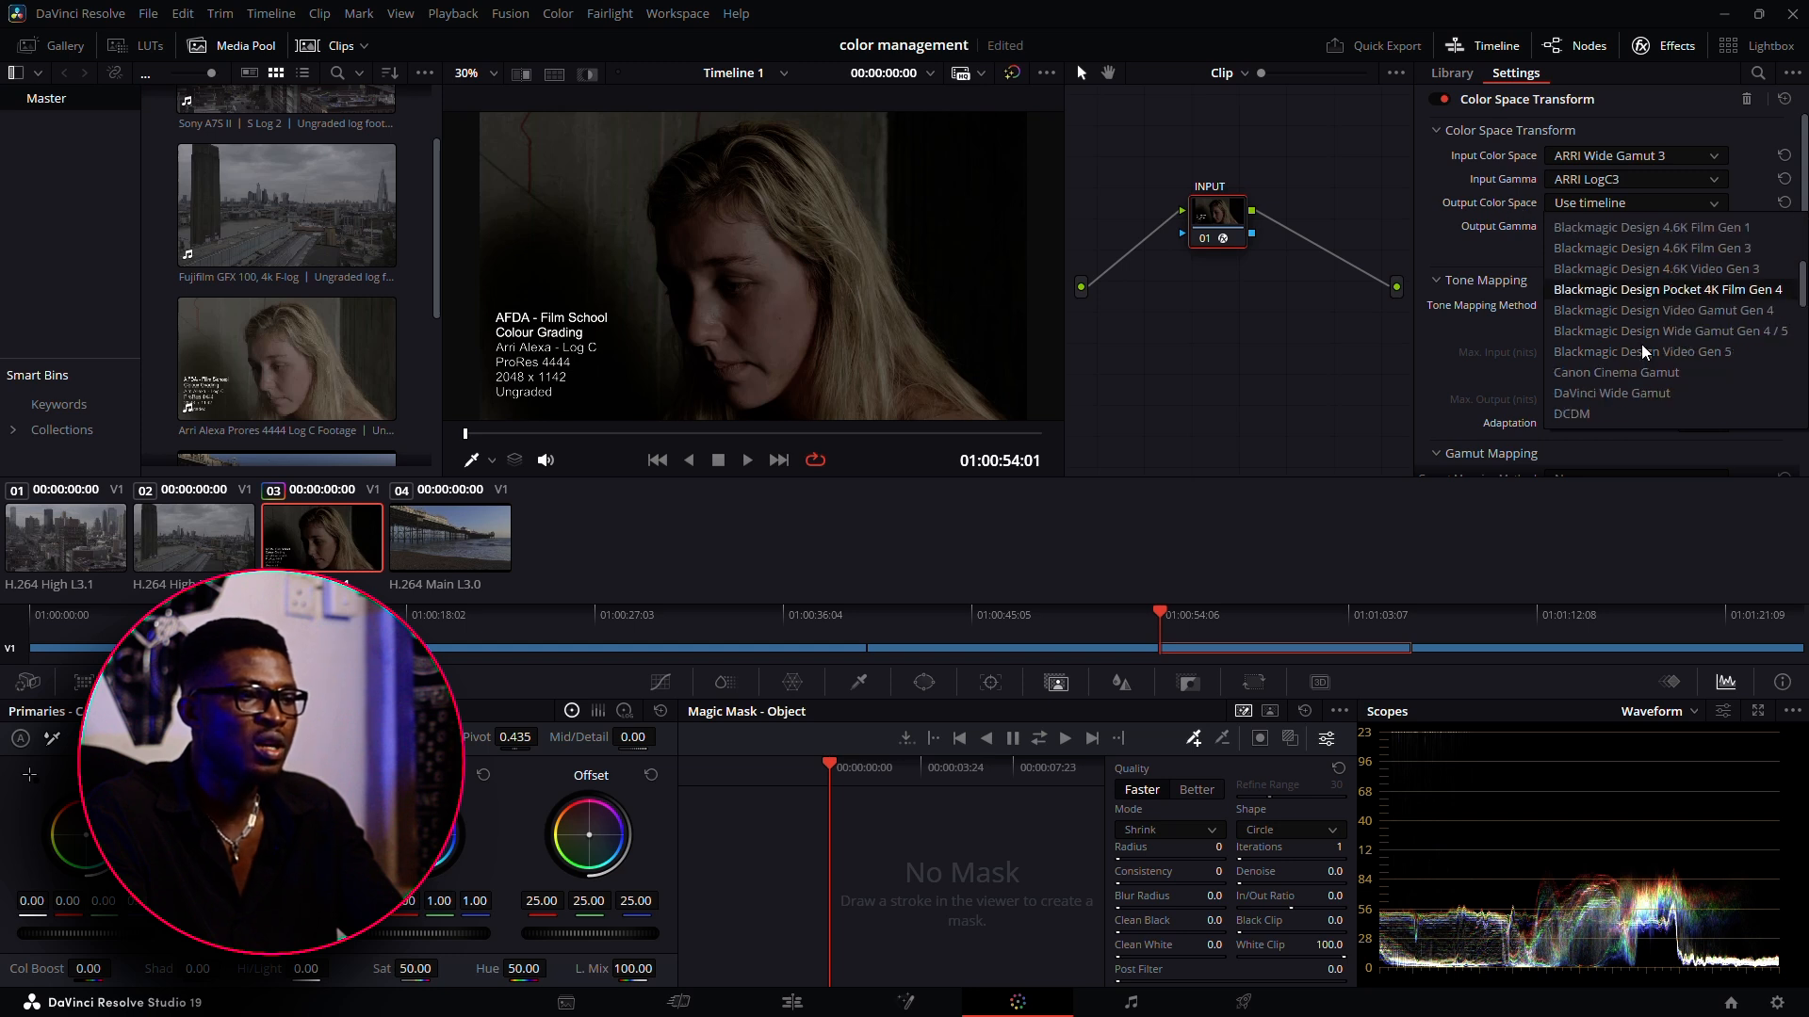
{"action": "scroll", "coordinate": [1639, 359], "scroll_direction": "down", "scroll_amount": 6}
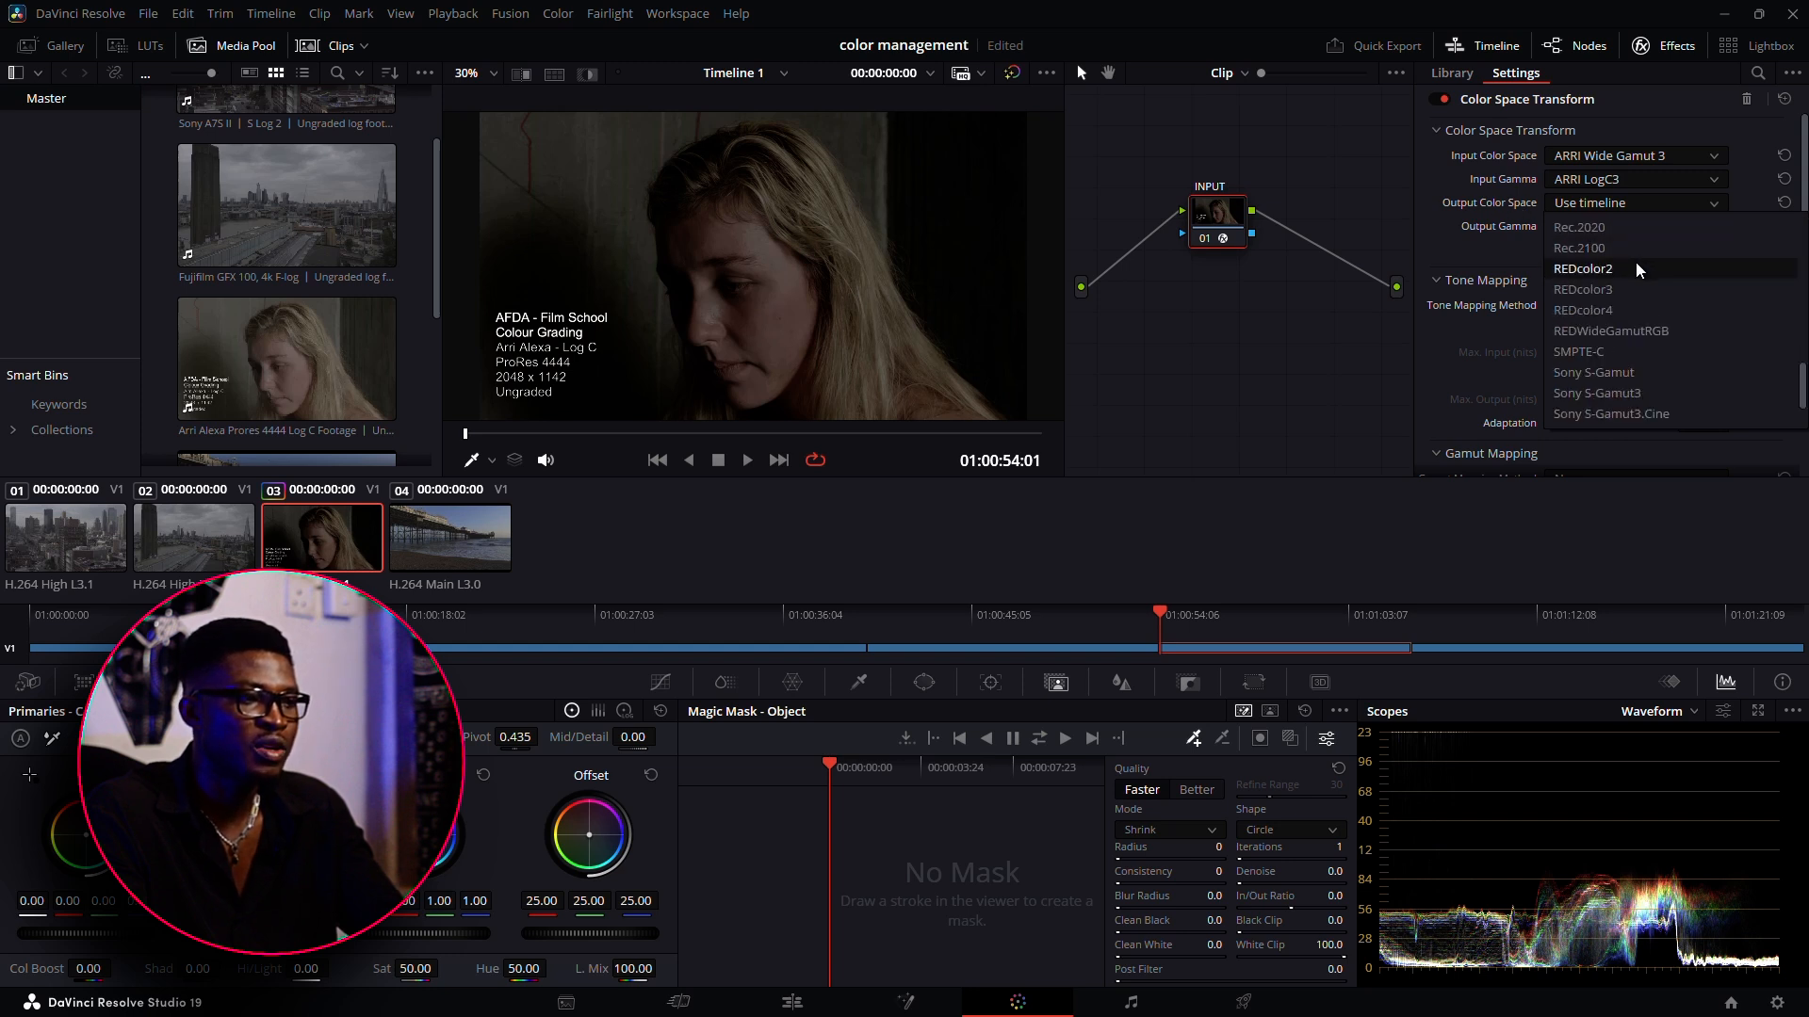
{"action": "scroll", "coordinate": [1635, 273], "scroll_direction": "up", "scroll_amount": 1}
{"action": "left_click", "coordinate": [1635, 284]}
{"action": "left_click", "coordinate": [1575, 225]}
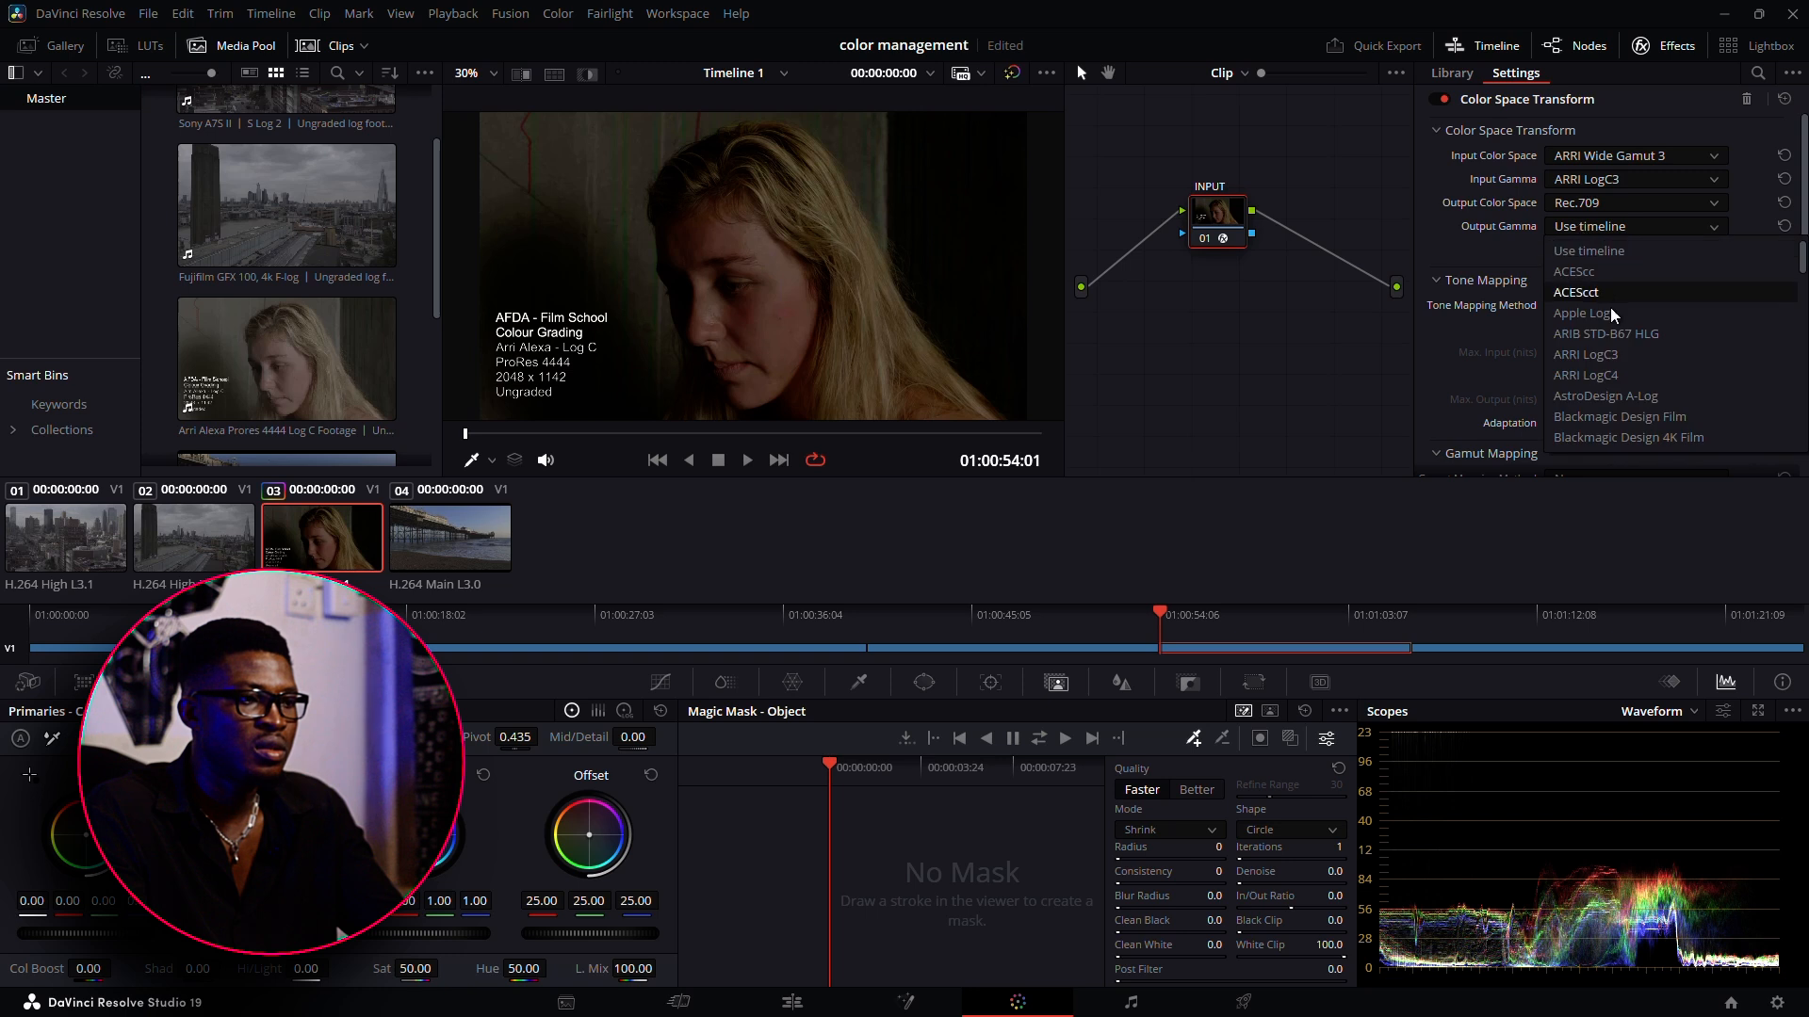
{"action": "scroll", "coordinate": [1639, 399], "scroll_direction": "down", "scroll_amount": 4}
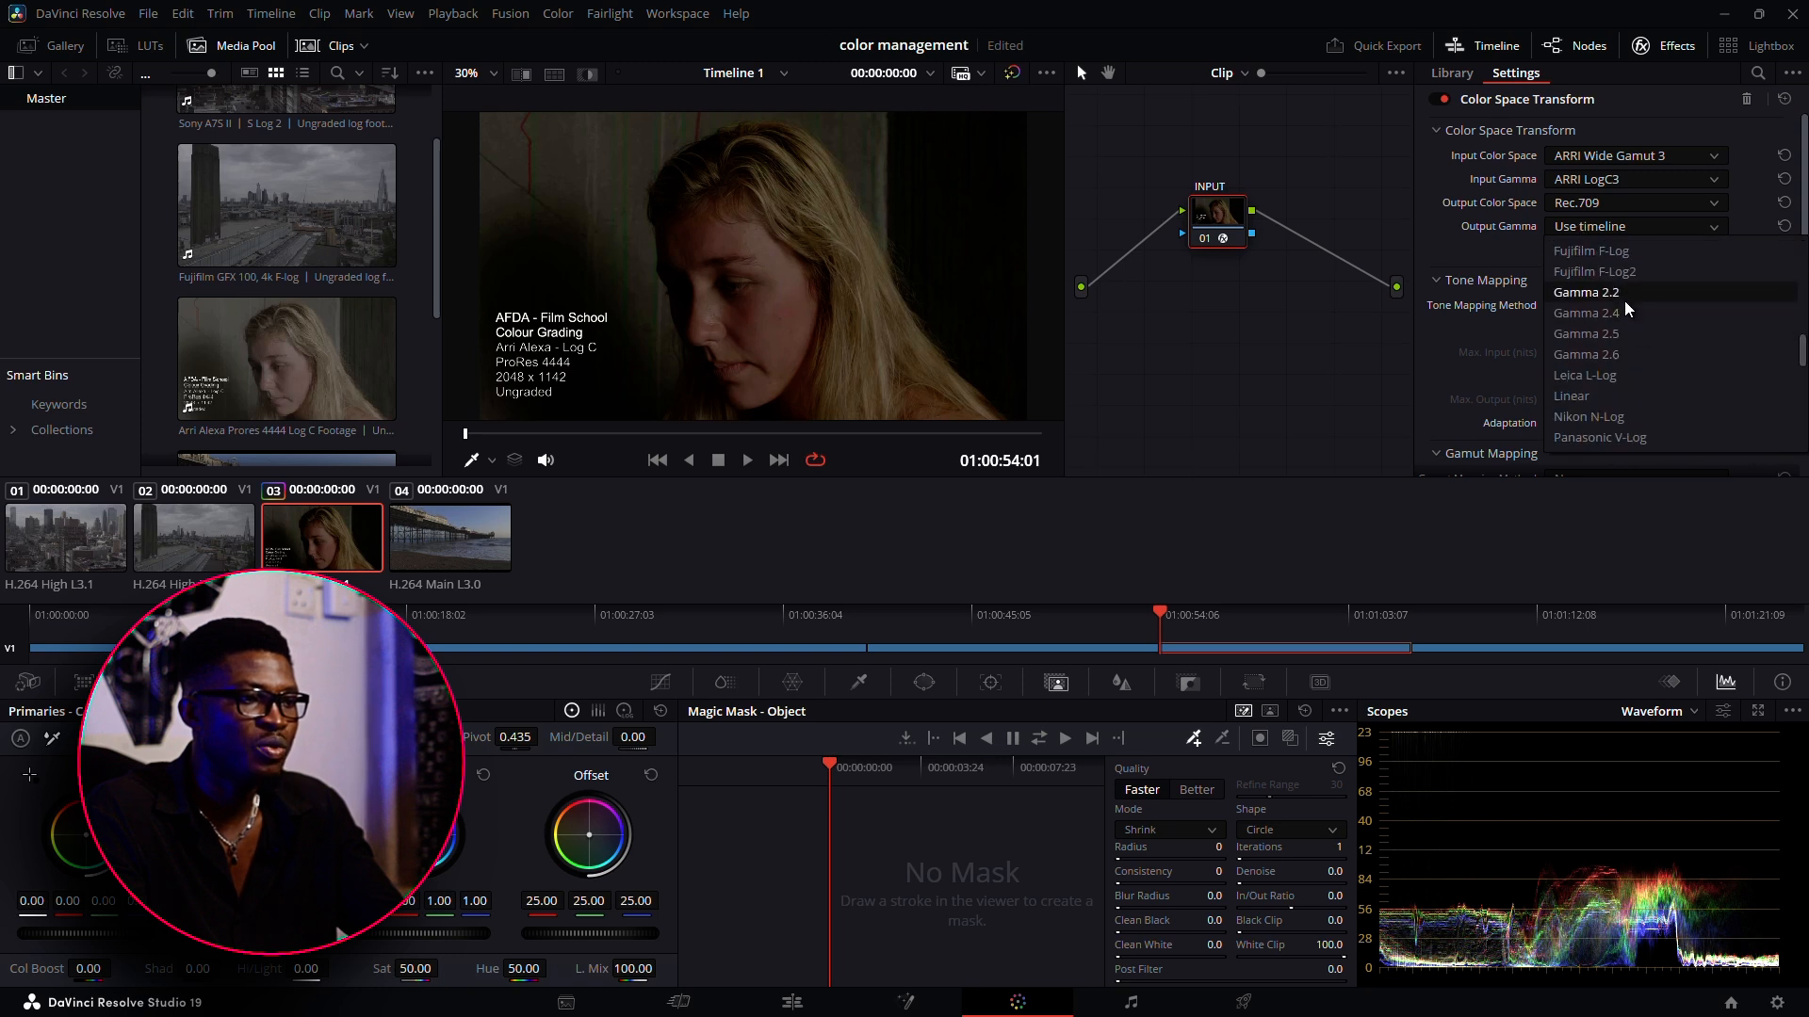
{"action": "left_click", "coordinate": [1622, 291]}
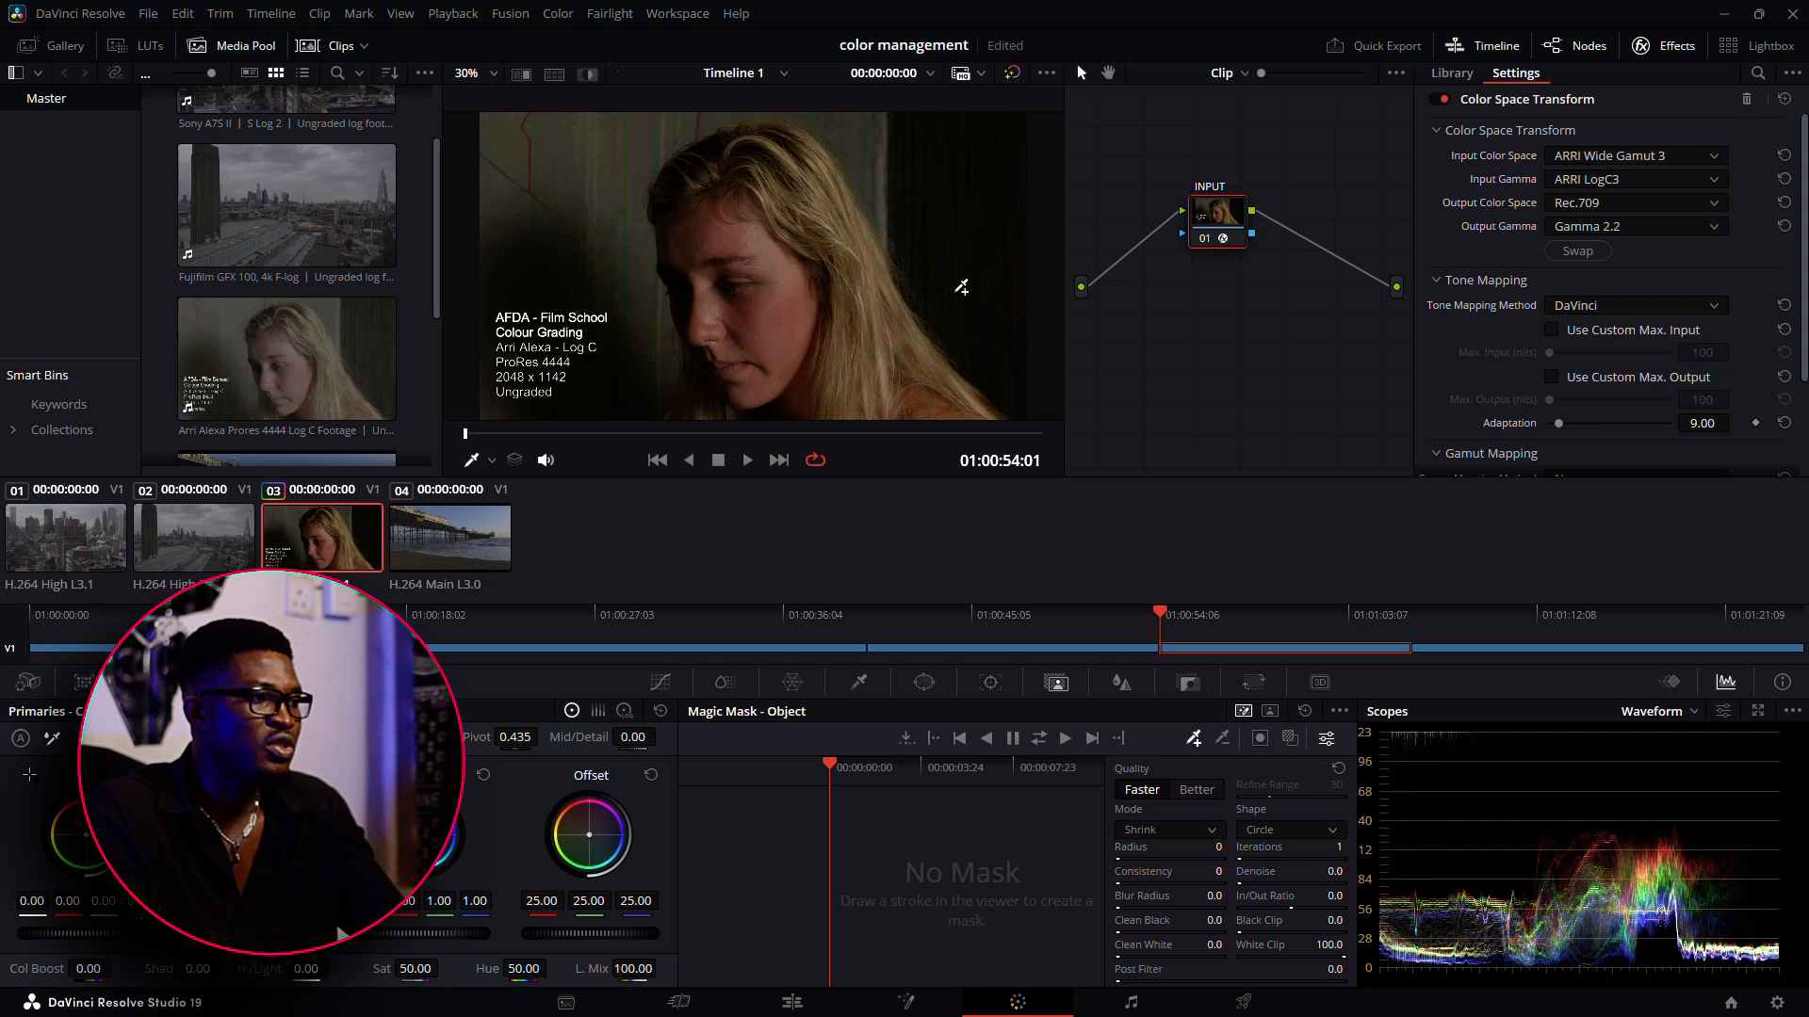
Toggle the INPUT node off and on to compare the image with and without the Color Space Transform
{"action": "left_click", "coordinate": [1206, 239]}
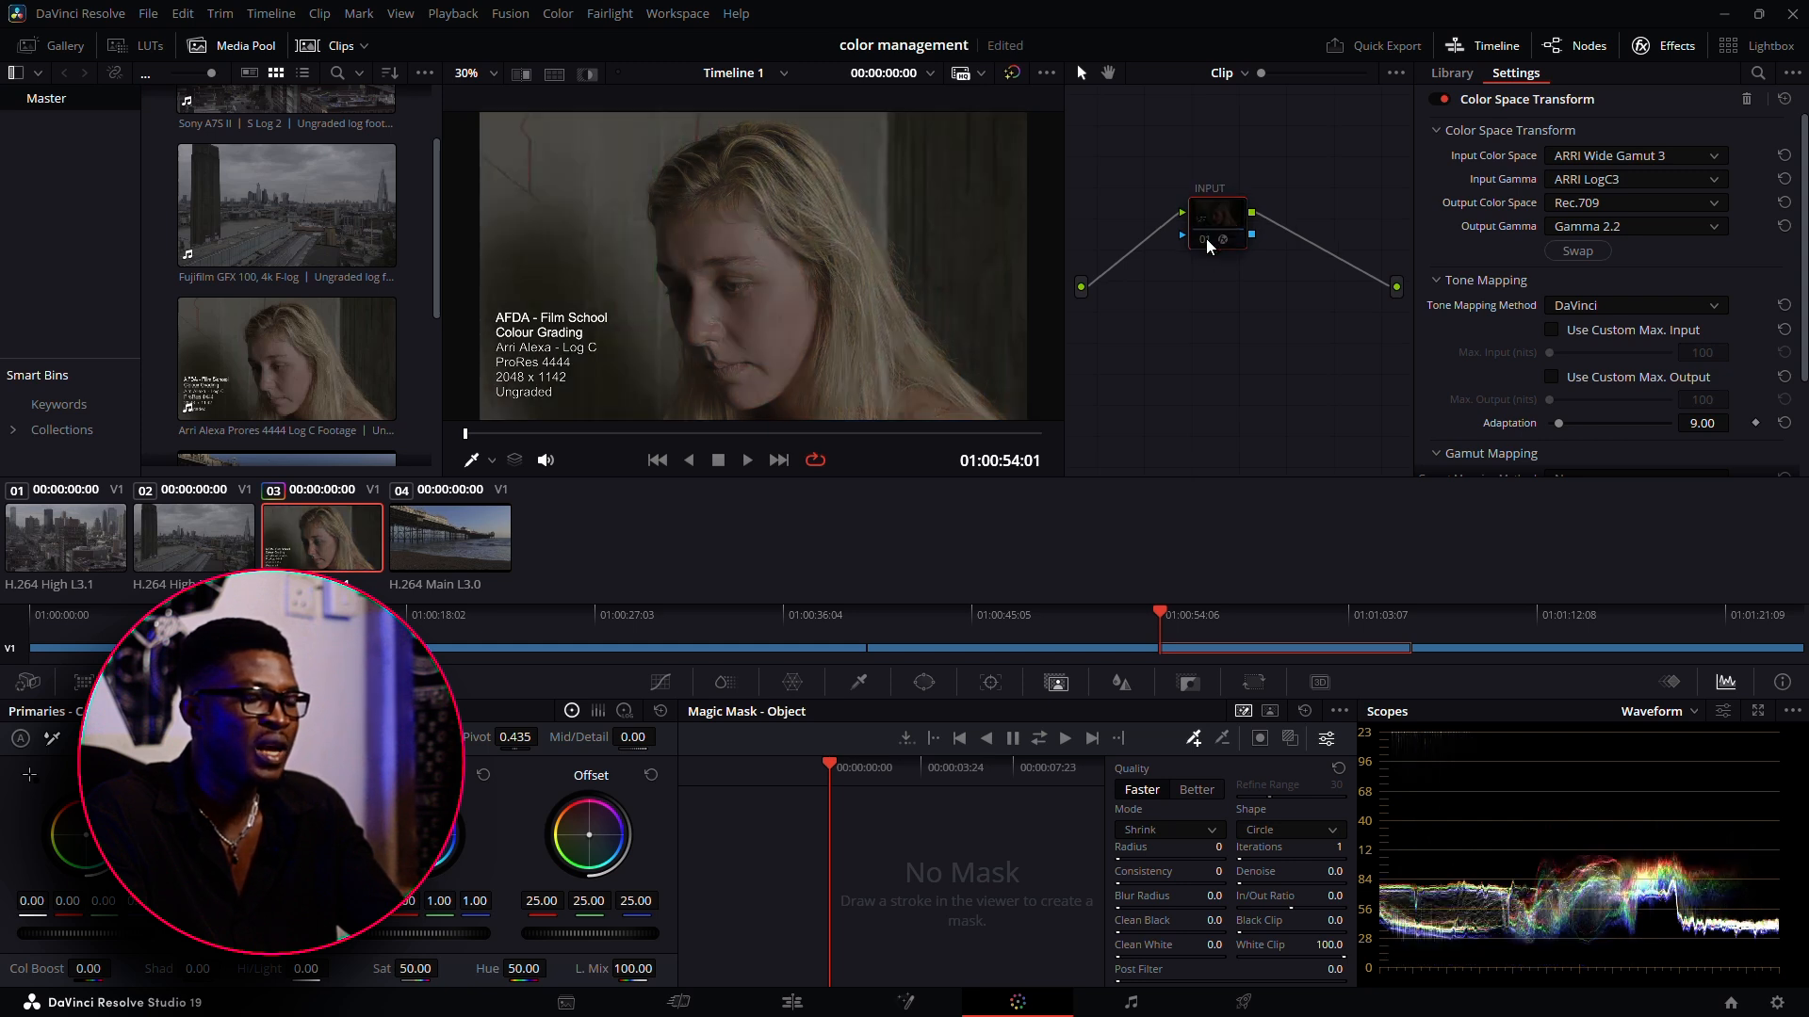
{"action": "left_click", "coordinate": [1205, 239]}
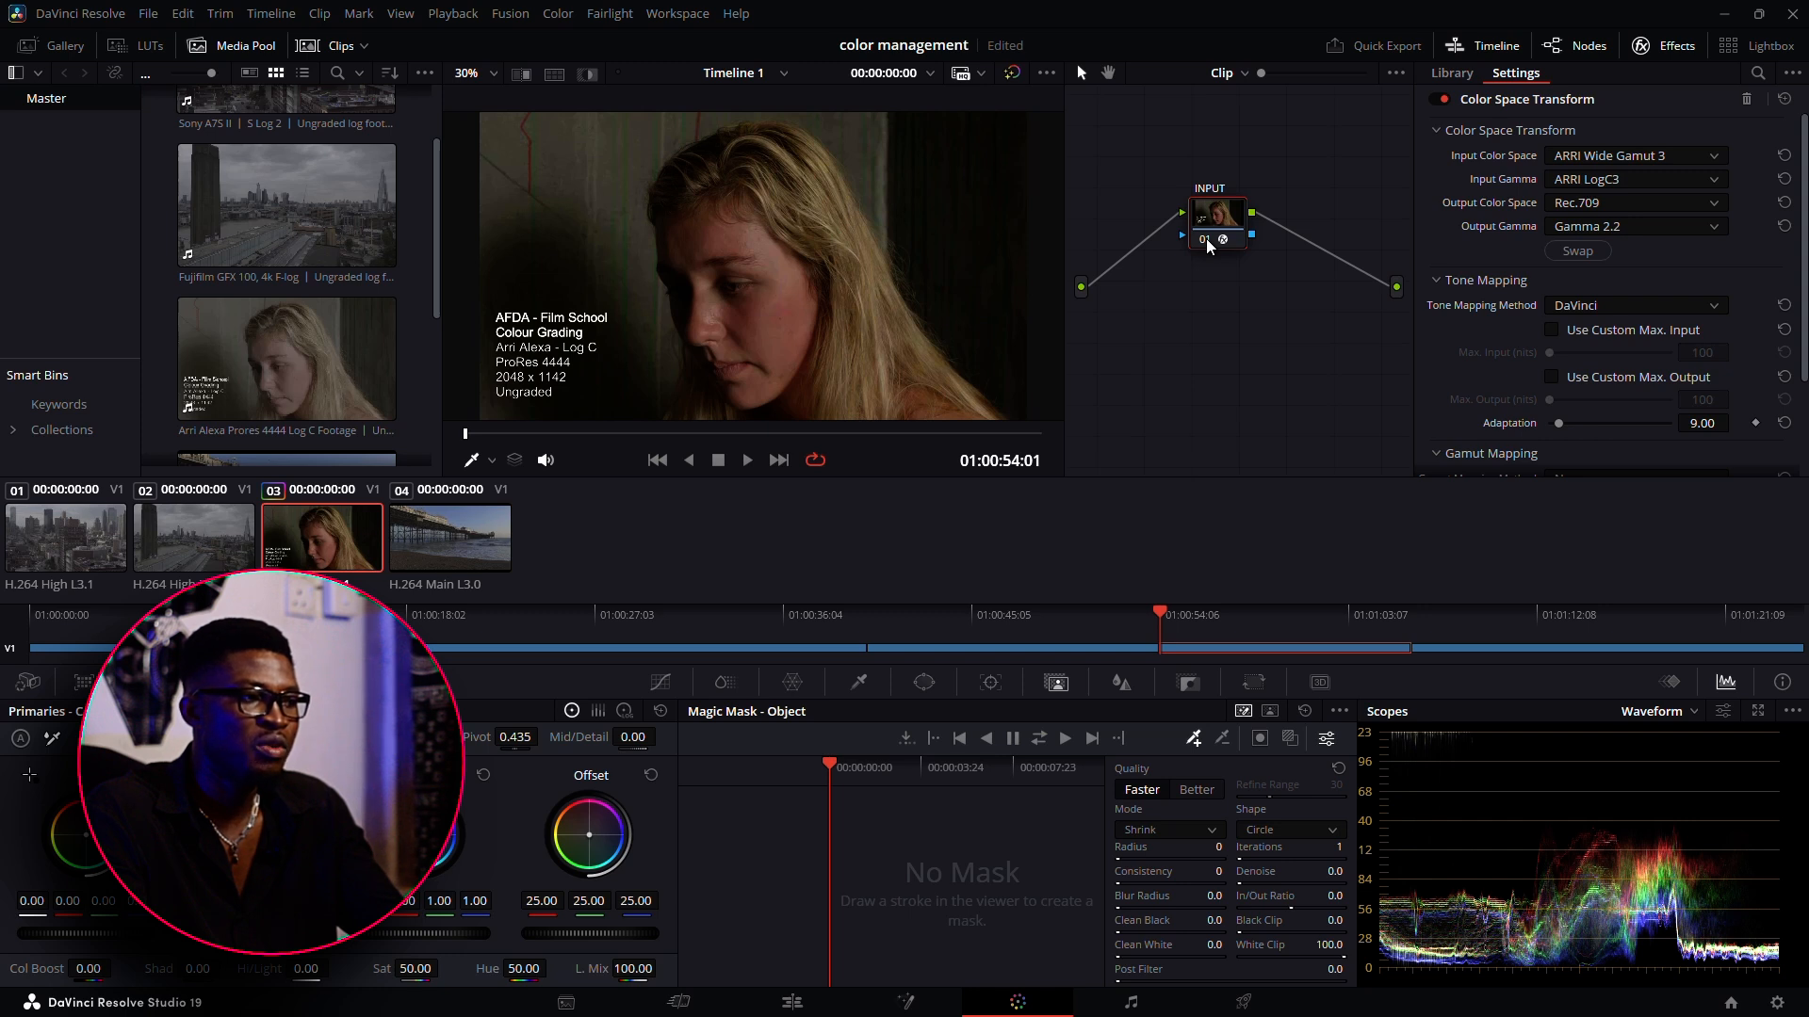
{"action": "left_click", "coordinate": [1206, 239]}
{"action": "left_click", "coordinate": [1206, 239]}
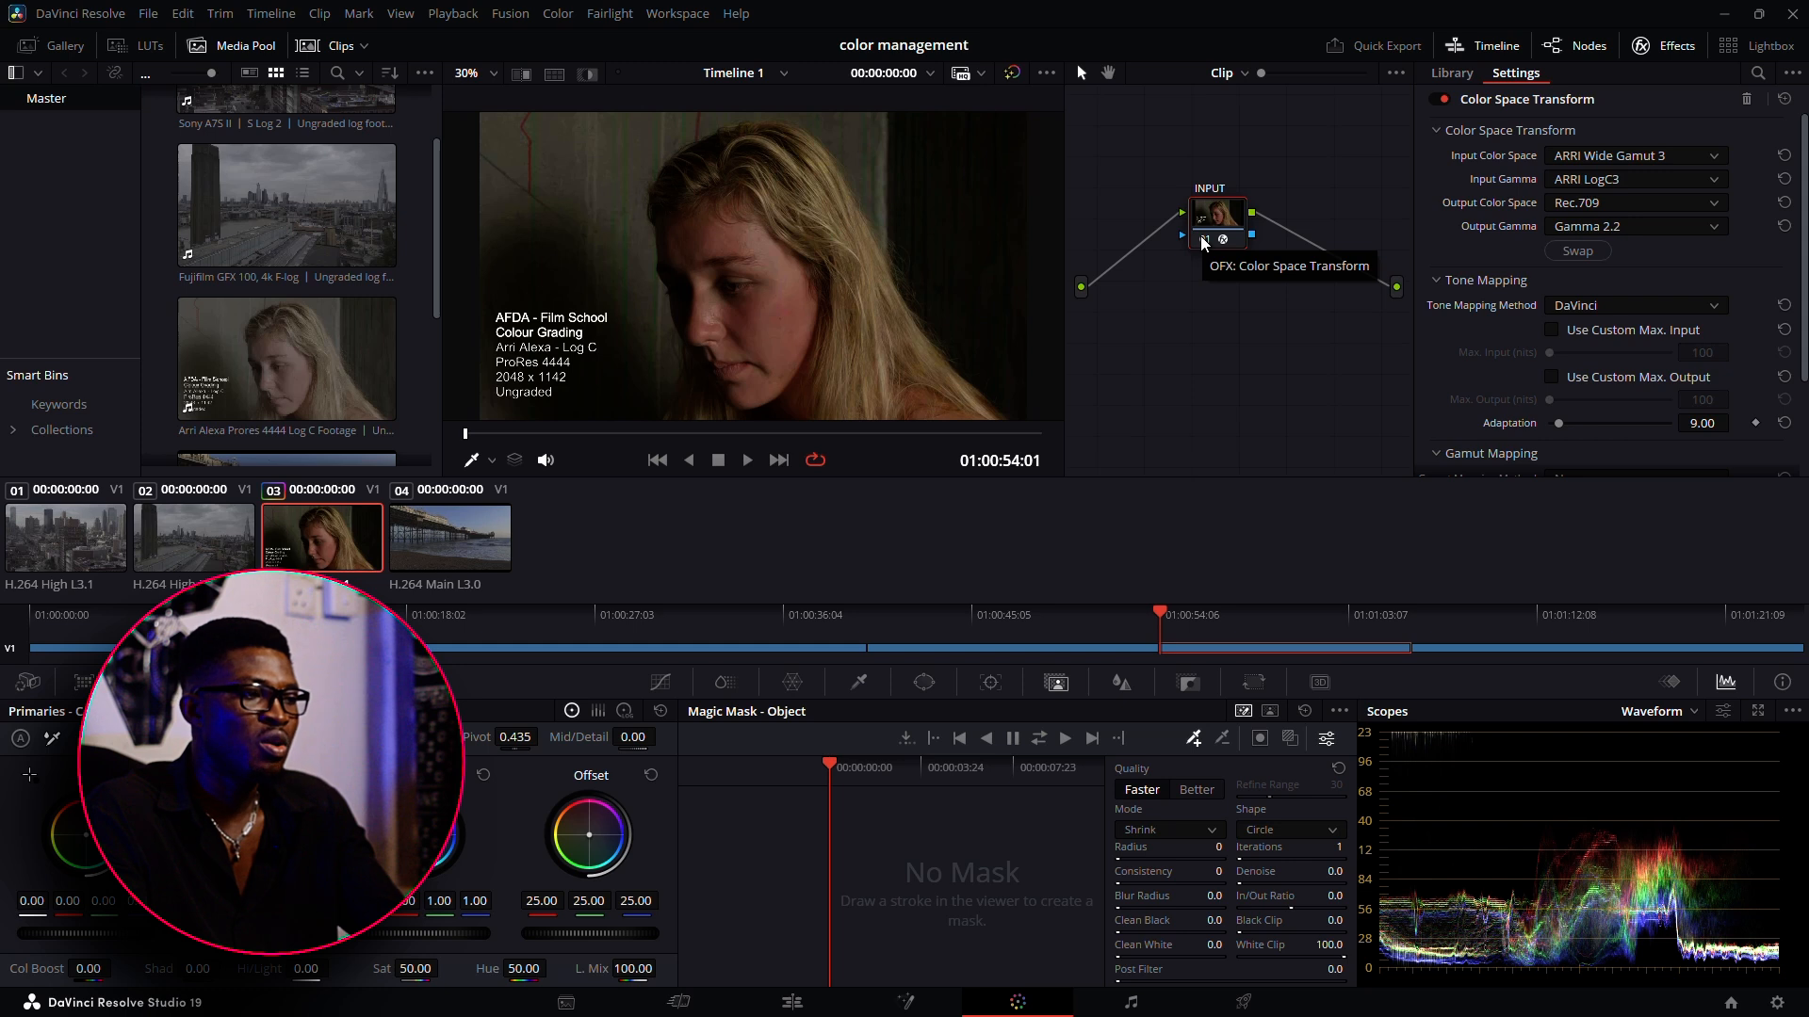
{"action": "key", "text": "alt+s"}
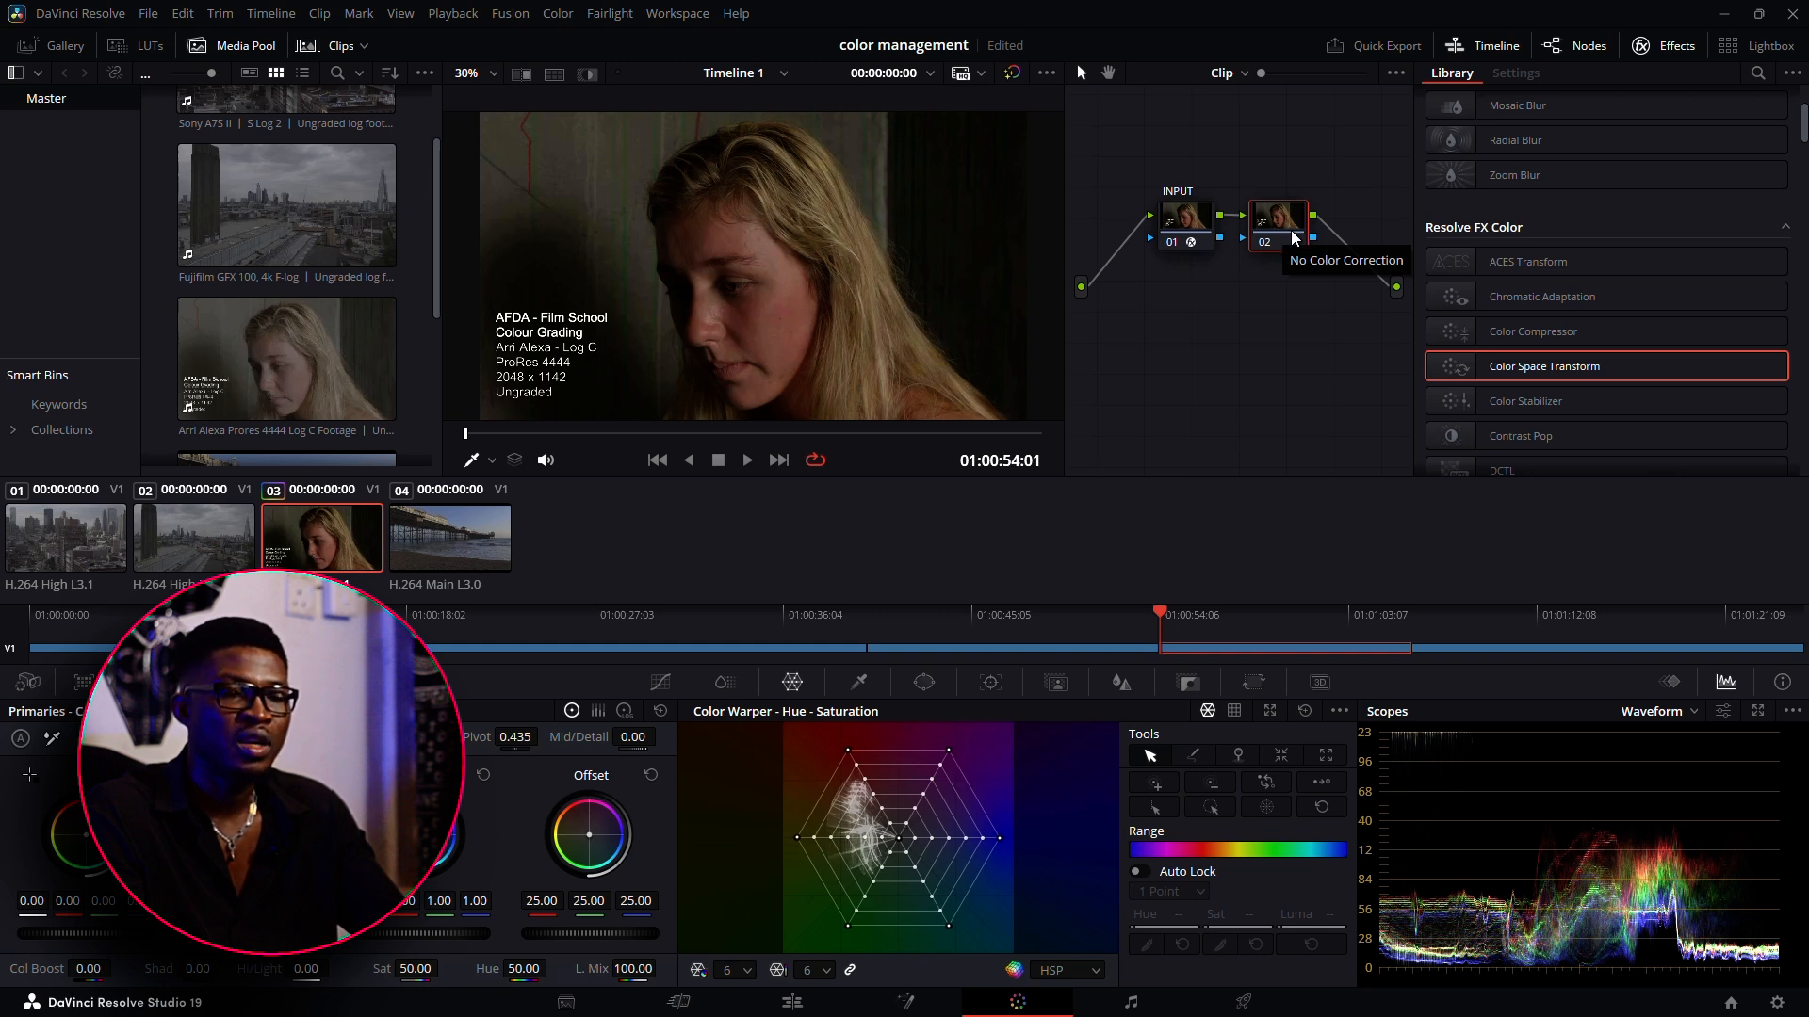
{"action": "key", "text": "ctrl+s"}
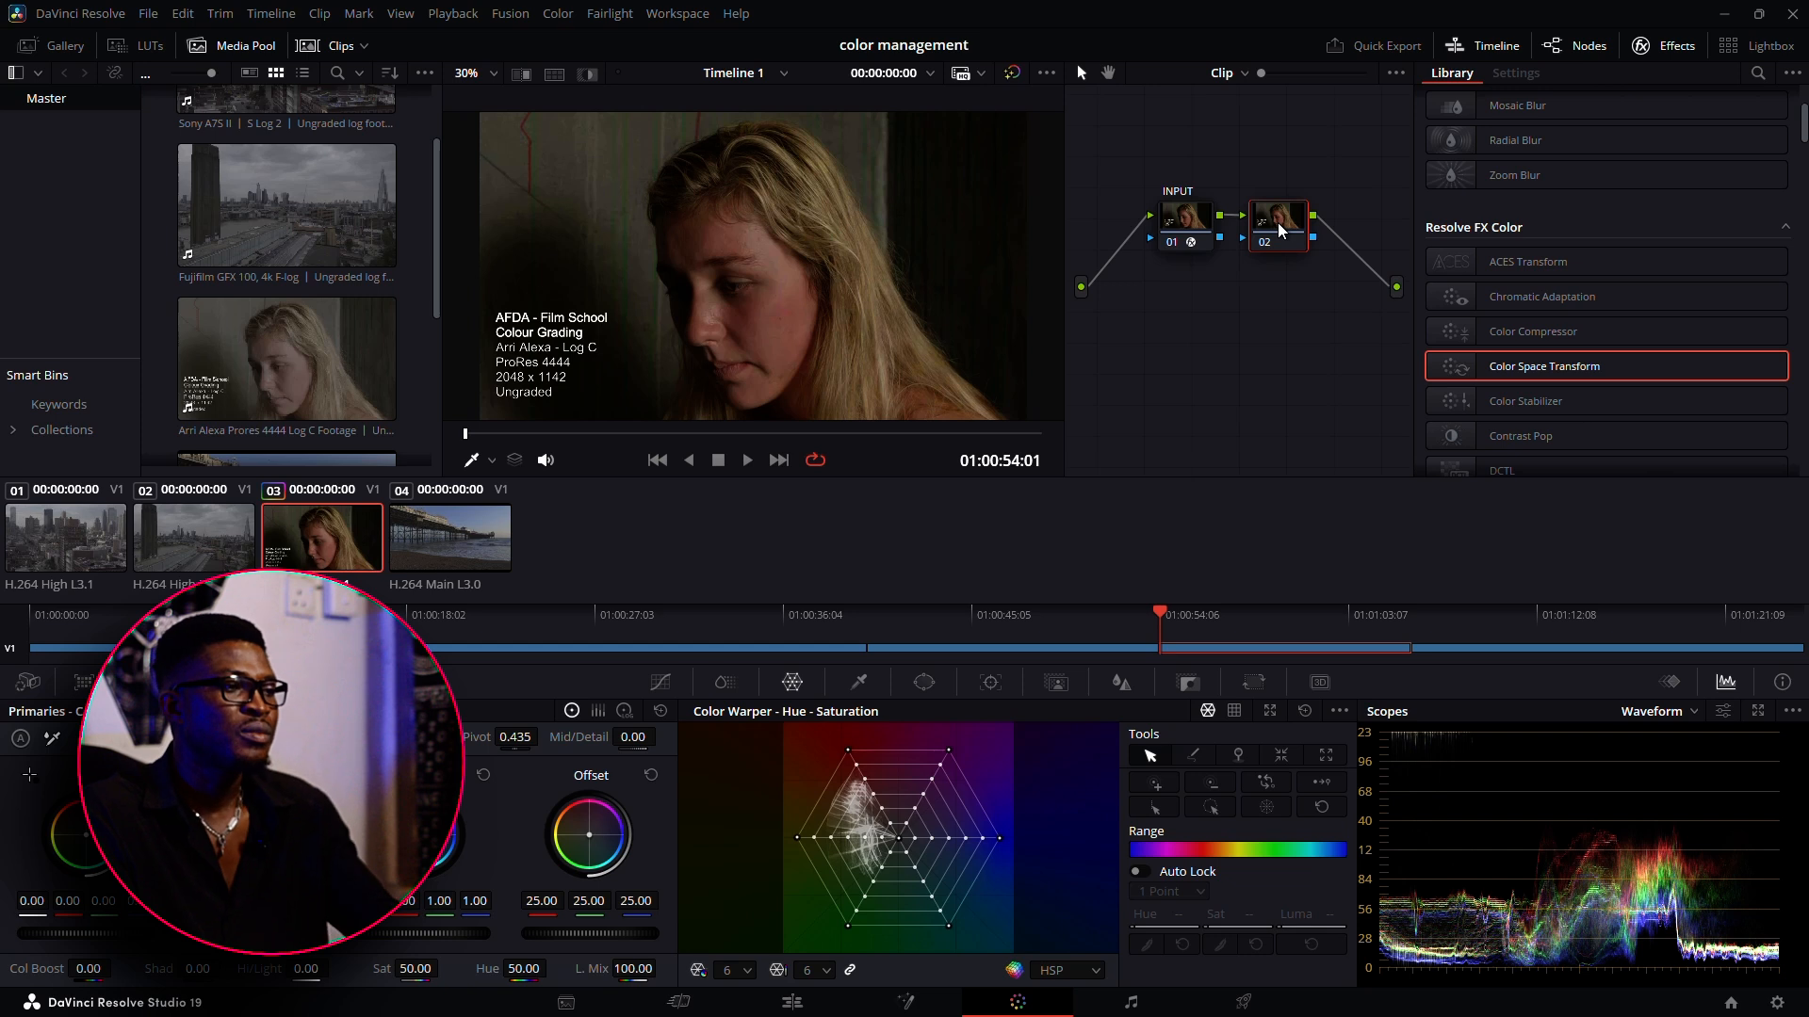
{"action": "key", "text": "Delete"}
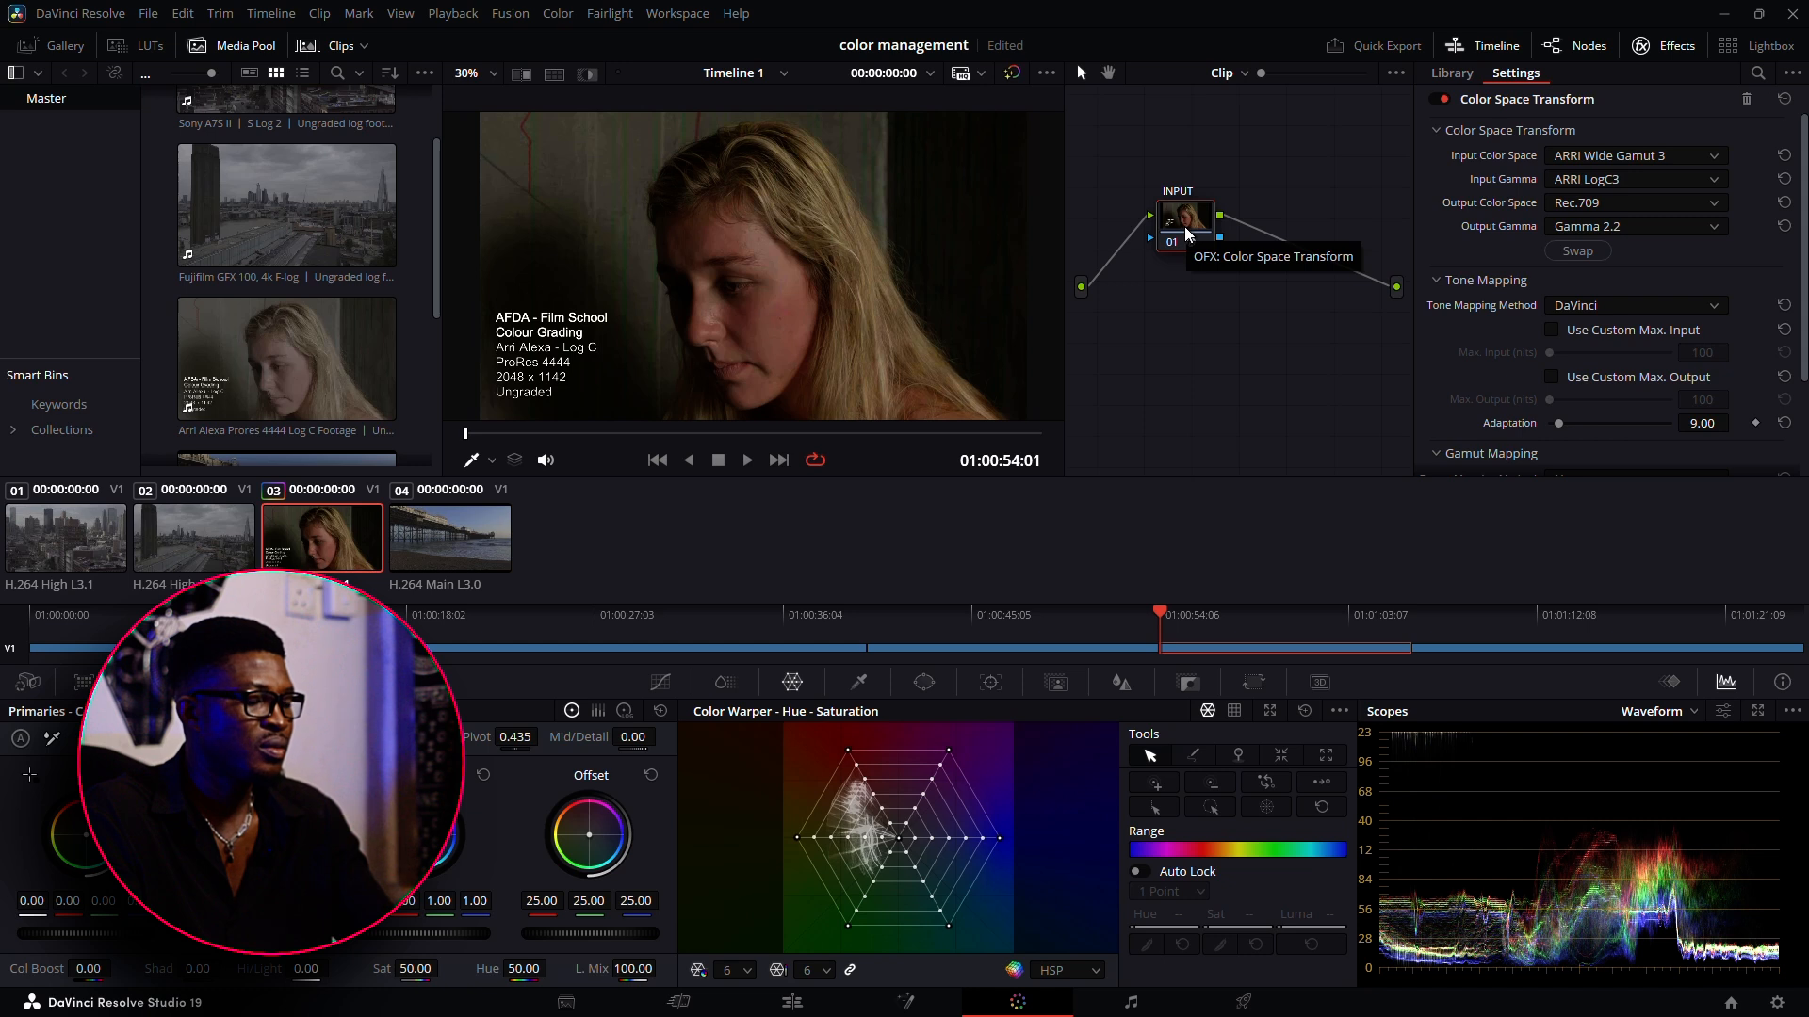
Add a serial node labelled OUPUT after the INPUT node and move it slightly further along the chain
{"action": "key", "text": "alt+s"}
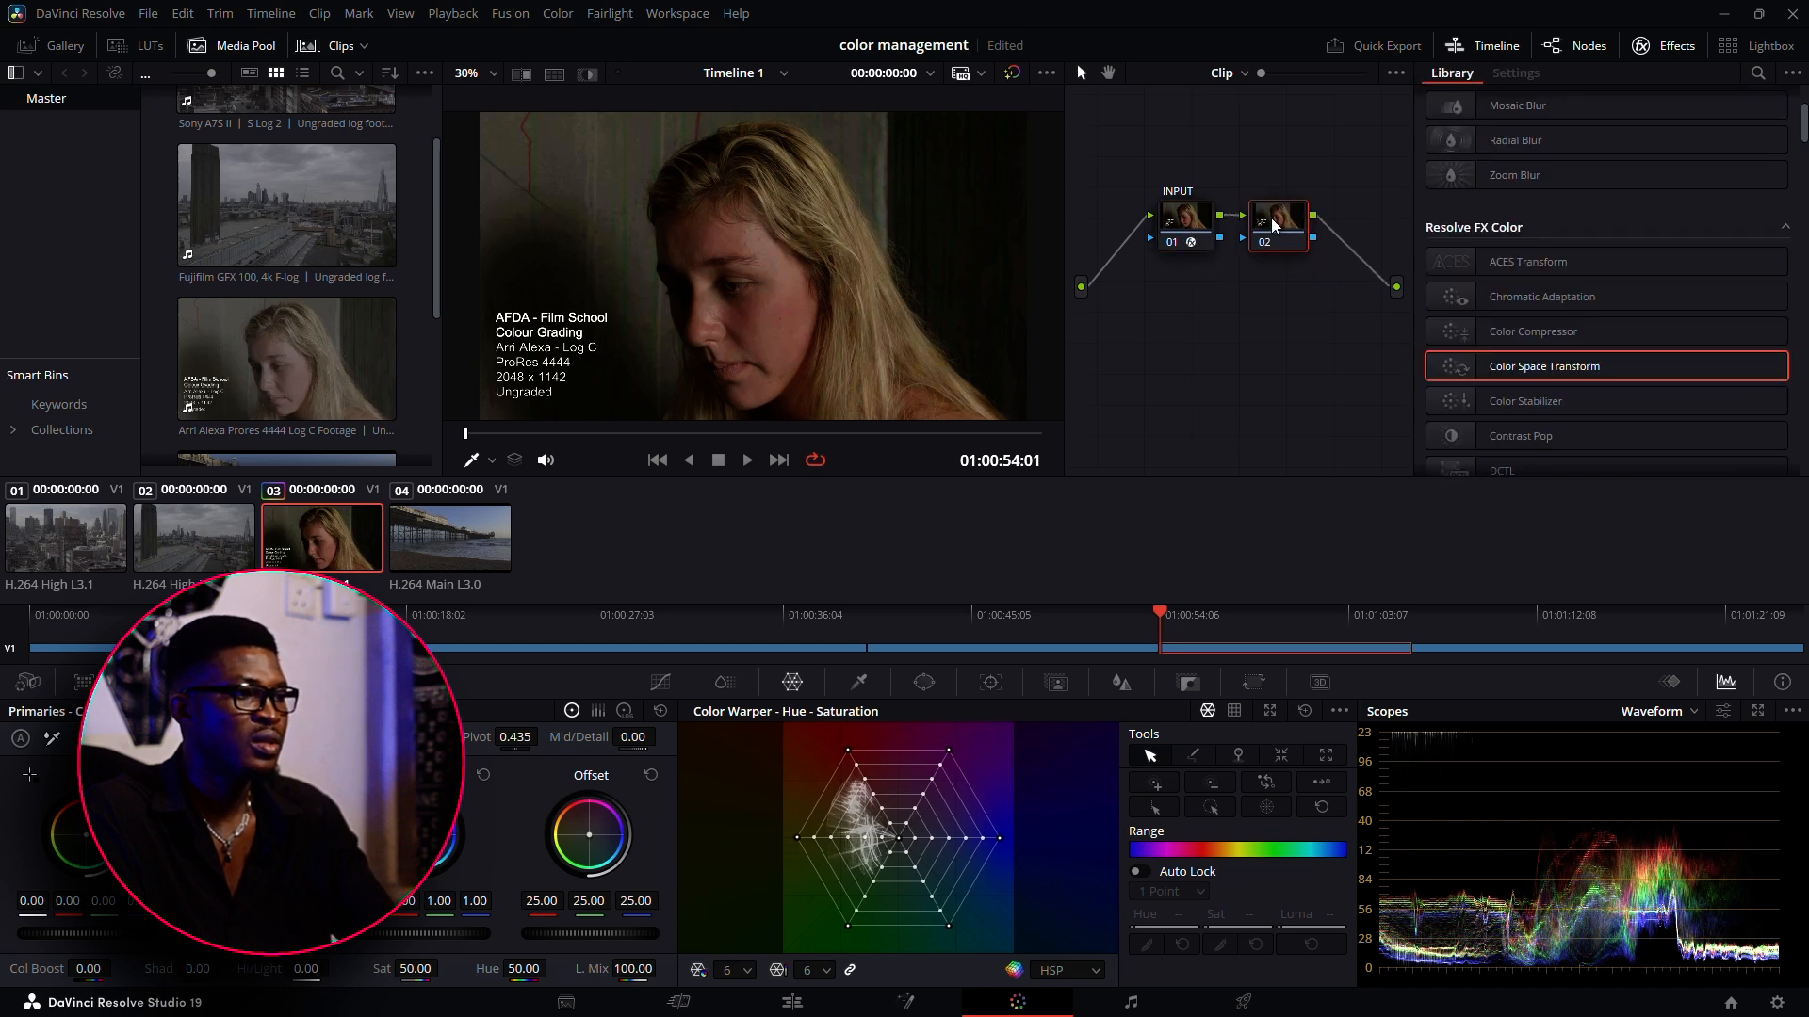
{"action": "right_click", "coordinate": [1274, 223]}
{"action": "mouse_move", "coordinate": [1310, 427]}
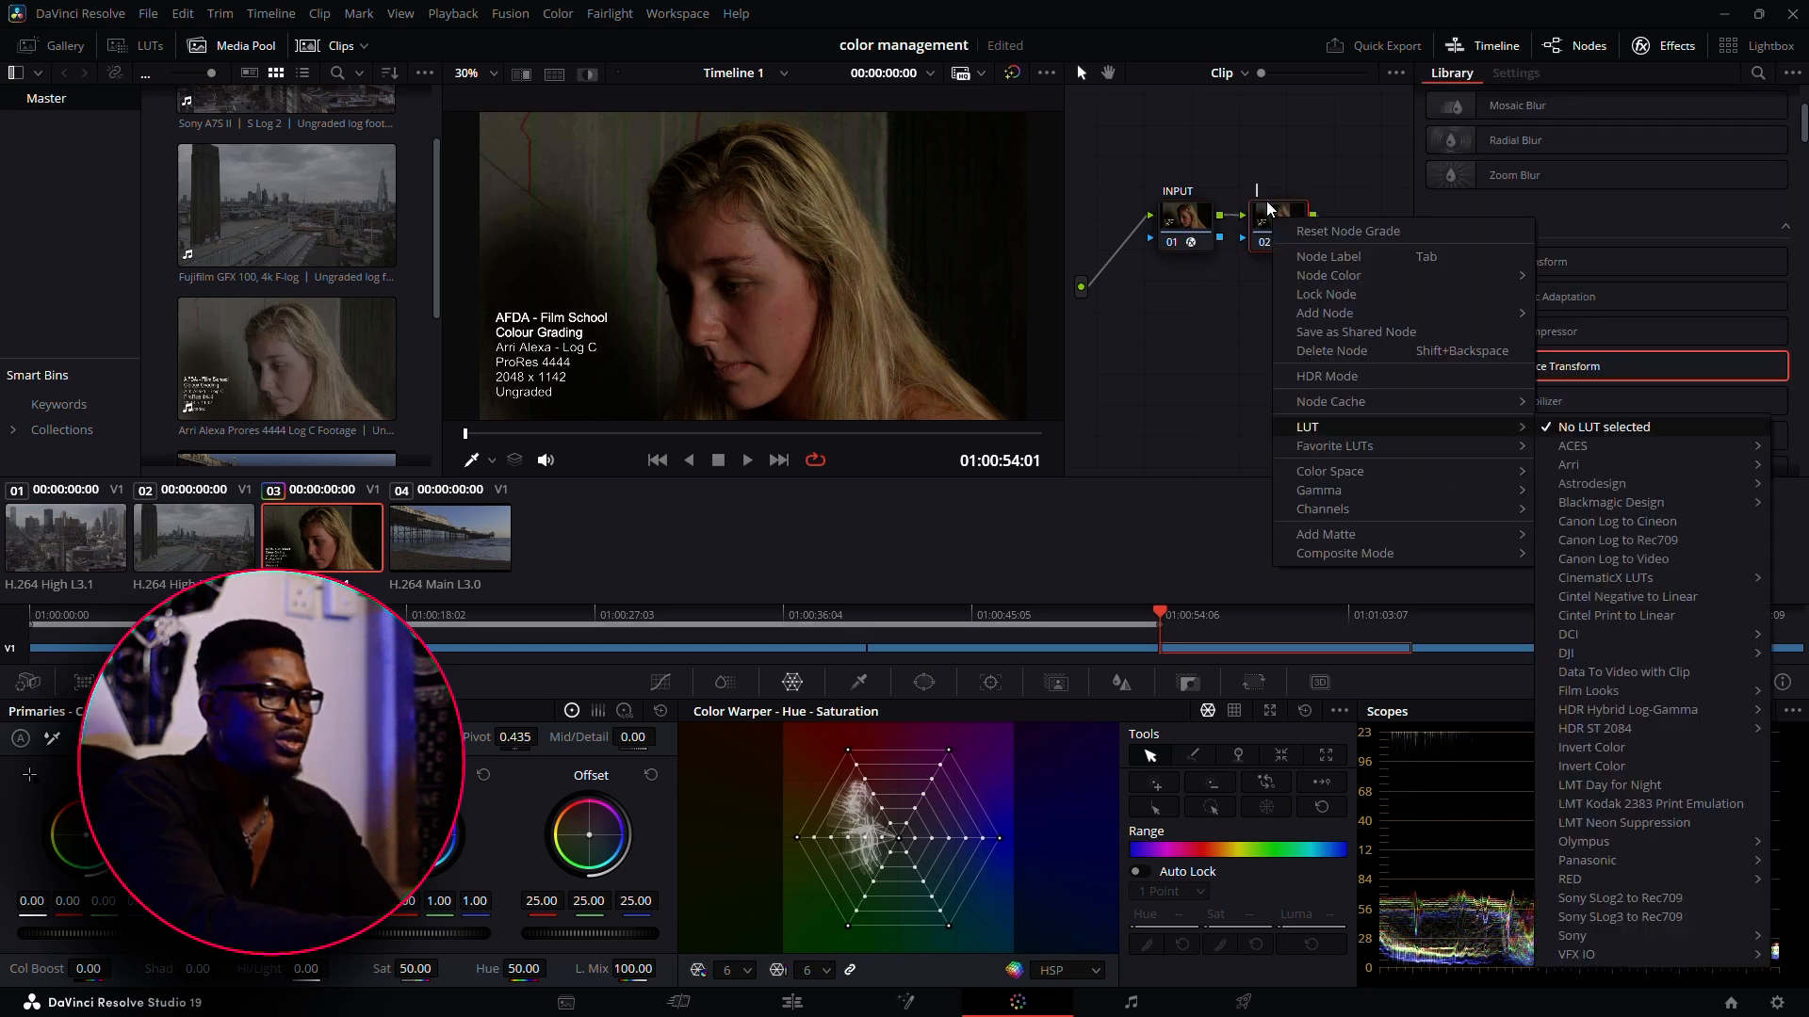
{"action": "double_click", "coordinate": [1263, 193]}
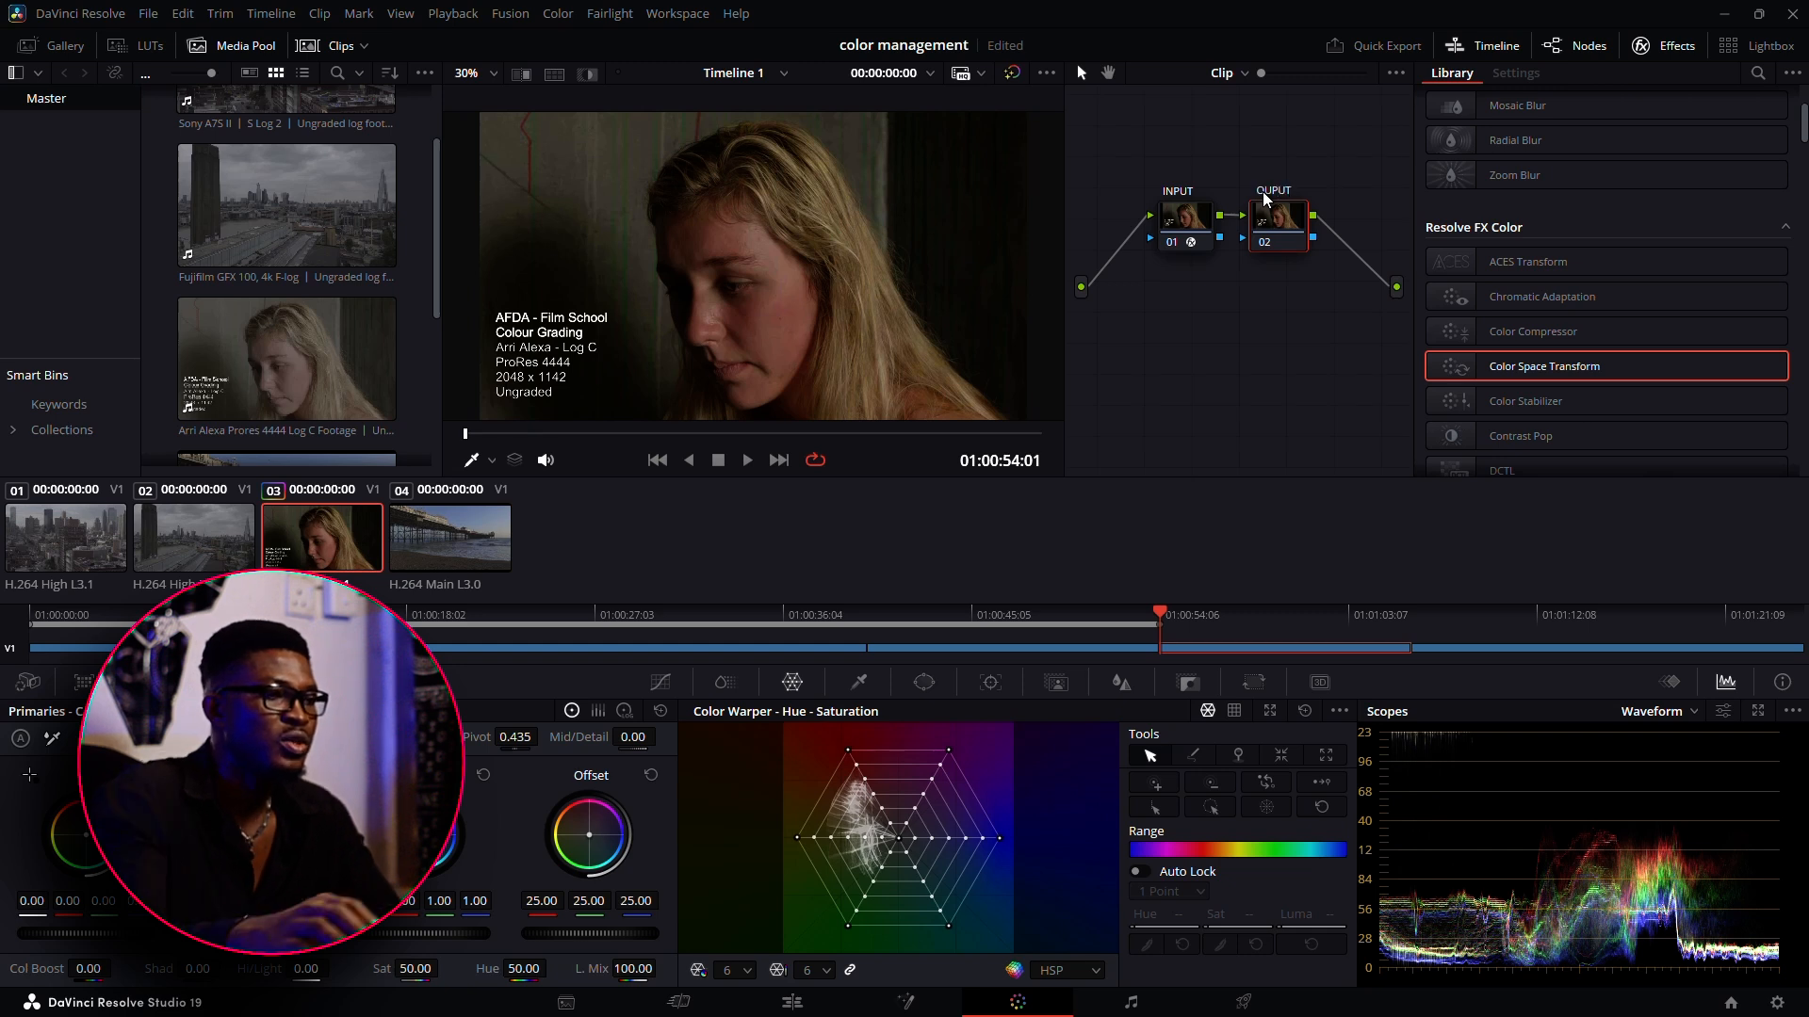
{"action": "left_click", "coordinate": [1286, 273]}
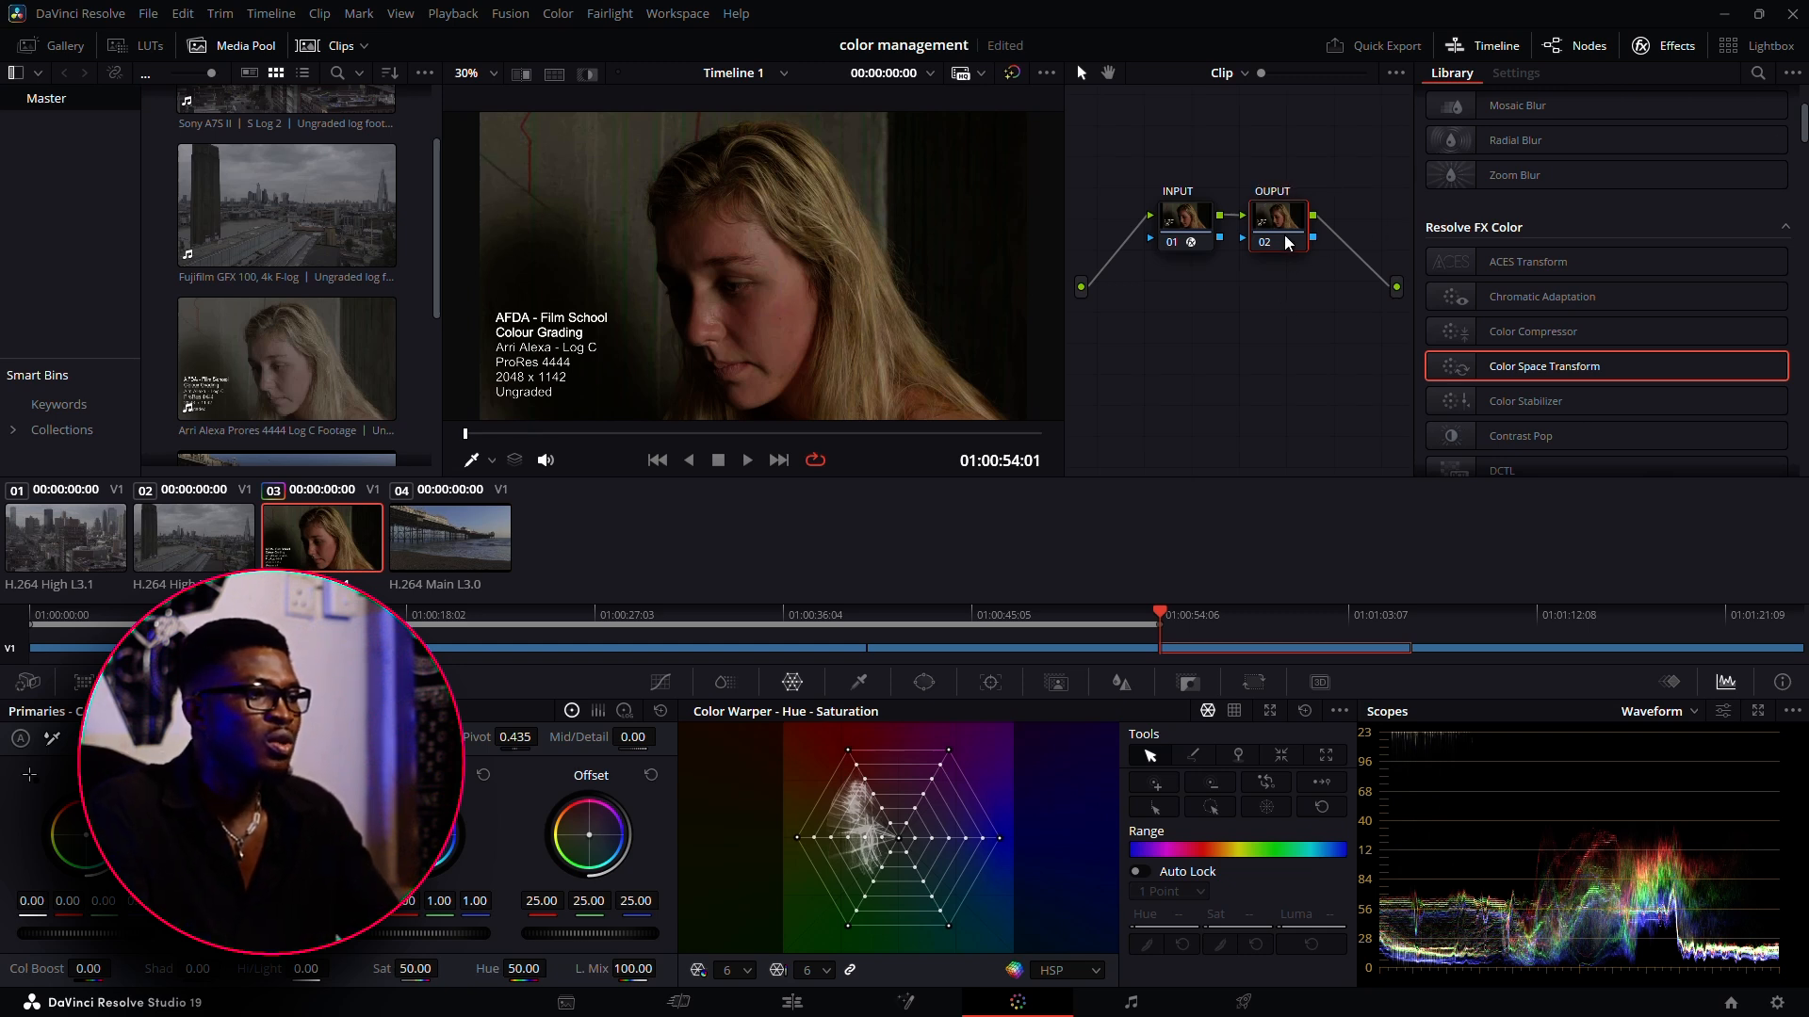
{"action": "left_click_drag", "start_coordinate": [1278, 219], "coordinate": [1313, 216]}
Set the INPUT node's Color Space Transform output to DaVinci Wide Gamut color space and DaVinci Intermediate gamma
{"action": "left_click", "coordinate": [1191, 230]}
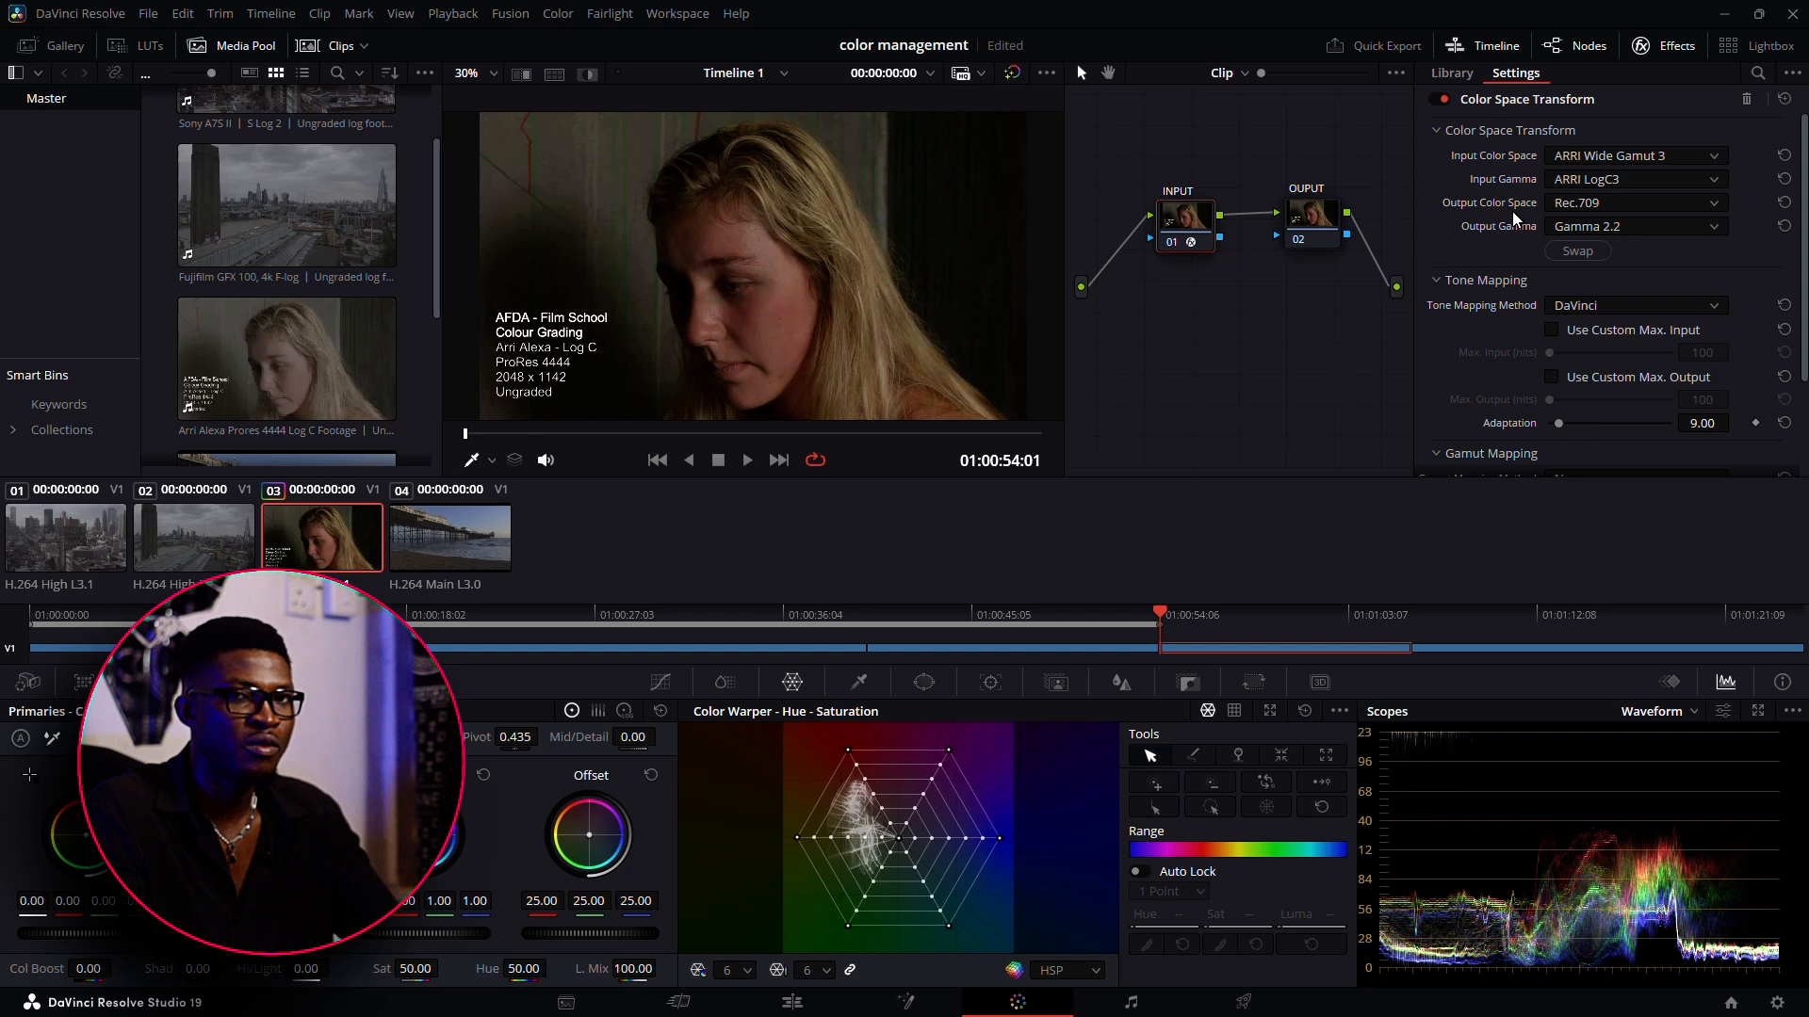
{"action": "left_click", "coordinate": [1607, 203]}
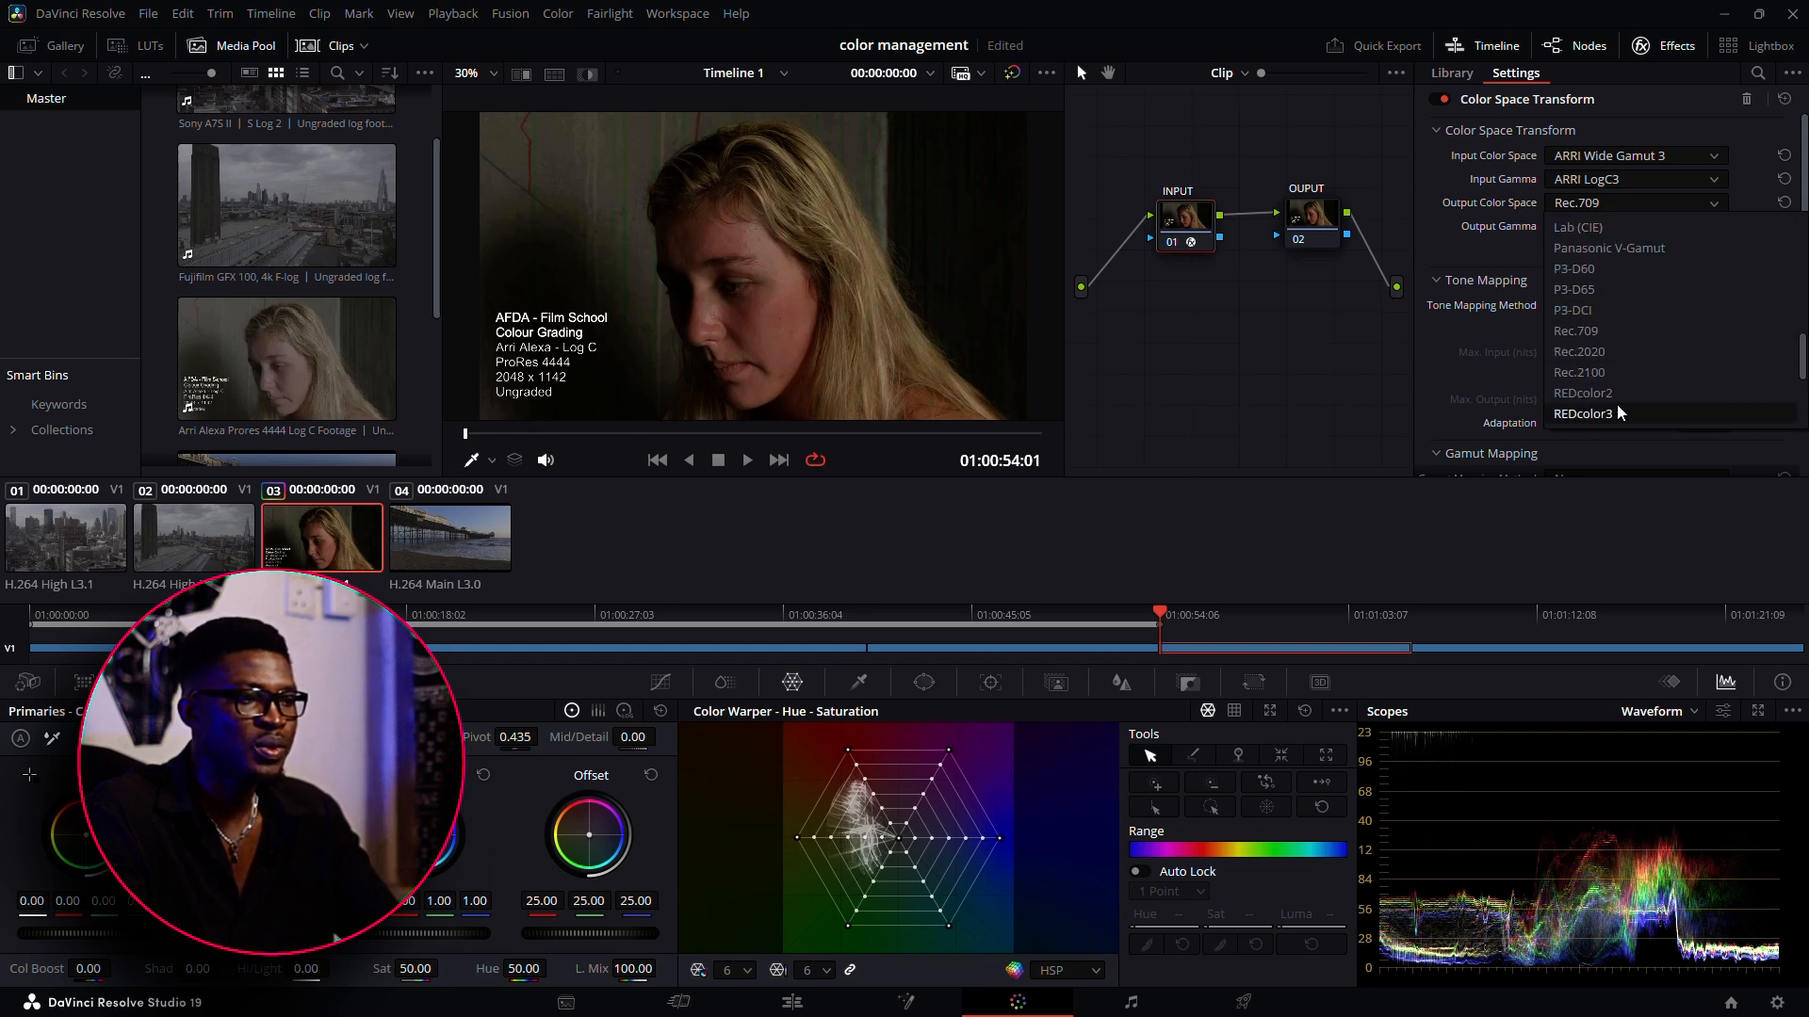
{"action": "scroll", "coordinate": [1637, 381], "scroll_direction": "up", "scroll_amount": 3}
{"action": "scroll", "coordinate": [1649, 412], "scroll_direction": "up", "scroll_amount": 8}
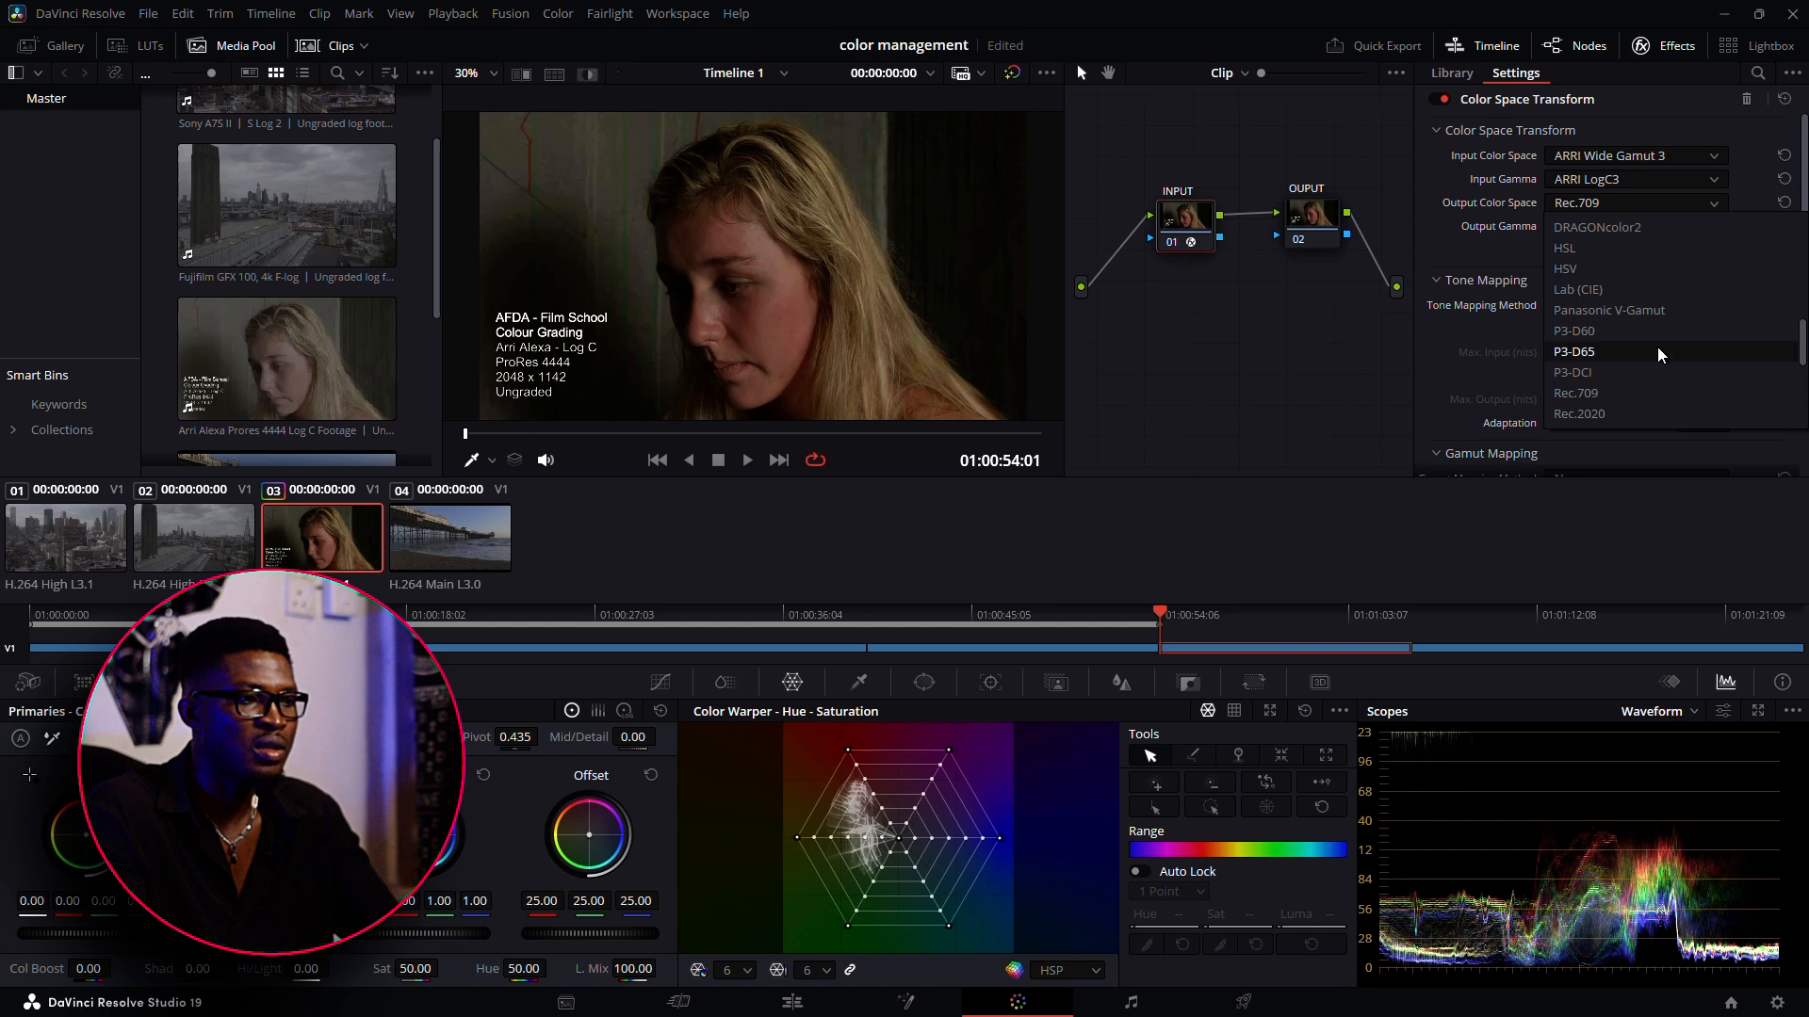
{"action": "left_click", "coordinate": [1660, 333]}
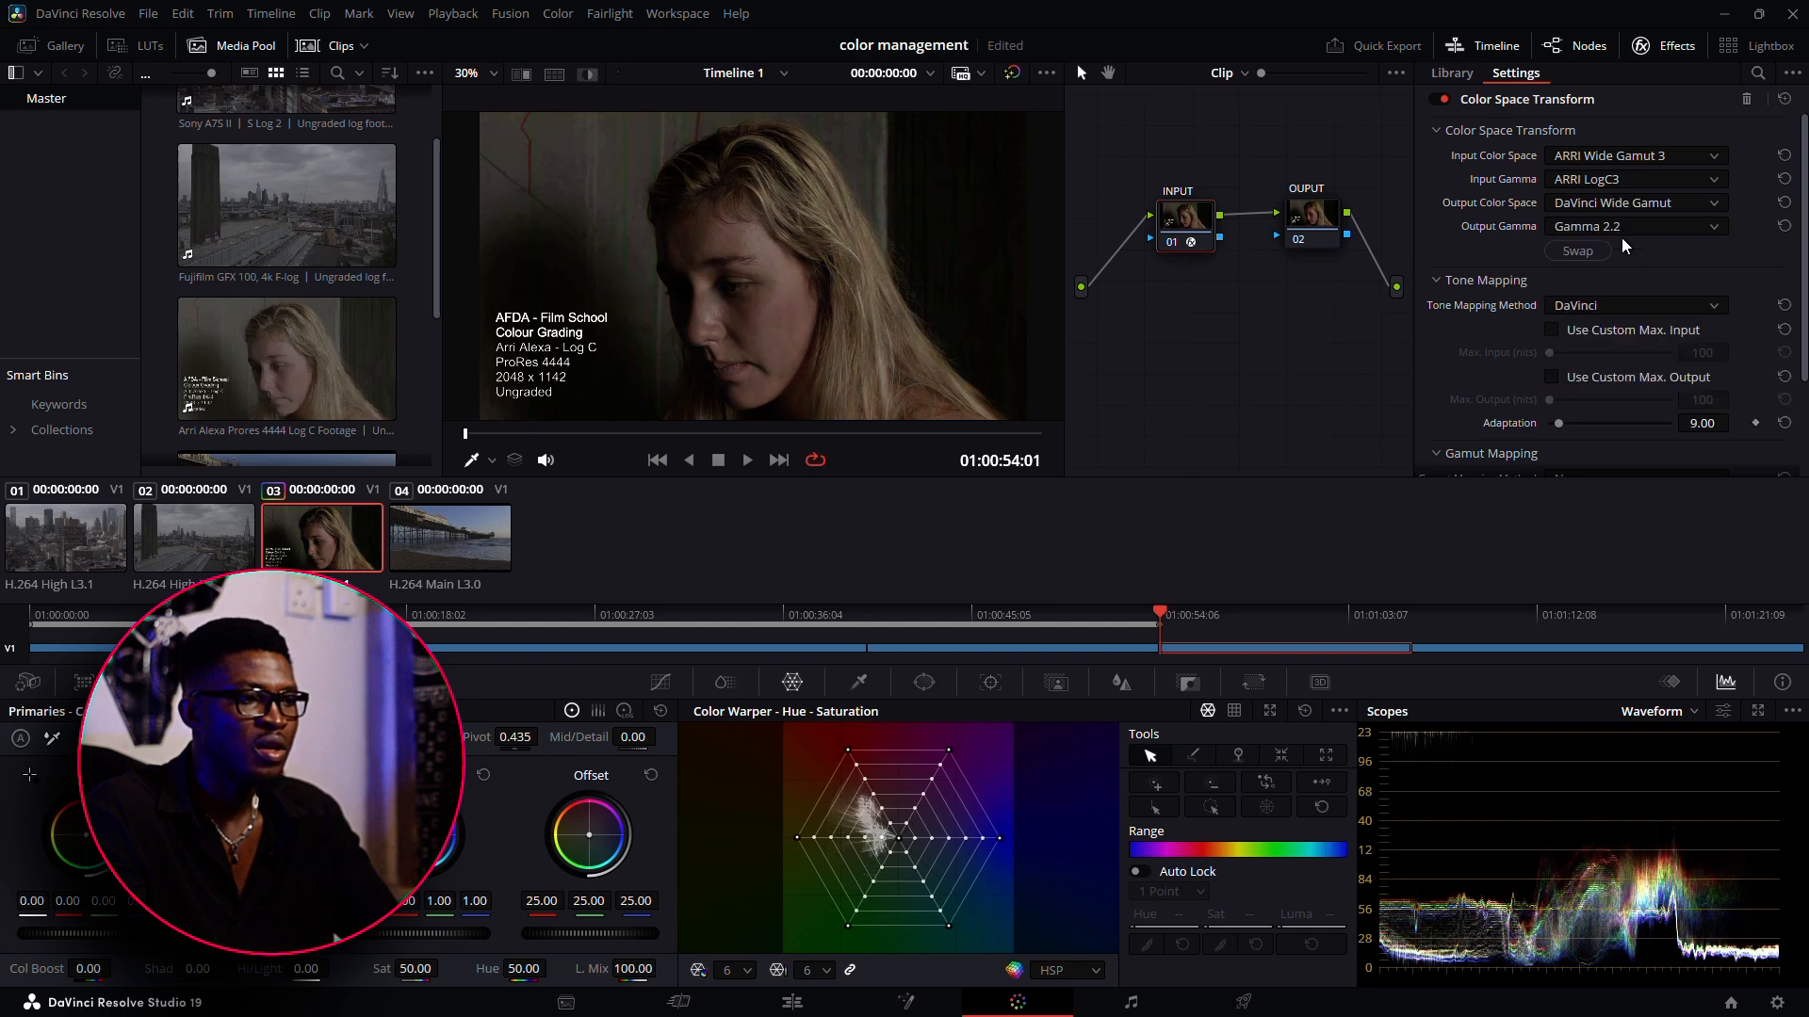
{"action": "left_click", "coordinate": [1621, 236]}
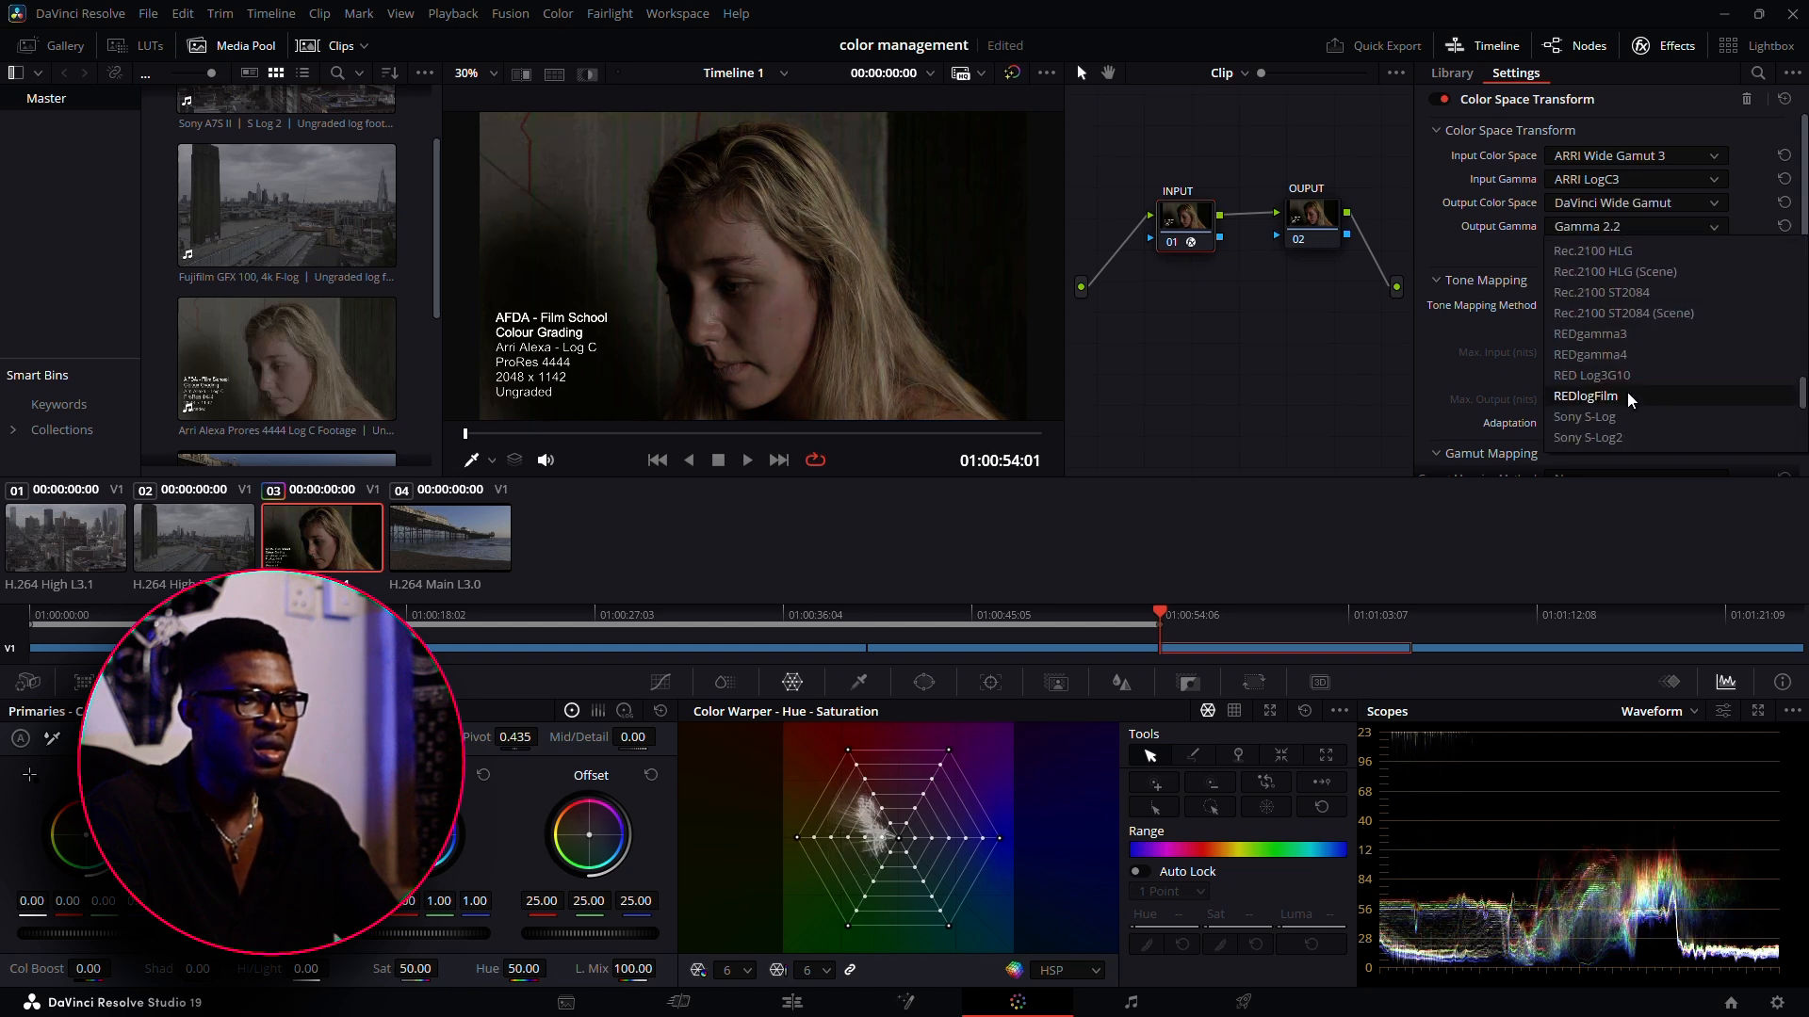
{"action": "scroll", "coordinate": [1626, 392], "scroll_direction": "down", "scroll_amount": 2}
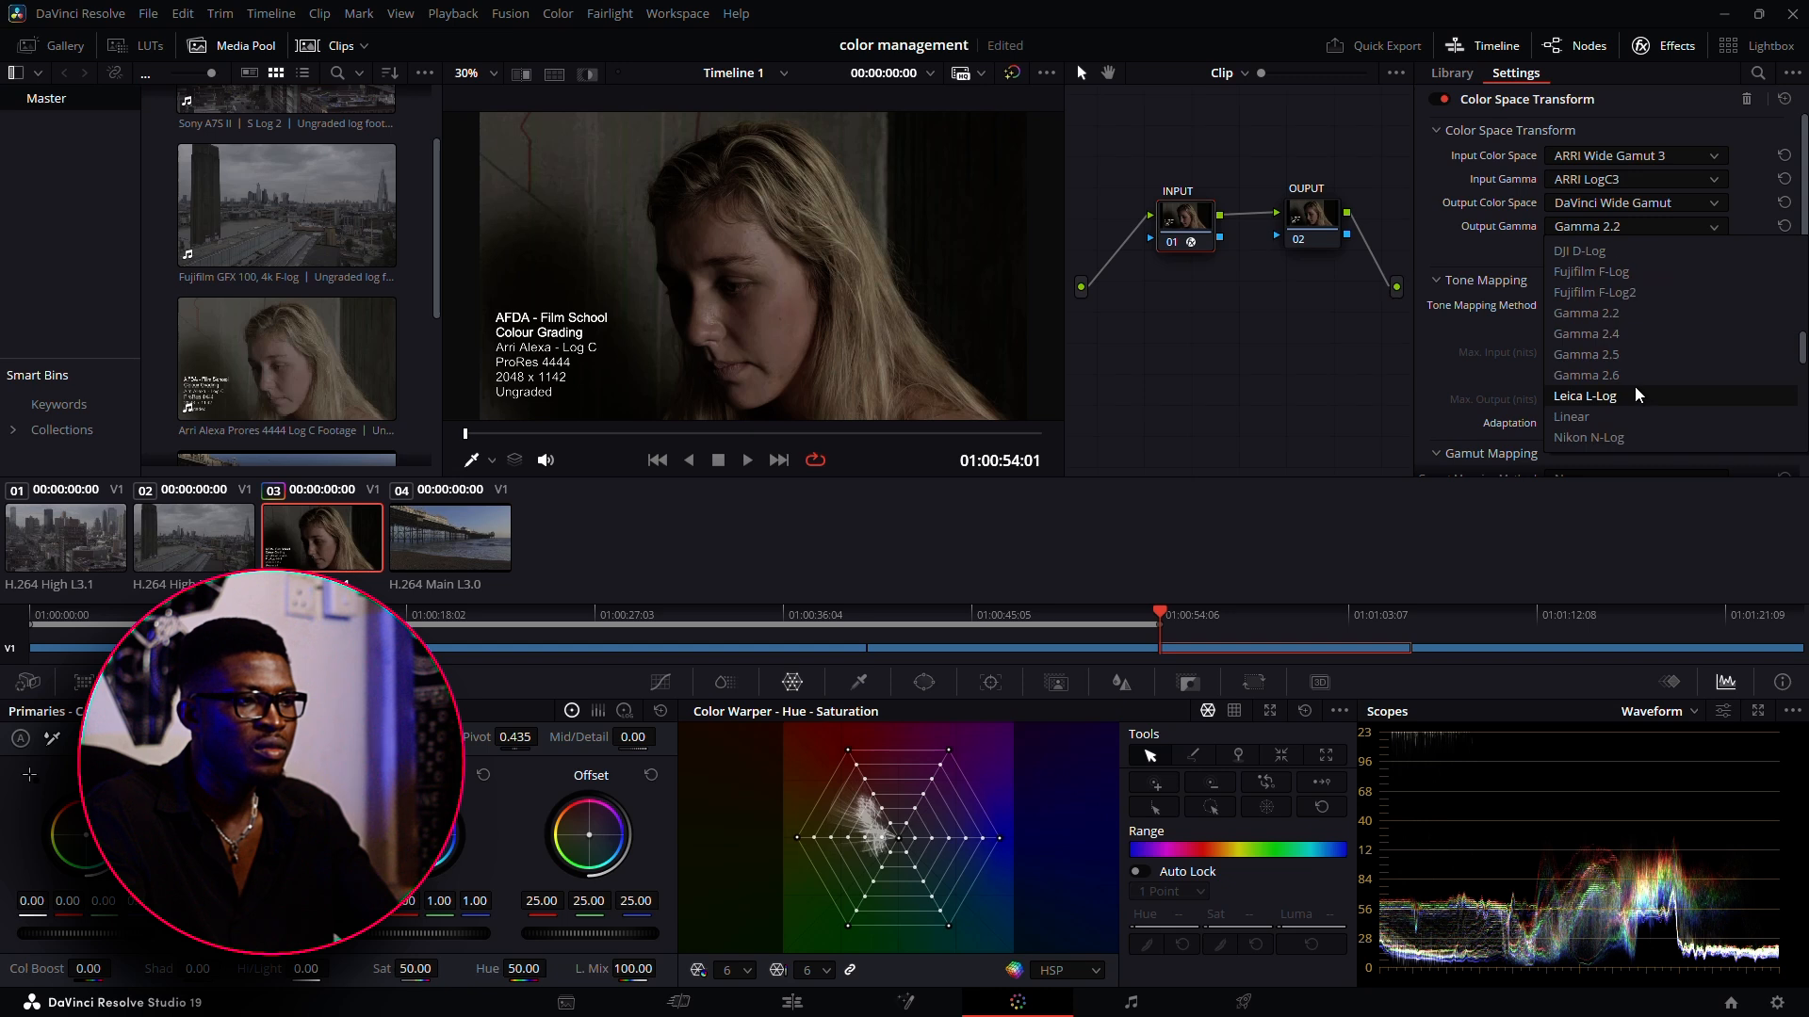
{"action": "scroll", "coordinate": [1635, 387], "scroll_direction": "up", "scroll_amount": 15}
{"action": "scroll", "coordinate": [1634, 373], "scroll_direction": "down", "scroll_amount": 10}
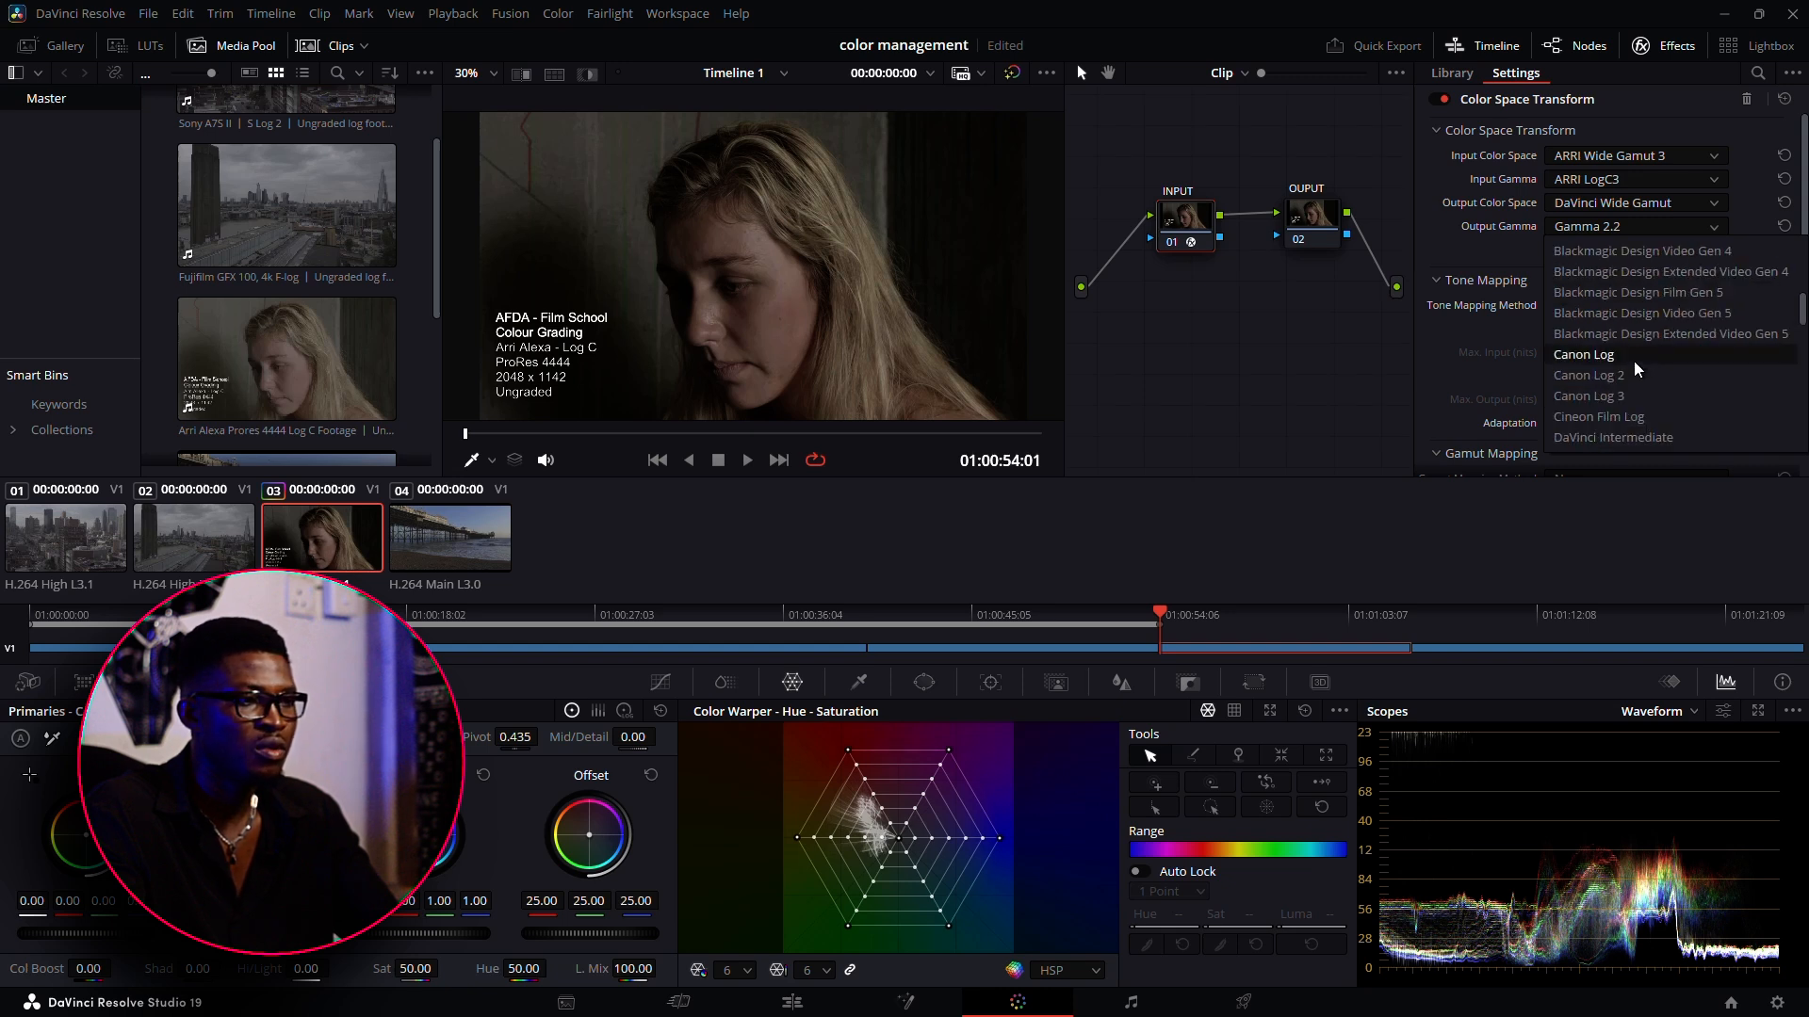
{"action": "left_click", "coordinate": [1644, 435]}
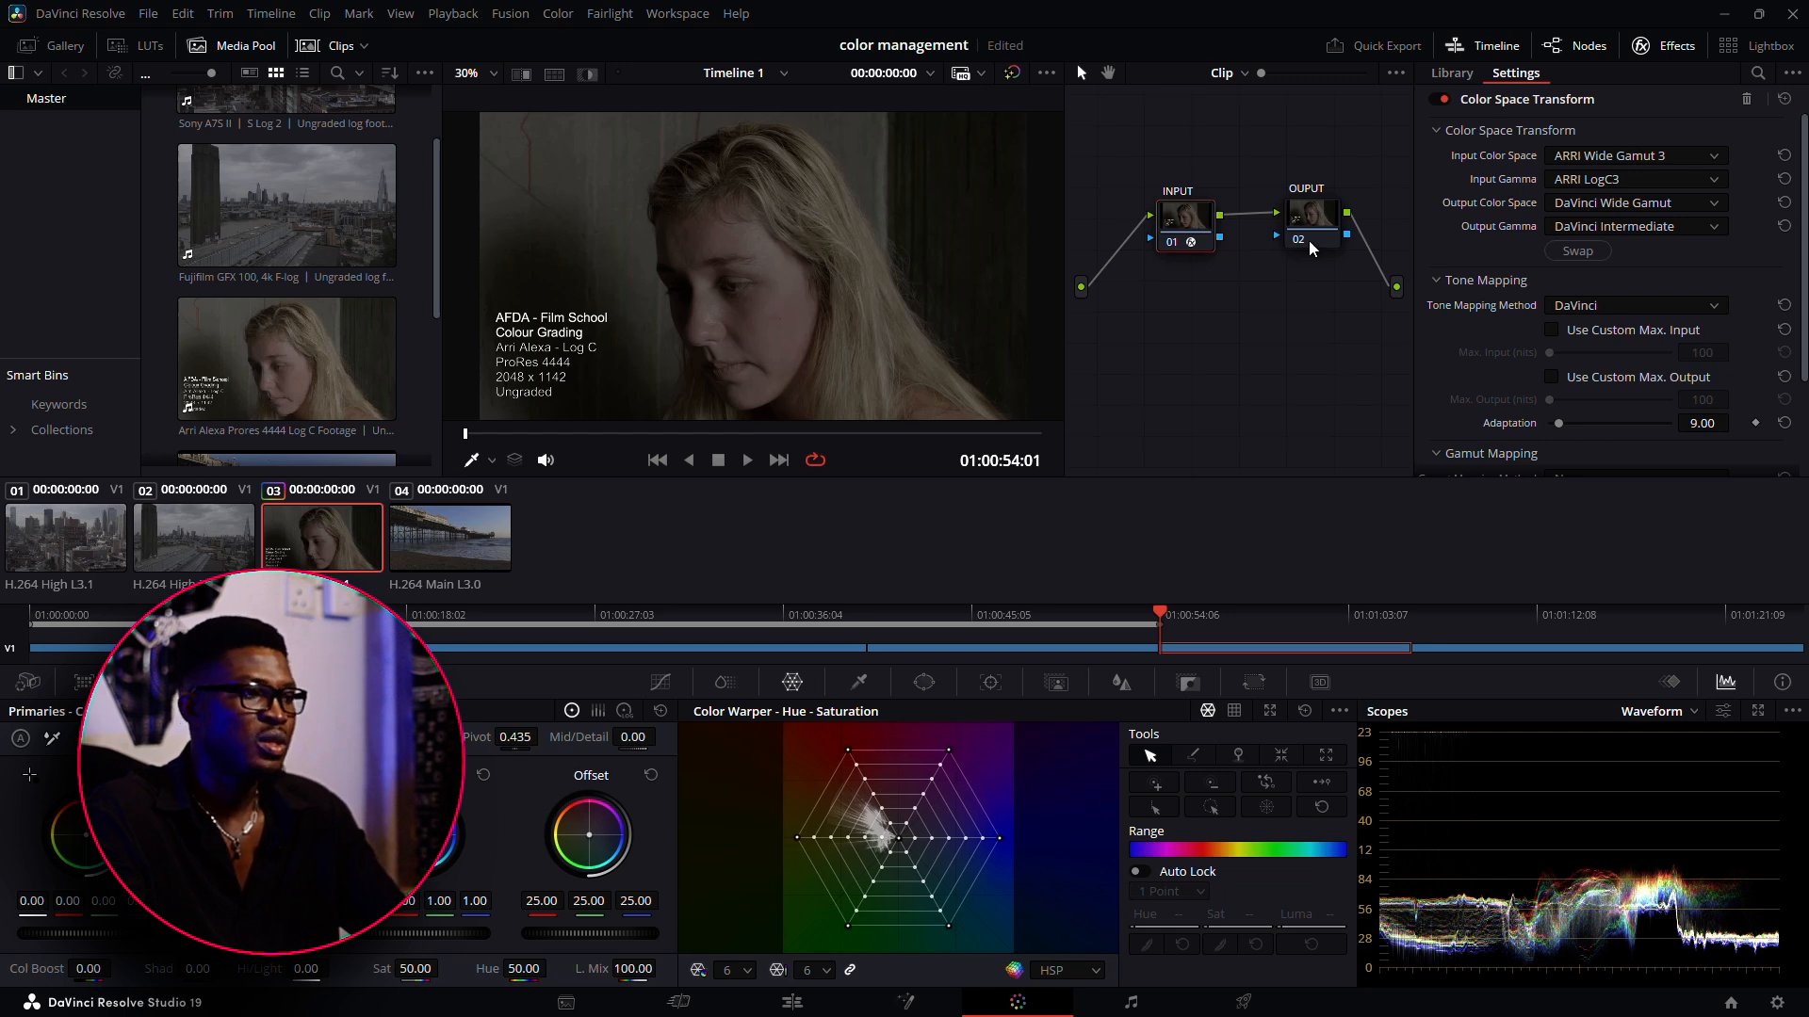
Apply a Color Space Transform to the OUPUT node with input color space DaVinci Wide Gamut and input gamma DaVinci Intermediate
{"action": "left_click_drag", "start_coordinate": [1328, 236], "coordinate": [1343, 238]}
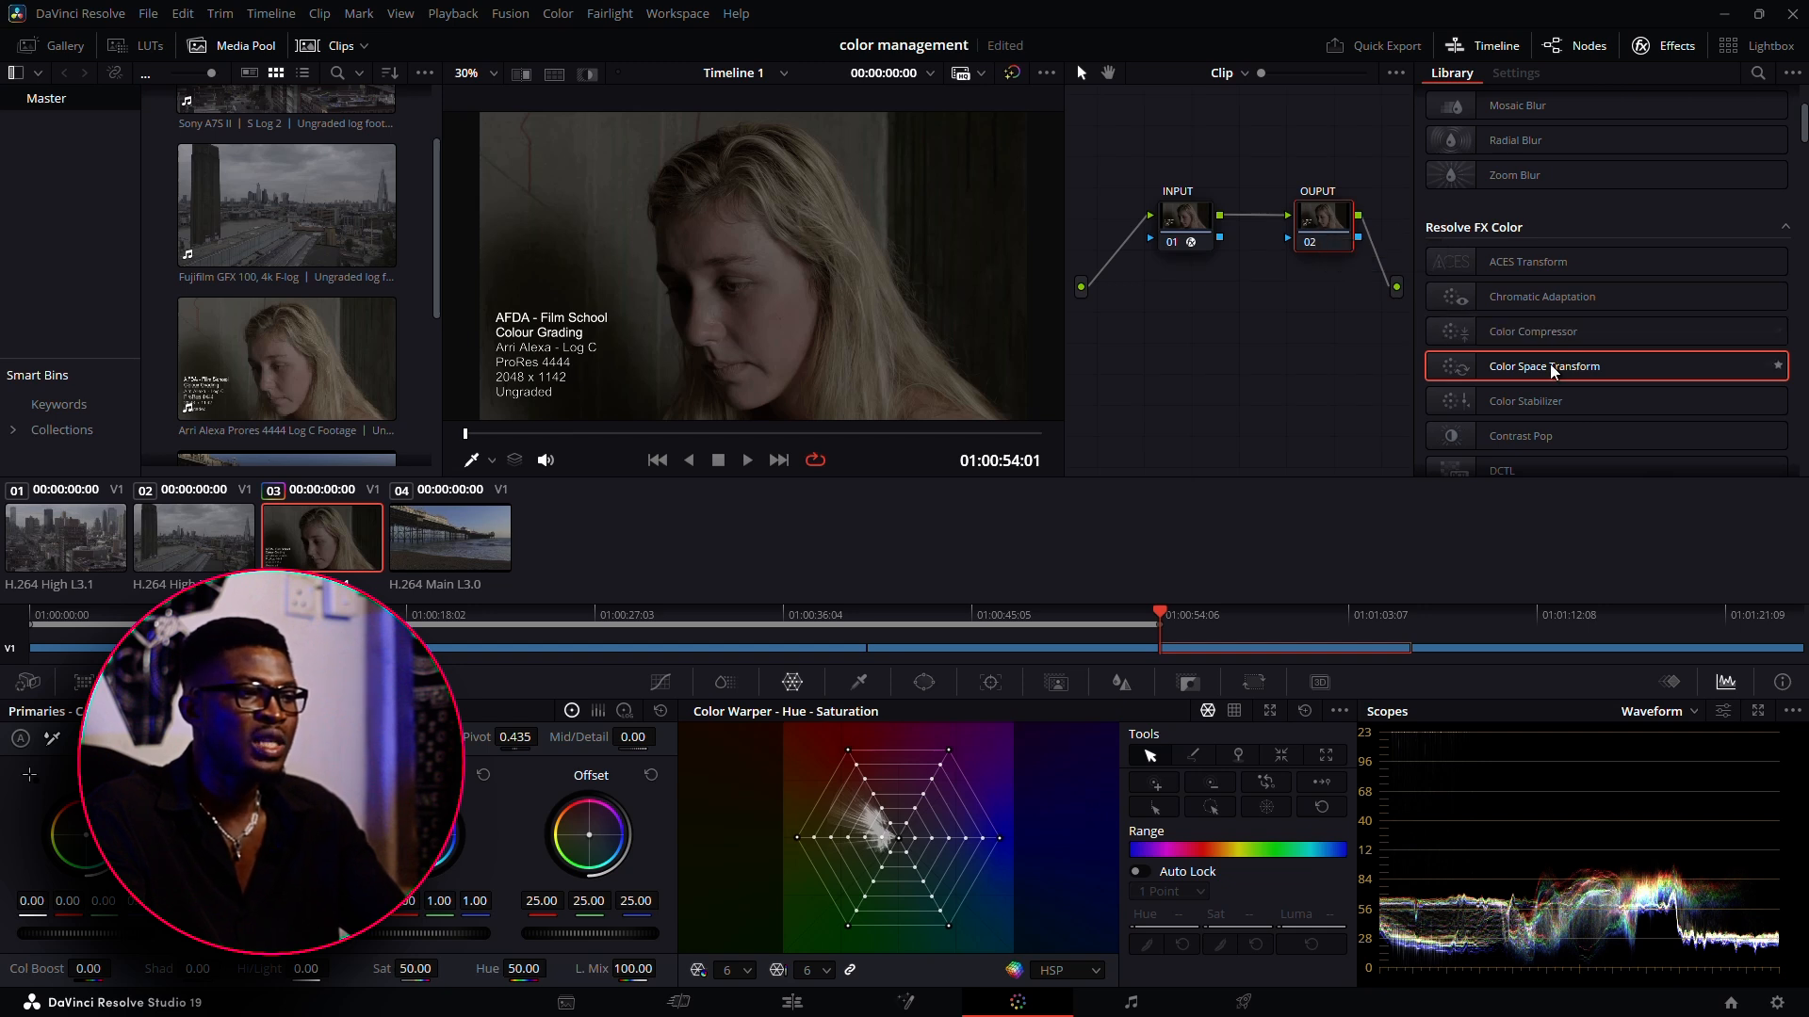
{"action": "left_click_drag", "start_coordinate": [1550, 363], "coordinate": [1334, 218]}
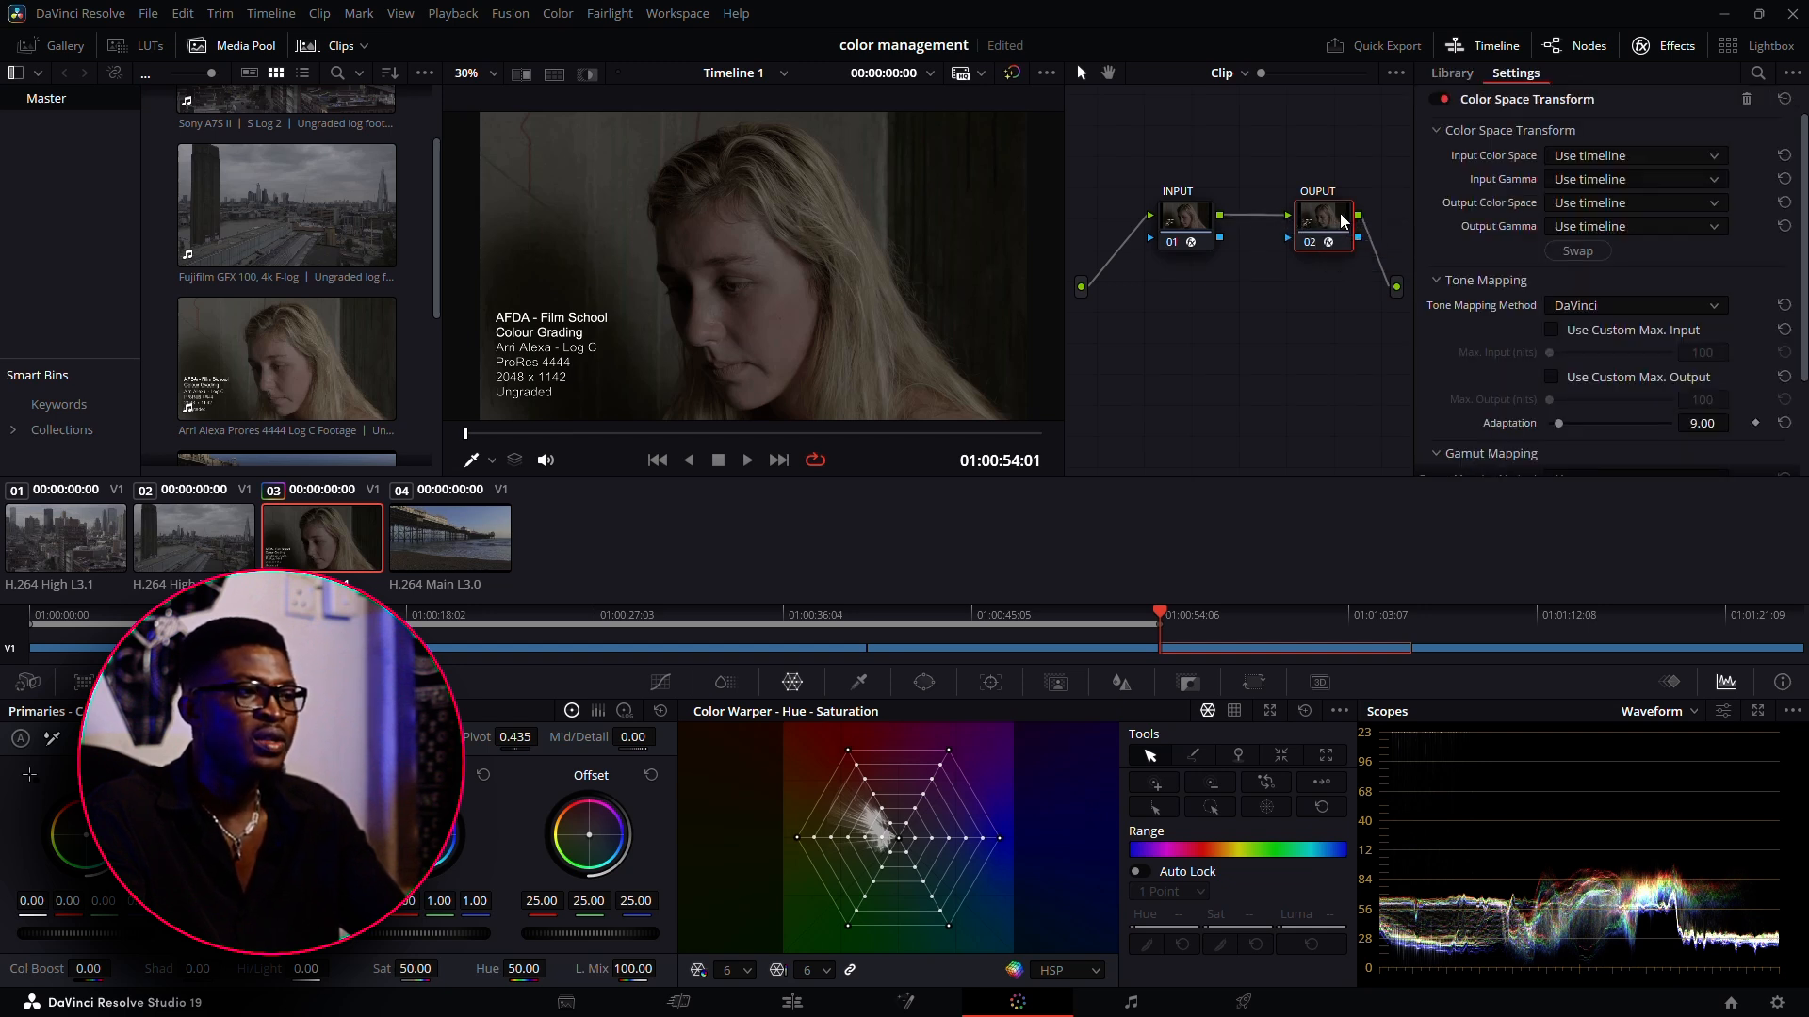
{"action": "left_click", "coordinate": [1592, 157]}
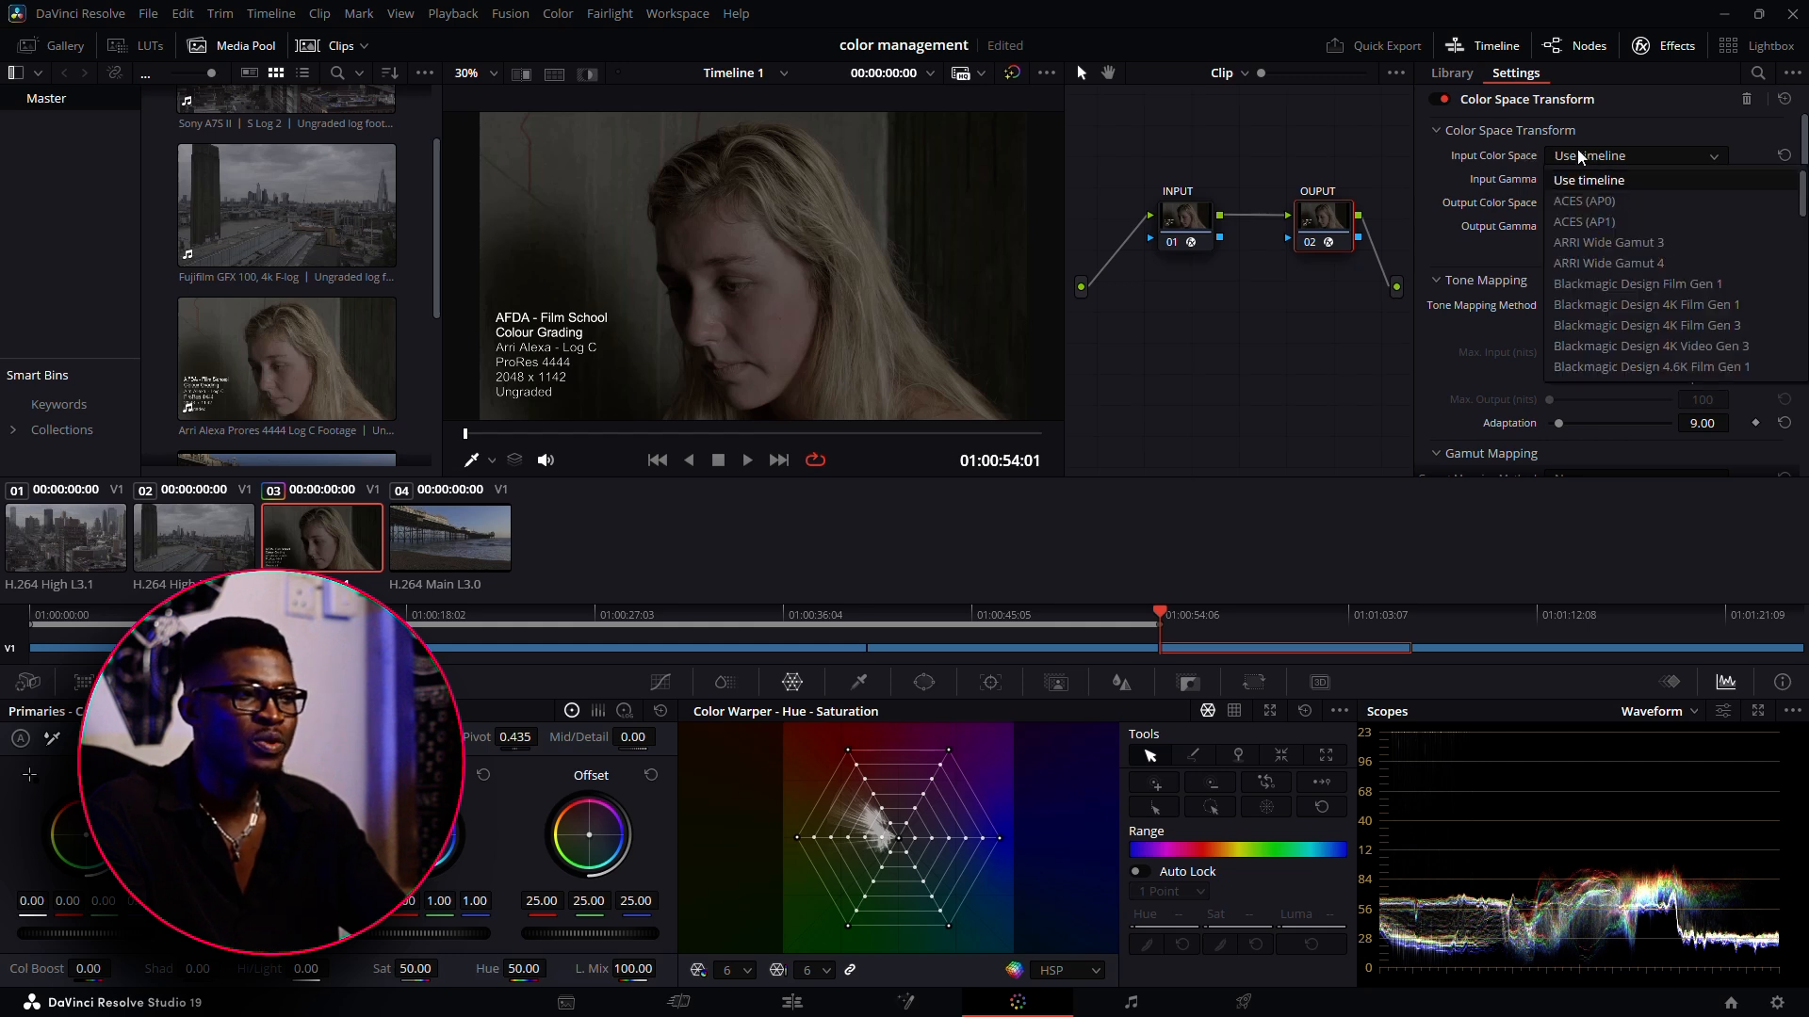
{"action": "scroll", "coordinate": [1651, 354], "scroll_direction": "down", "scroll_amount": 1}
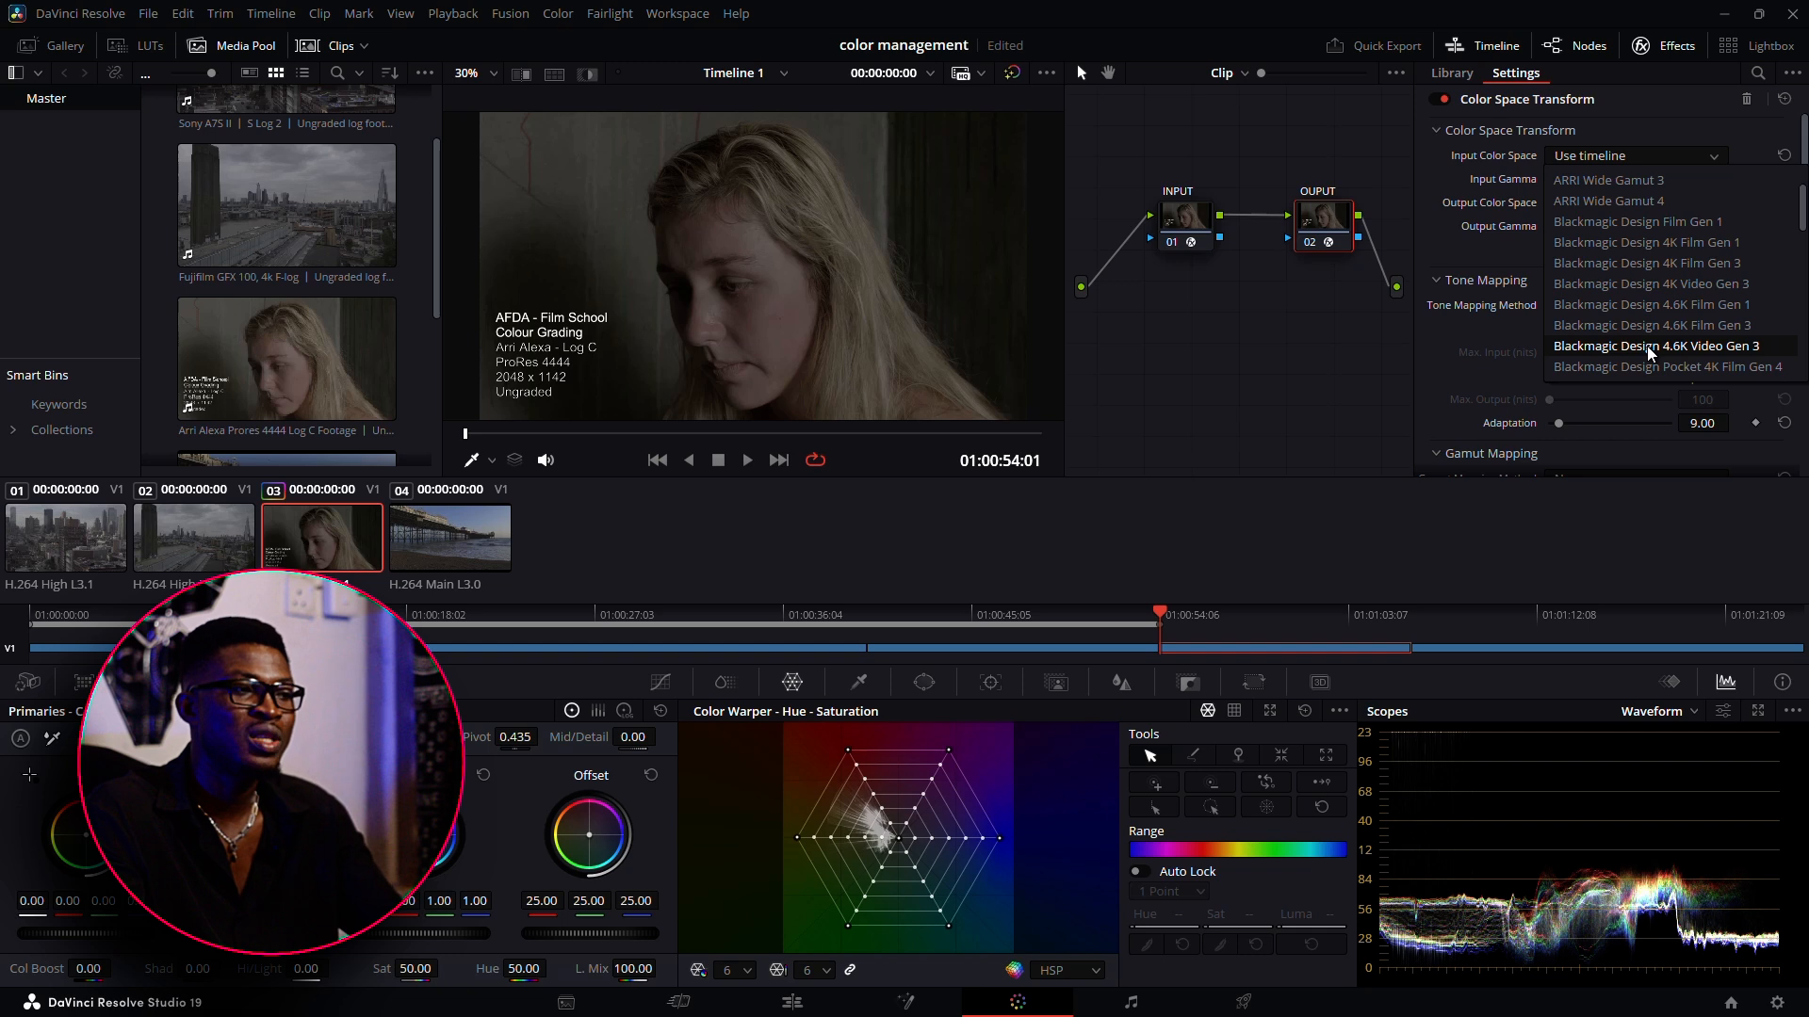
{"action": "scroll", "coordinate": [1650, 353], "scroll_direction": "down", "scroll_amount": 3}
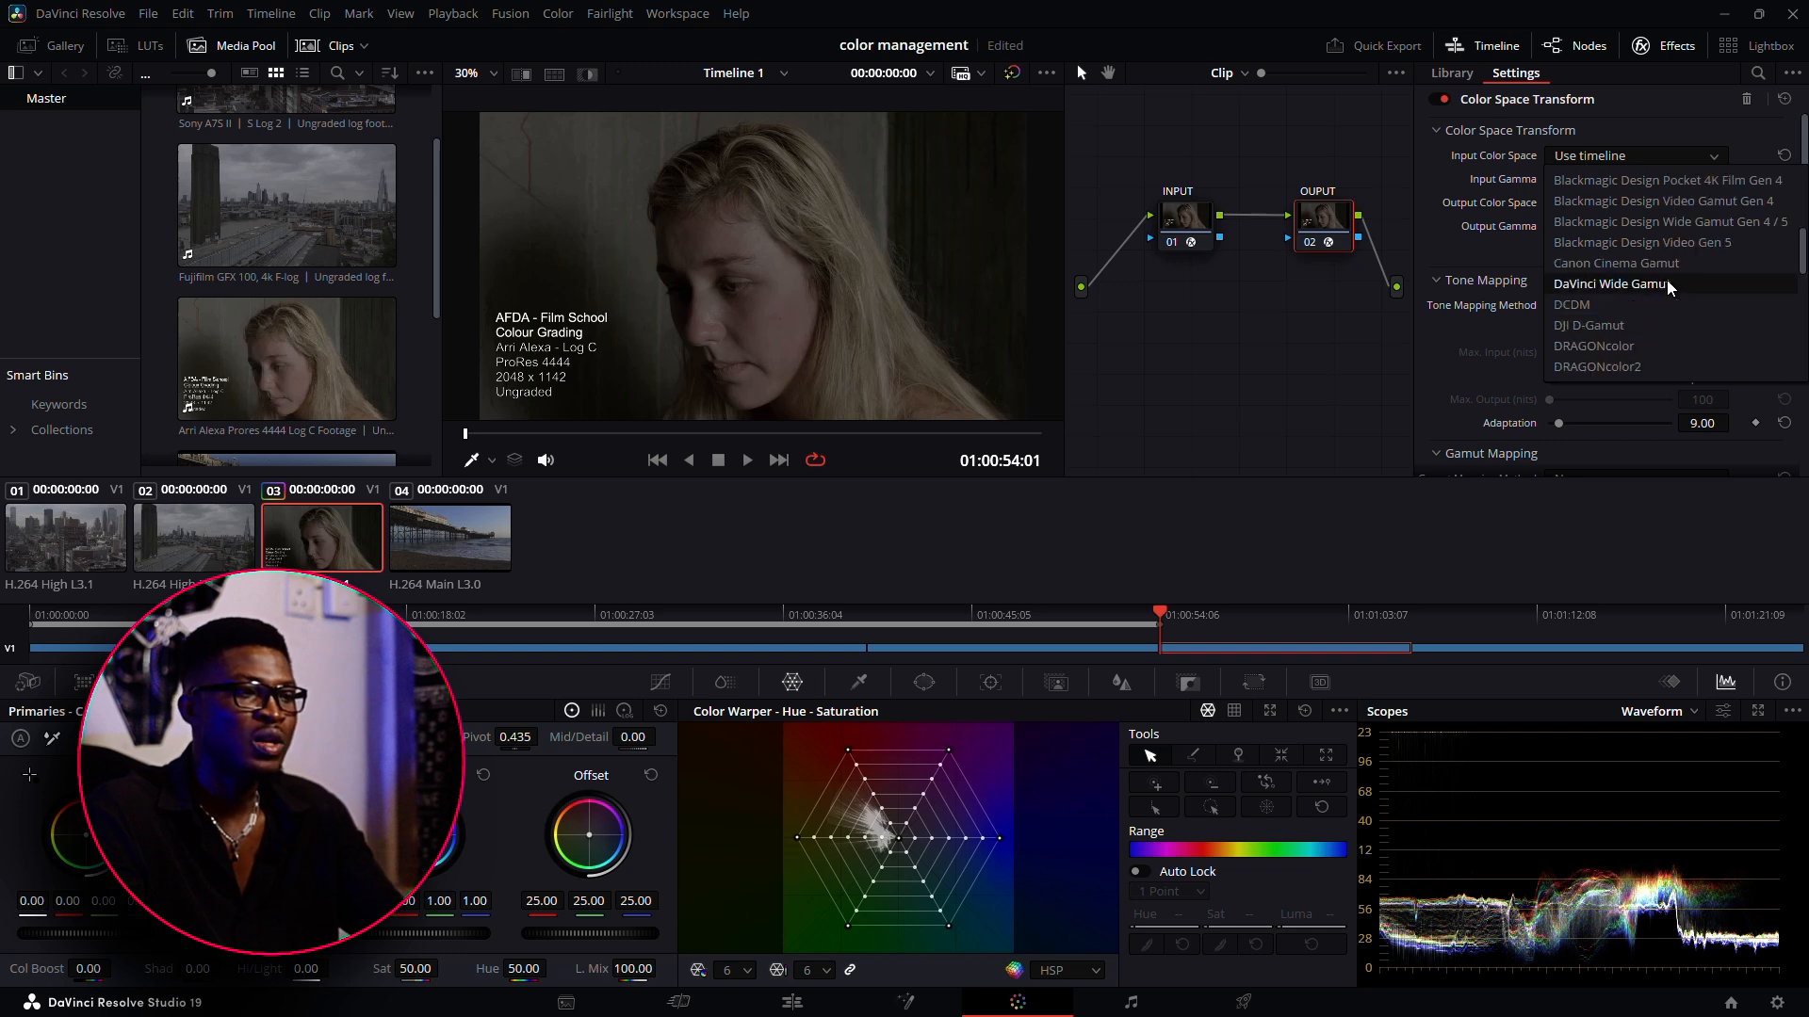
{"action": "left_click", "coordinate": [1666, 280]}
{"action": "left_click", "coordinate": [1607, 178]}
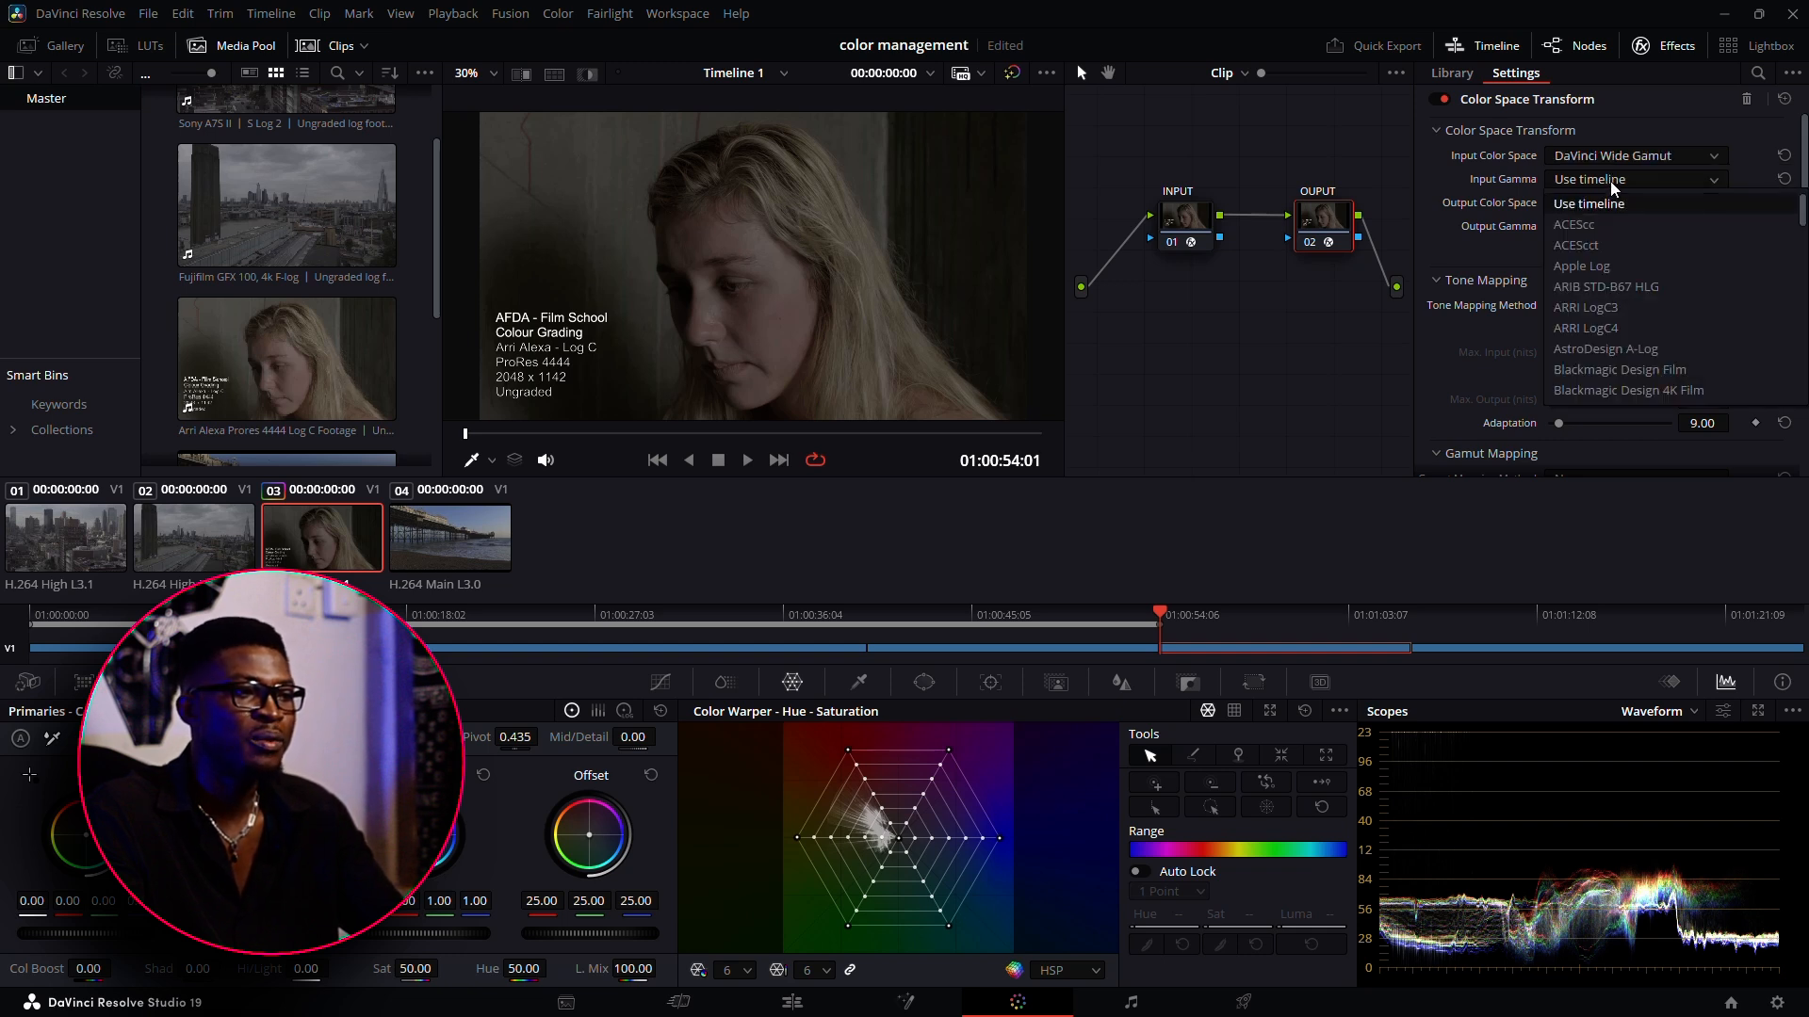
{"action": "scroll", "coordinate": [1651, 354], "scroll_direction": "down", "scroll_amount": 4}
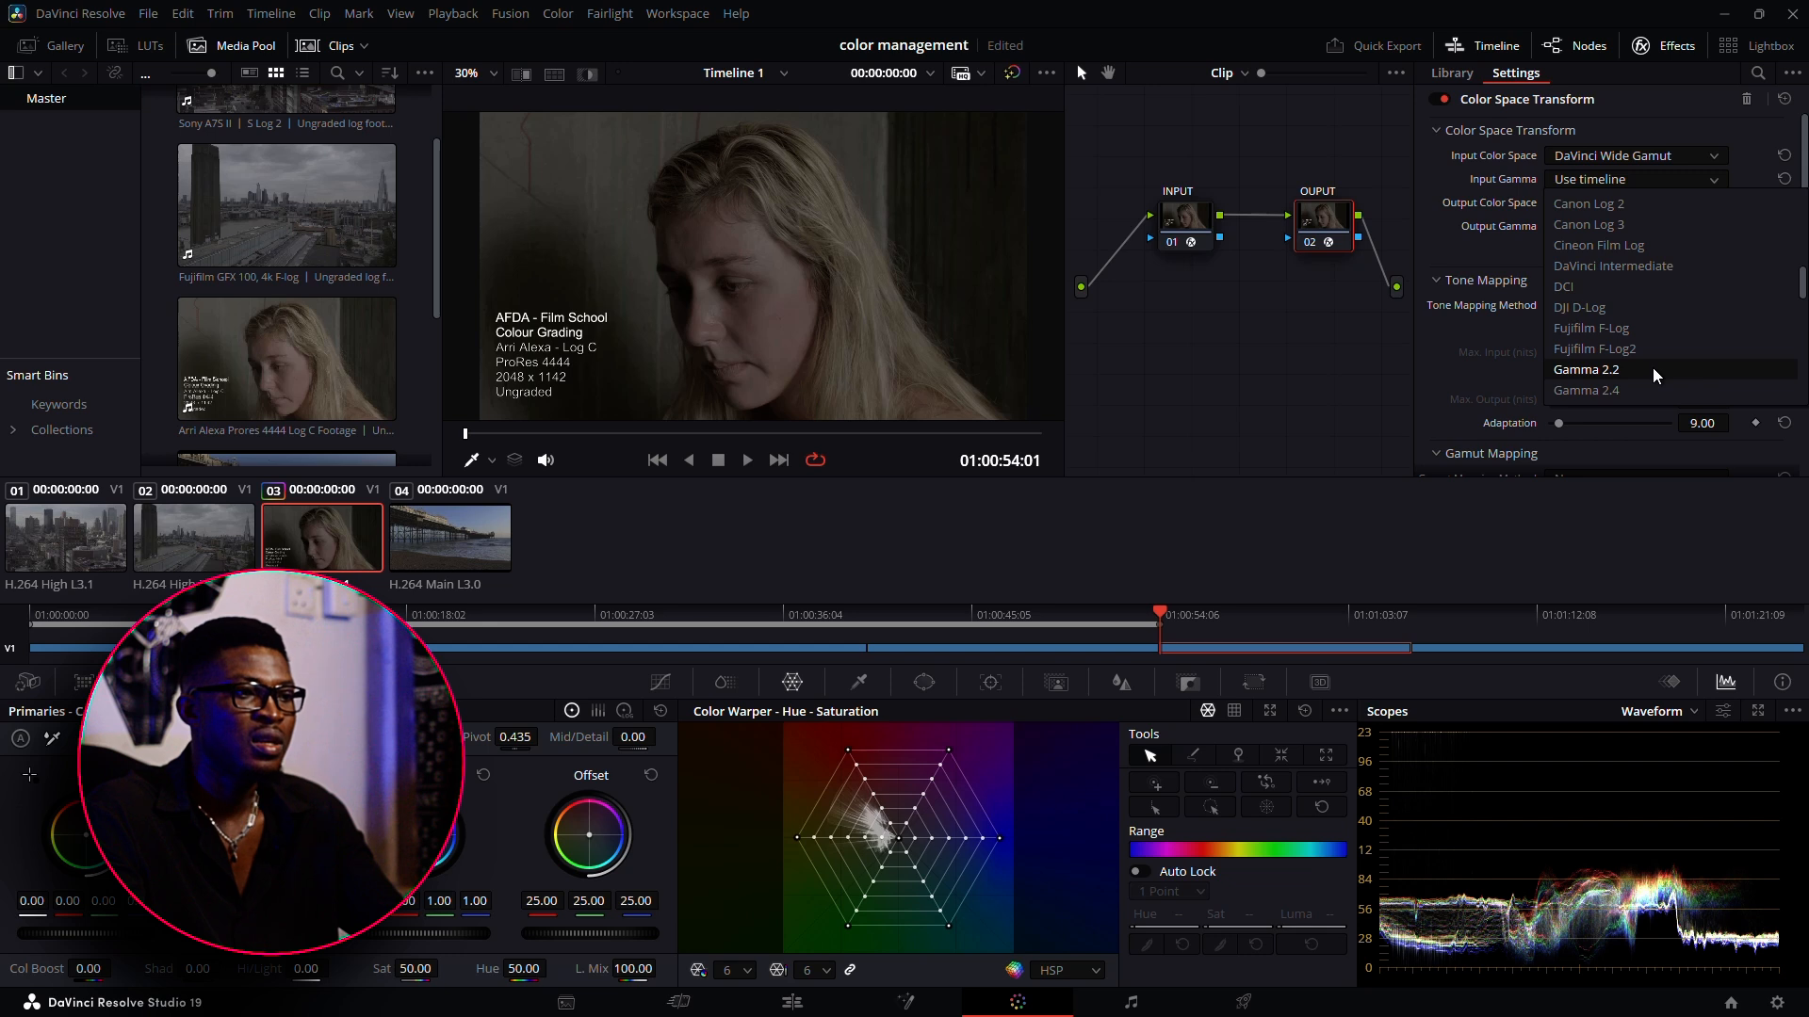
{"action": "scroll", "coordinate": [1653, 370], "scroll_direction": "down", "scroll_amount": 3}
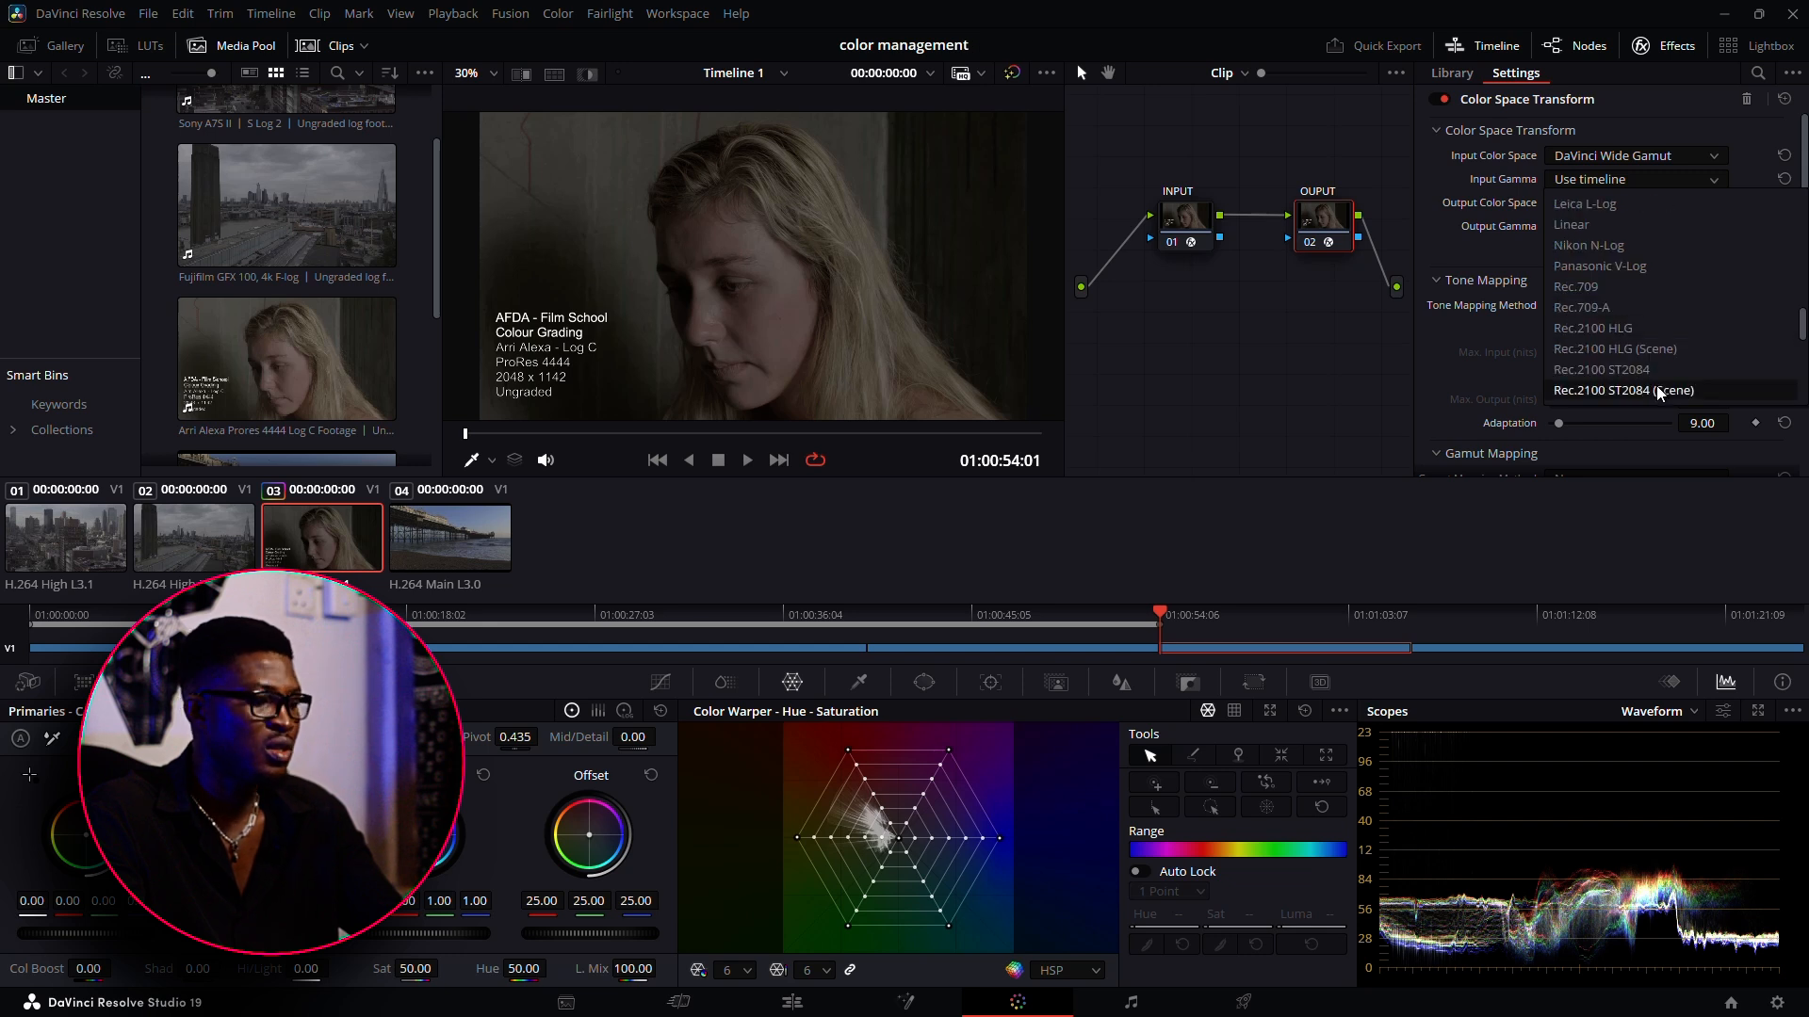
{"action": "scroll", "coordinate": [1659, 377], "scroll_direction": "up", "scroll_amount": 7}
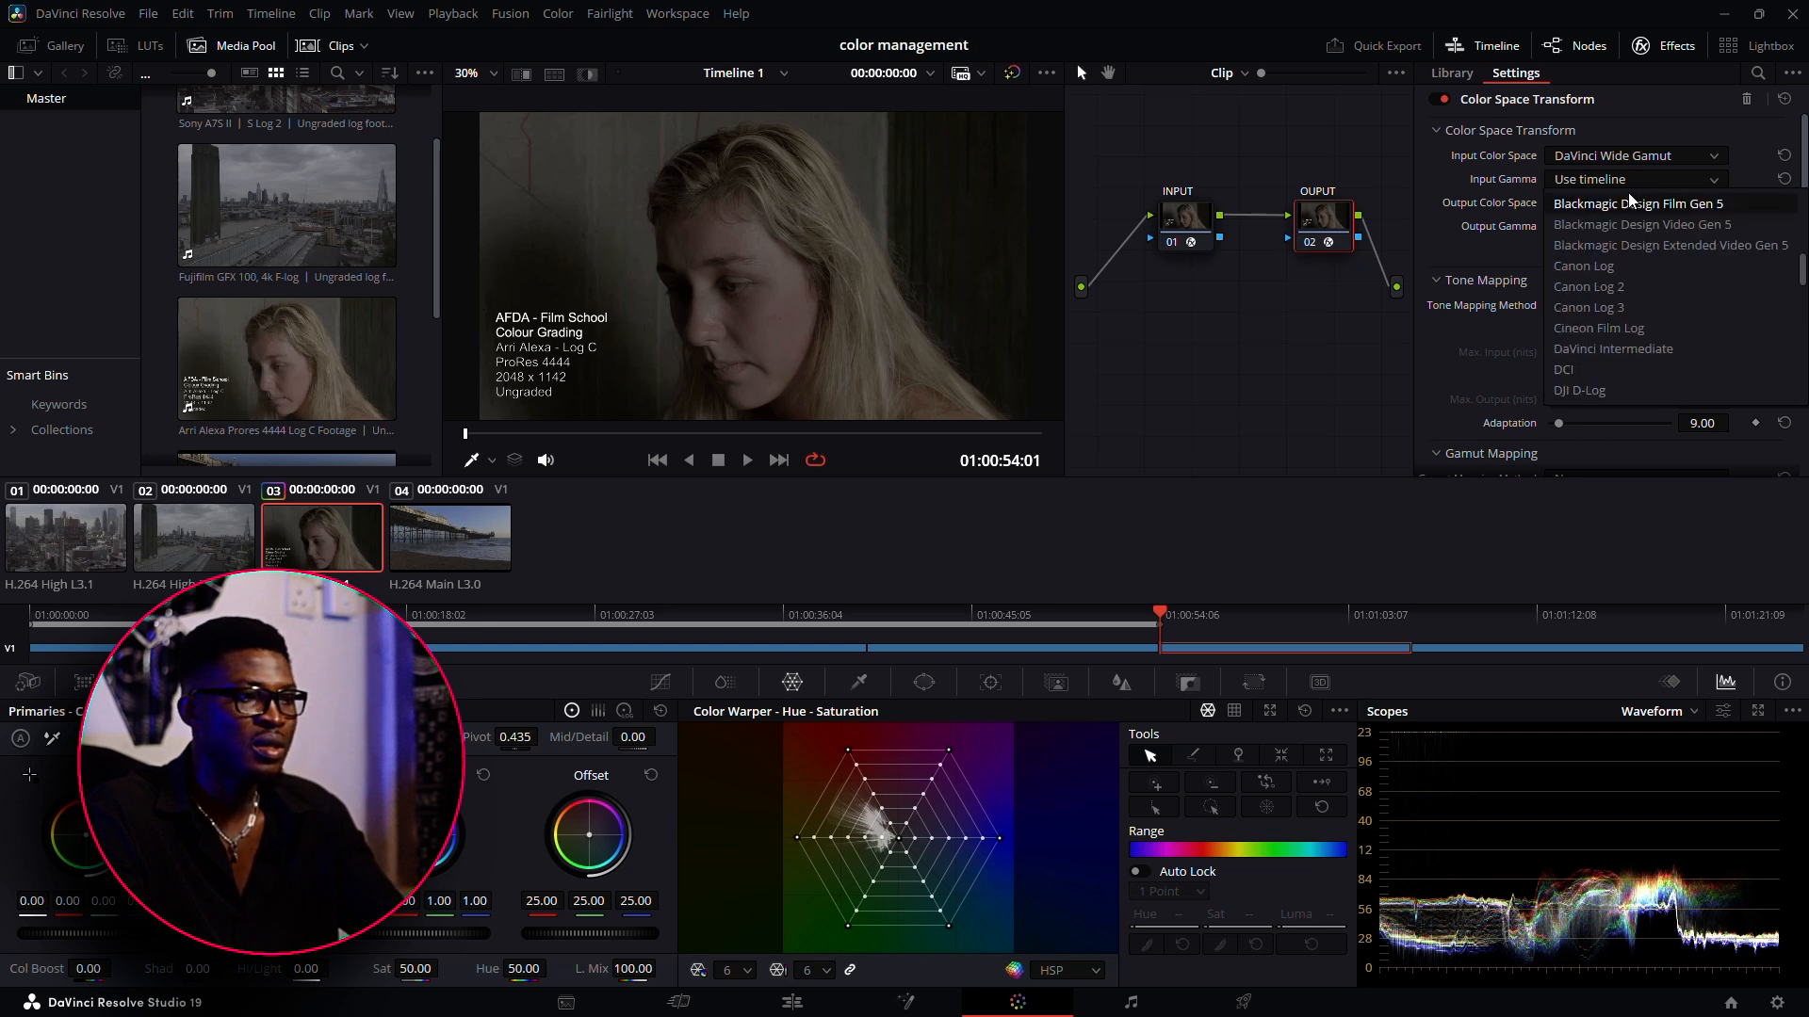
{"action": "left_click", "coordinate": [1658, 346]}
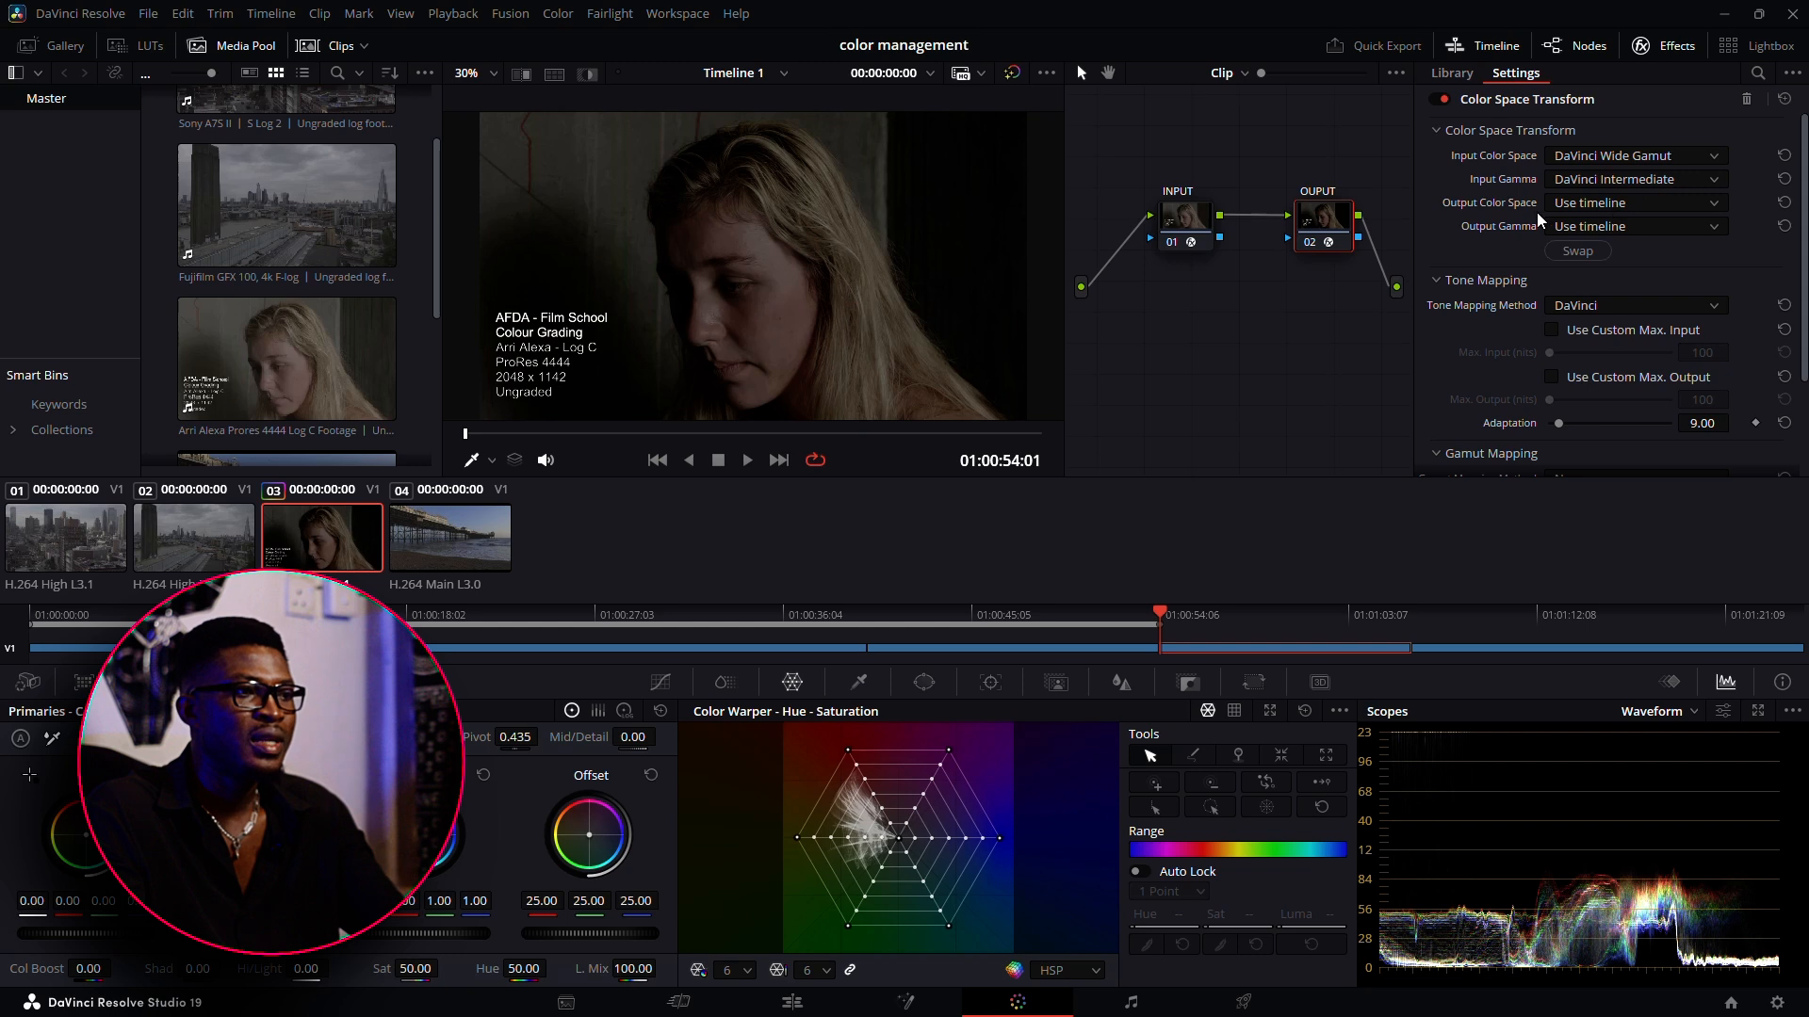
Set the OUPUT node's Color Space Transform output color space to Rec.709 and output gamma to Gamma 2.2
{"action": "left_click", "coordinate": [1629, 206]}
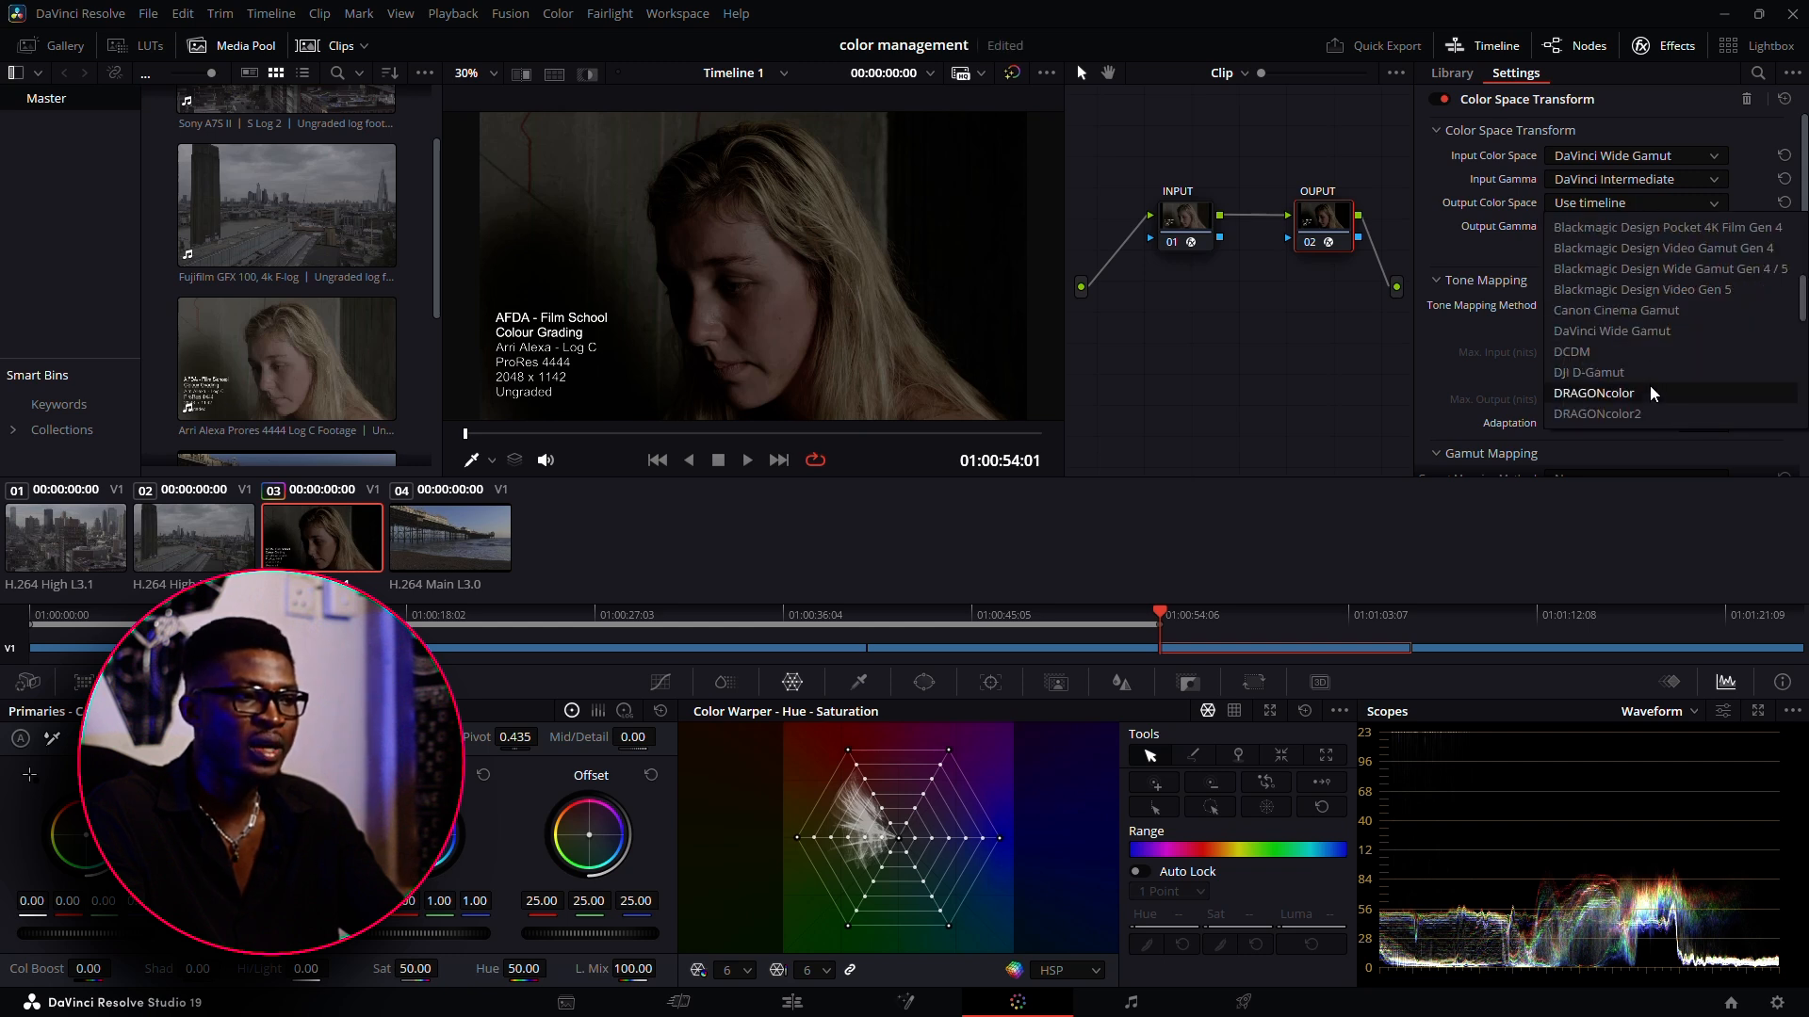
{"action": "scroll", "coordinate": [1651, 394], "scroll_direction": "down", "scroll_amount": 3}
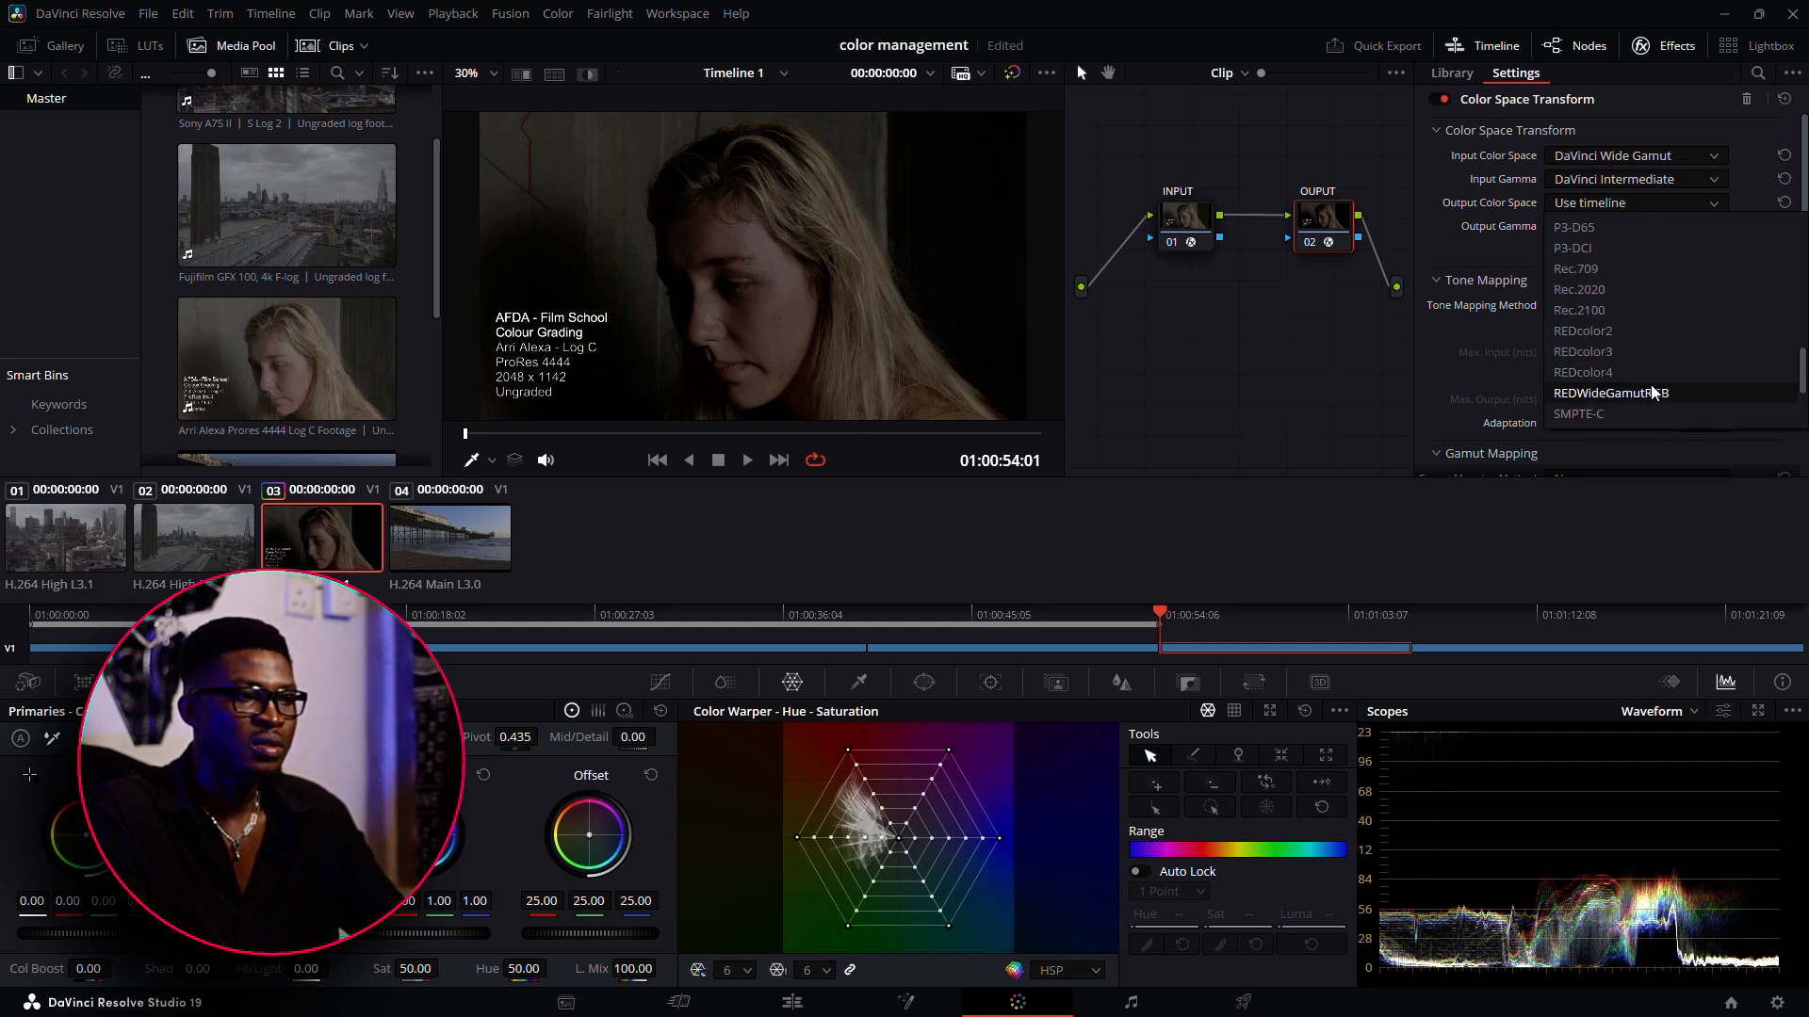
{"action": "left_click", "coordinate": [1643, 270]}
{"action": "left_click", "coordinate": [1613, 228]}
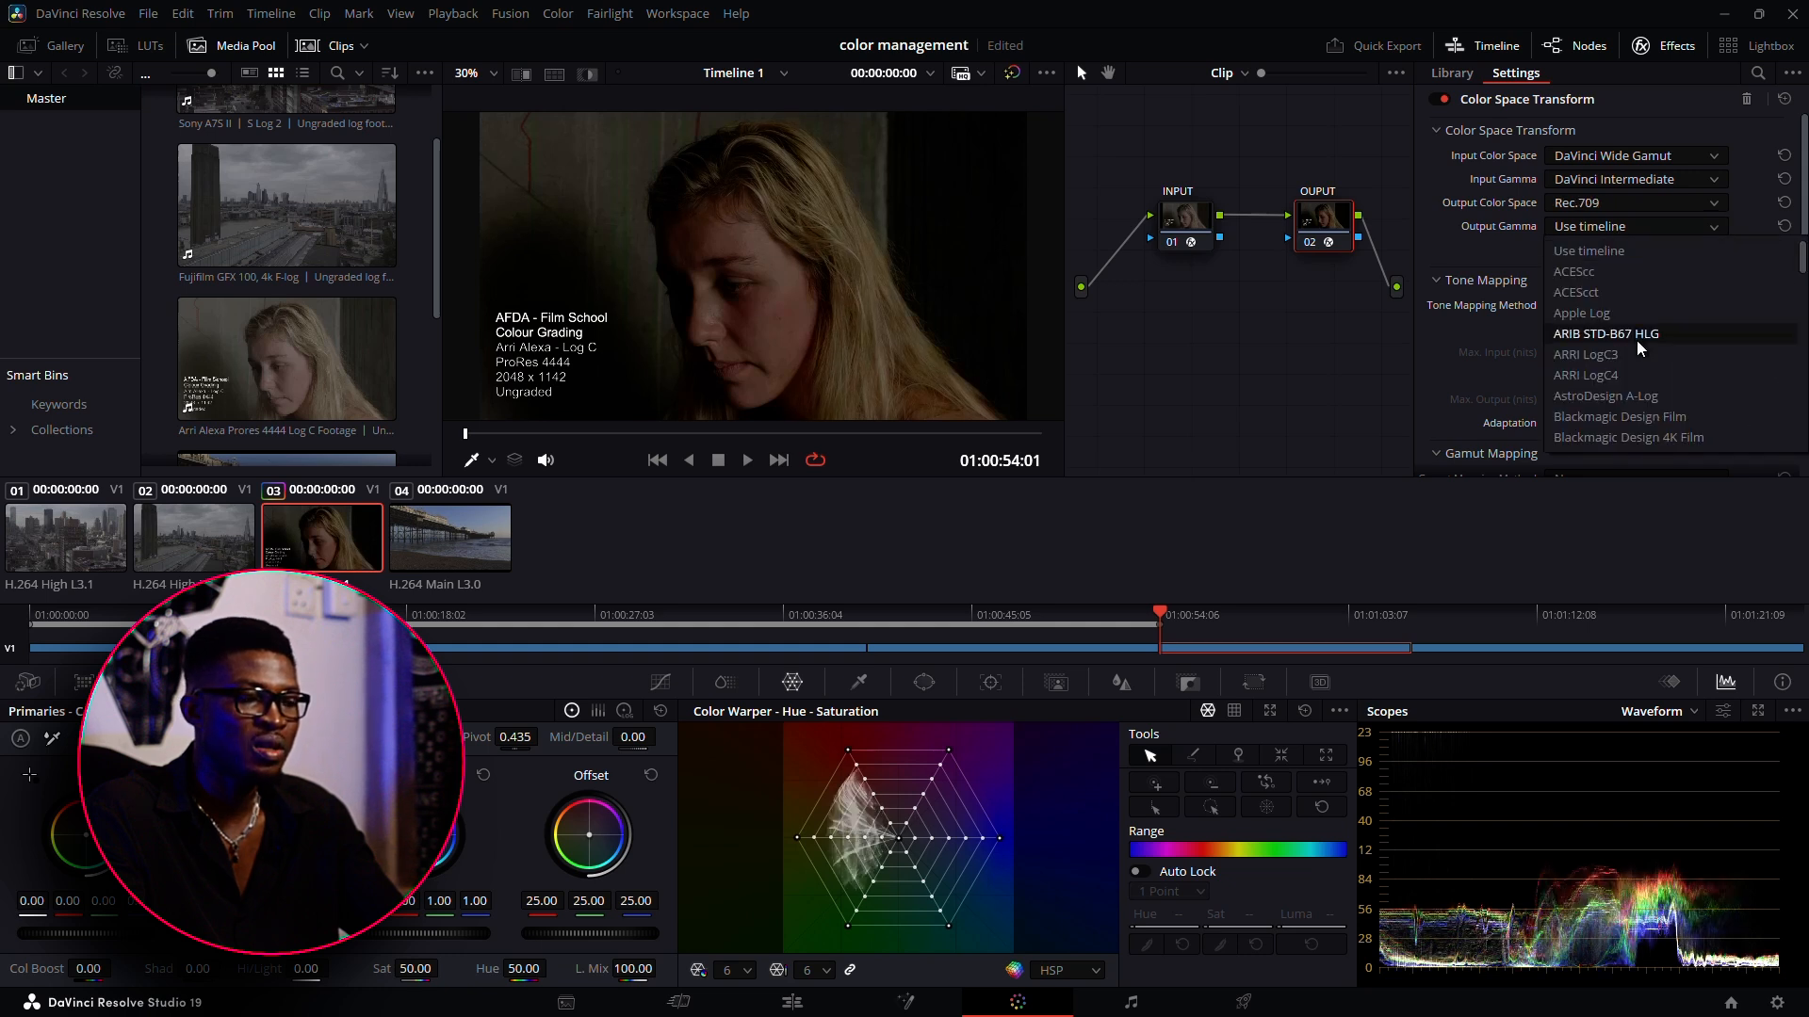
{"action": "scroll", "coordinate": [1643, 405], "scroll_direction": "down", "scroll_amount": 5}
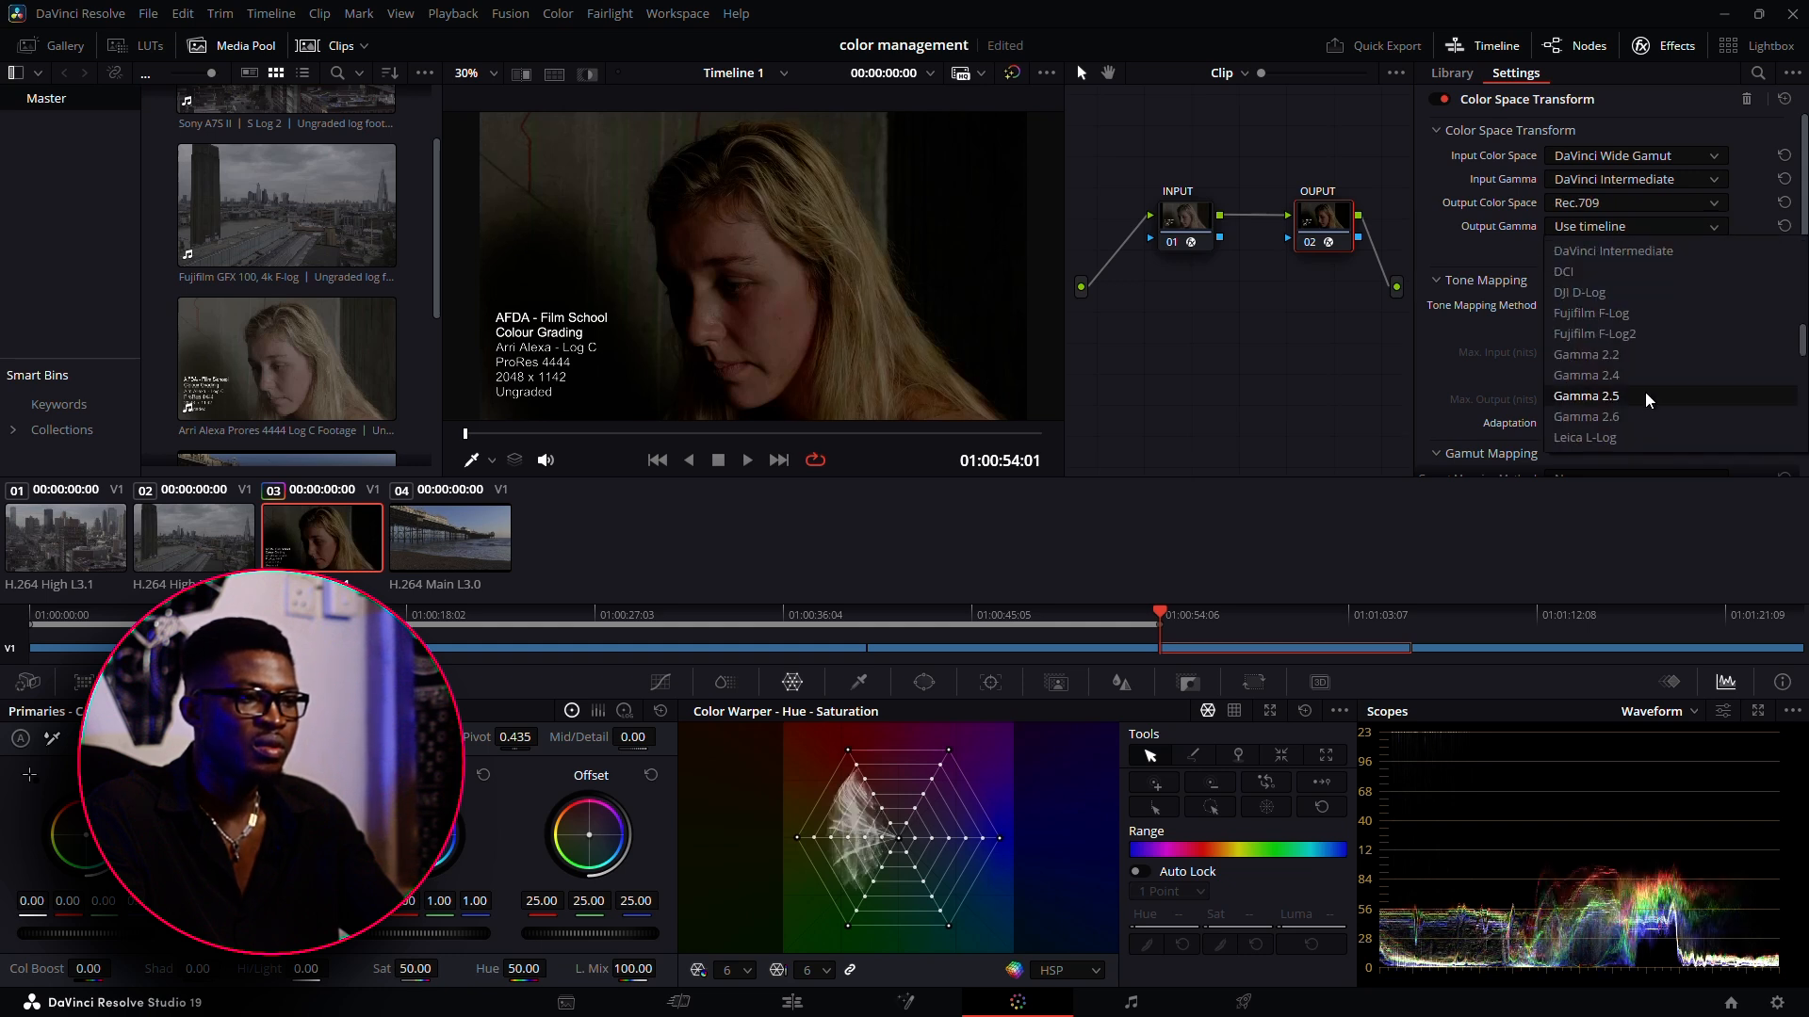
{"action": "left_click", "coordinate": [1636, 356]}
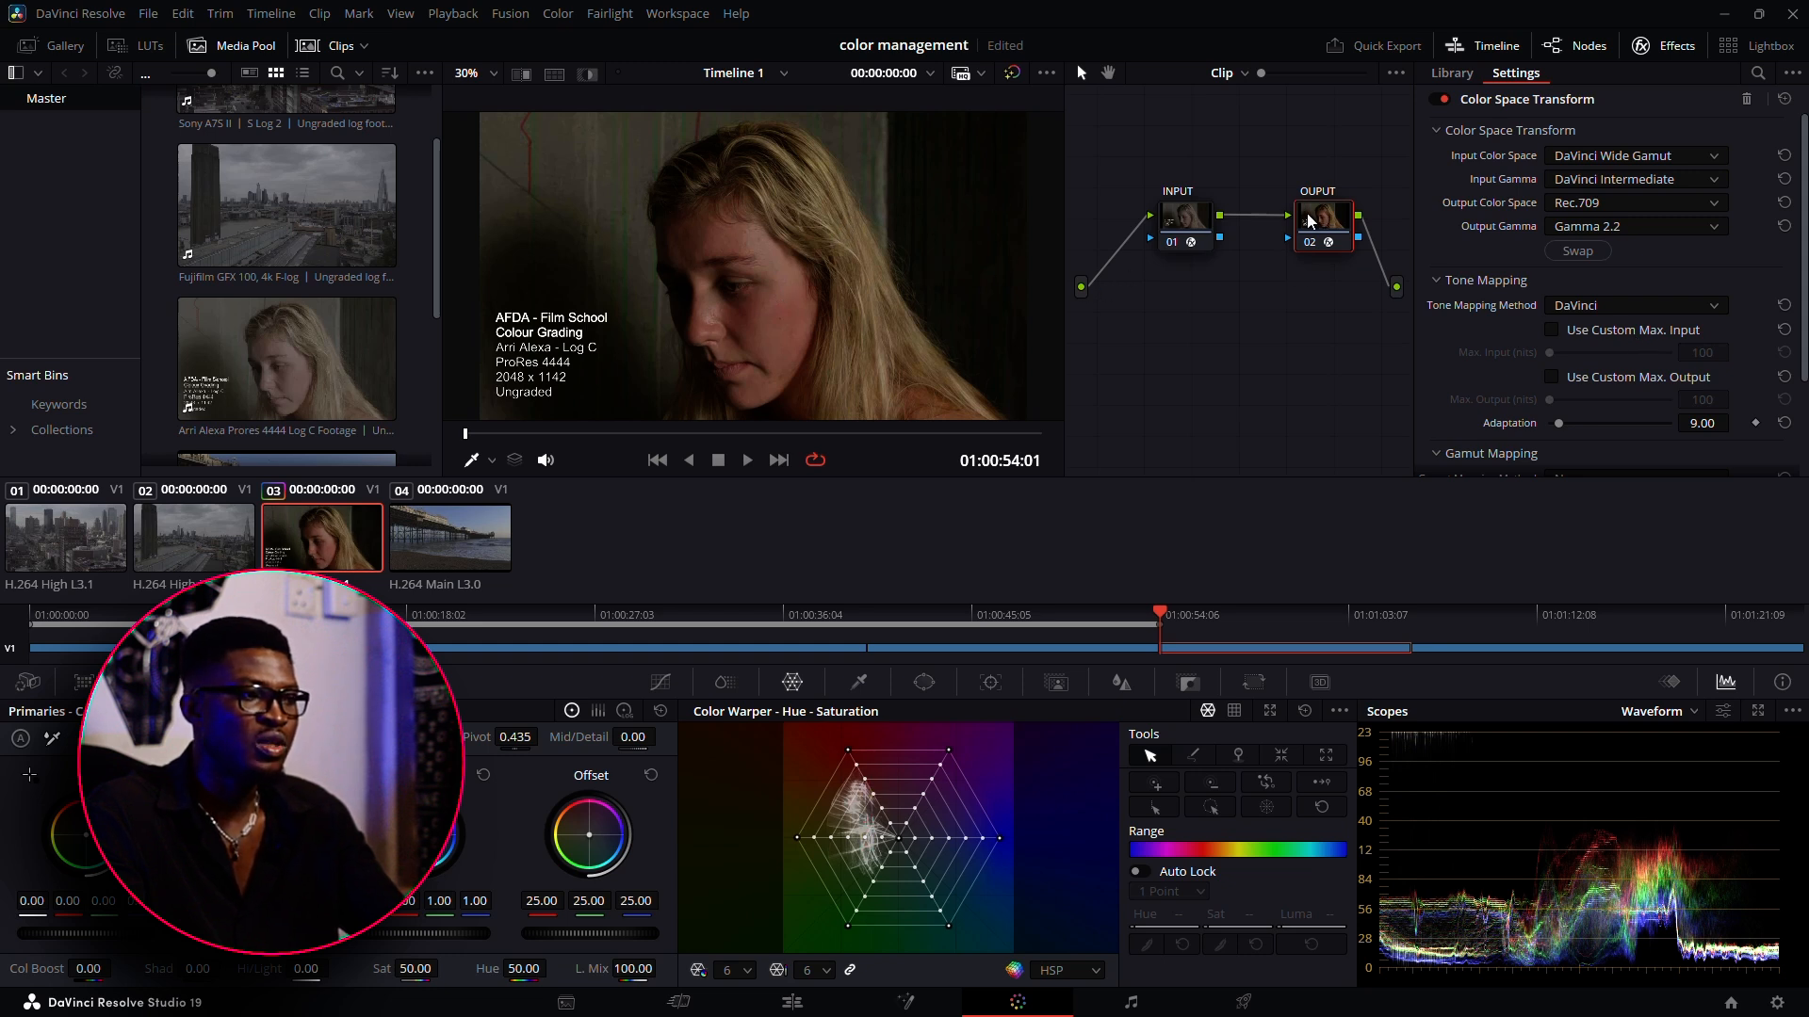
Spread the INPUT and OUPUT nodes apart to make room between them in the node graph
{"action": "left_click", "coordinate": [1171, 231]}
{"action": "left_click_drag", "start_coordinate": [1171, 231], "coordinate": [1118, 231]}
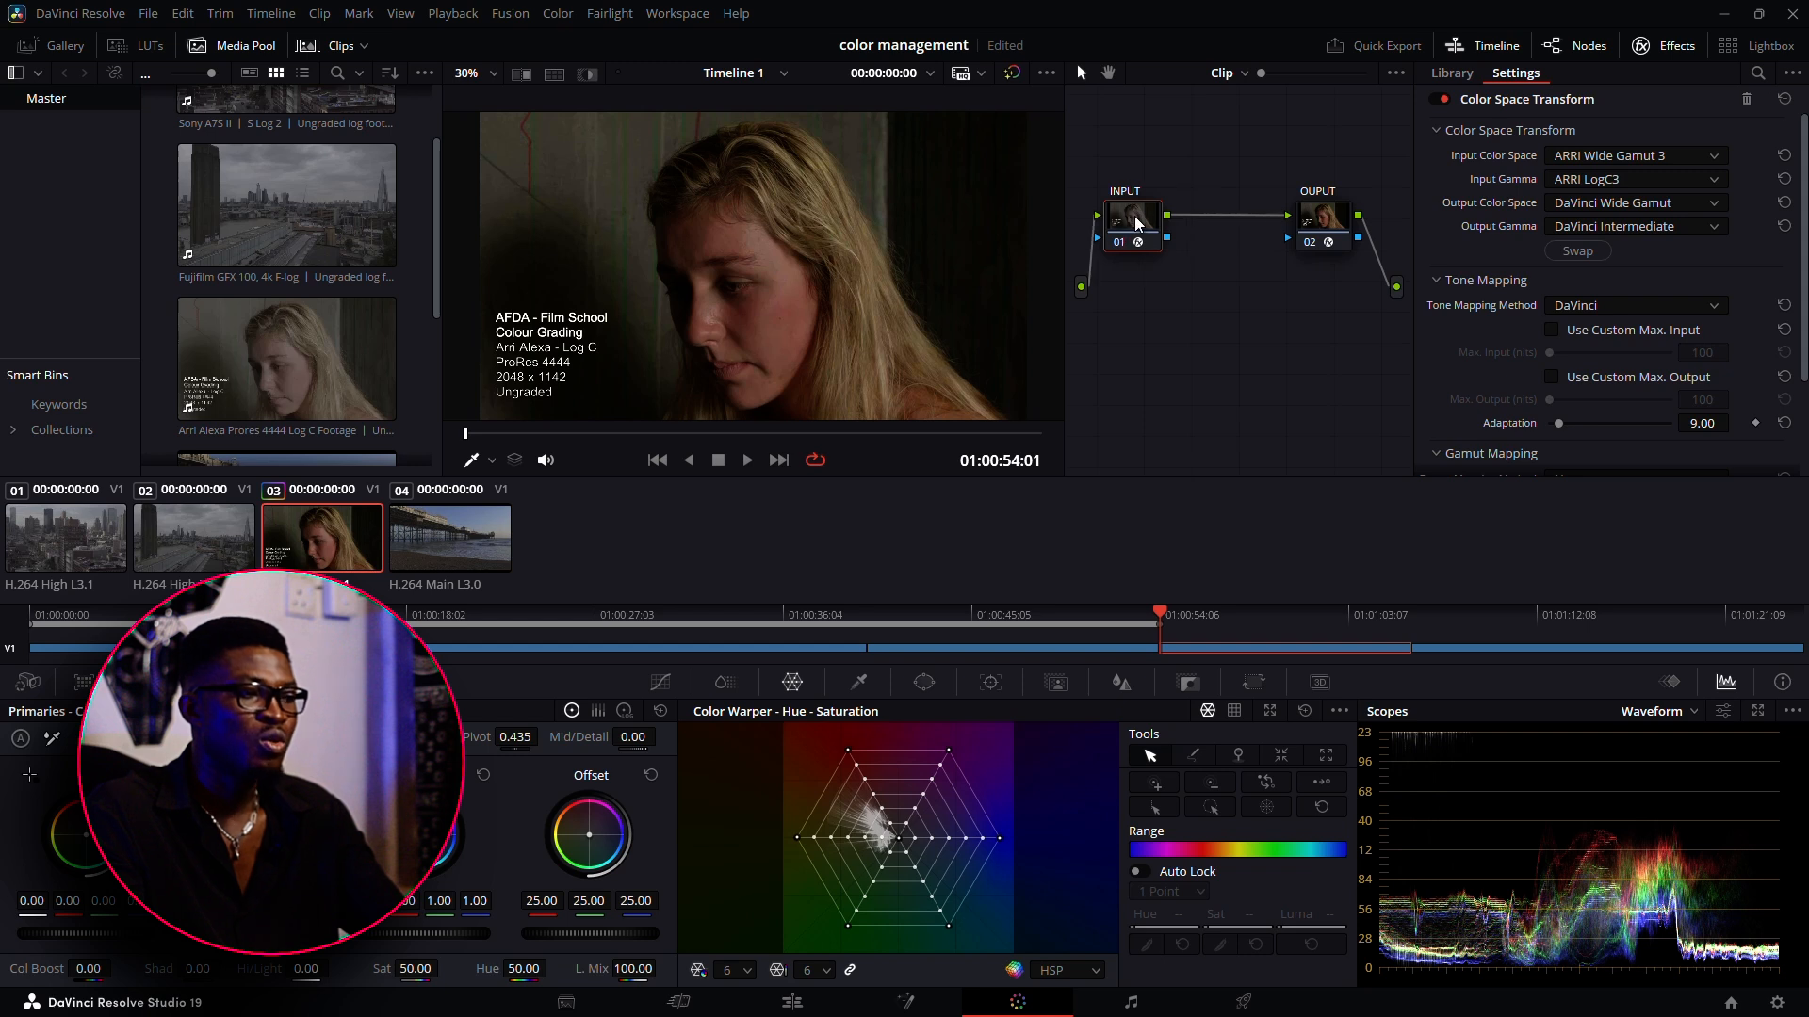
{"action": "left_click_drag", "start_coordinate": [1317, 223], "coordinate": [1329, 221]}
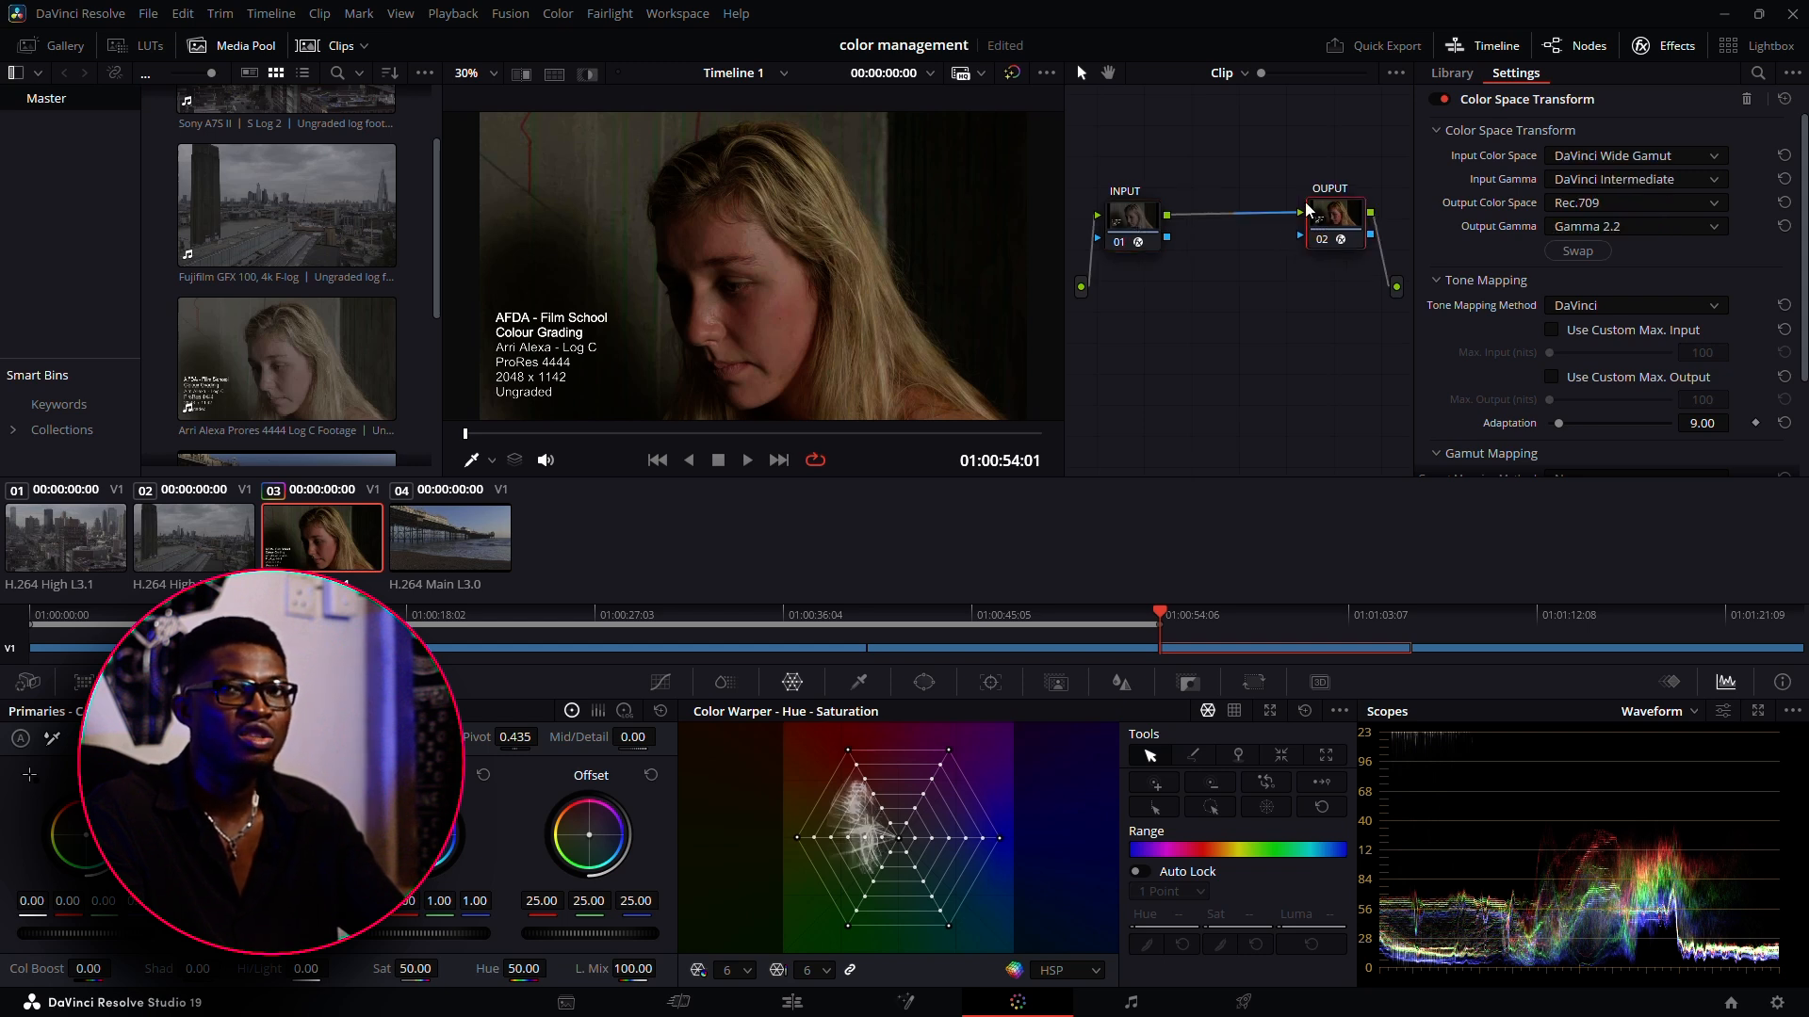
Insert two serial nodes between the INPUT and OUPUT nodes and arrange all four nodes in a row
{"action": "left_click", "coordinate": [1128, 235]}
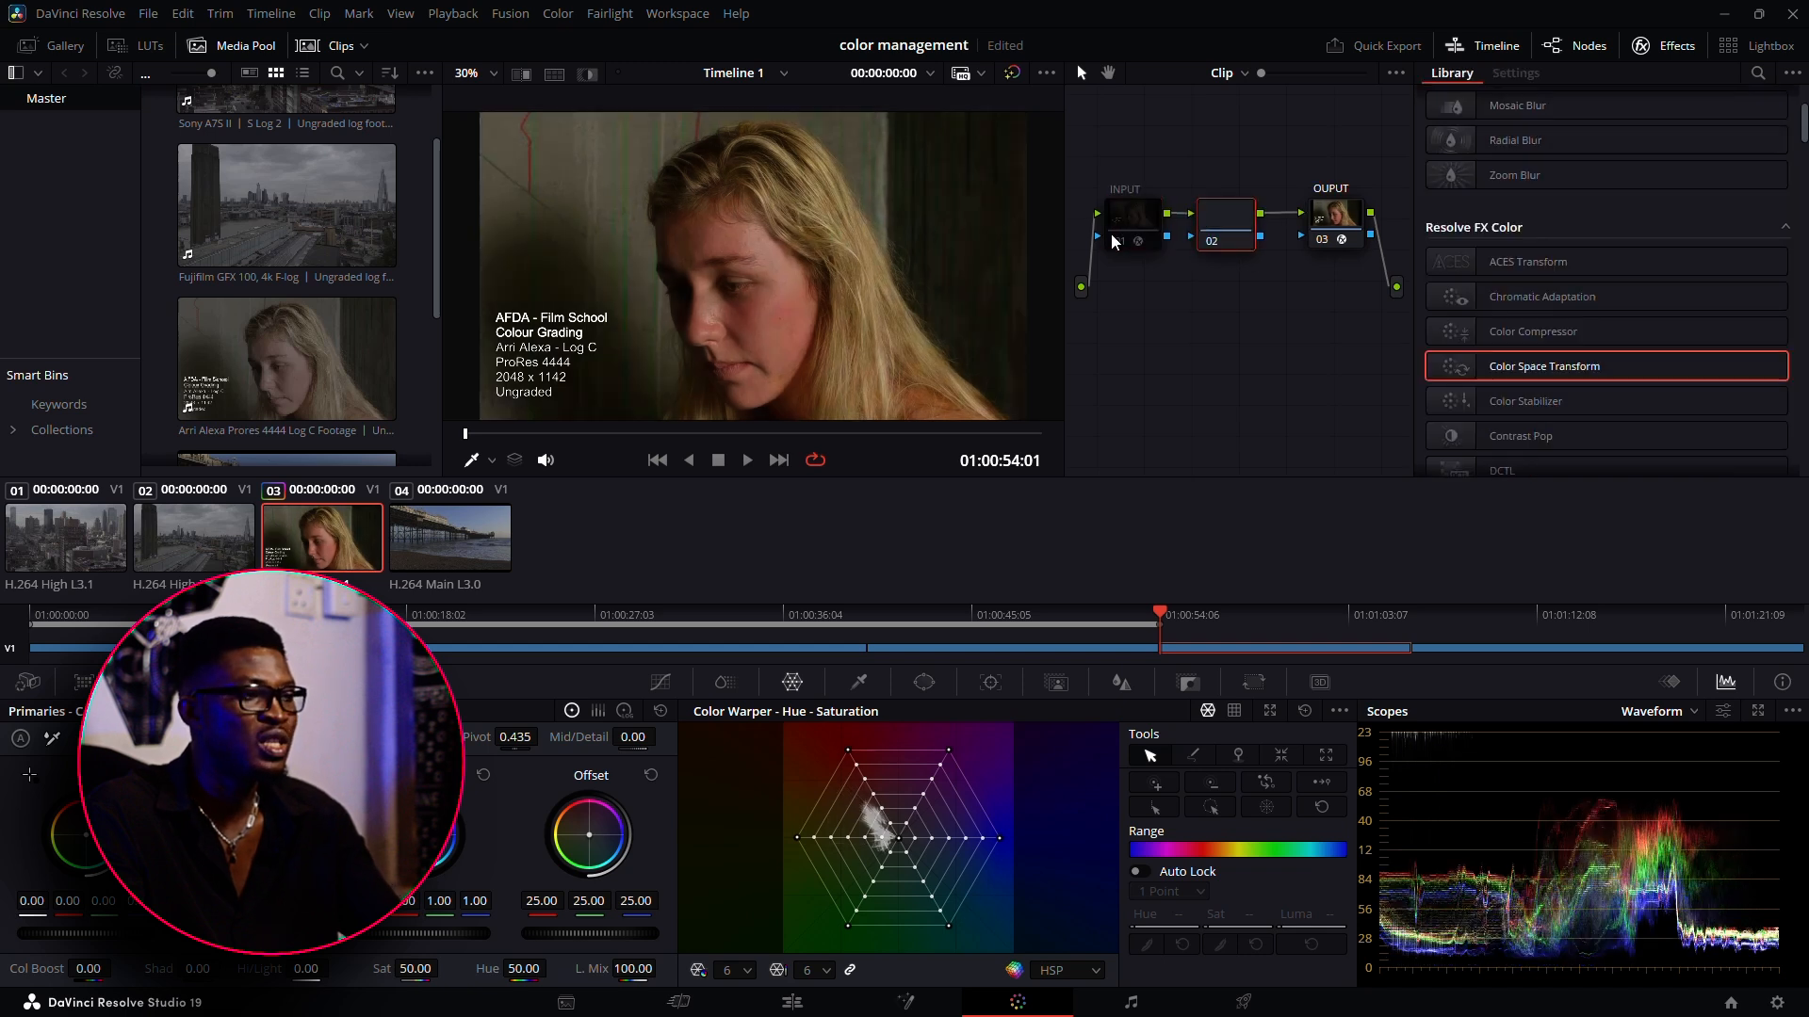
{"action": "key", "text": "alt+s"}
{"action": "left_click_drag", "start_coordinate": [1329, 213], "coordinate": [1363, 209]}
{"action": "left_click_drag", "start_coordinate": [1306, 270], "coordinate": [1273, 203]}
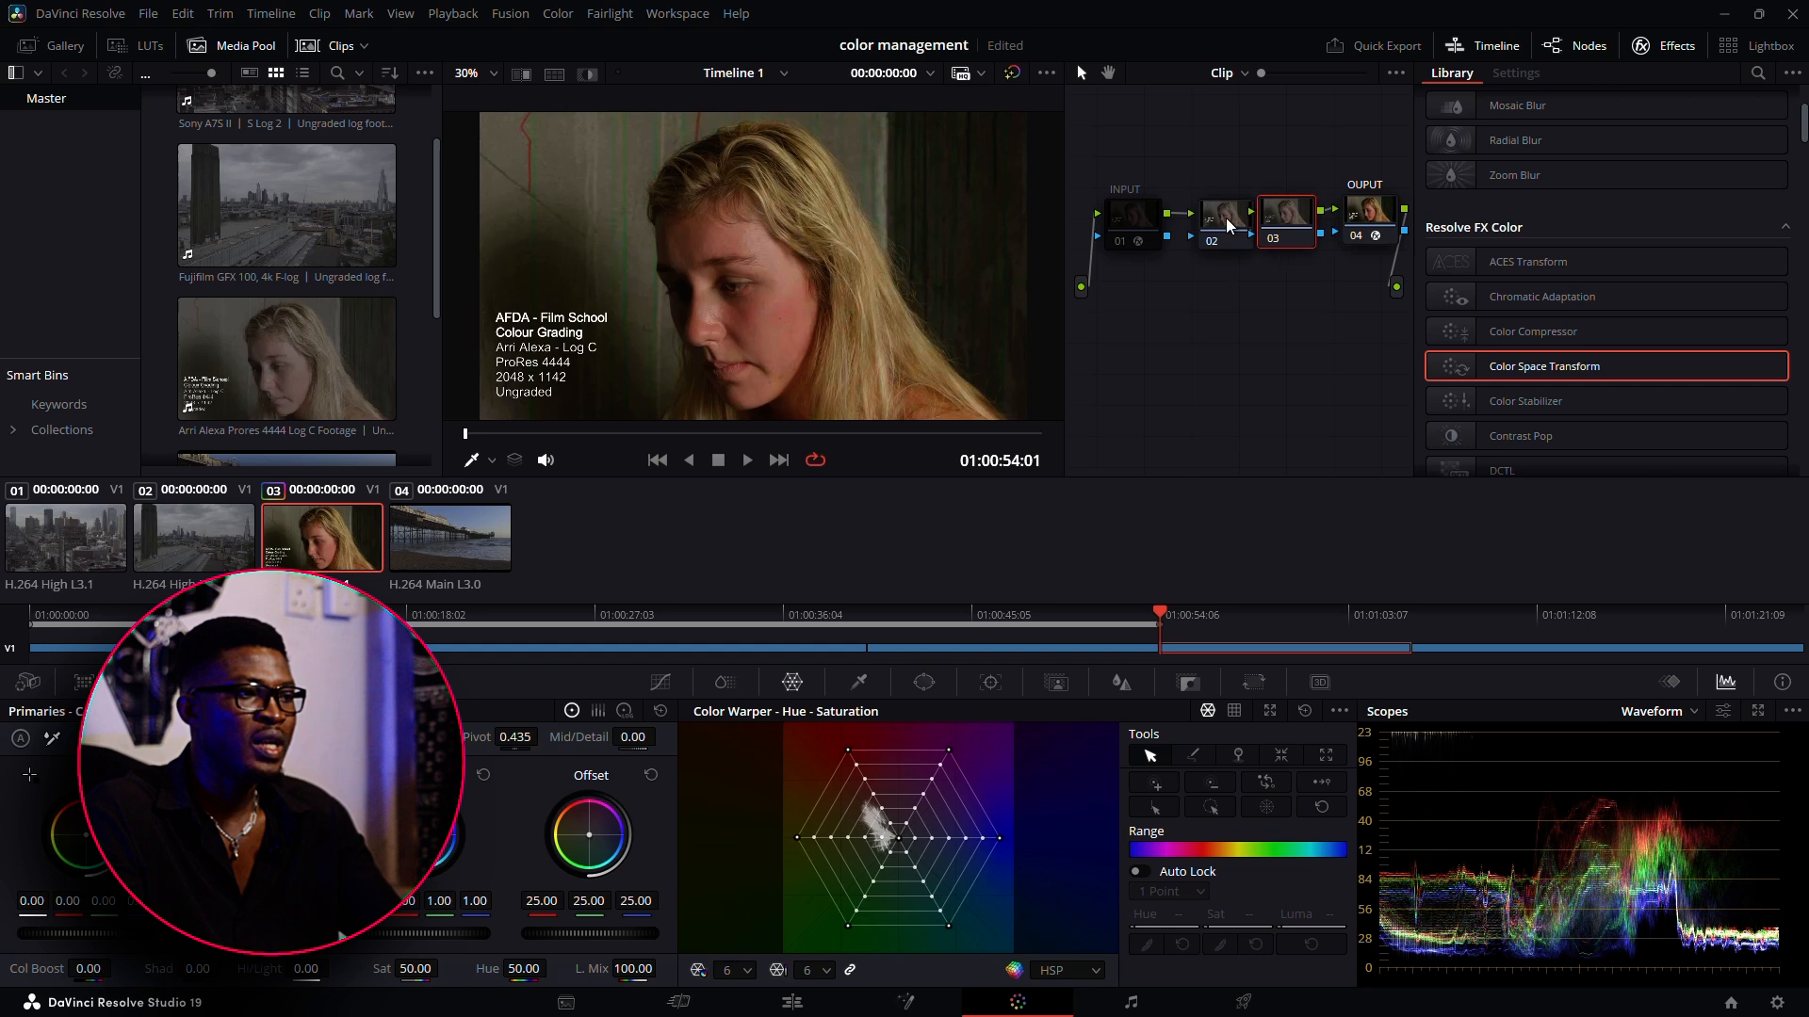
{"action": "left_click", "coordinate": [1218, 212]}
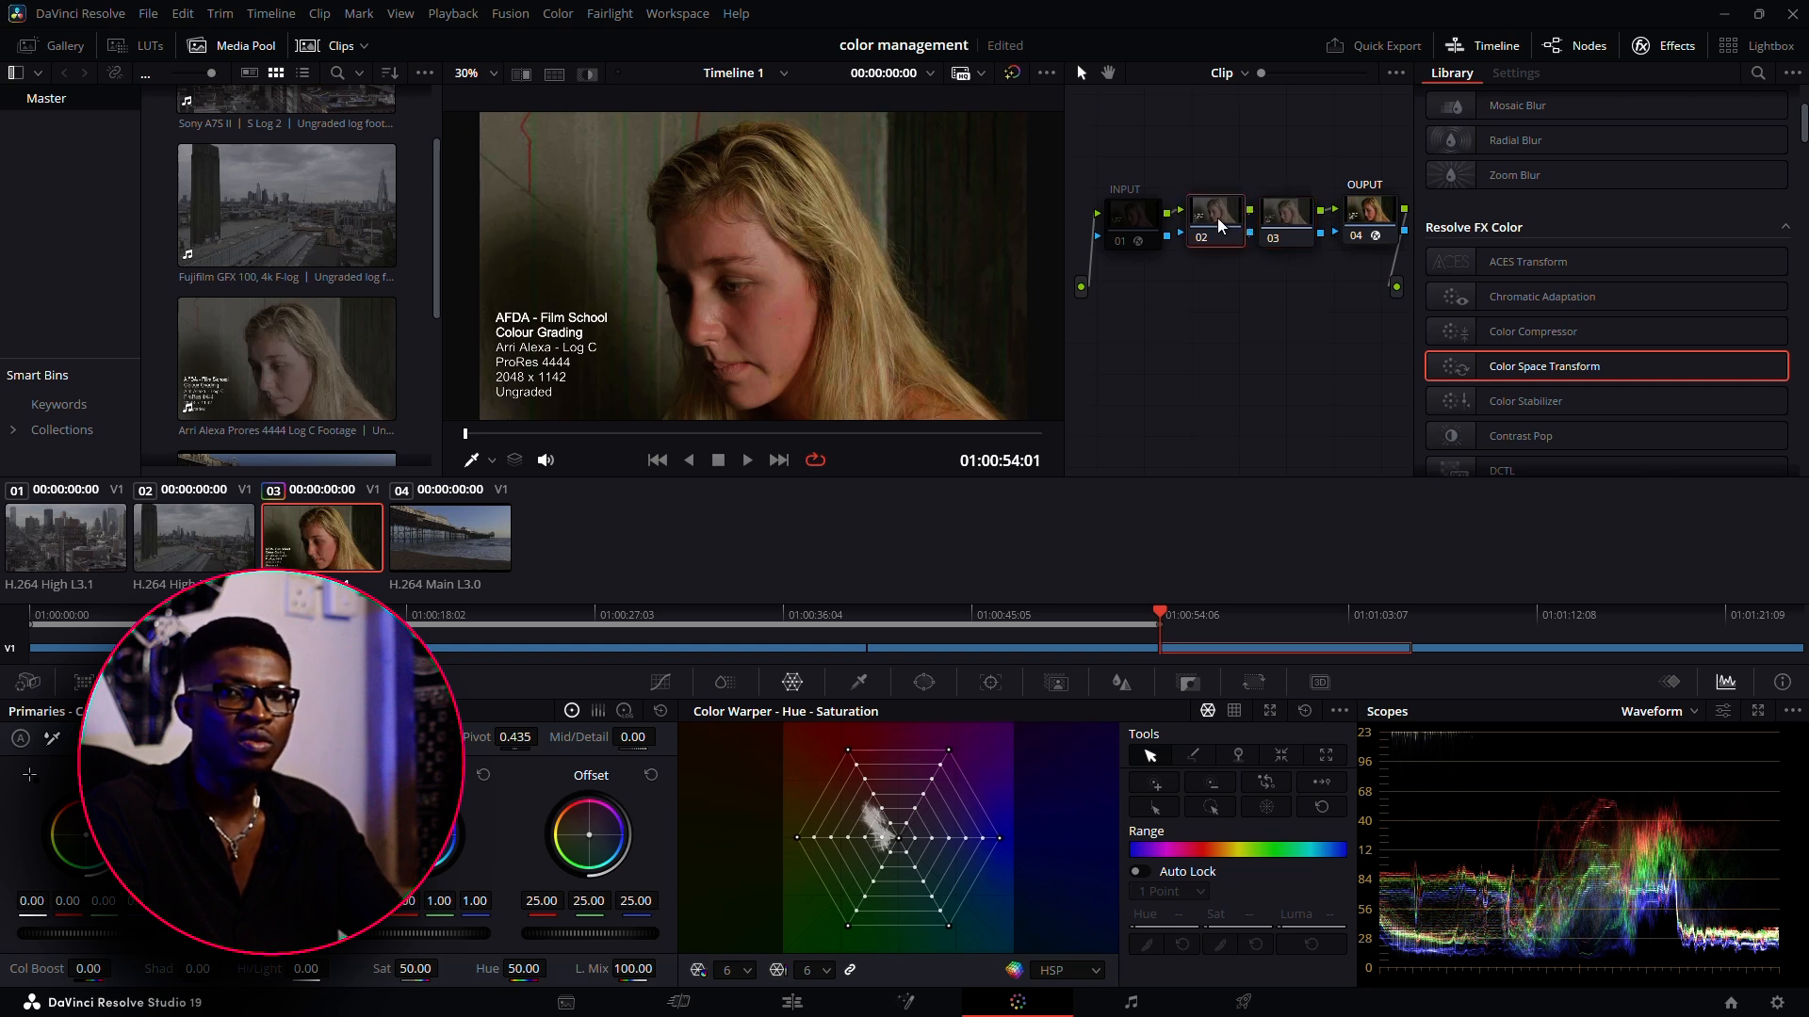
{"action": "left_click", "coordinate": [1286, 216]}
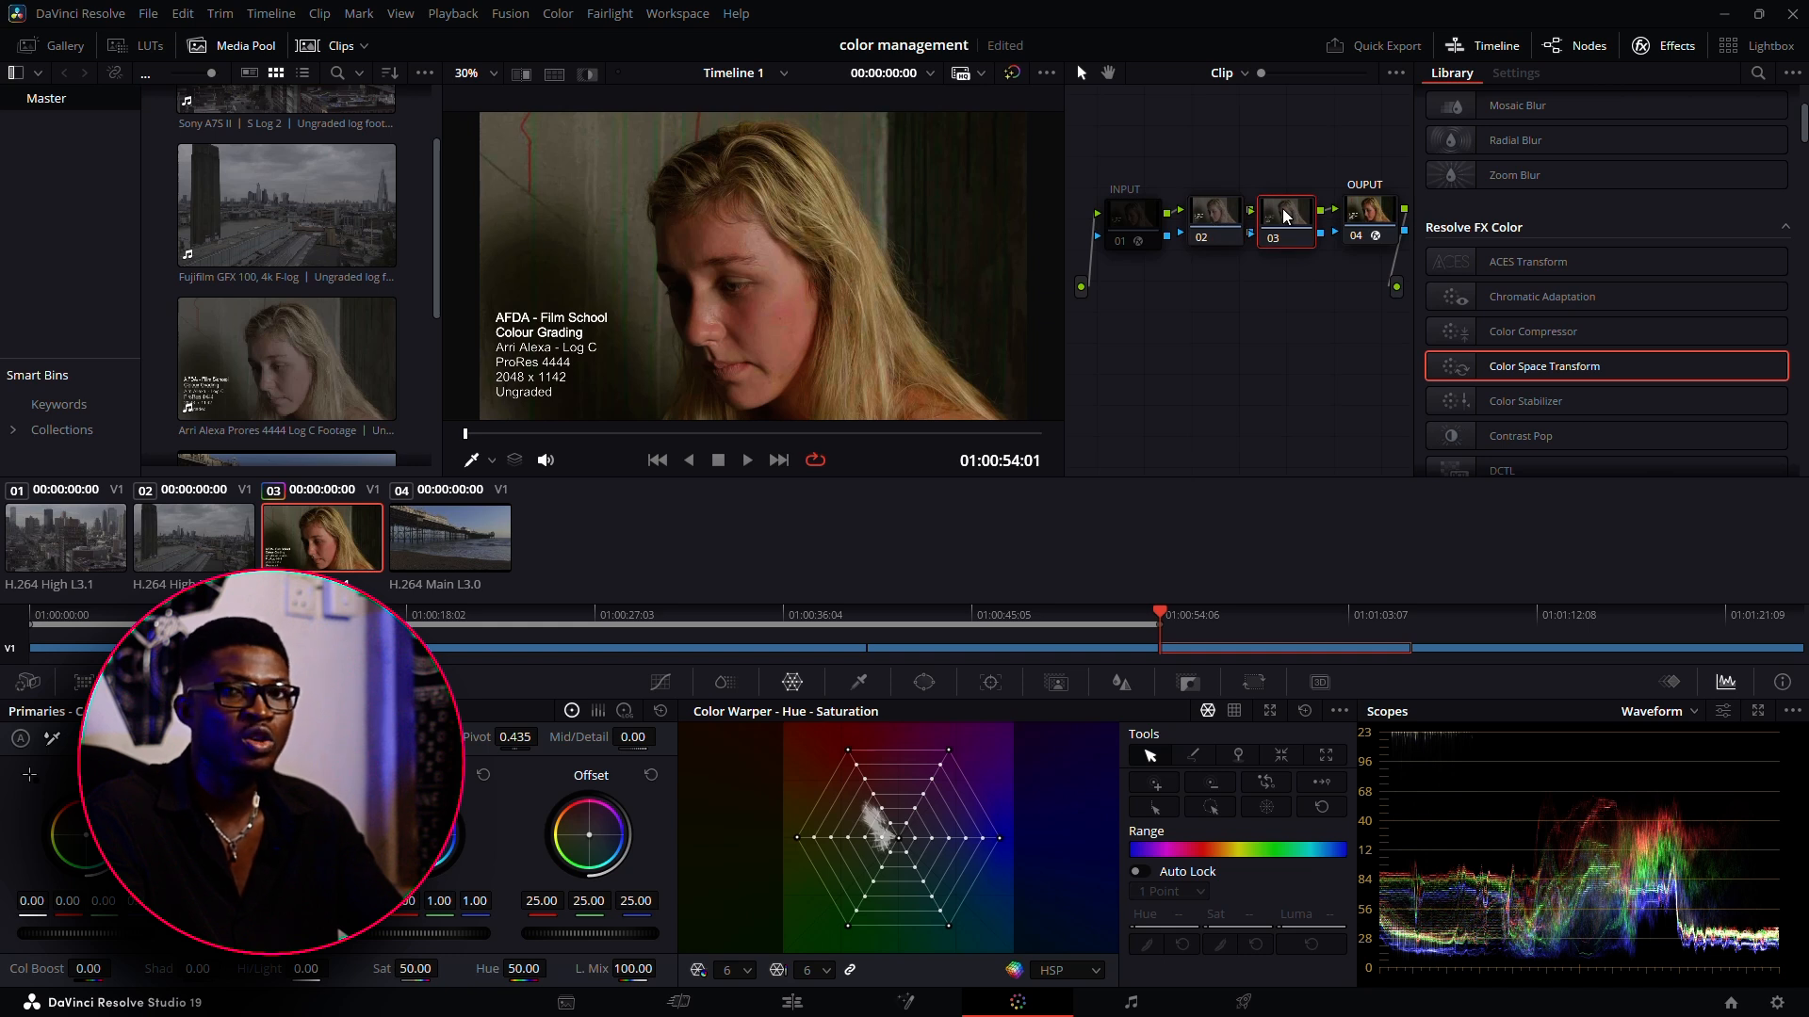
{"action": "left_click", "coordinate": [1216, 218]}
{"action": "left_click", "coordinate": [1290, 216]}
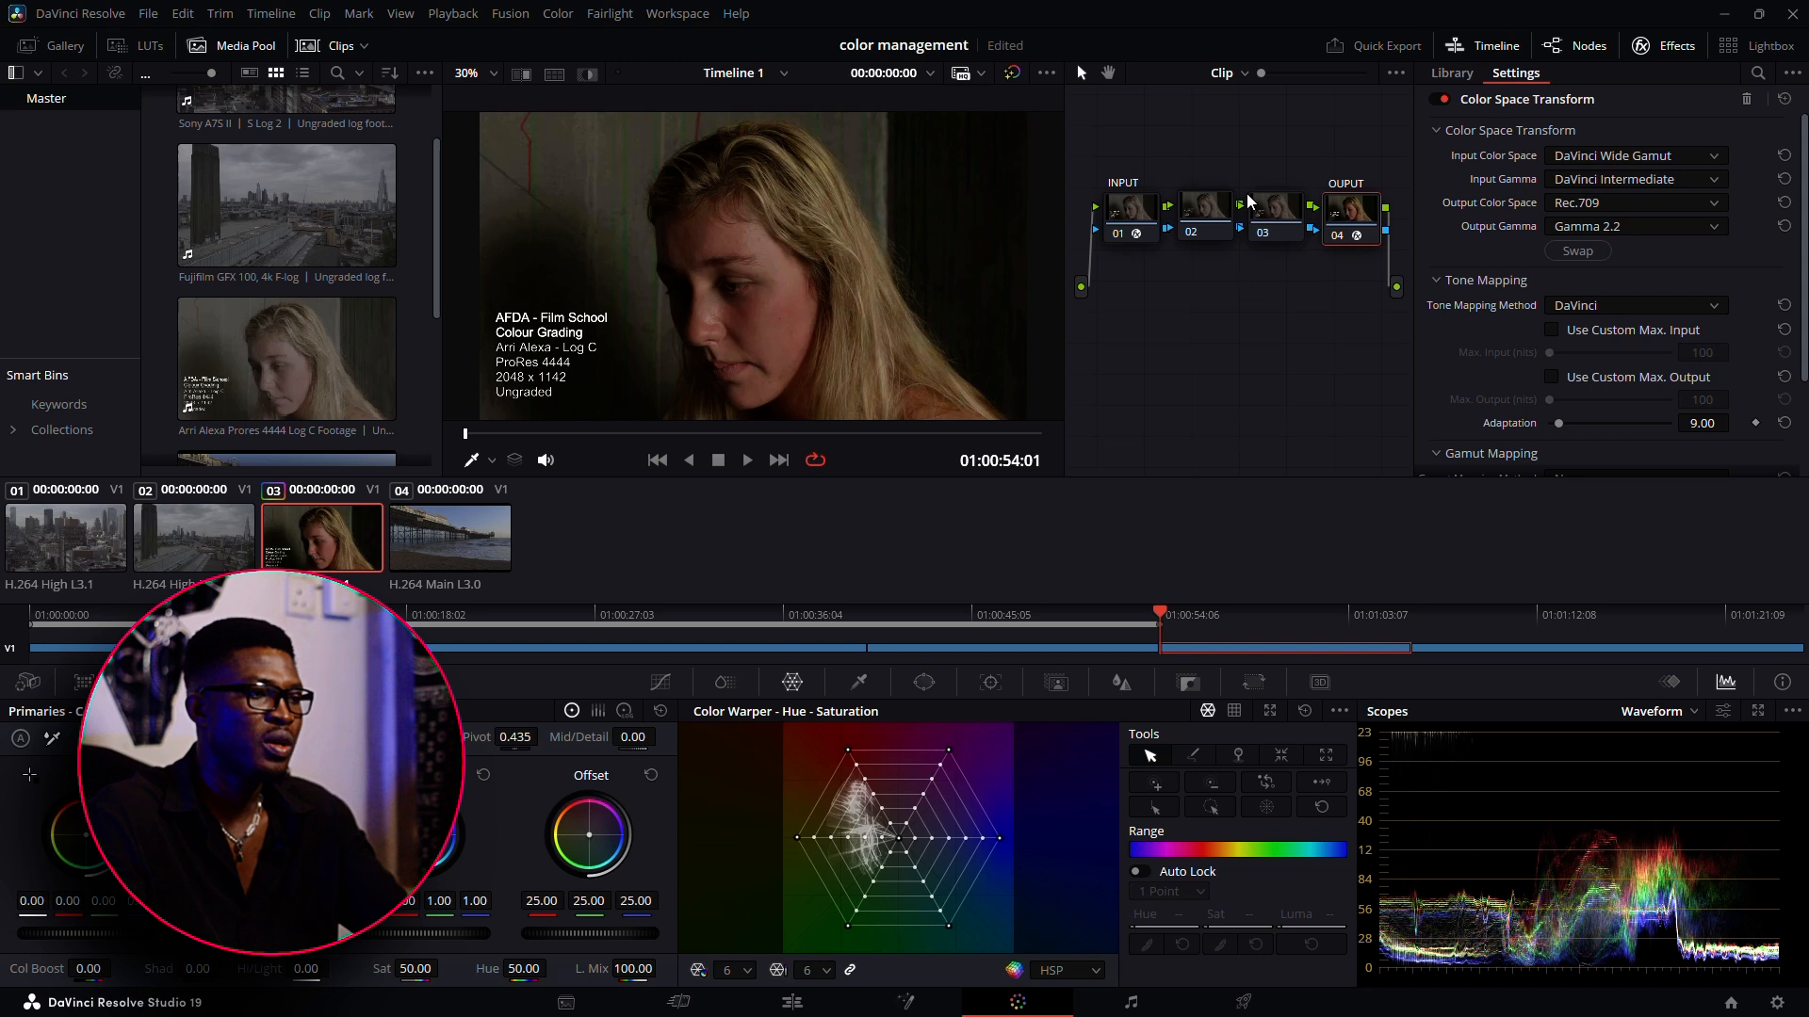
Compare the Color Warper hue-saturation plot and Color Space Transform settings across the INPUT, middle and OUPUT nodes
{"action": "left_click", "coordinate": [1182, 232]}
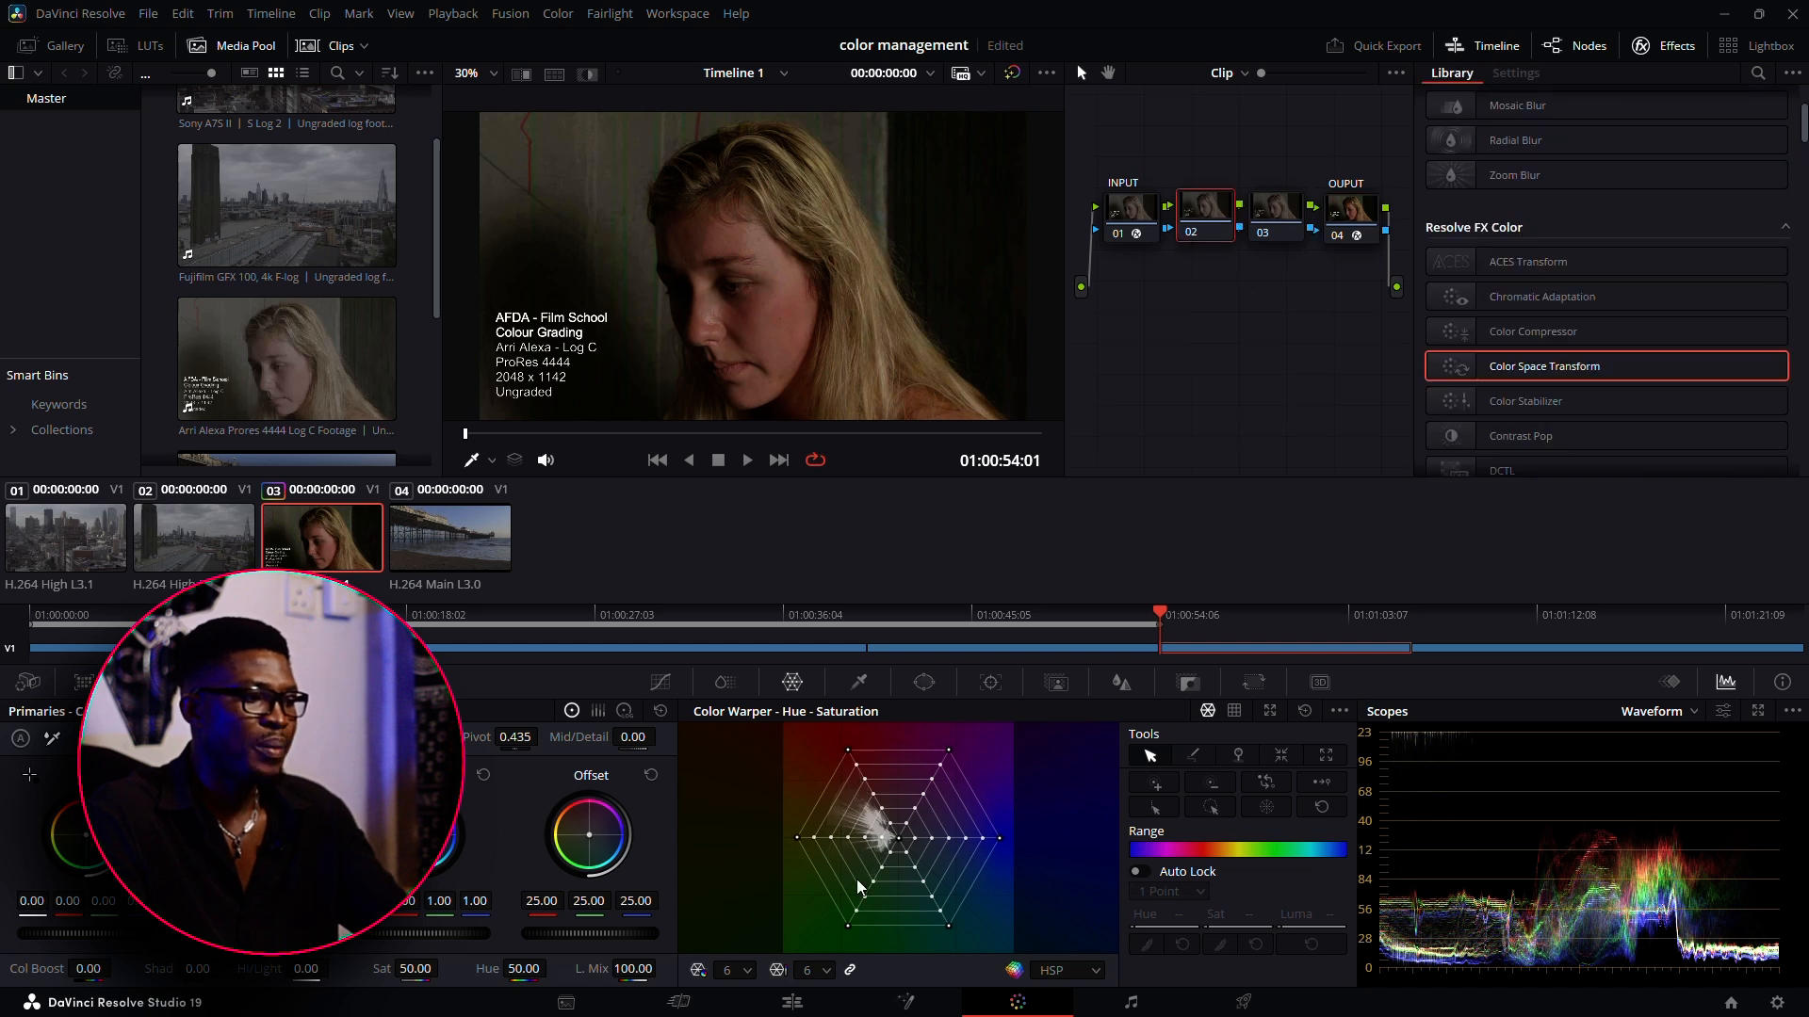
{"action": "left_click", "coordinate": [1277, 221]}
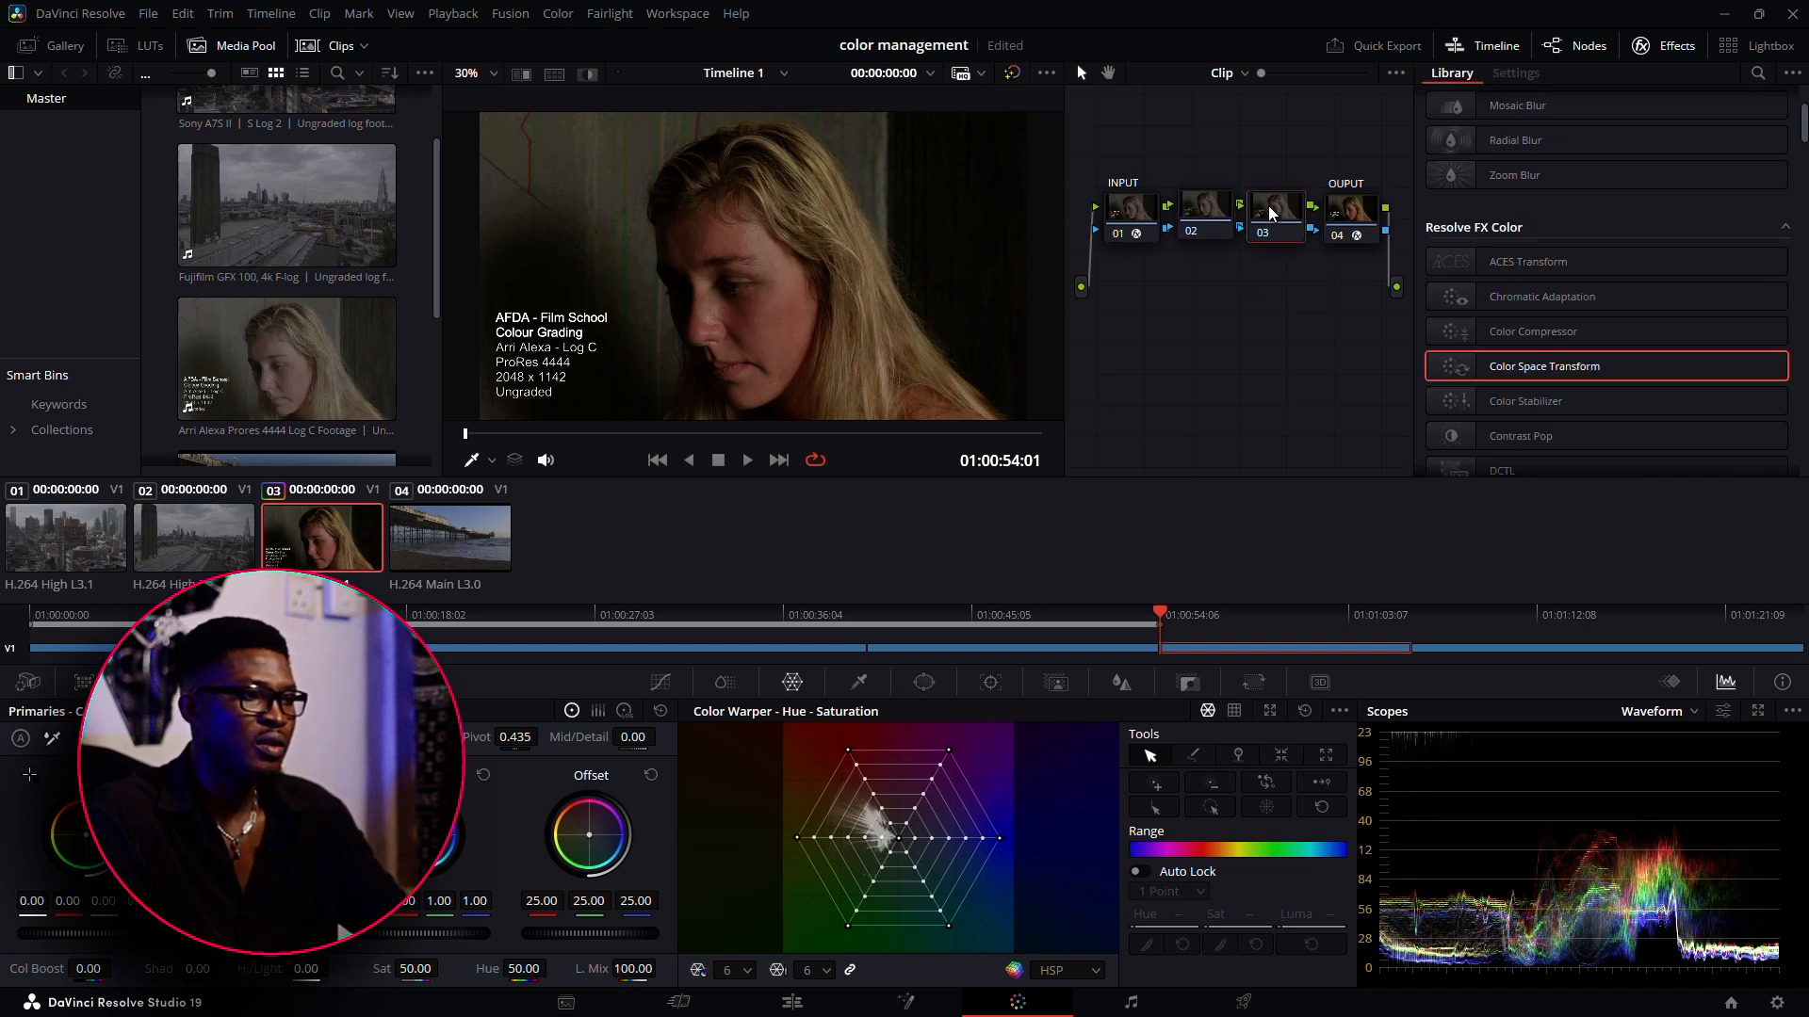
{"action": "left_click", "coordinate": [1212, 222]}
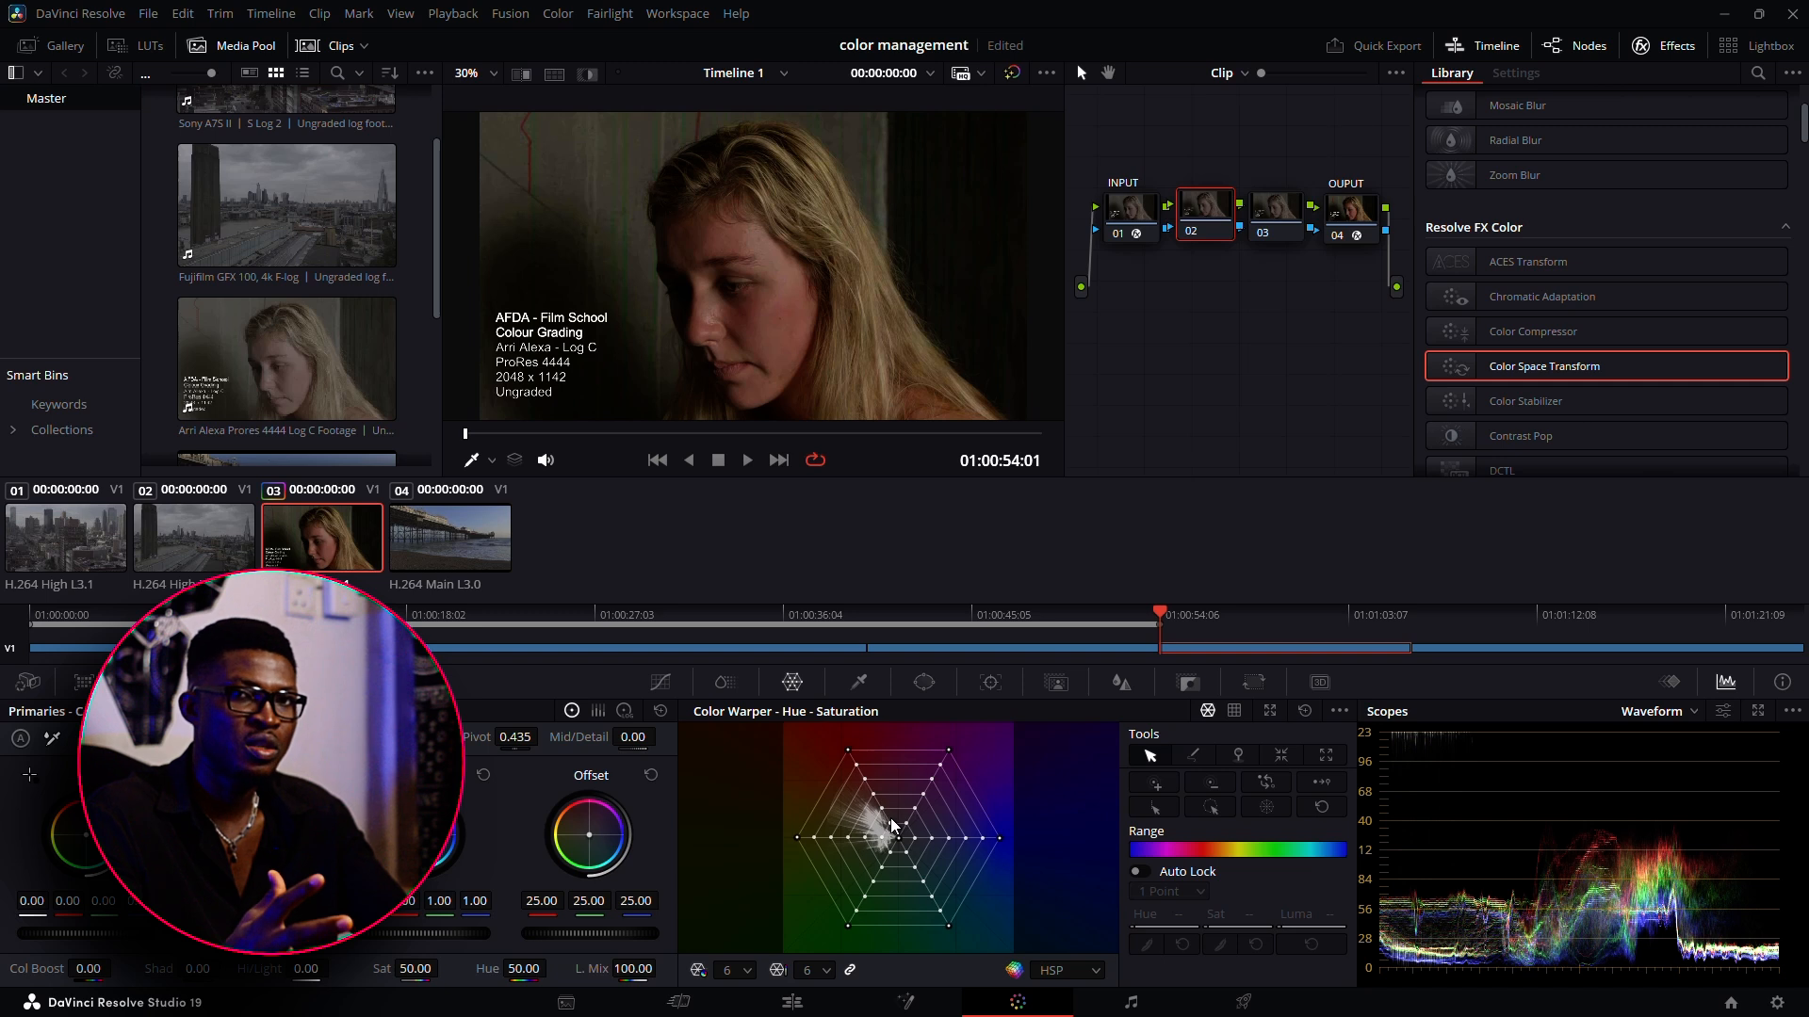
{"action": "left_click_drag", "start_coordinate": [1545, 365], "coordinate": [1130, 212]}
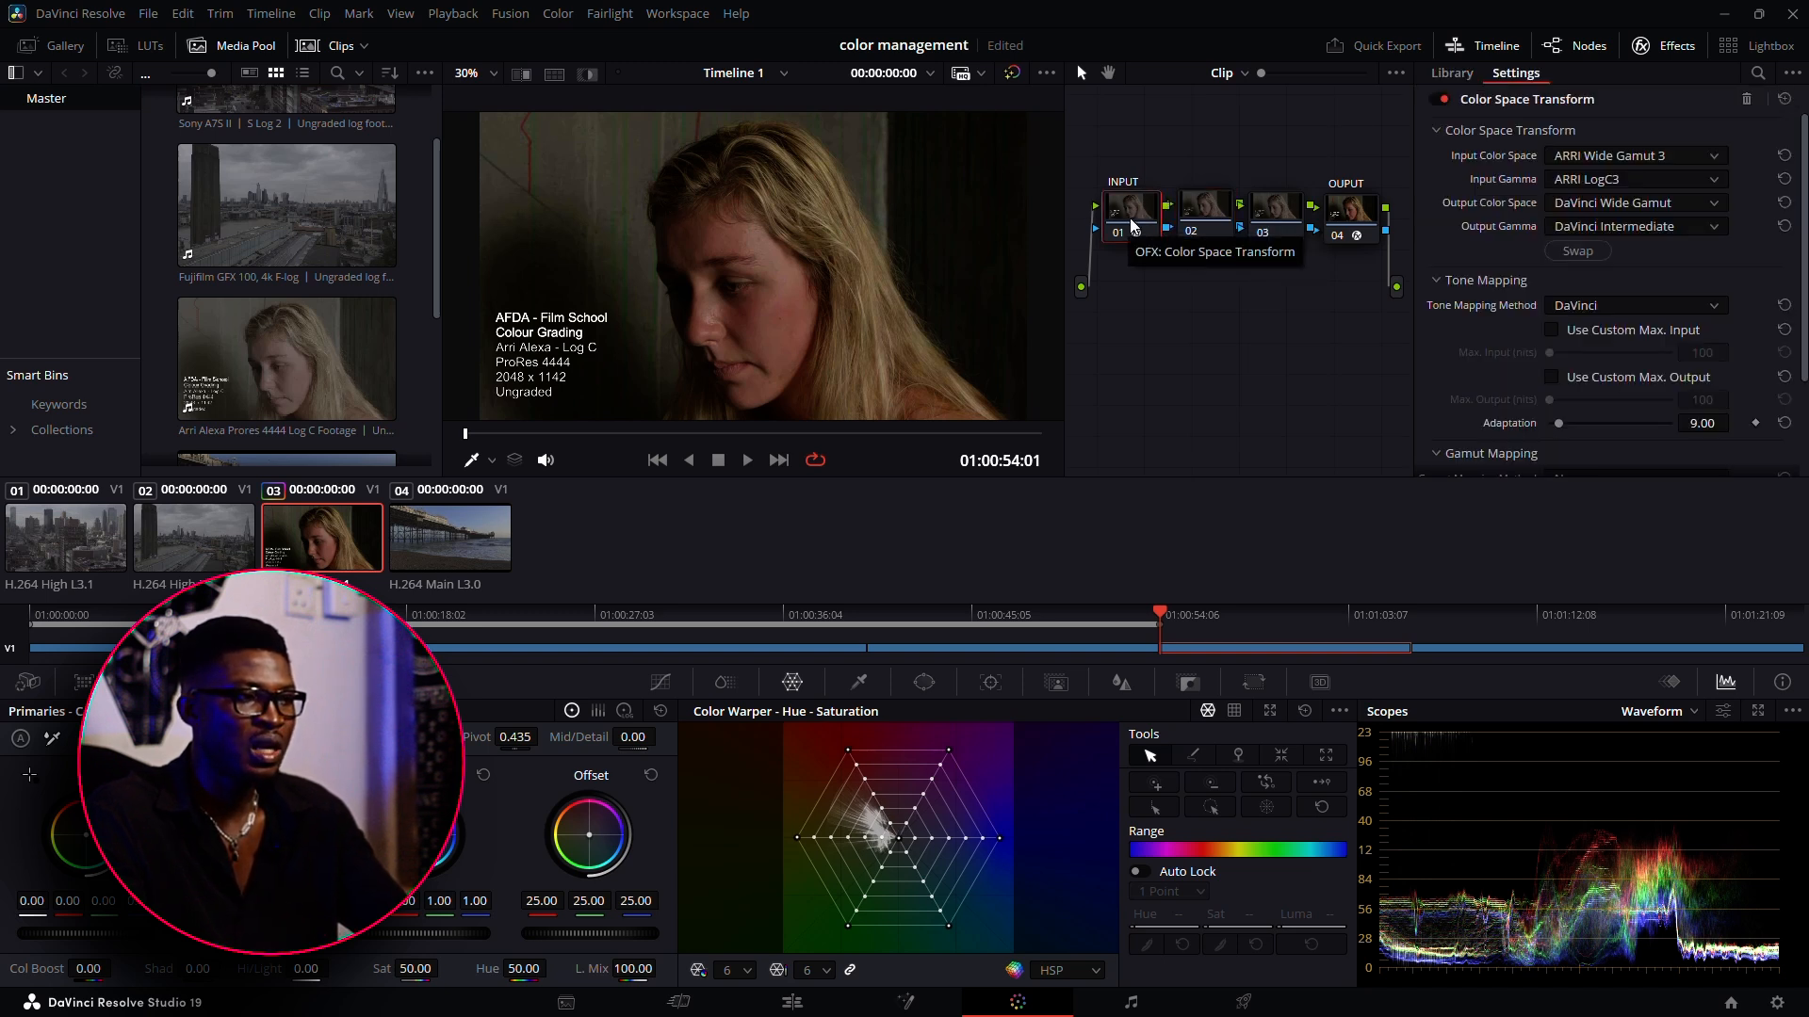
{"action": "left_click", "coordinate": [1198, 219]}
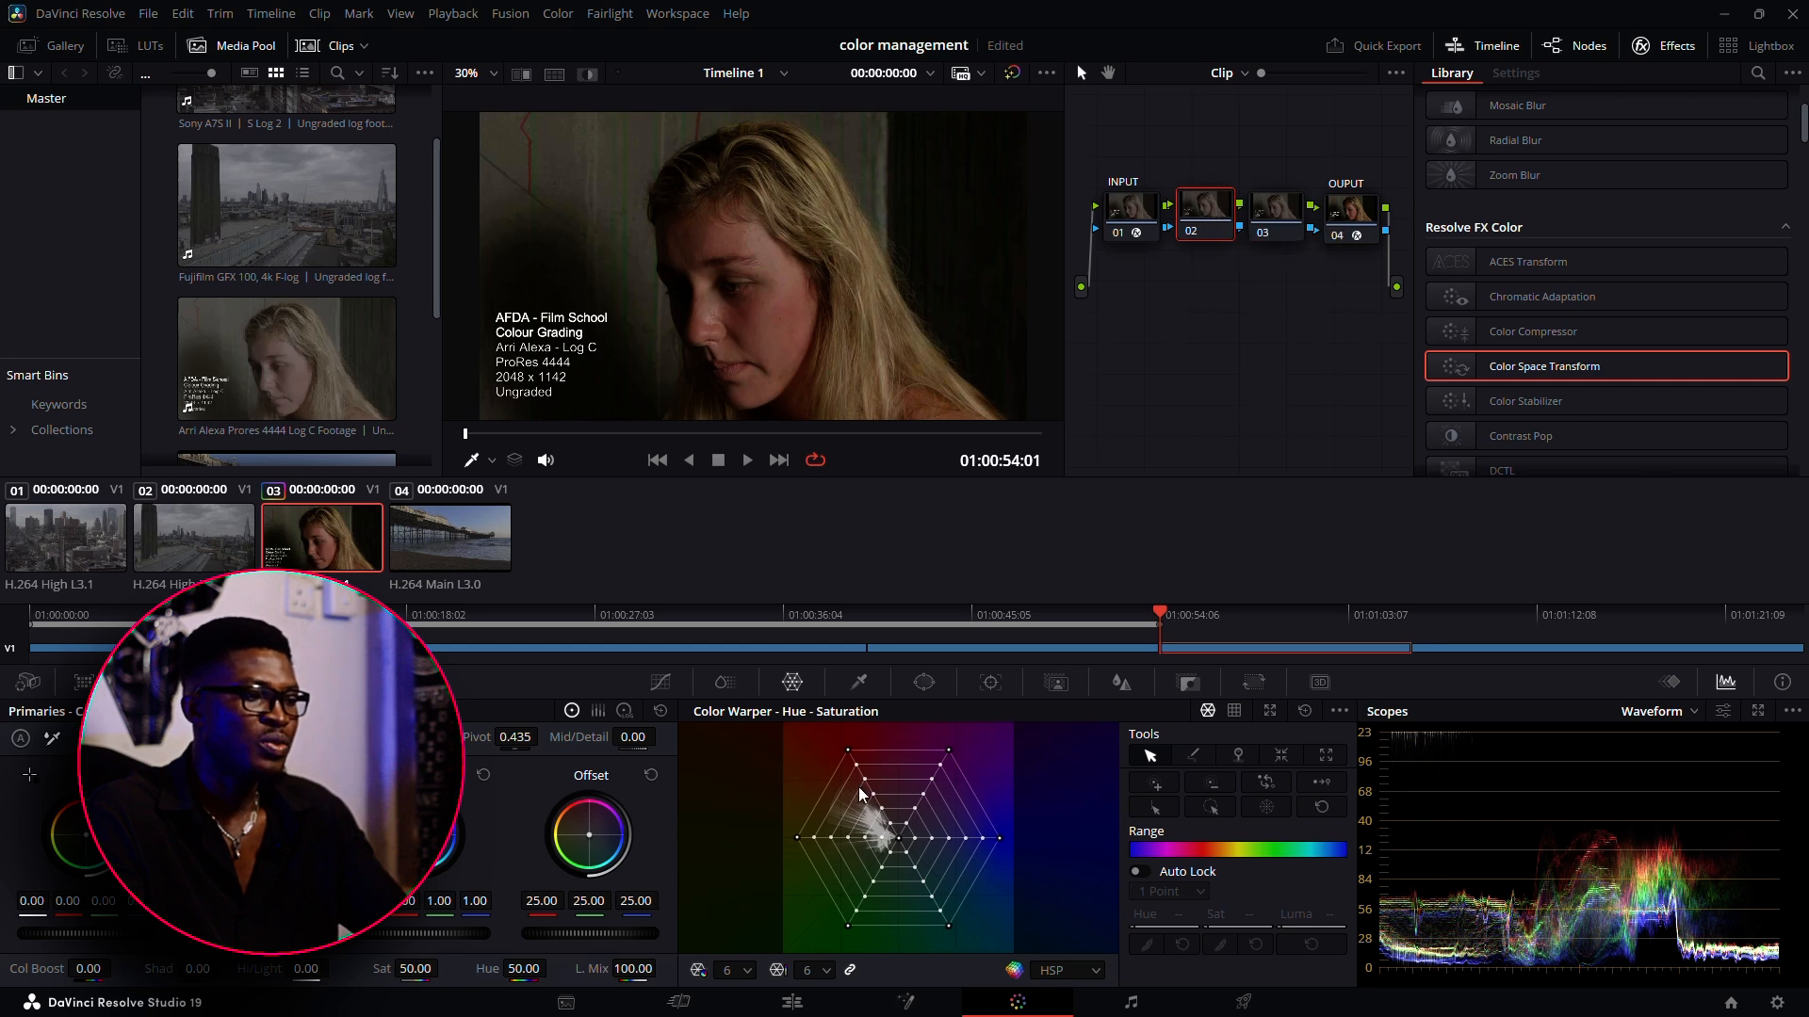
{"action": "left_click", "coordinate": [1345, 224]}
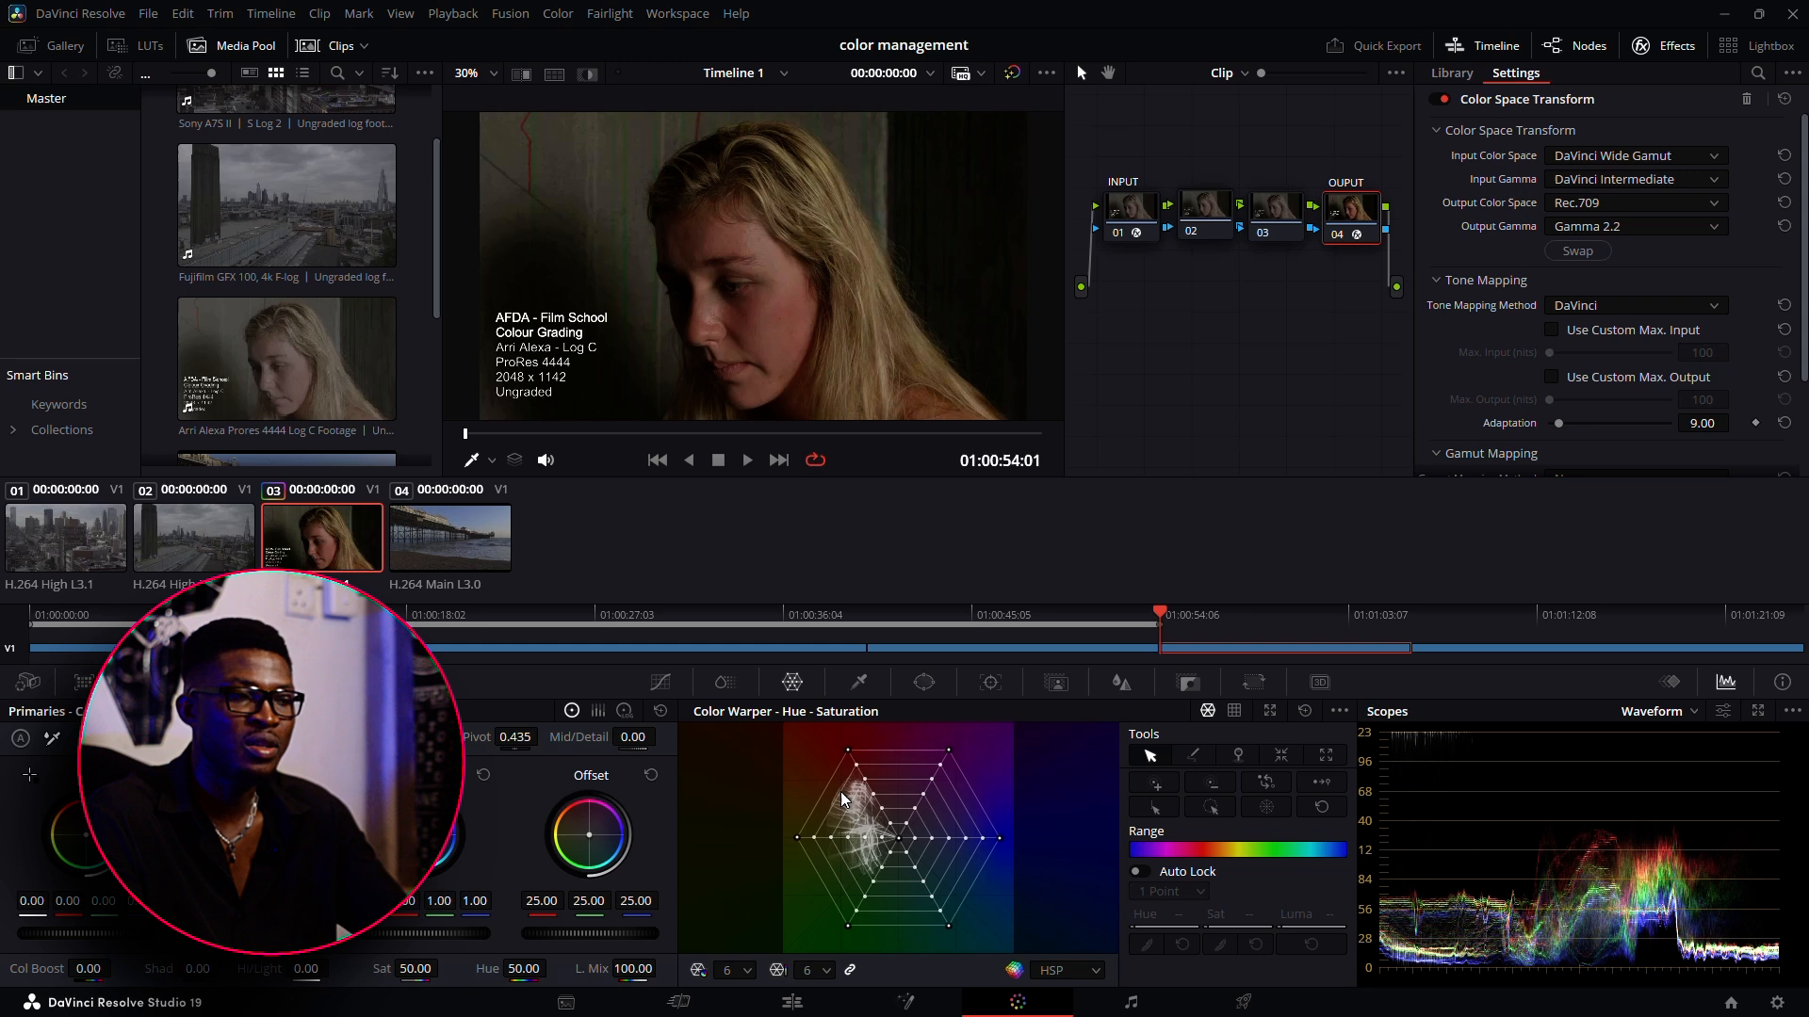
{"action": "left_click", "coordinate": [1286, 224]}
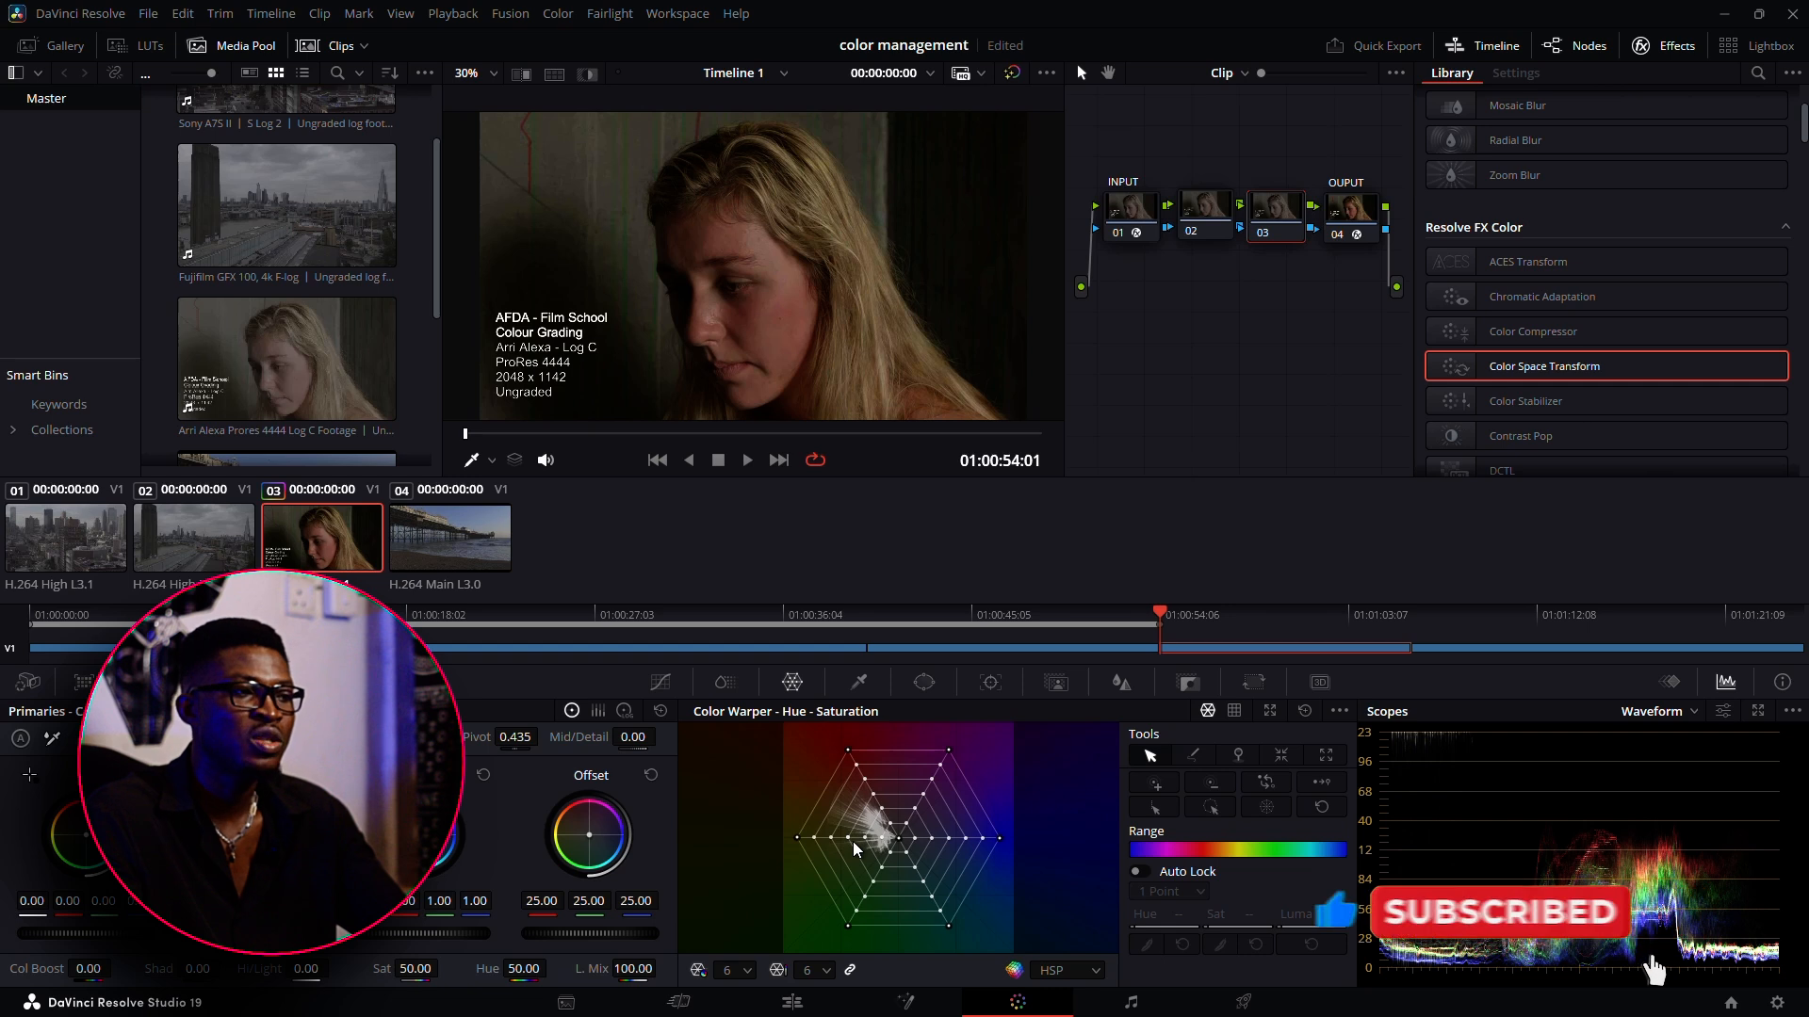
{"action": "left_click", "coordinate": [1349, 221]}
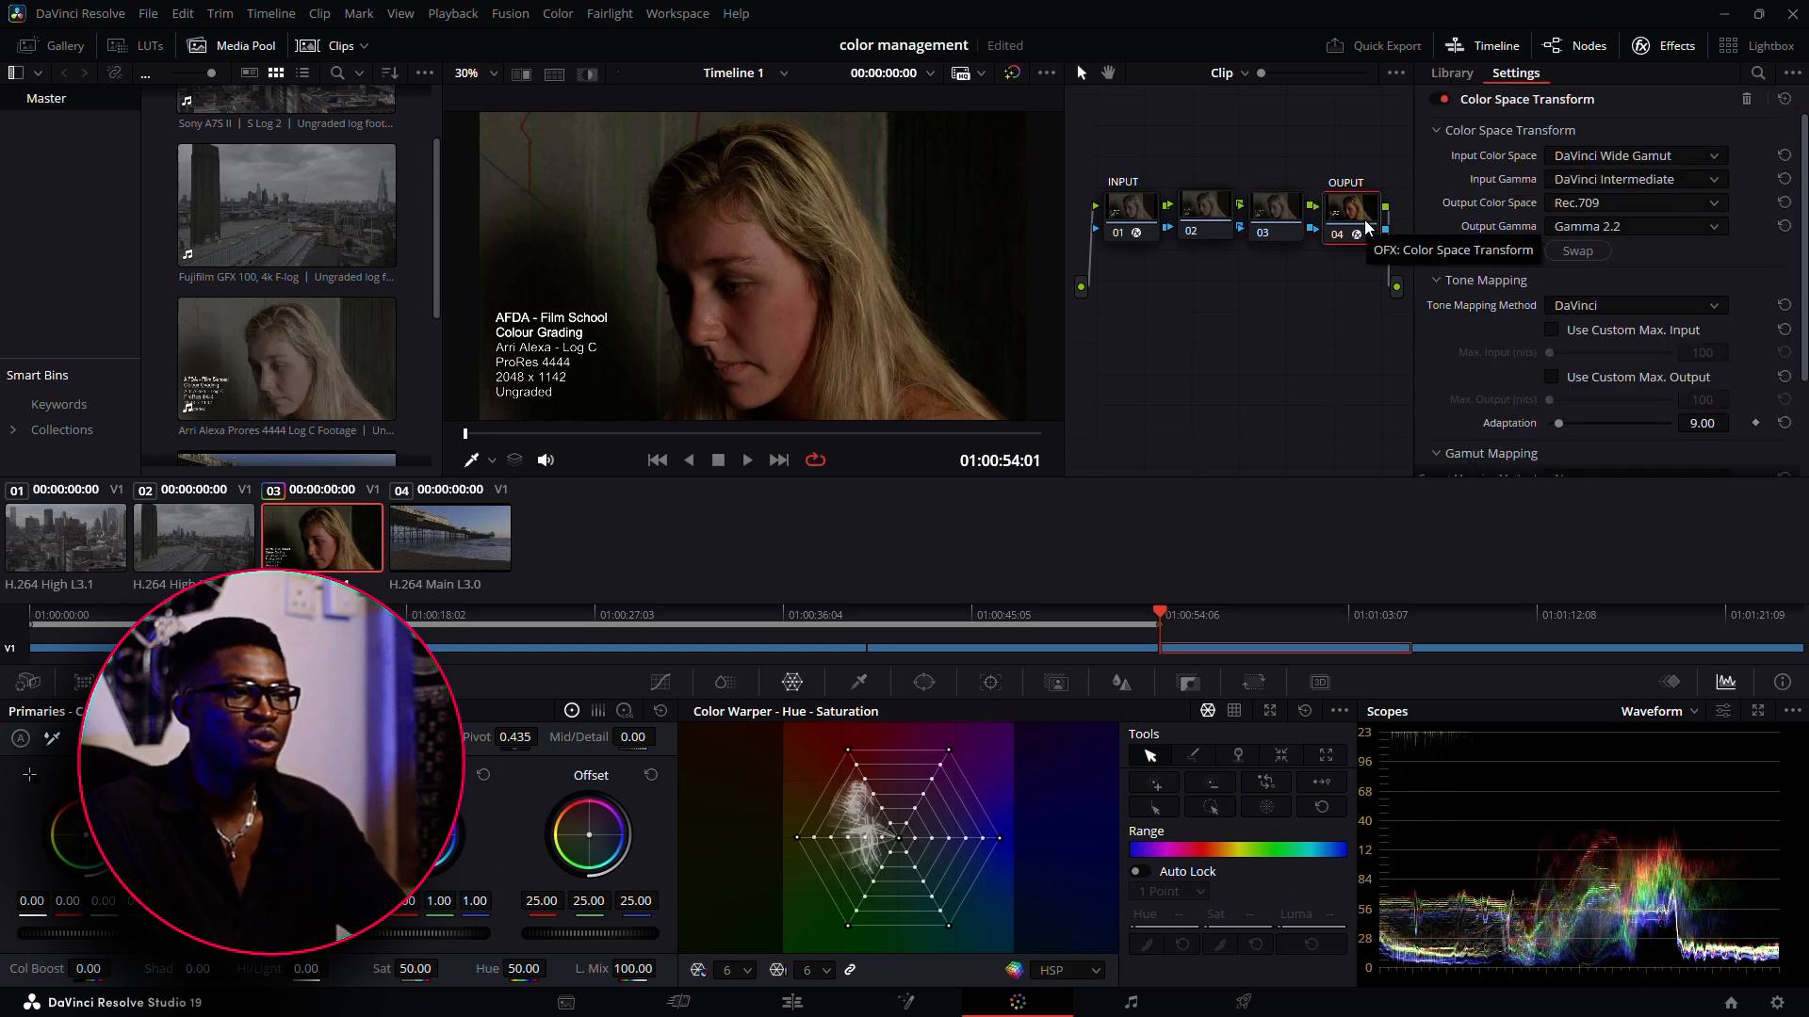
{"action": "left_click", "coordinate": [1276, 212]}
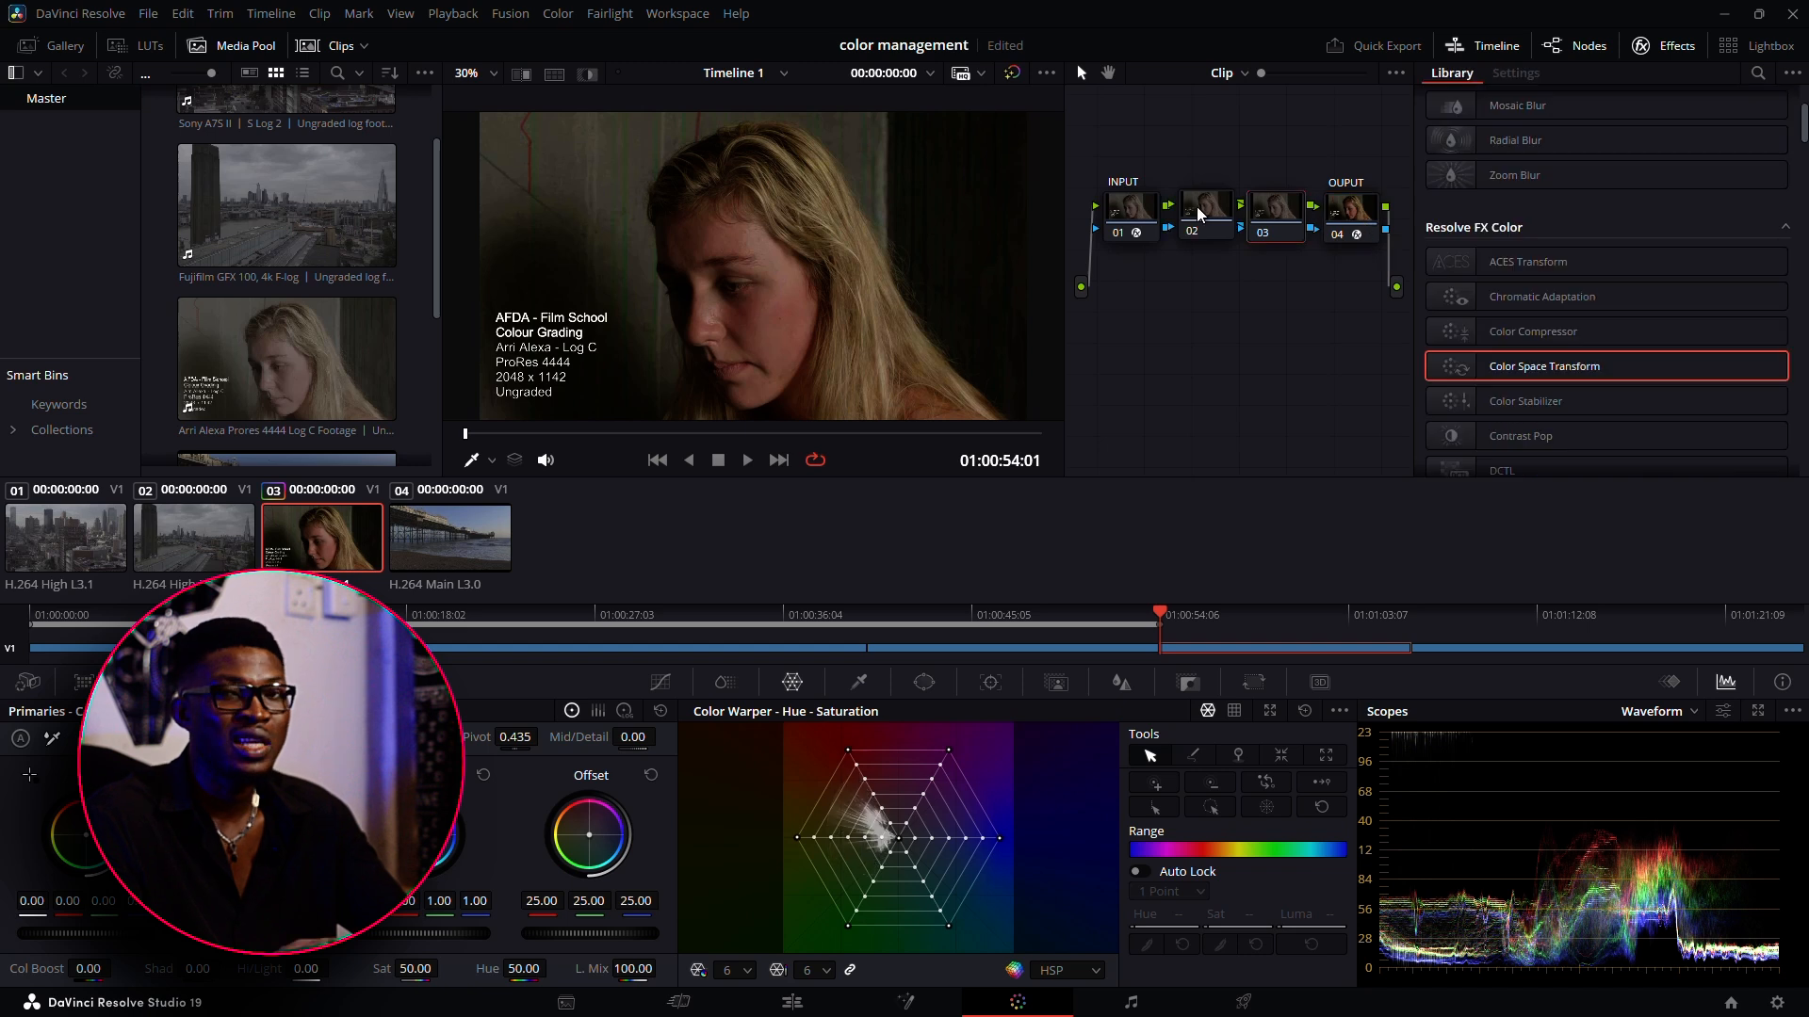
{"action": "left_click", "coordinate": [1197, 207]}
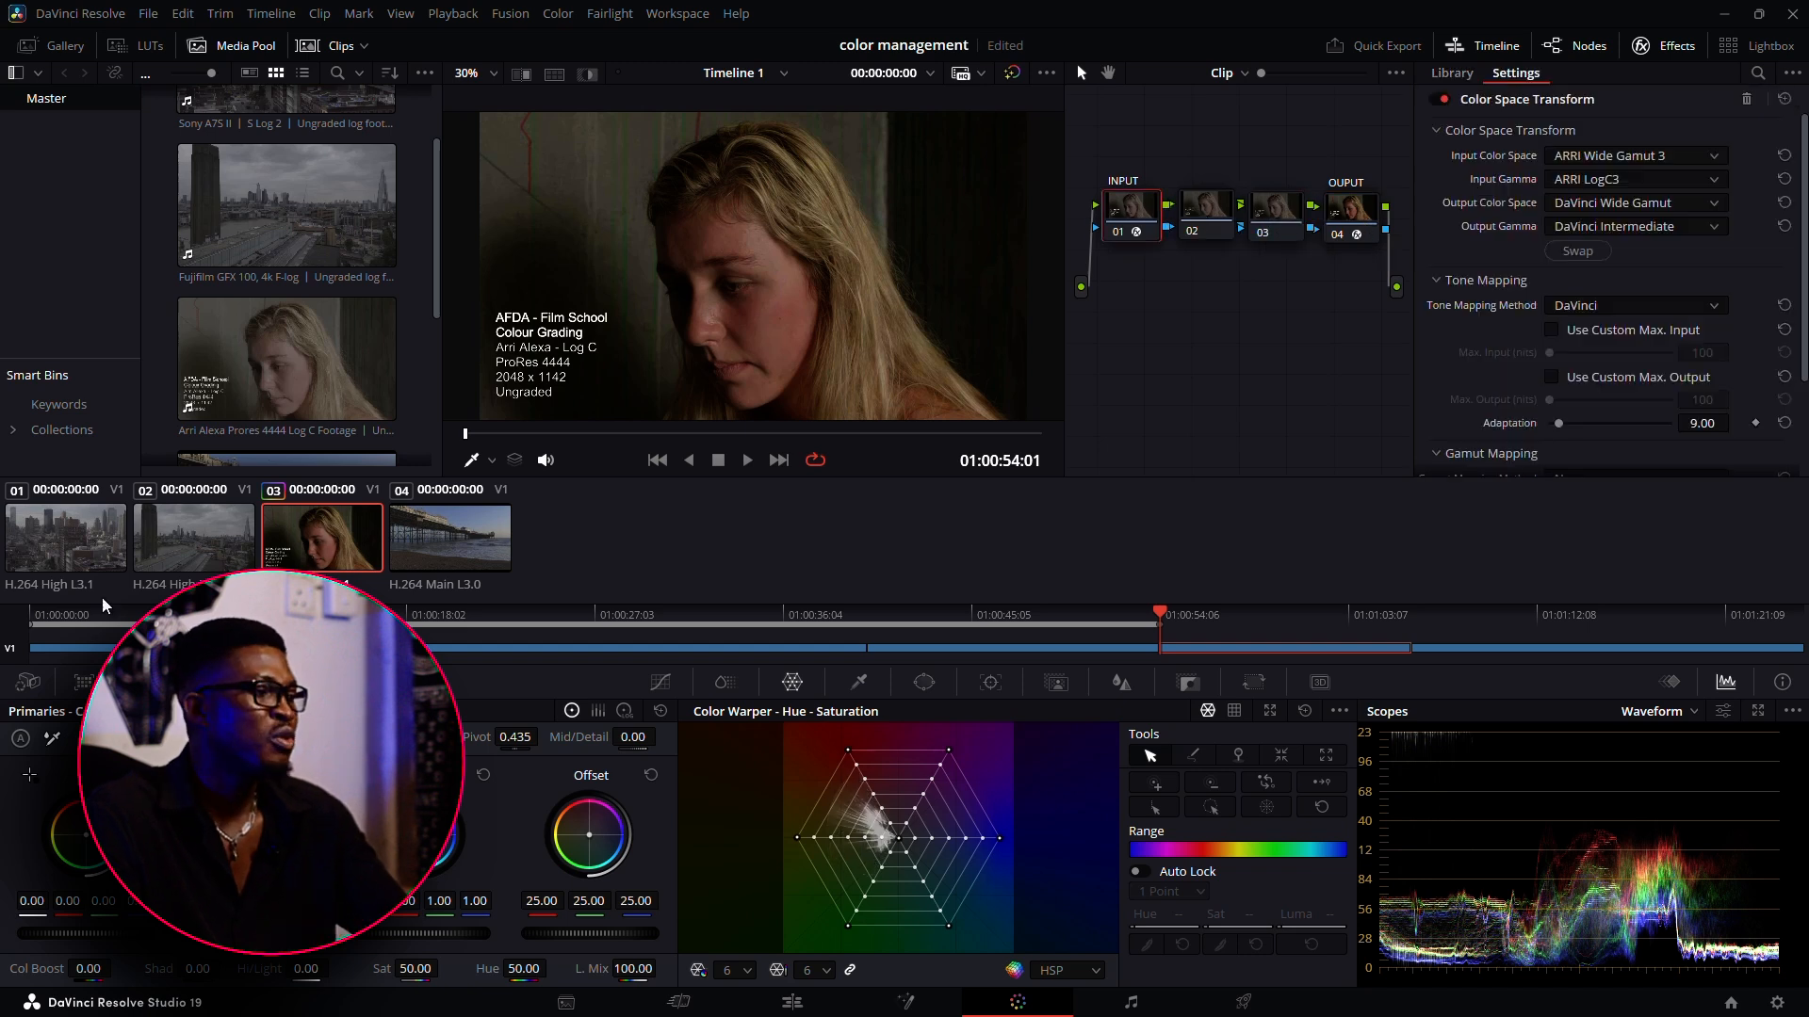
Compare the node graph of clip 02 with the node graph of ARRI clip 03
{"action": "left_click", "coordinate": [158, 533]}
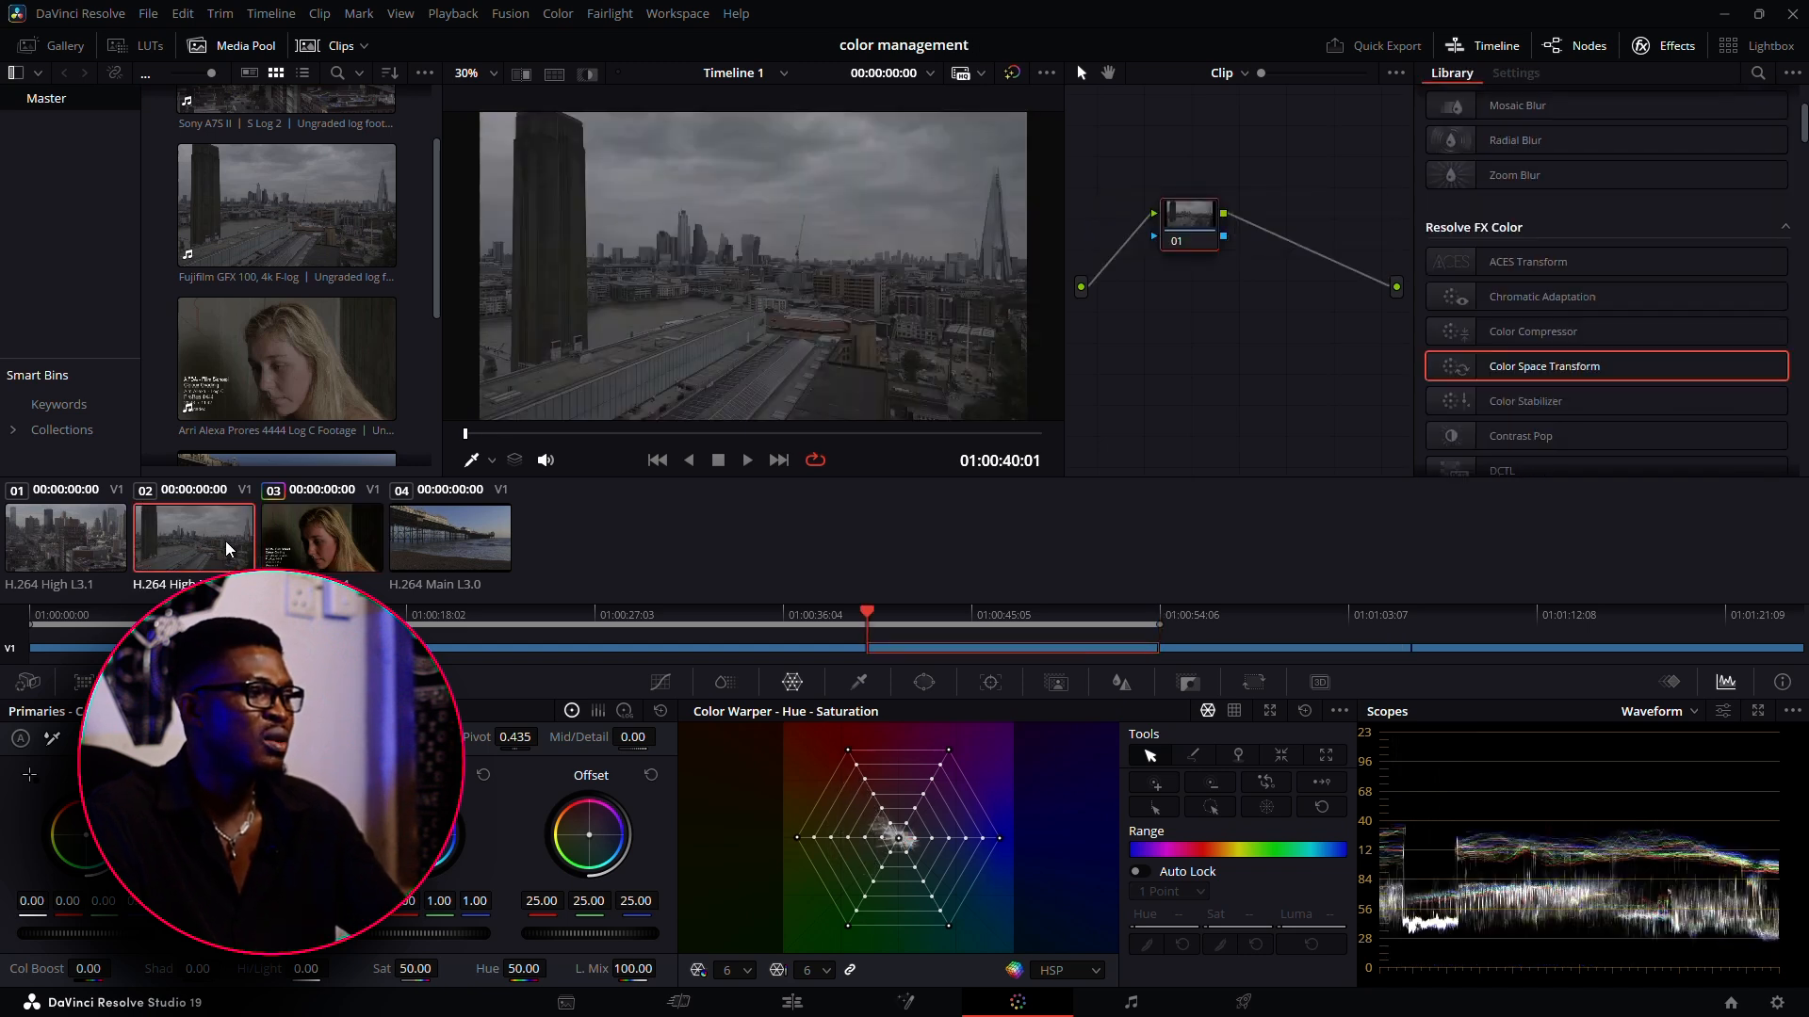
{"action": "left_click", "coordinate": [322, 533]}
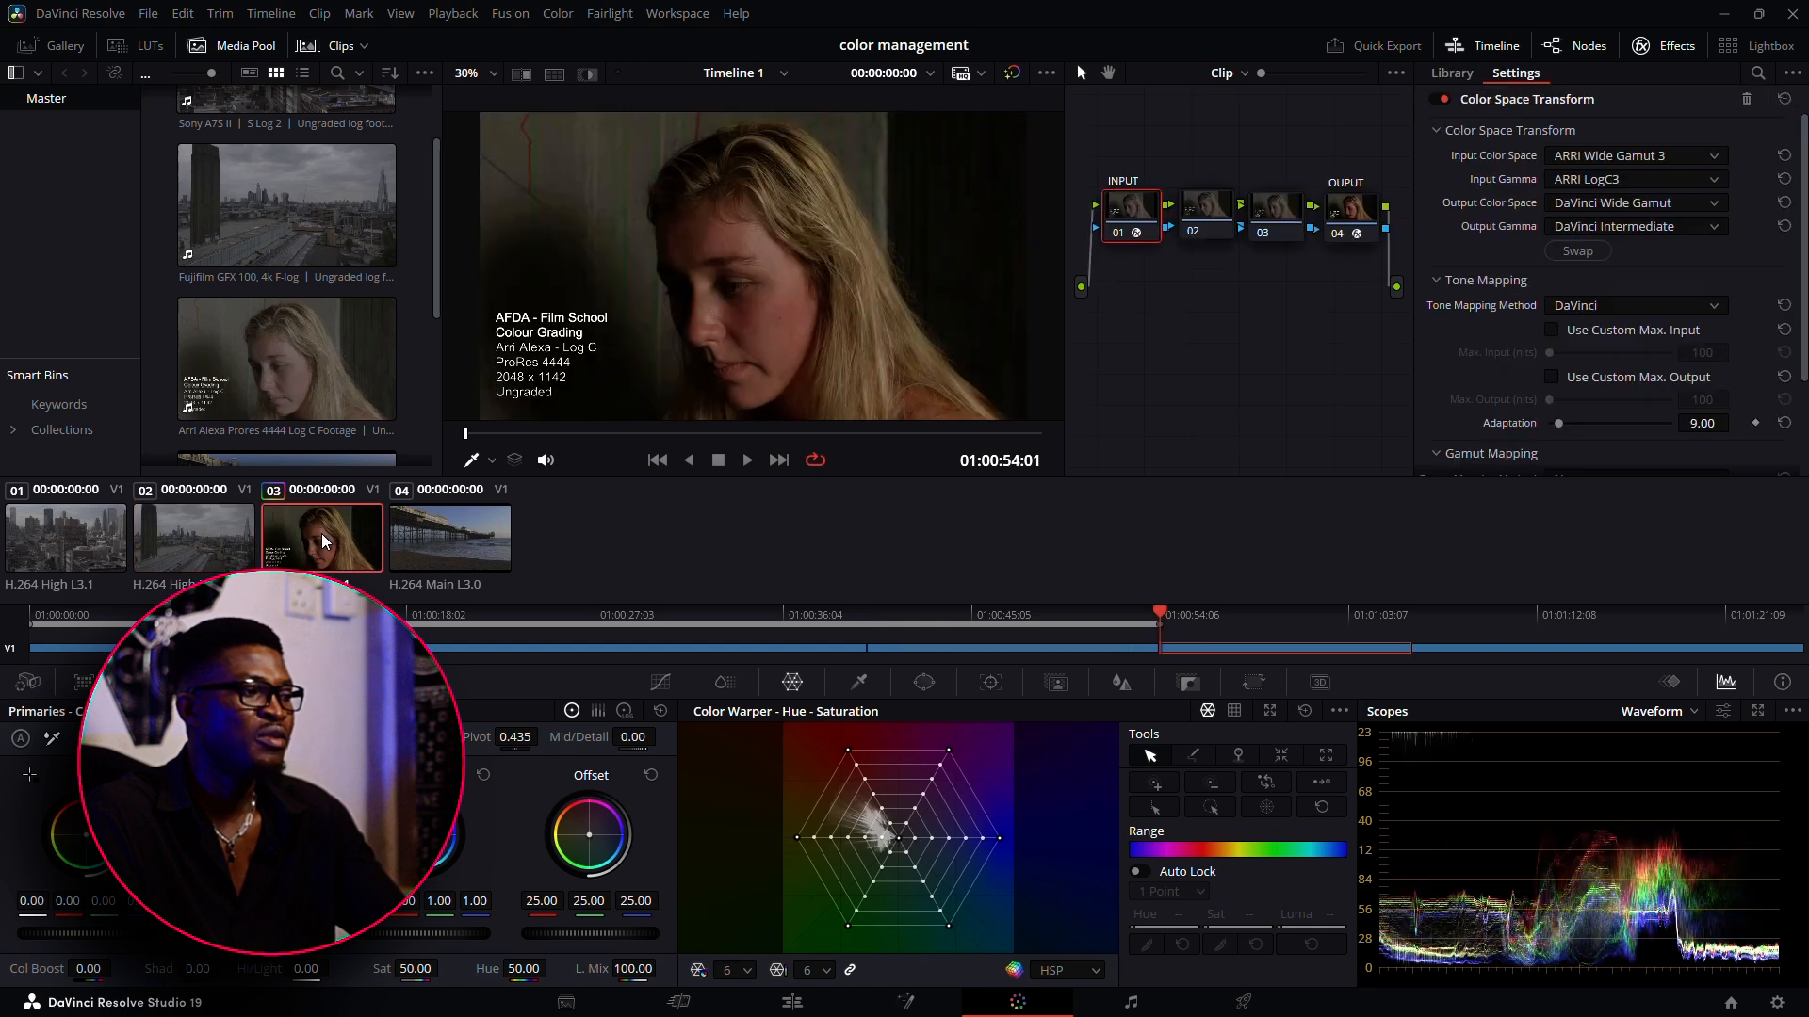
{"action": "left_click", "coordinate": [195, 554]}
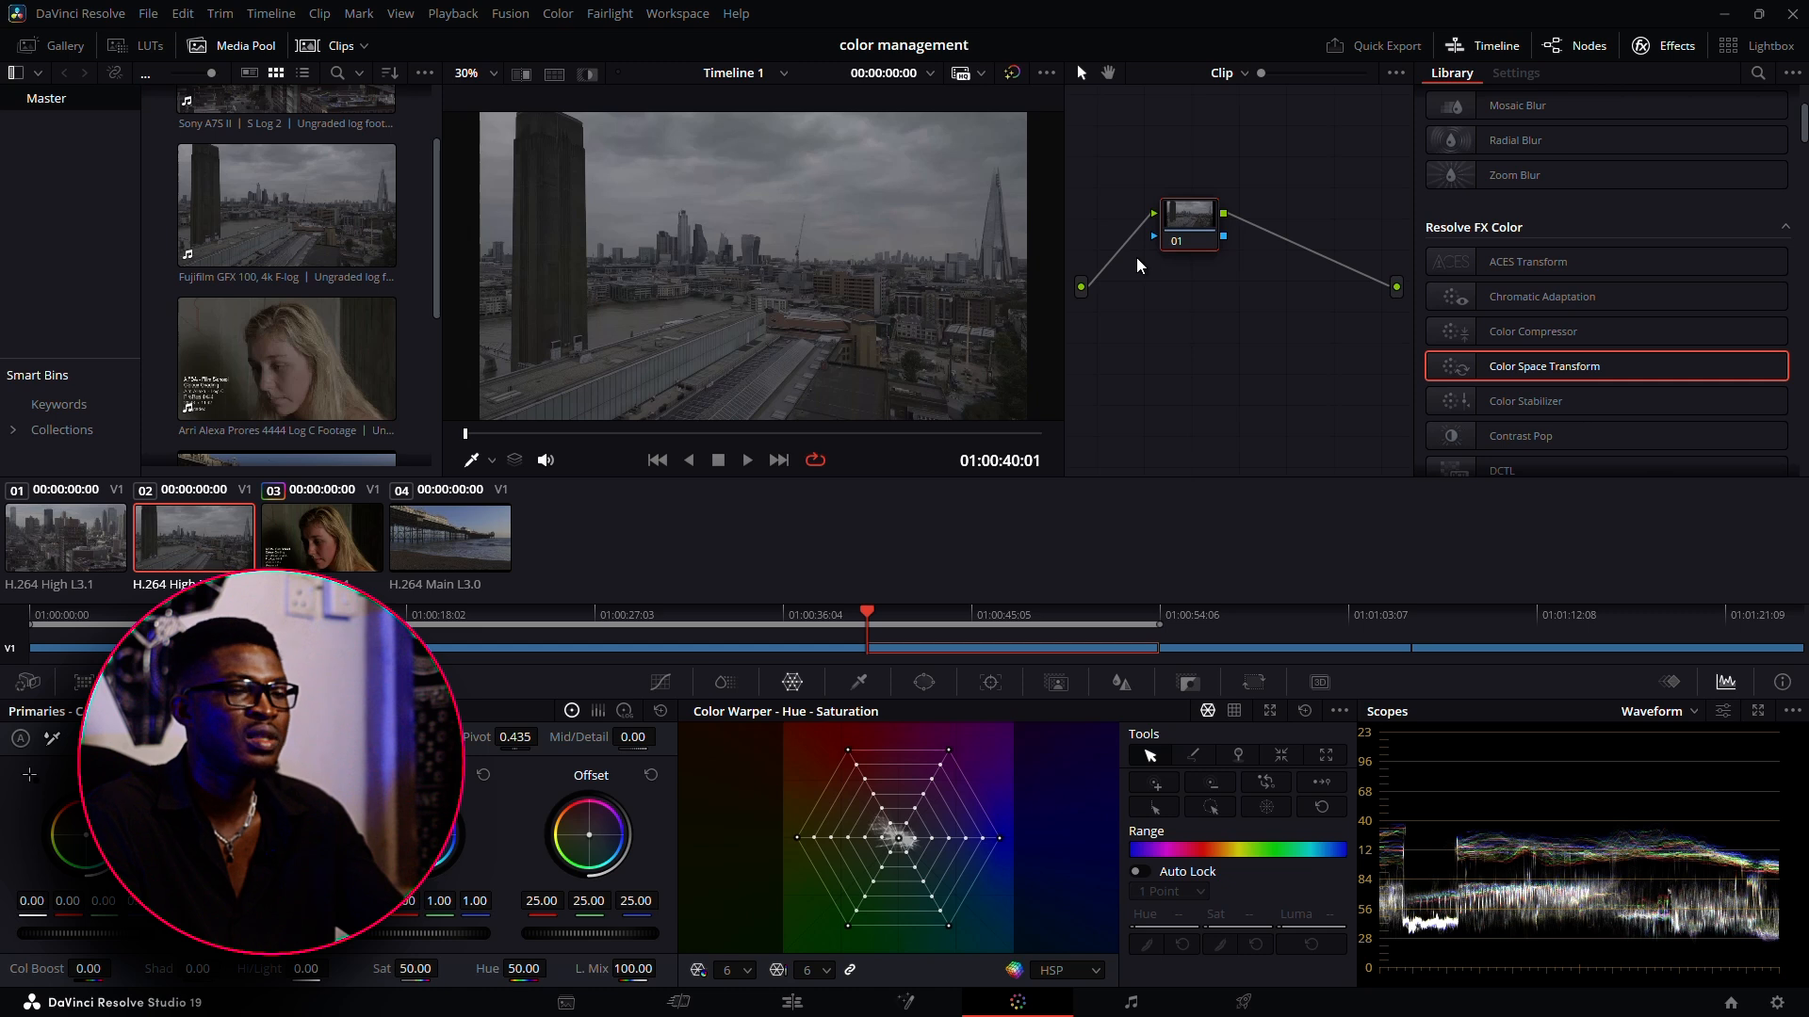
{"action": "key", "text": "Down"}
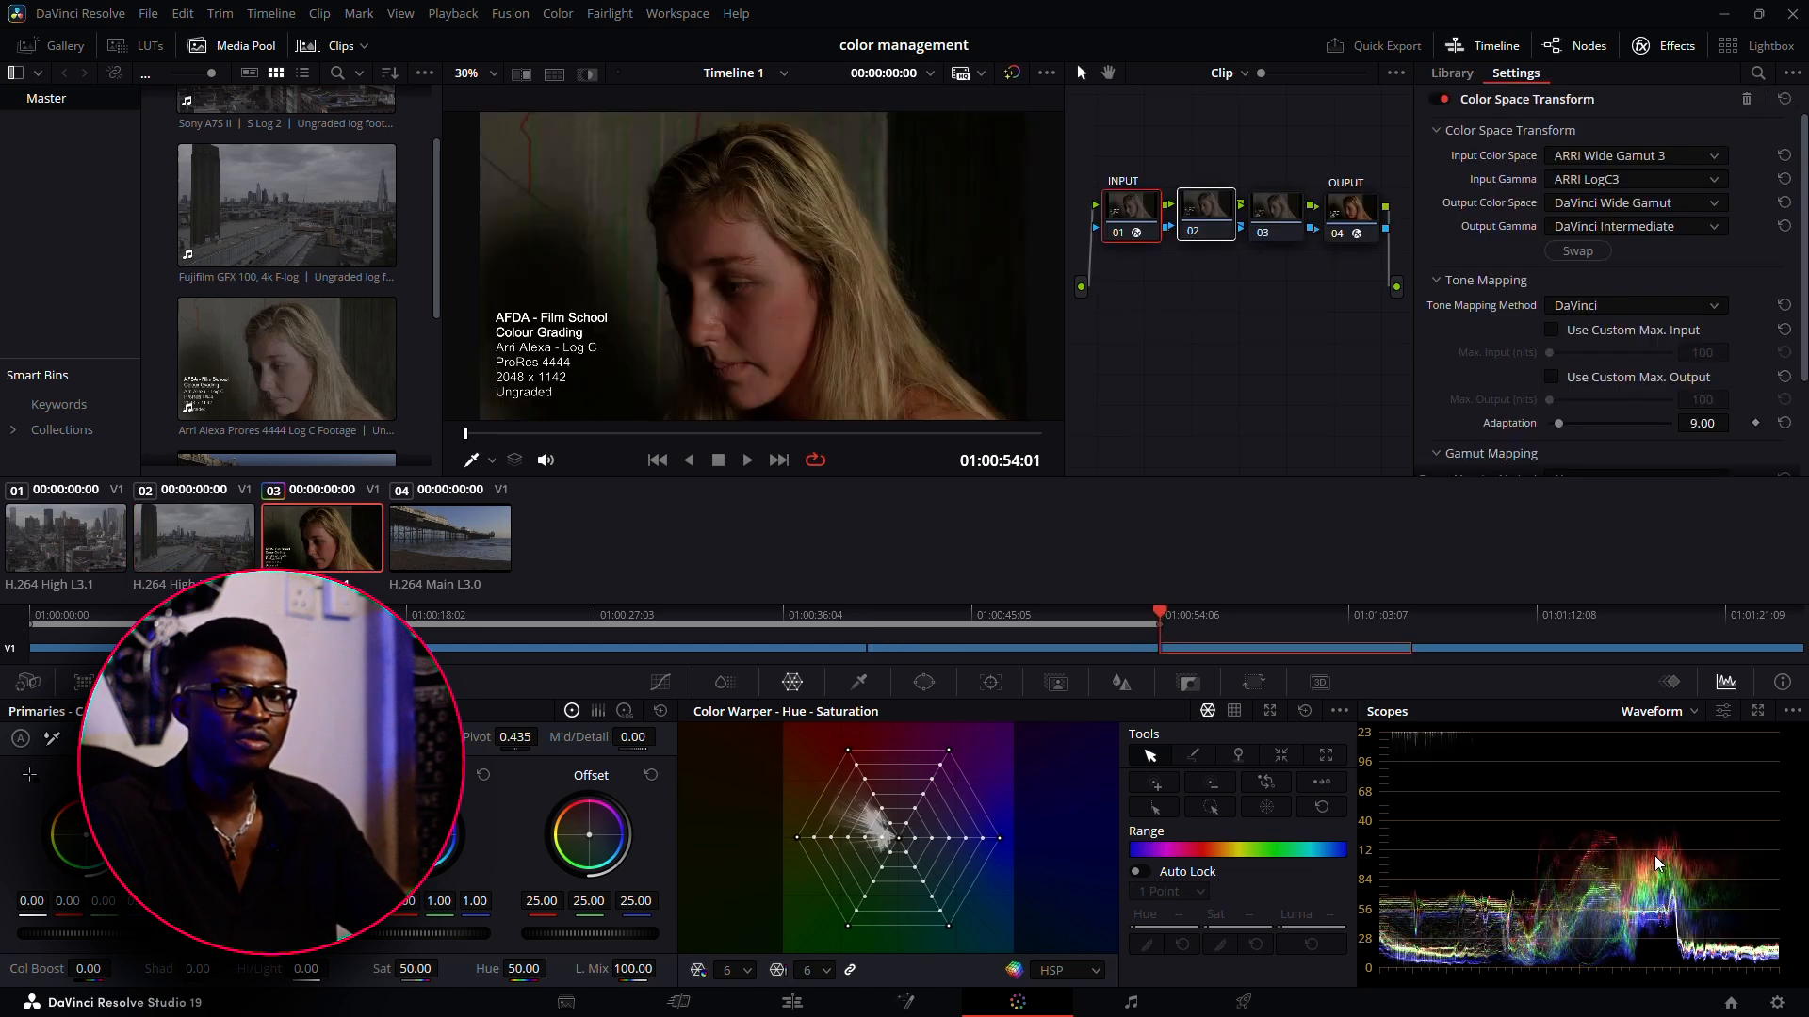
In the project's color management settings, set the color science to DaVinci YRGB Color Managed and disable automatic color management
{"action": "left_click", "coordinate": [1777, 1002]}
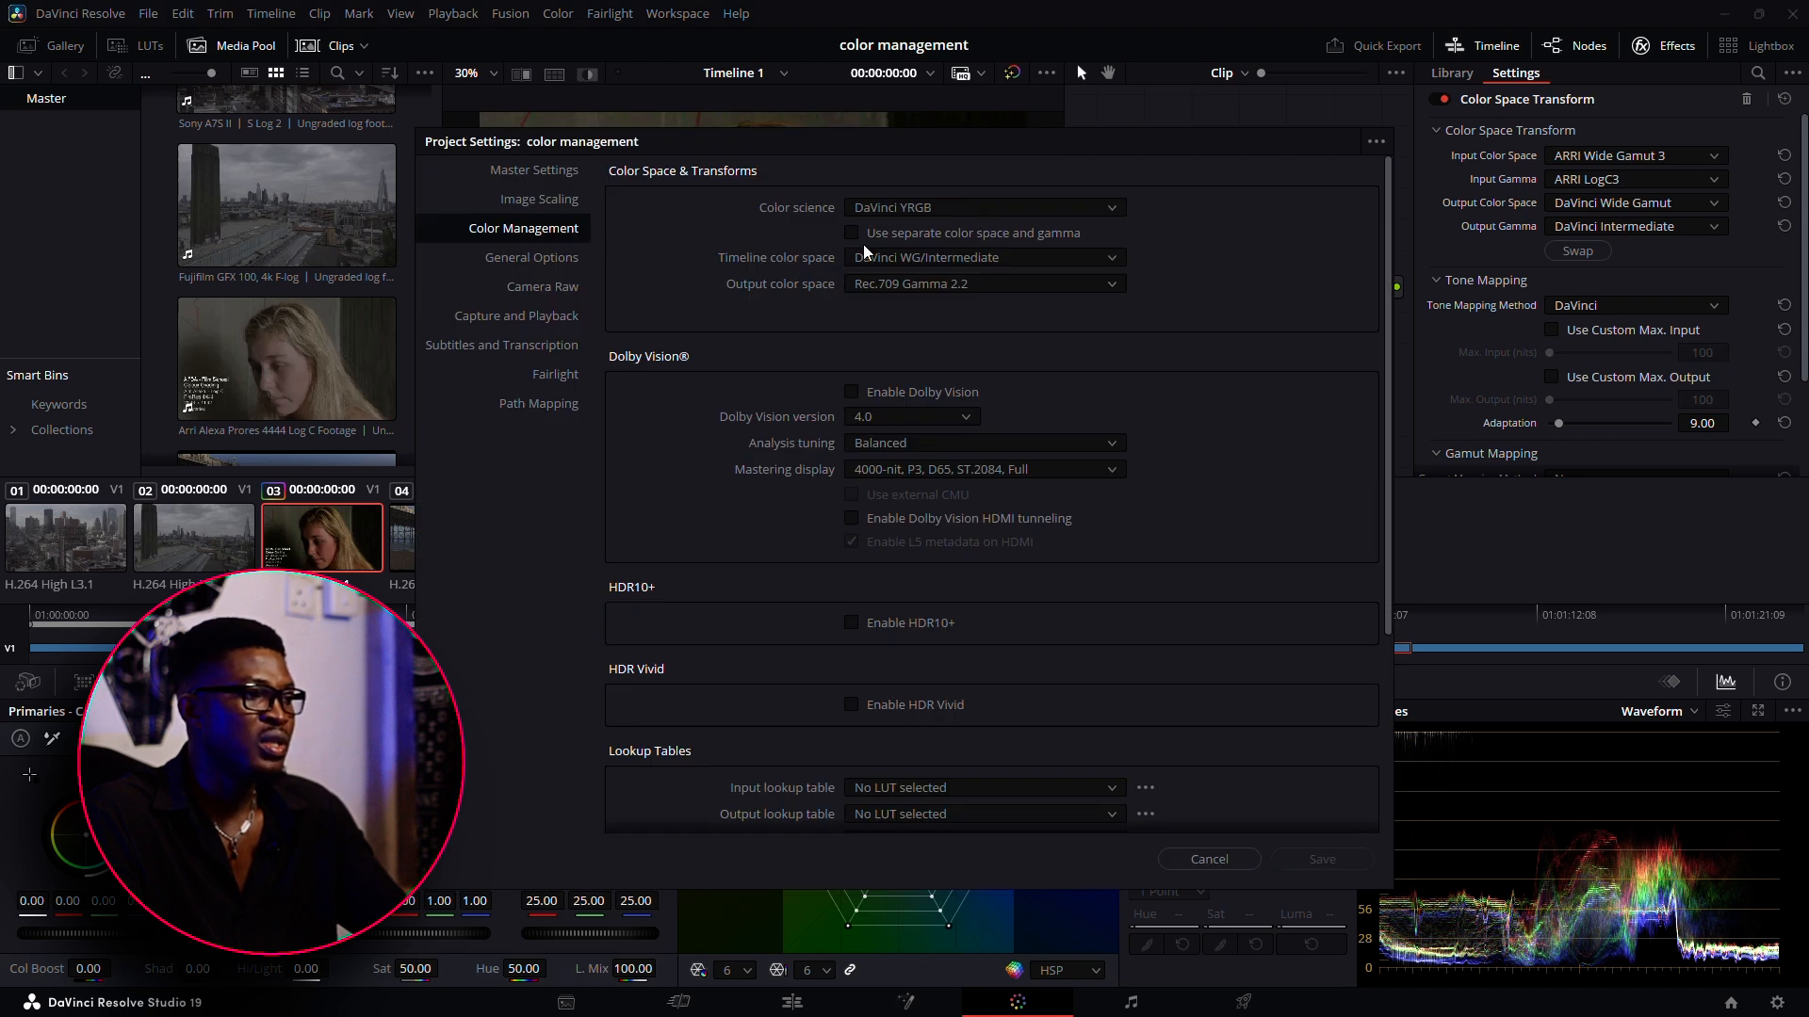
{"action": "left_click", "coordinate": [1207, 861]}
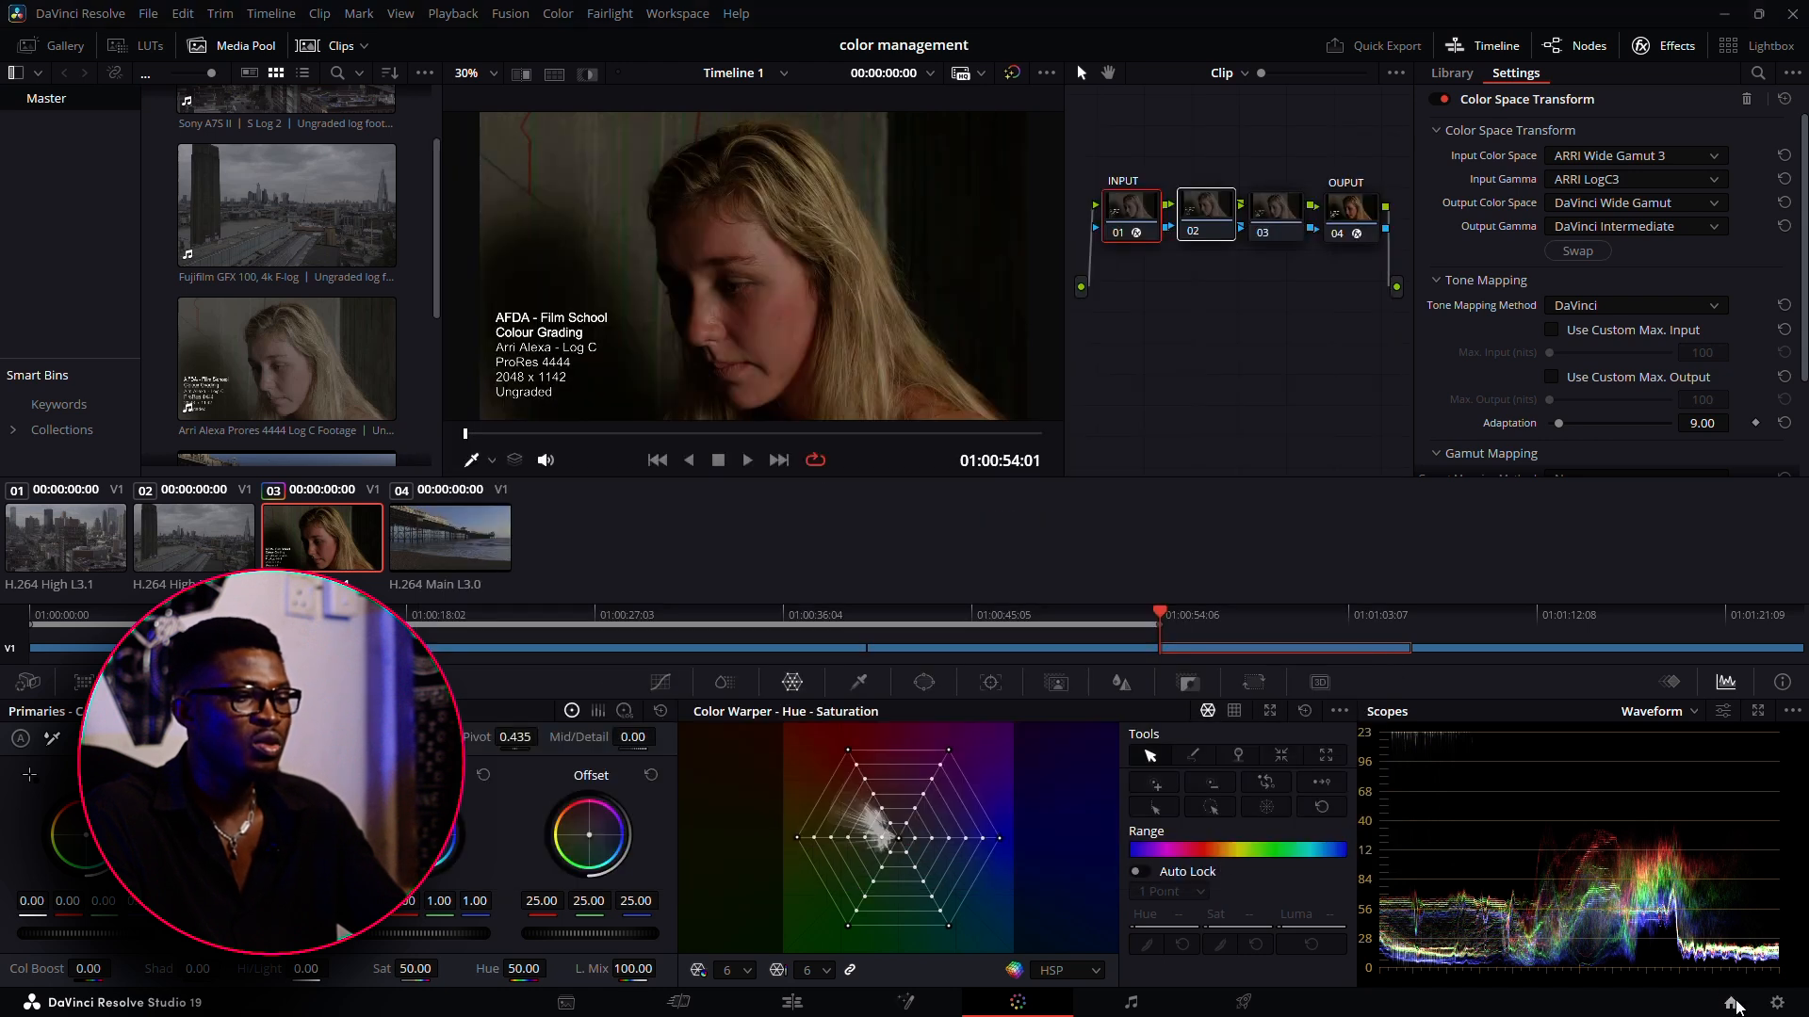
{"action": "left_click", "coordinate": [1777, 1002]}
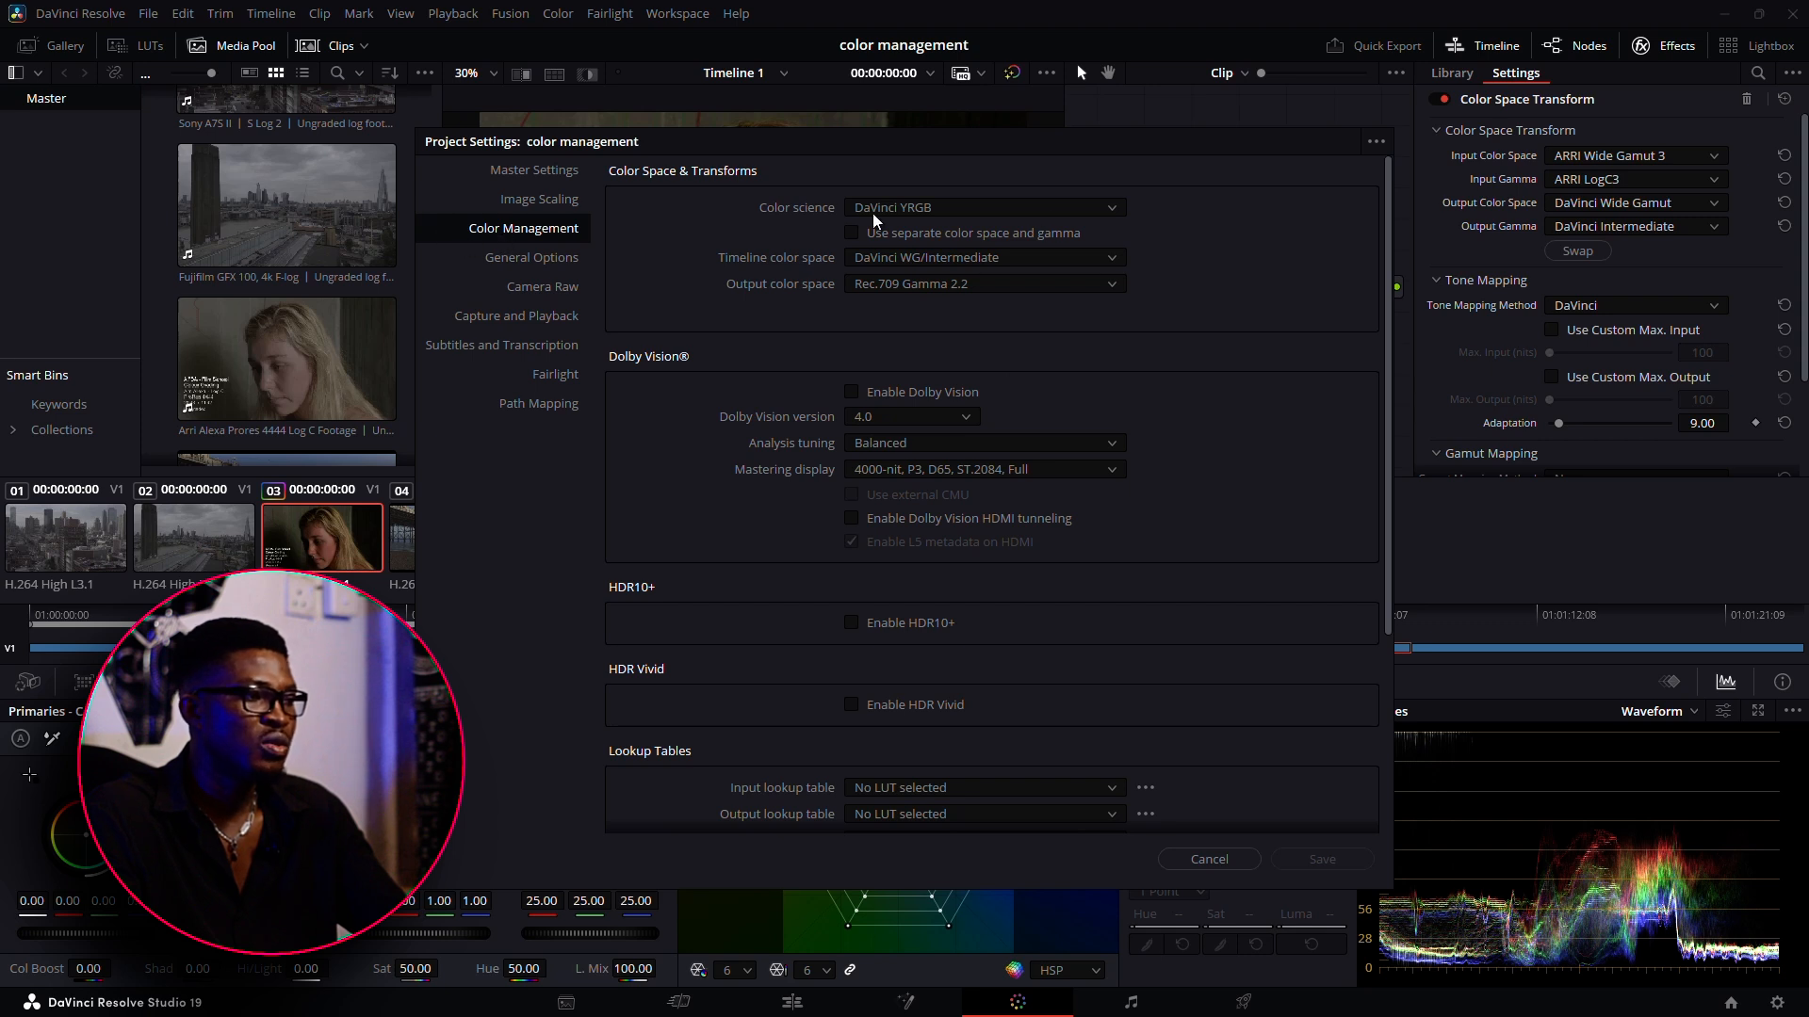
{"action": "left_click", "coordinate": [944, 209]}
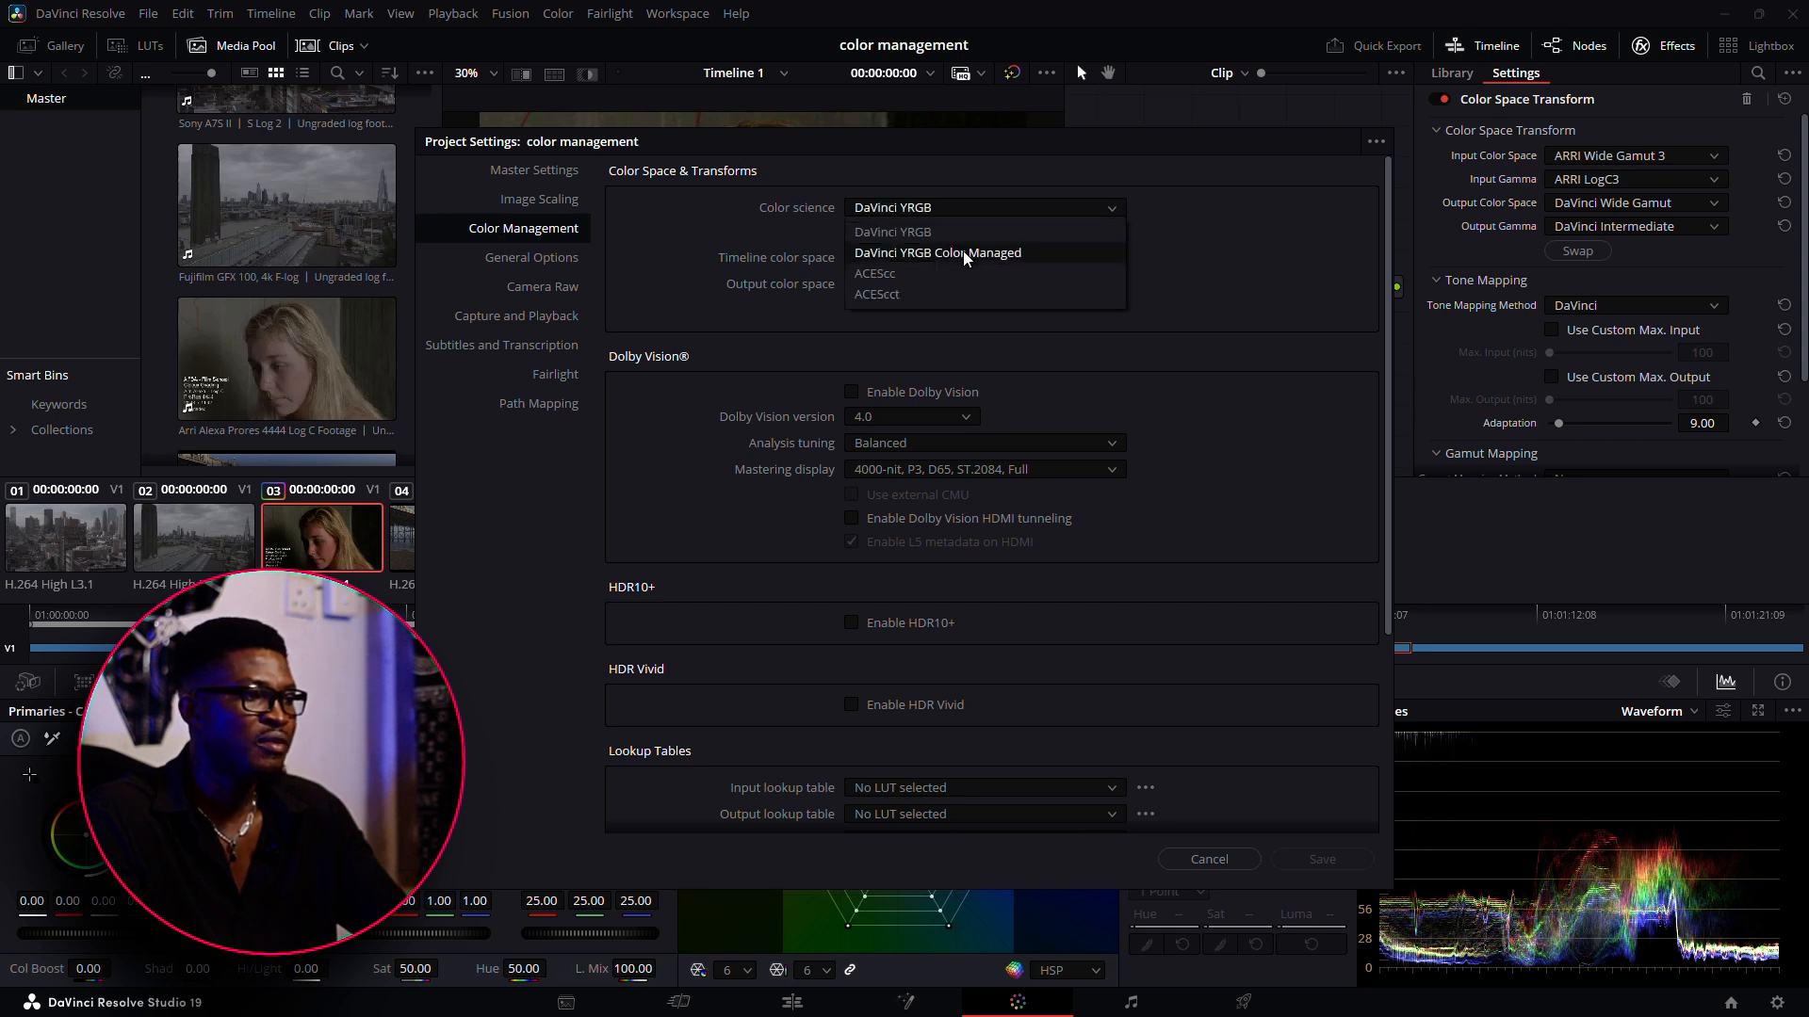
{"action": "left_click", "coordinate": [963, 253]}
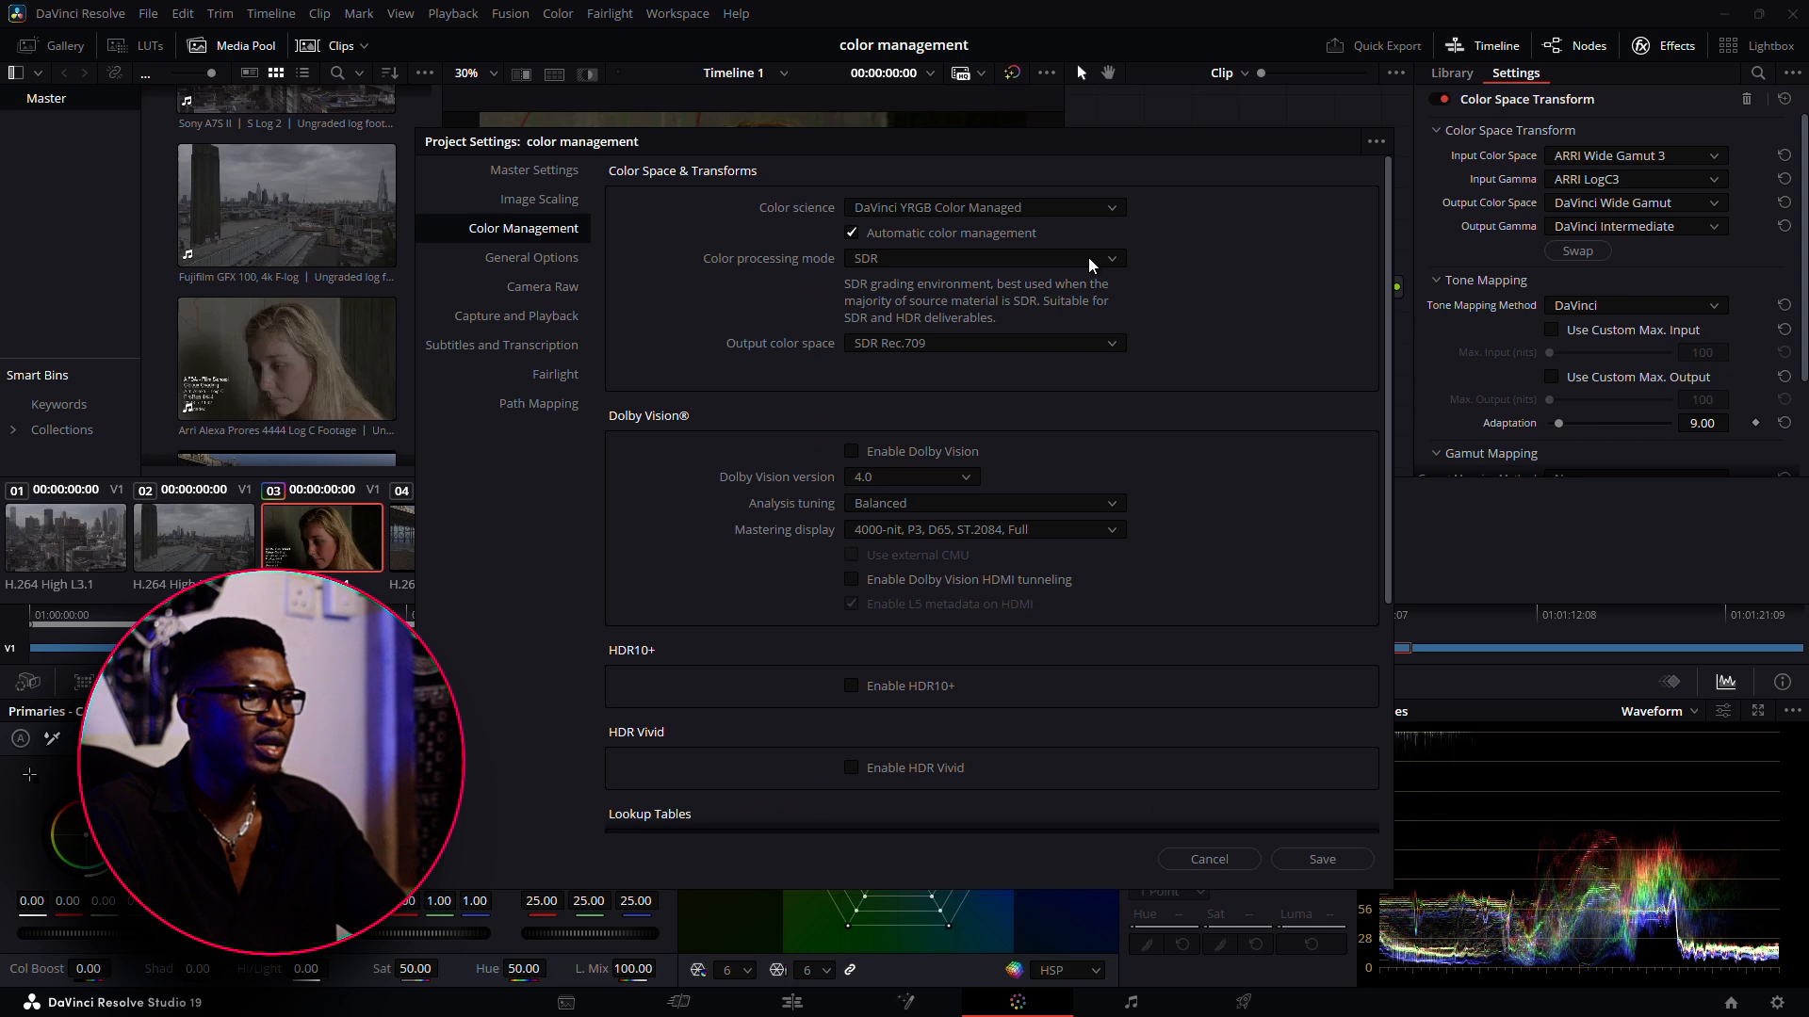
{"action": "left_click", "coordinate": [972, 233]}
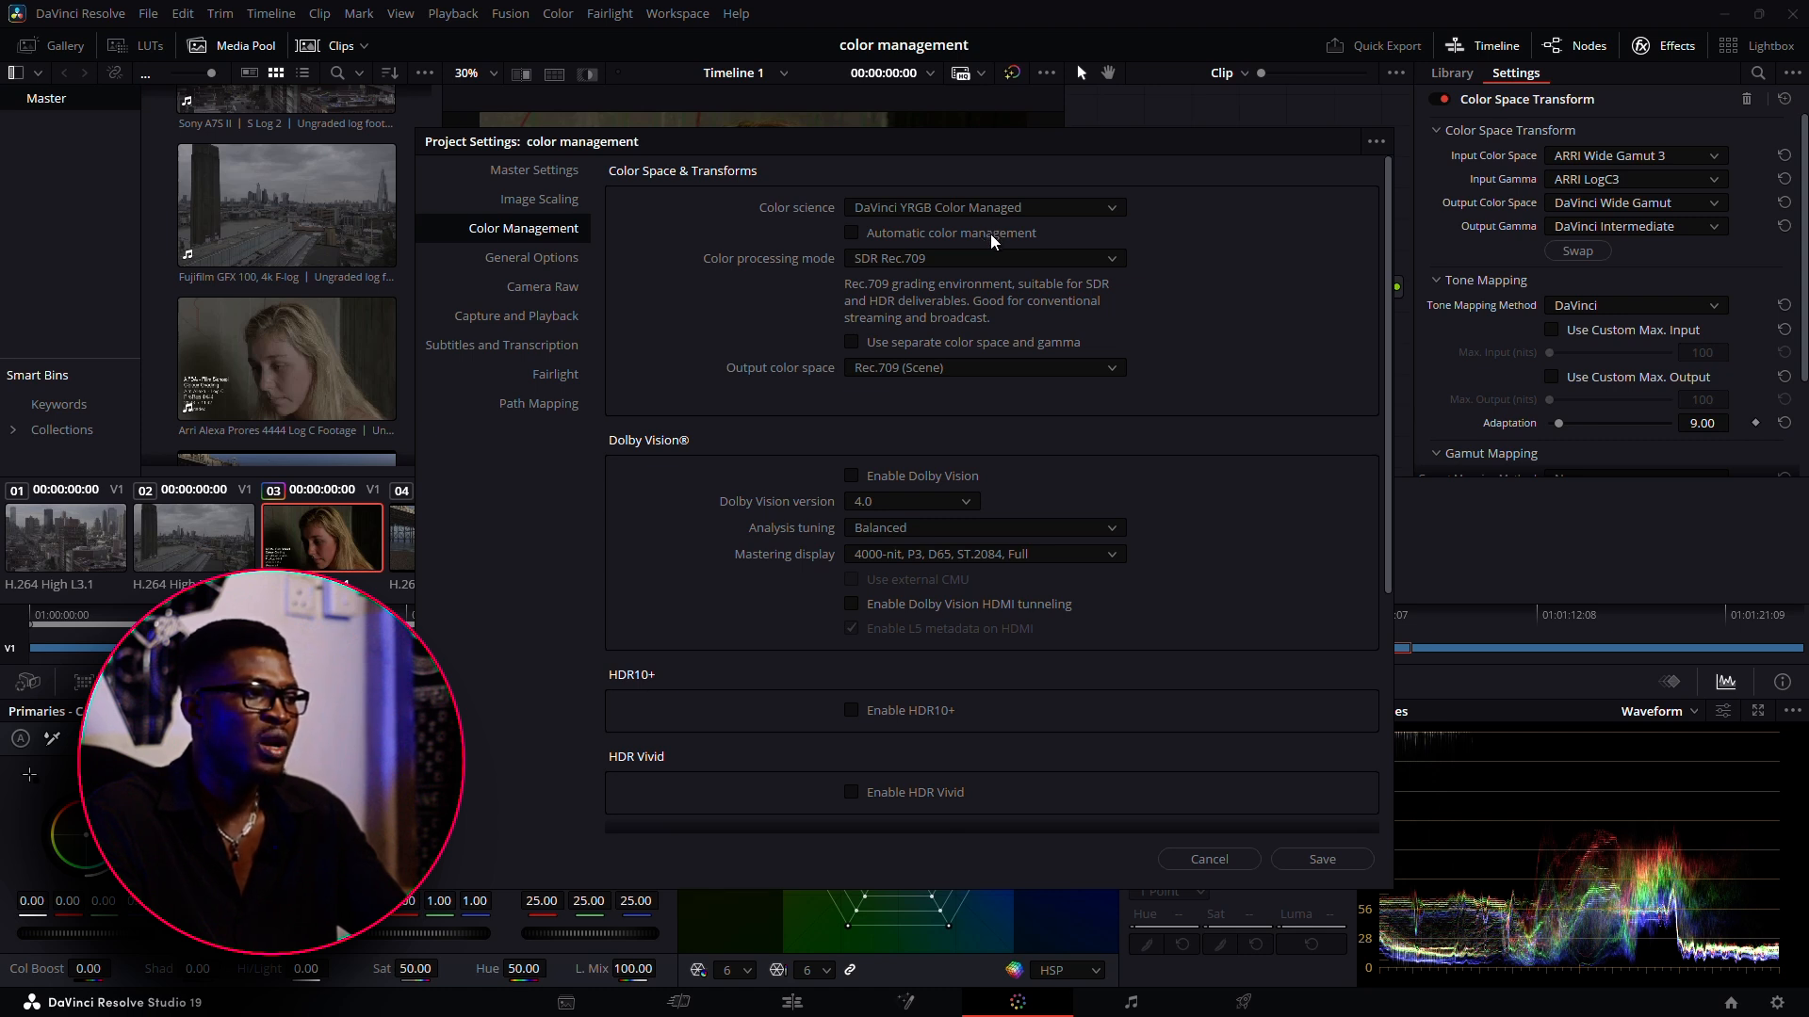
Set the color processing mode to Custom and the input color space to ARRI LogC3
{"action": "left_click", "coordinate": [995, 257]}
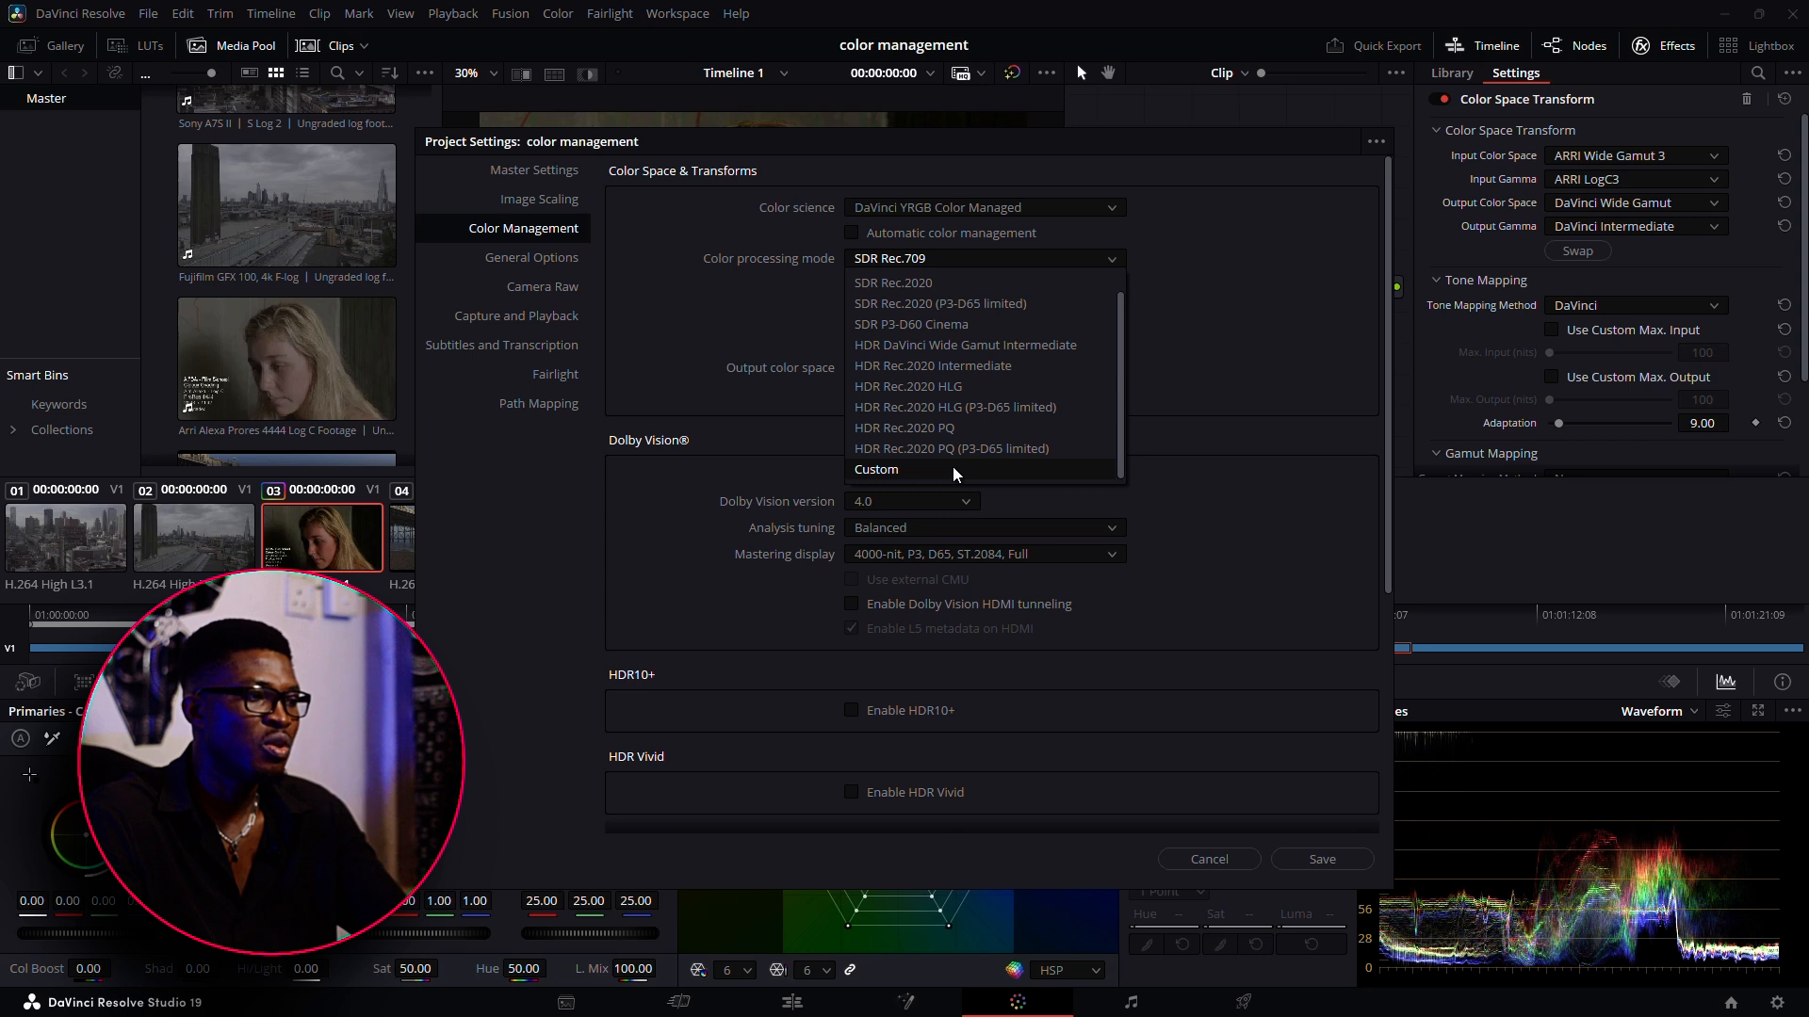
{"action": "left_click", "coordinate": [952, 468]}
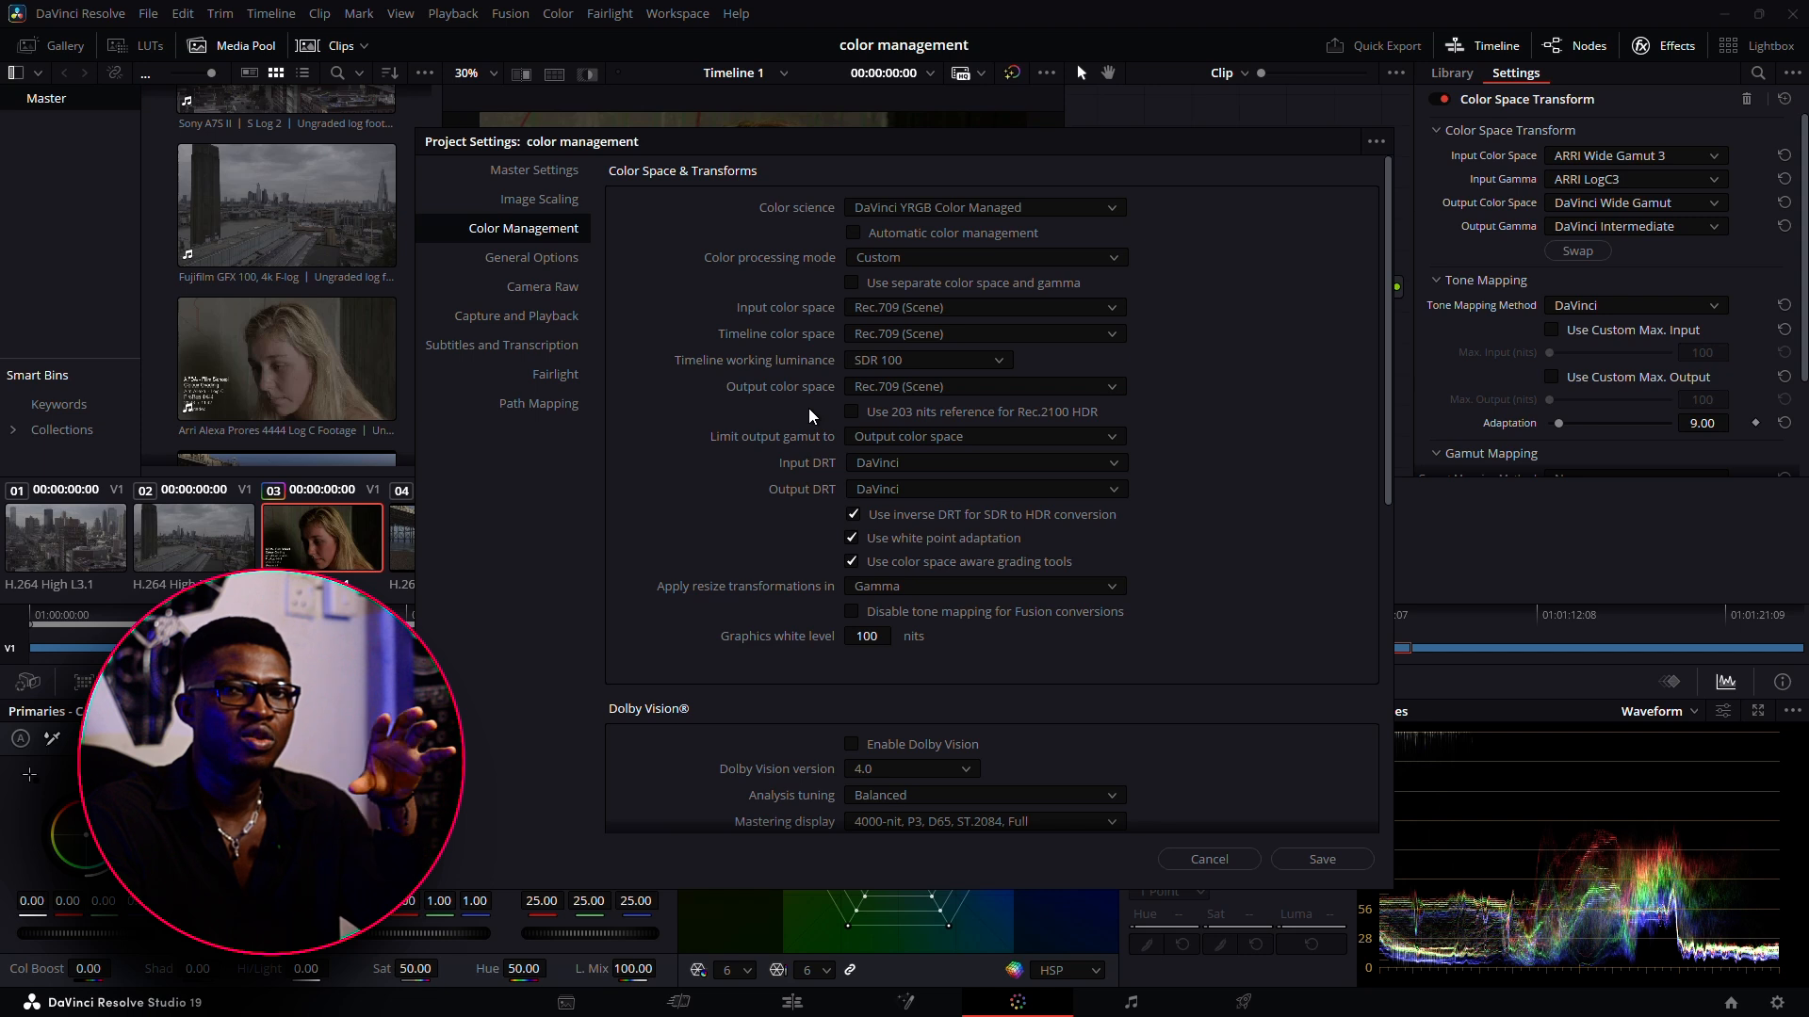
{"action": "left_click", "coordinate": [980, 307]}
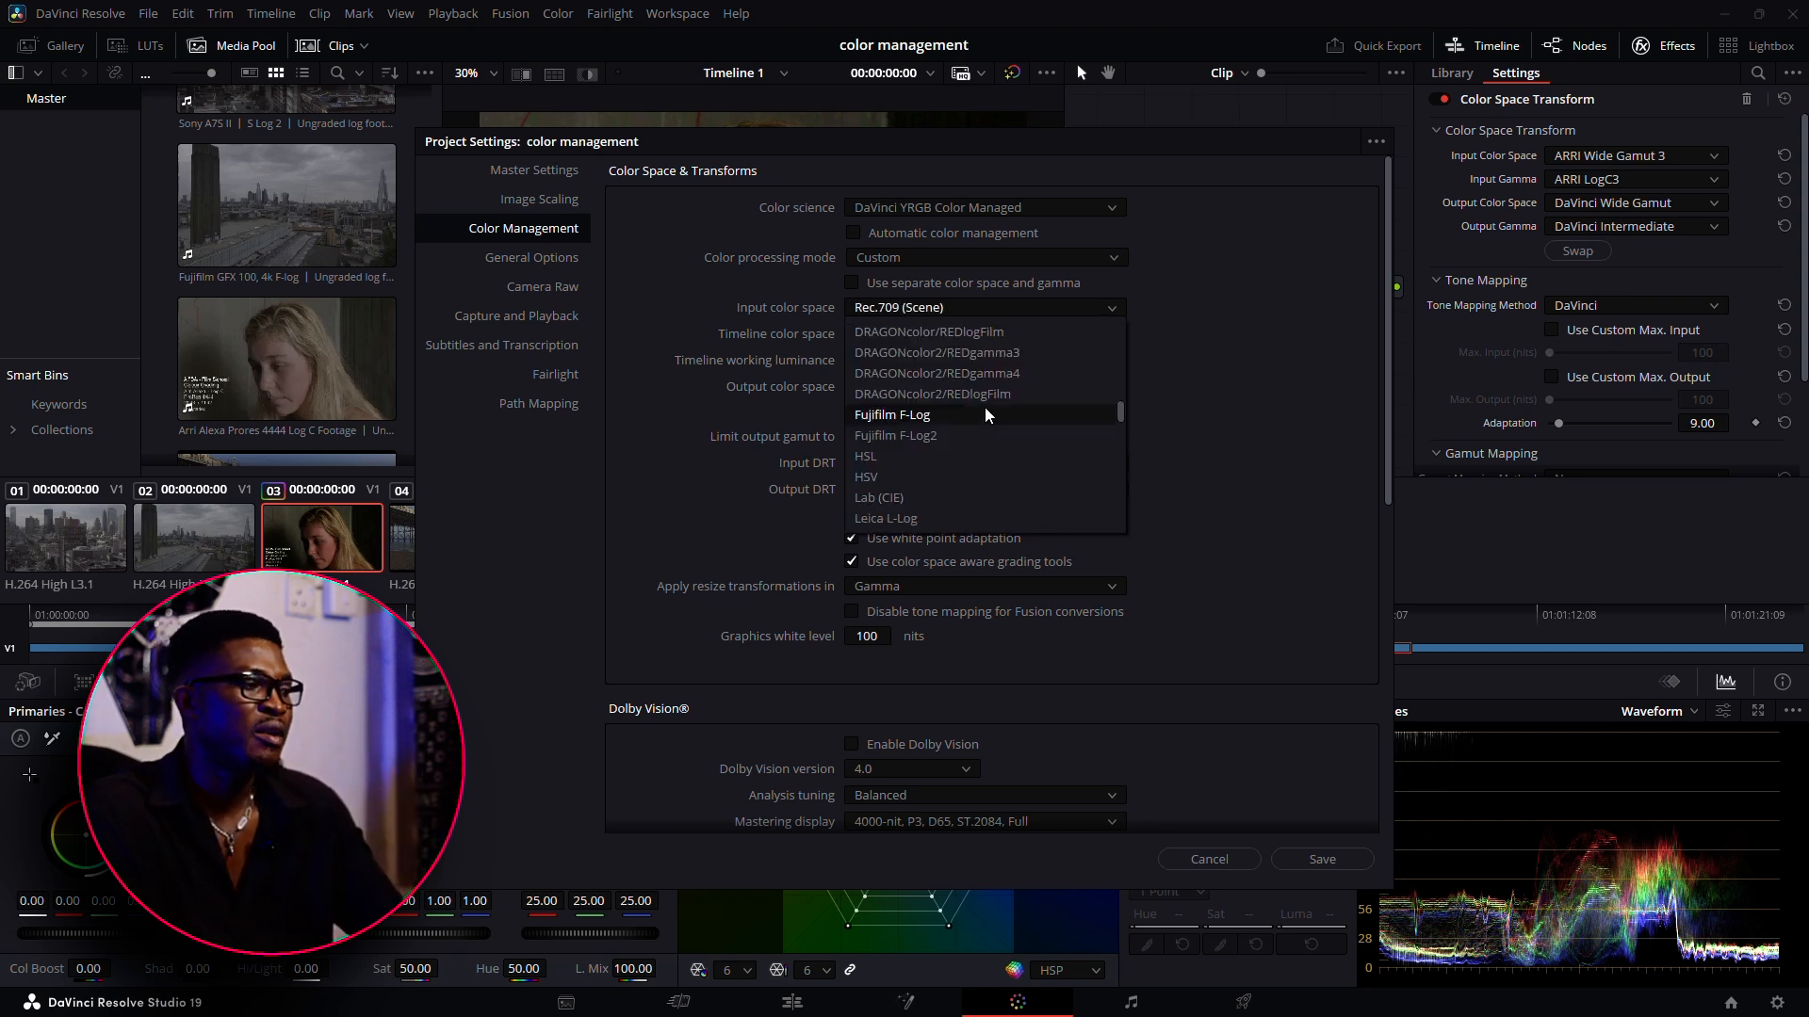
{"action": "scroll", "coordinate": [979, 410], "scroll_direction": "up", "scroll_amount": 10}
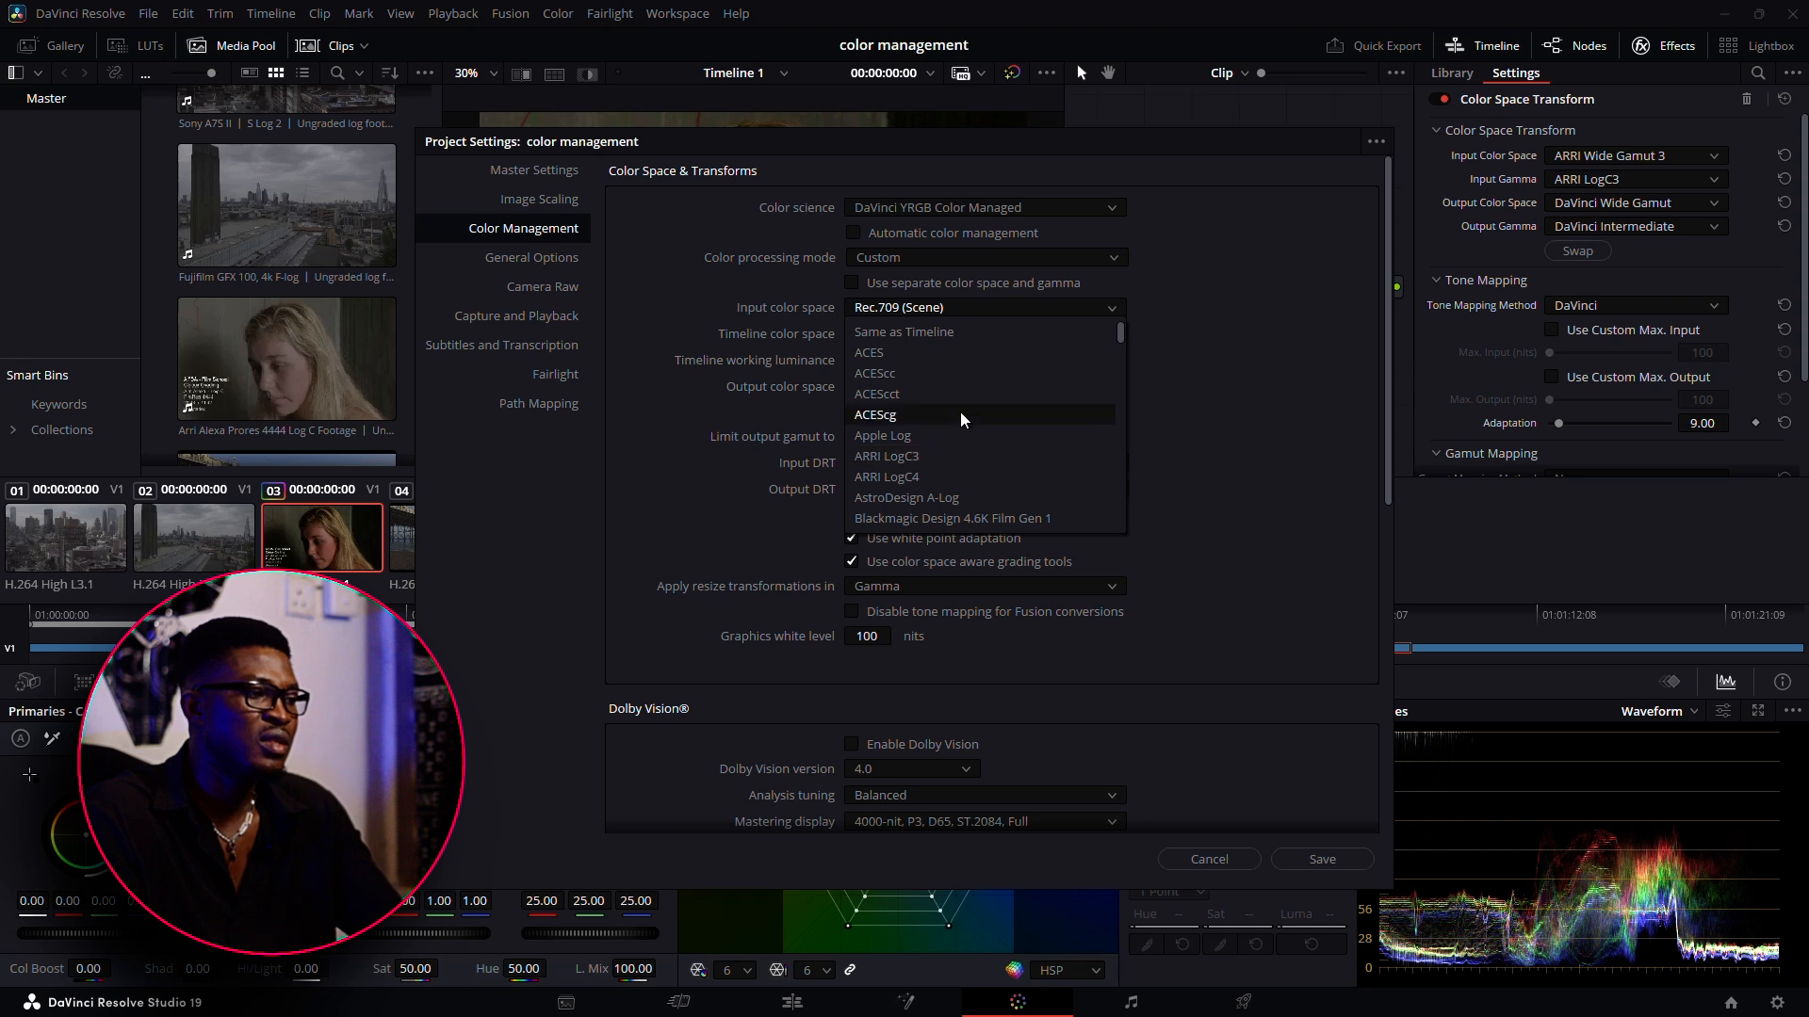
{"action": "left_click", "coordinate": [963, 459]}
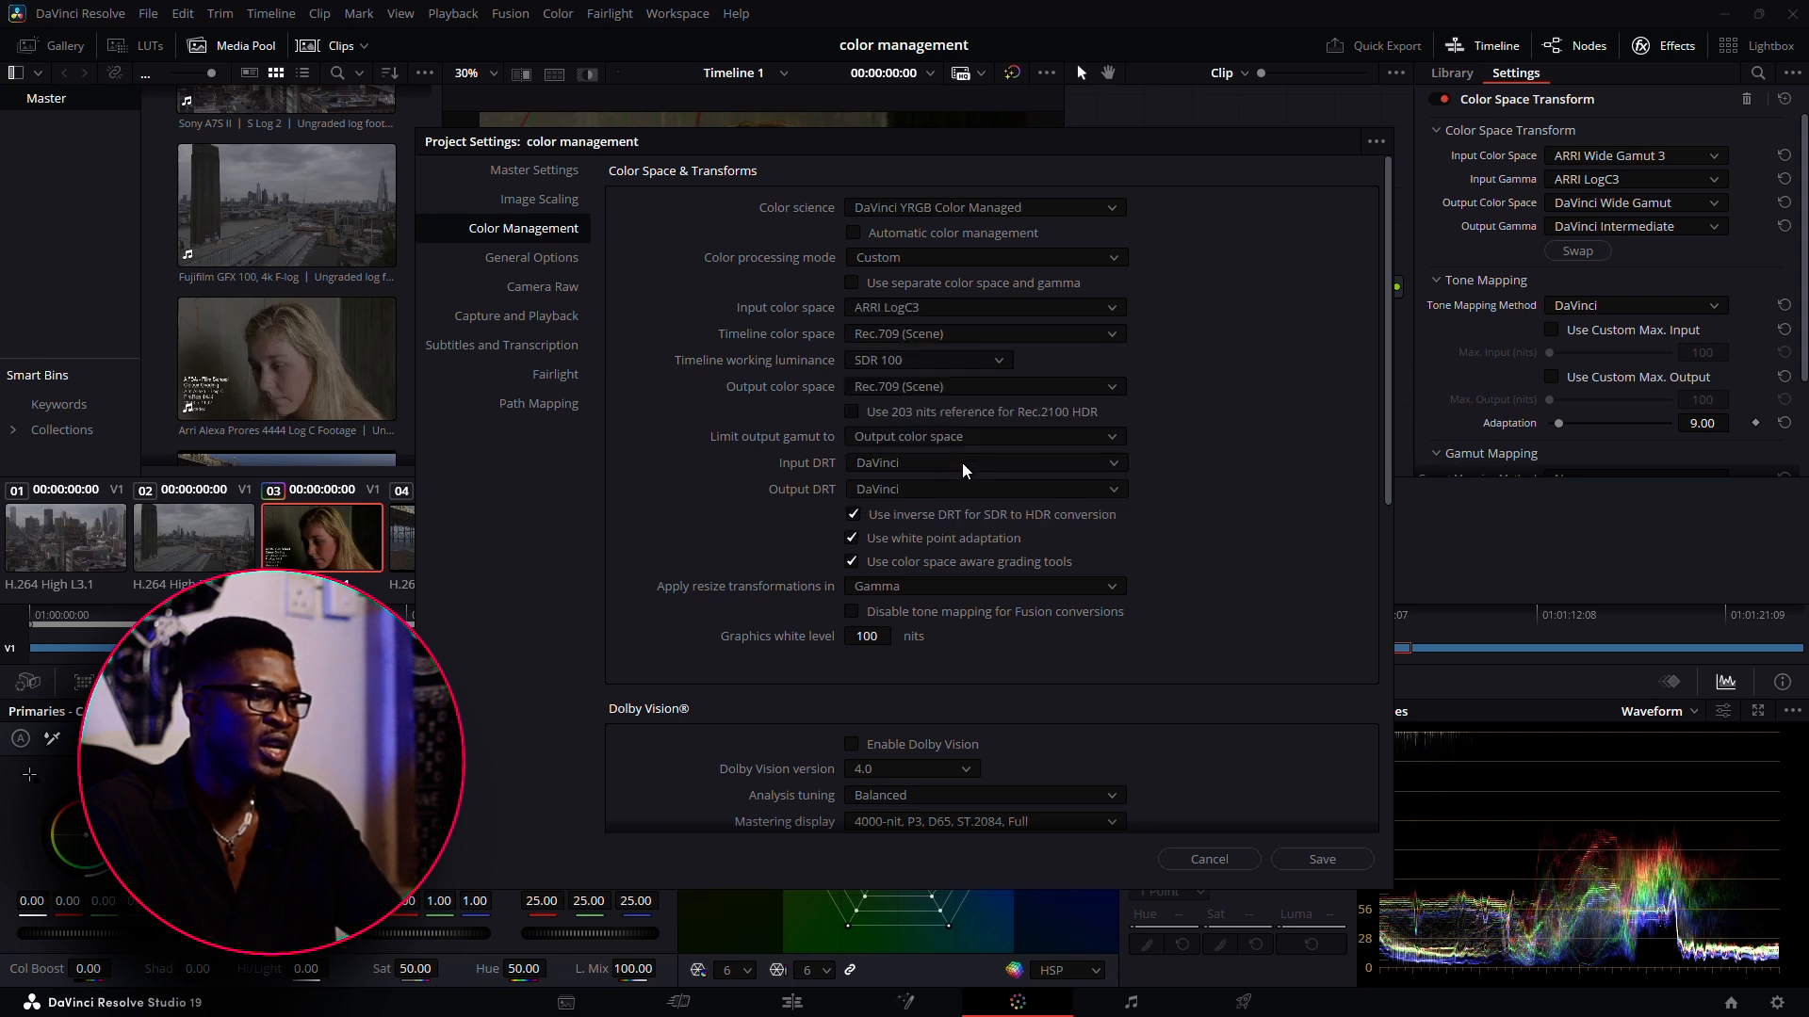
Set the timeline color space to DaVinci WG/Intermediate and the output color space to Rec.709 Gamma 2.2
{"action": "left_click", "coordinate": [914, 332]}
{"action": "scroll", "coordinate": [952, 481], "scroll_direction": "up", "scroll_amount": 5}
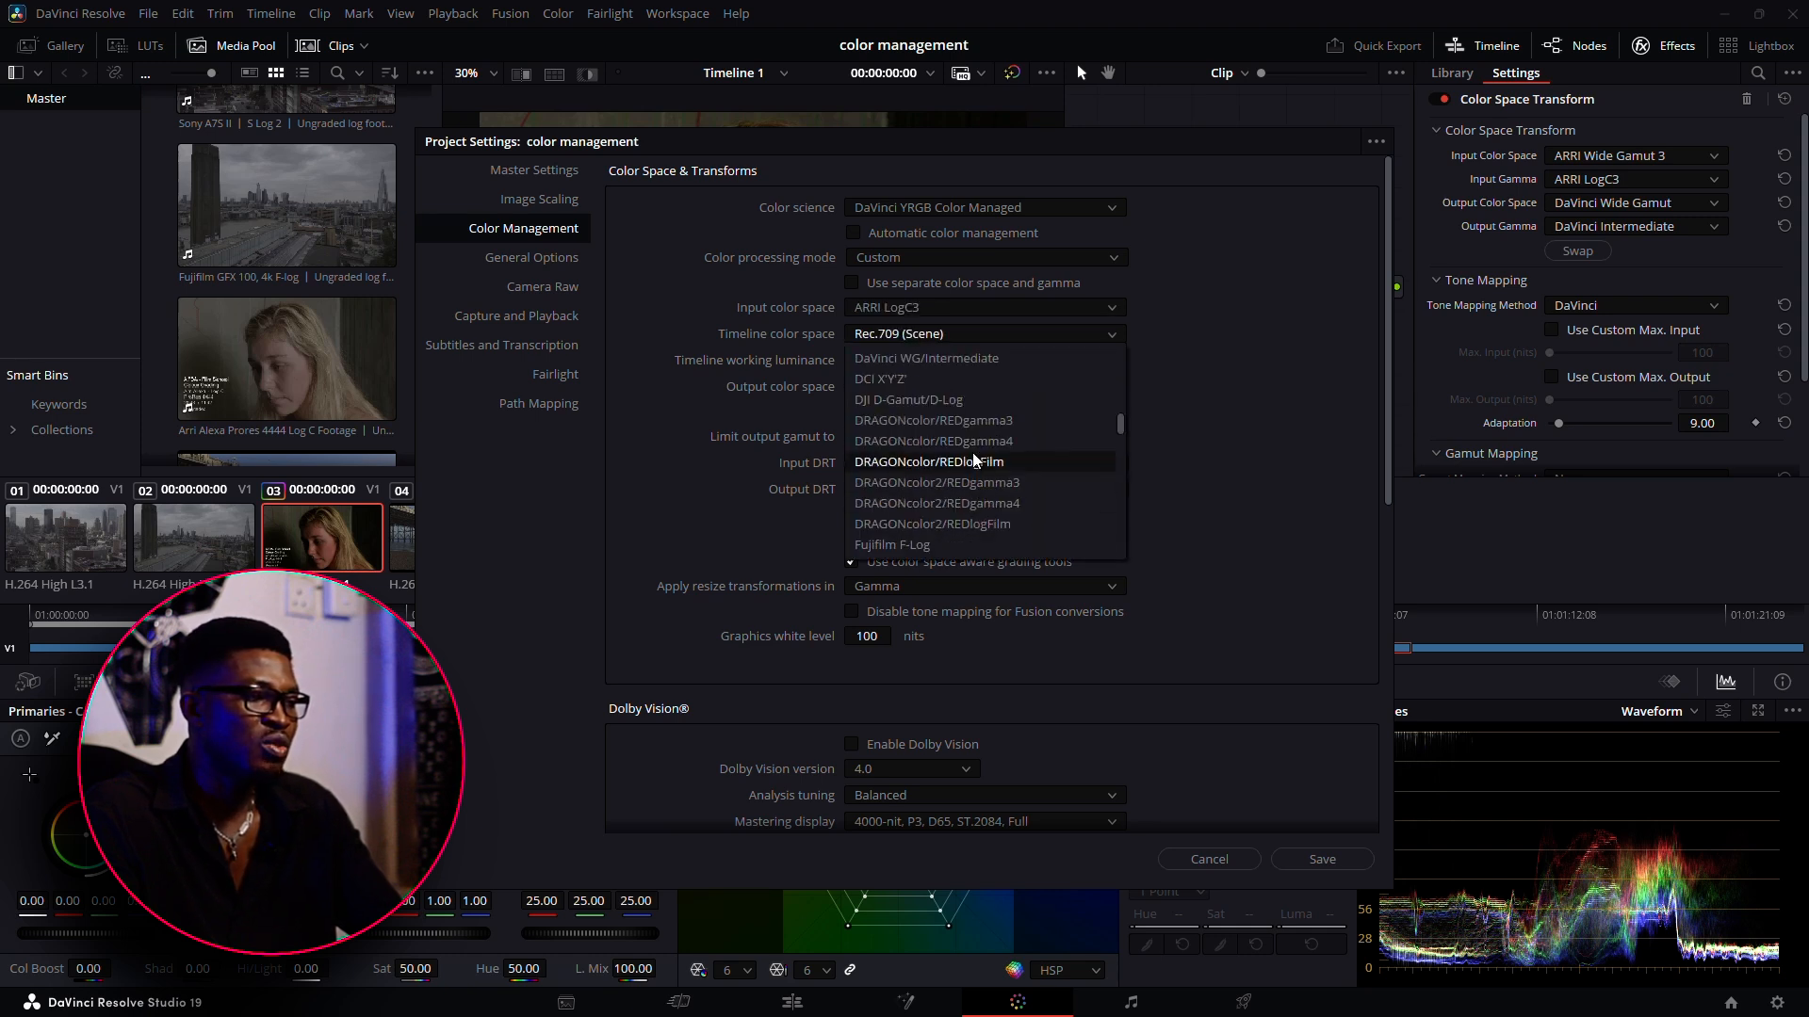
{"action": "left_click", "coordinate": [948, 359]}
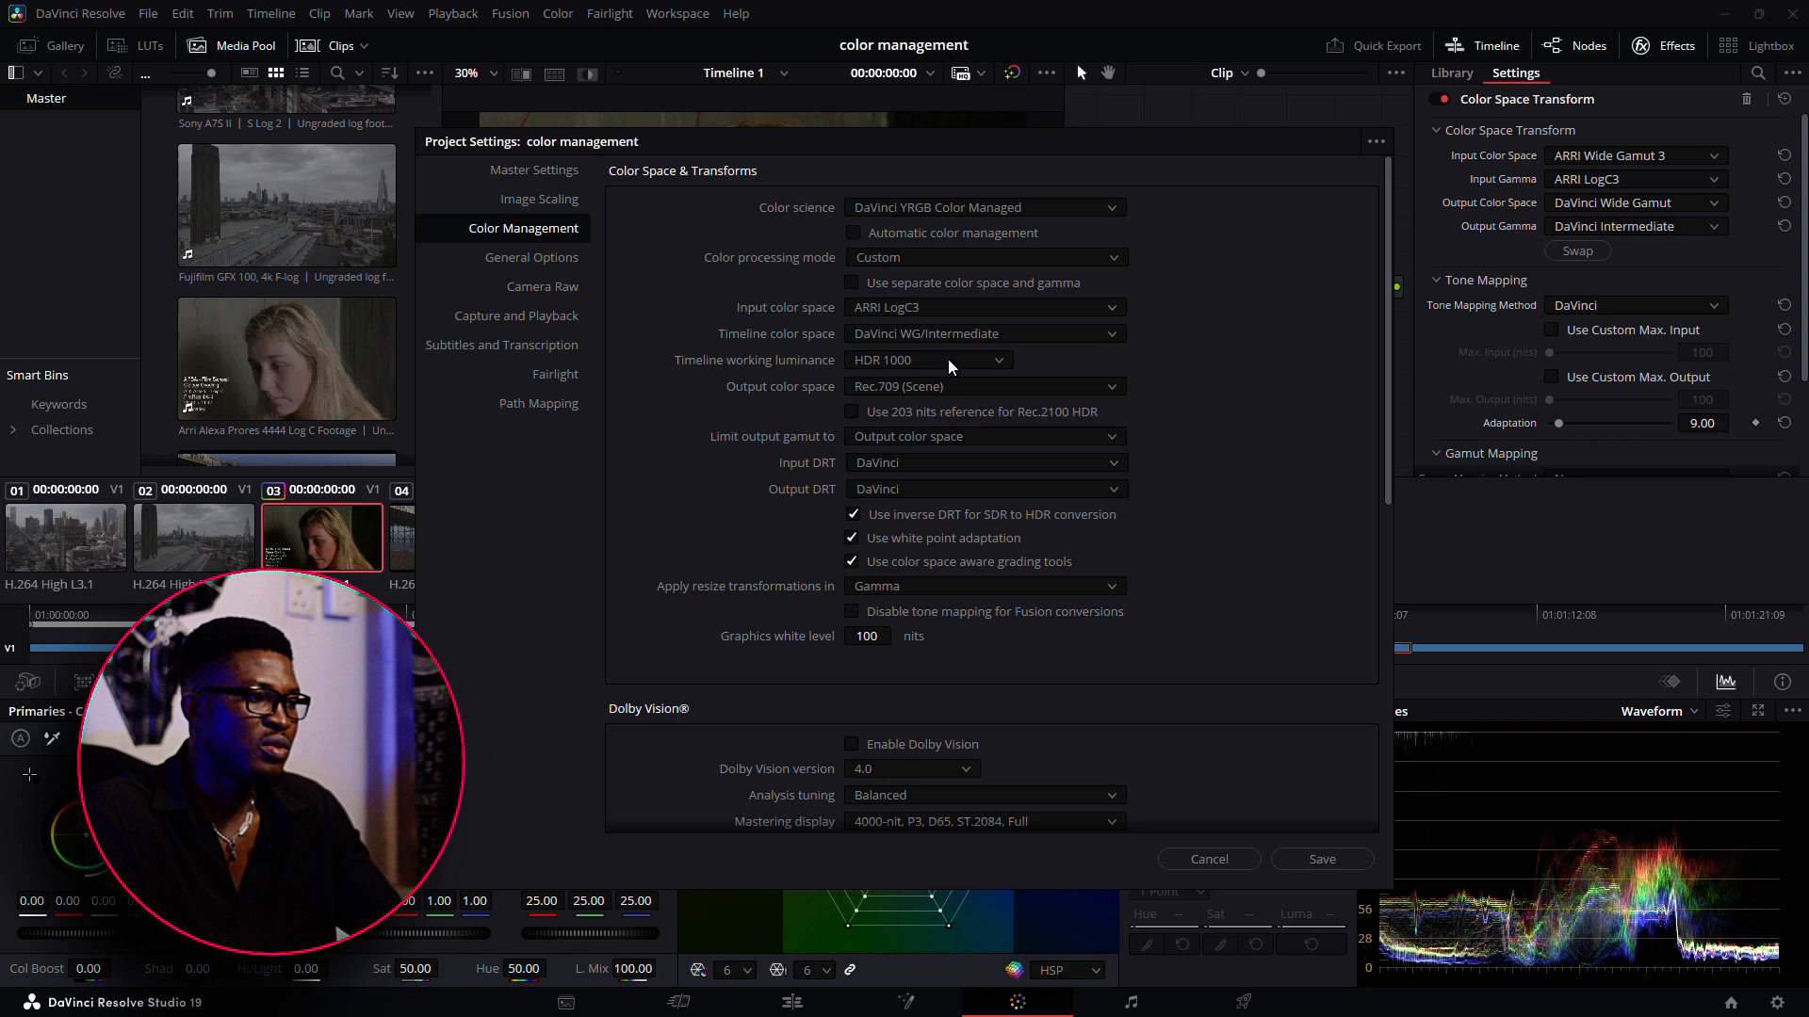
{"action": "left_click", "coordinate": [895, 379]}
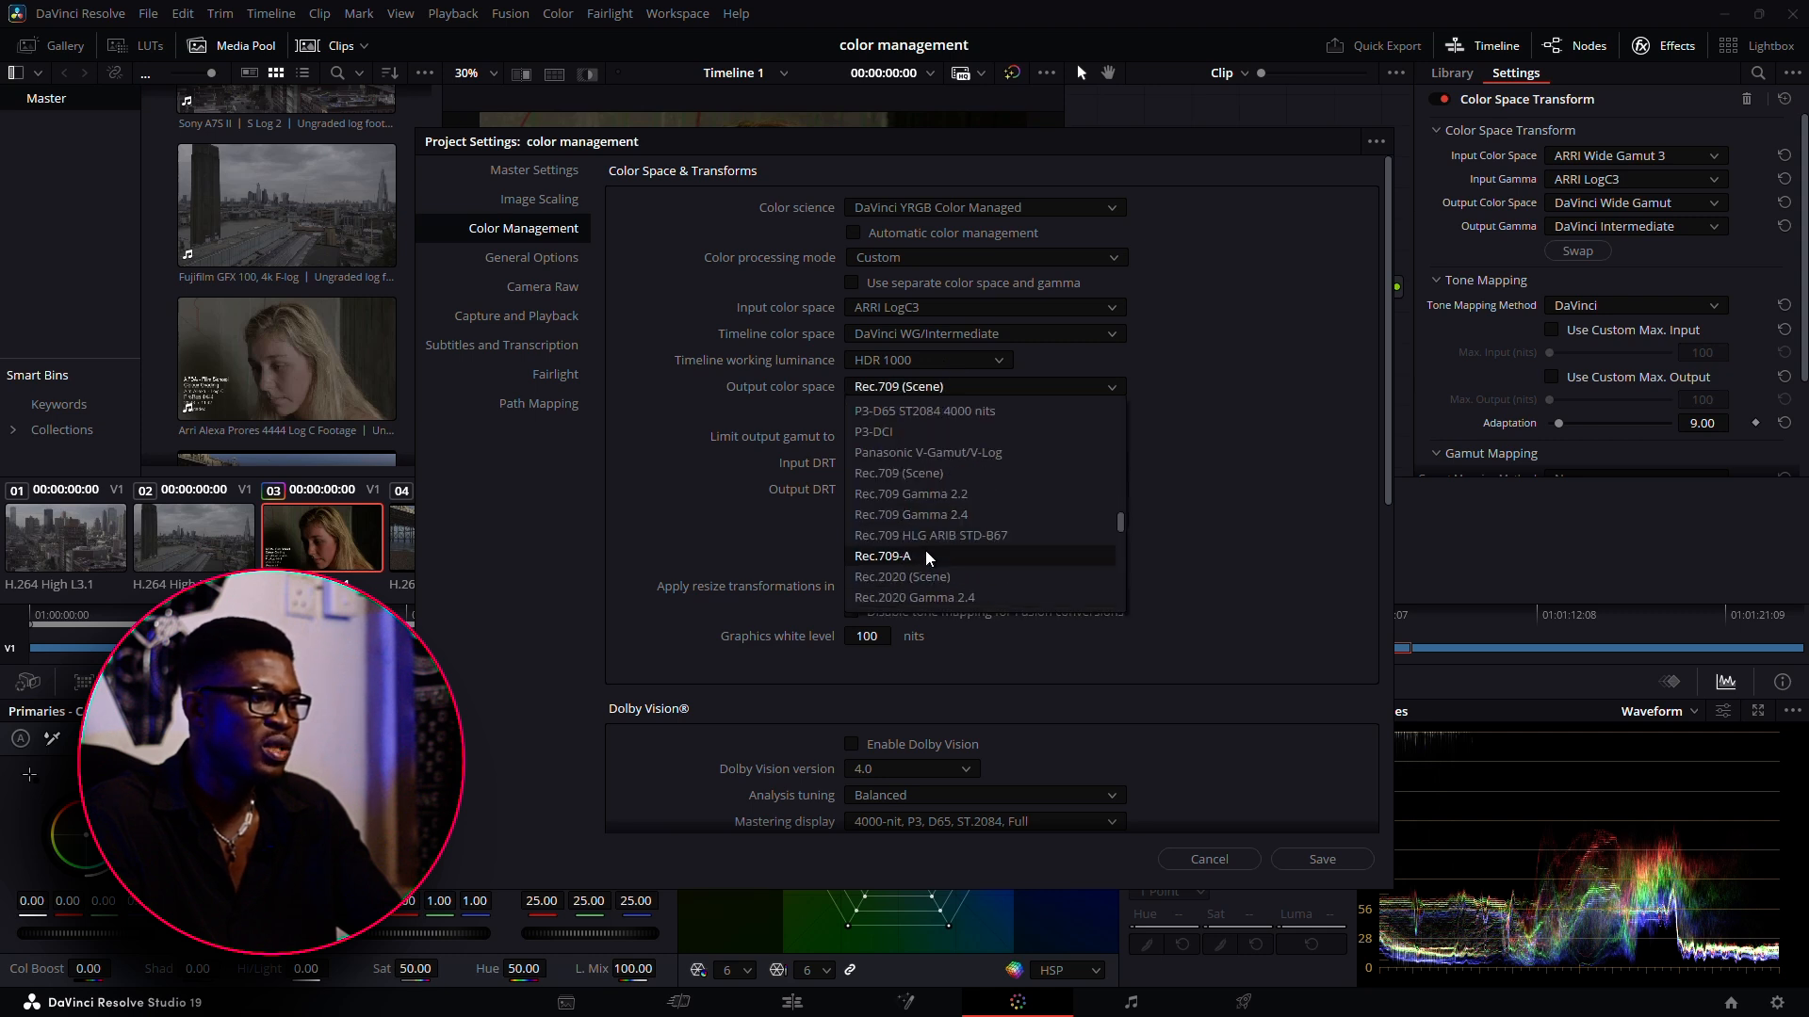
{"action": "left_click", "coordinate": [942, 494]}
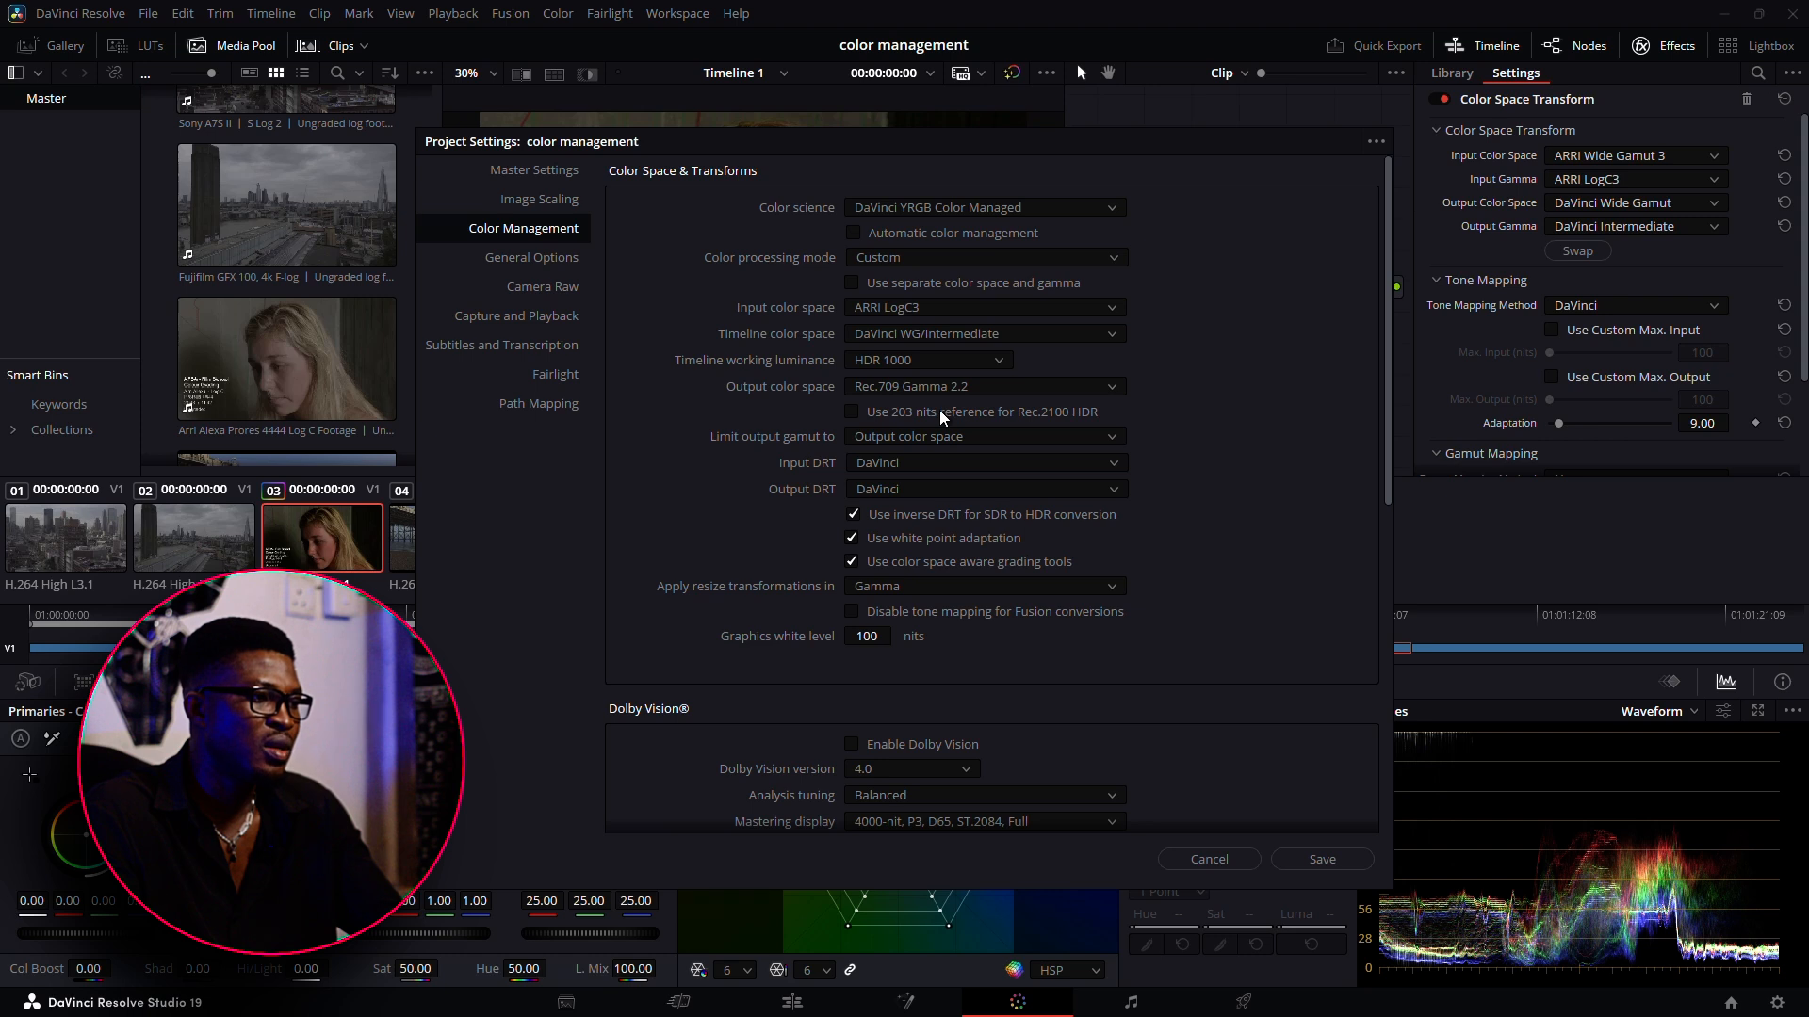
Set the timeline working luminance to Custom at 10000 nits and save the project's color management settings
{"action": "left_click", "coordinate": [890, 366]}
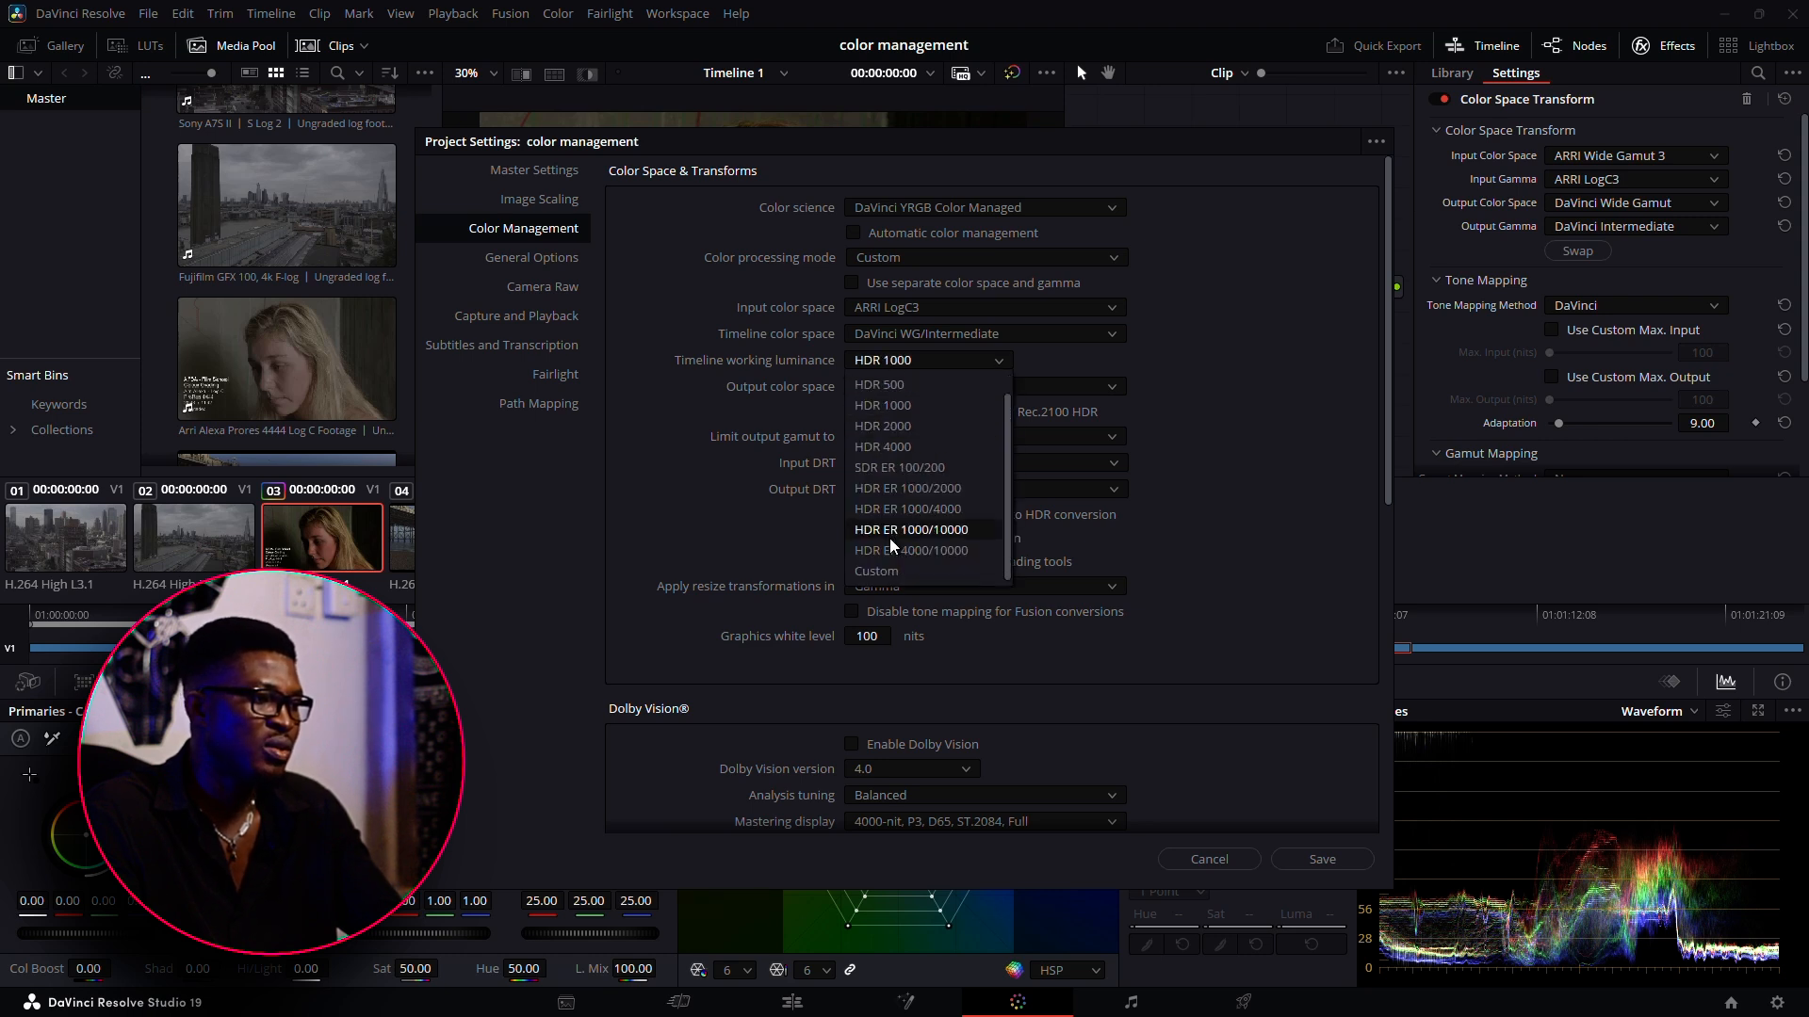
{"action": "left_click", "coordinate": [906, 569]}
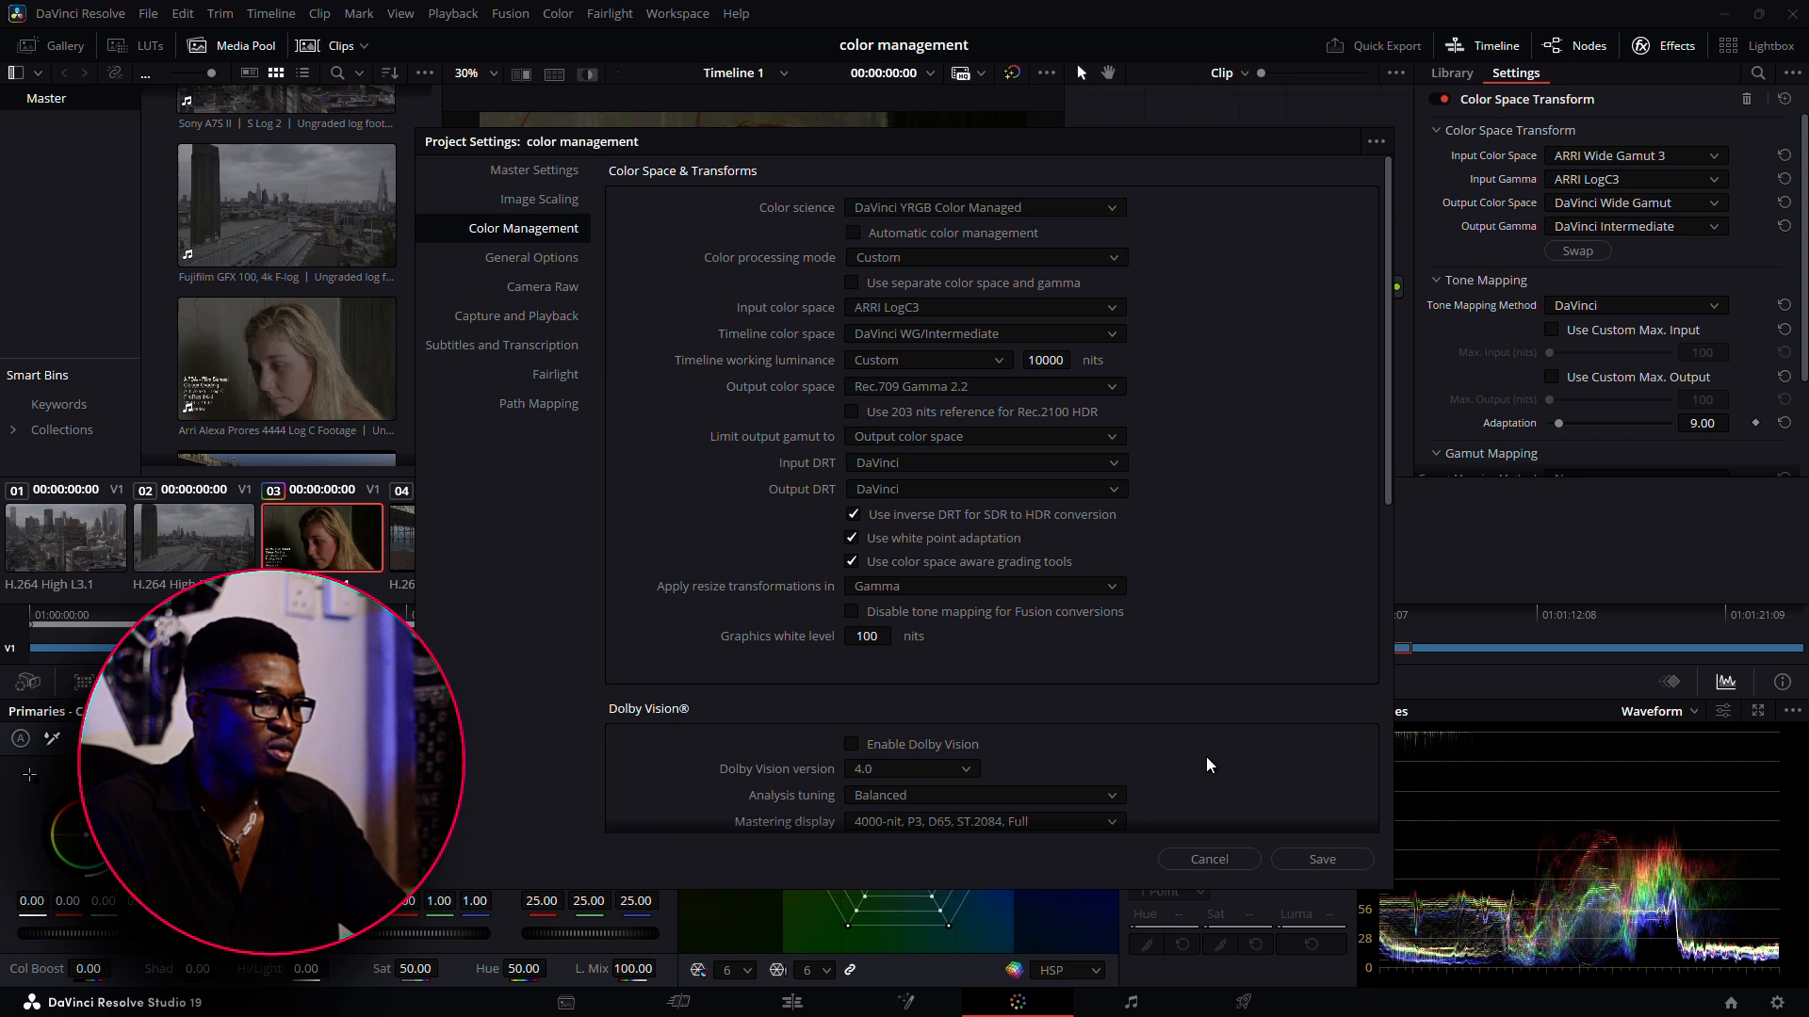
{"action": "left_click", "coordinate": [1006, 462]}
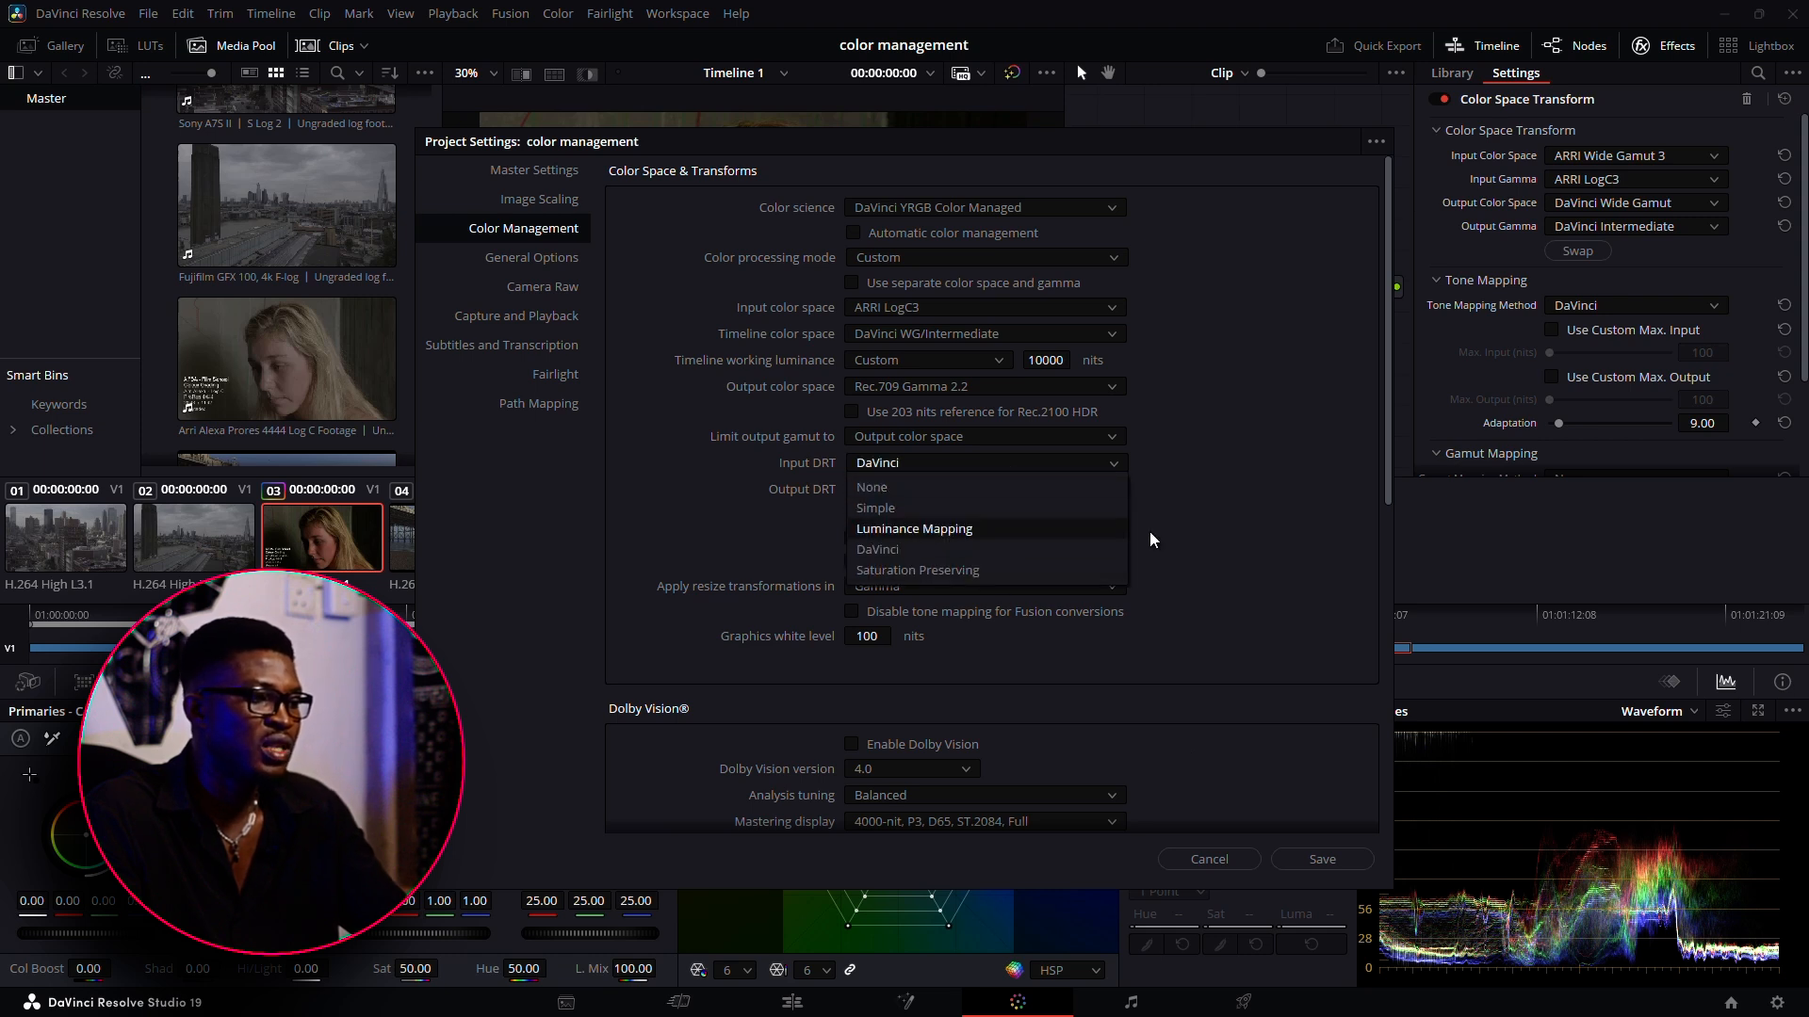
{"action": "left_click", "coordinate": [1236, 549]}
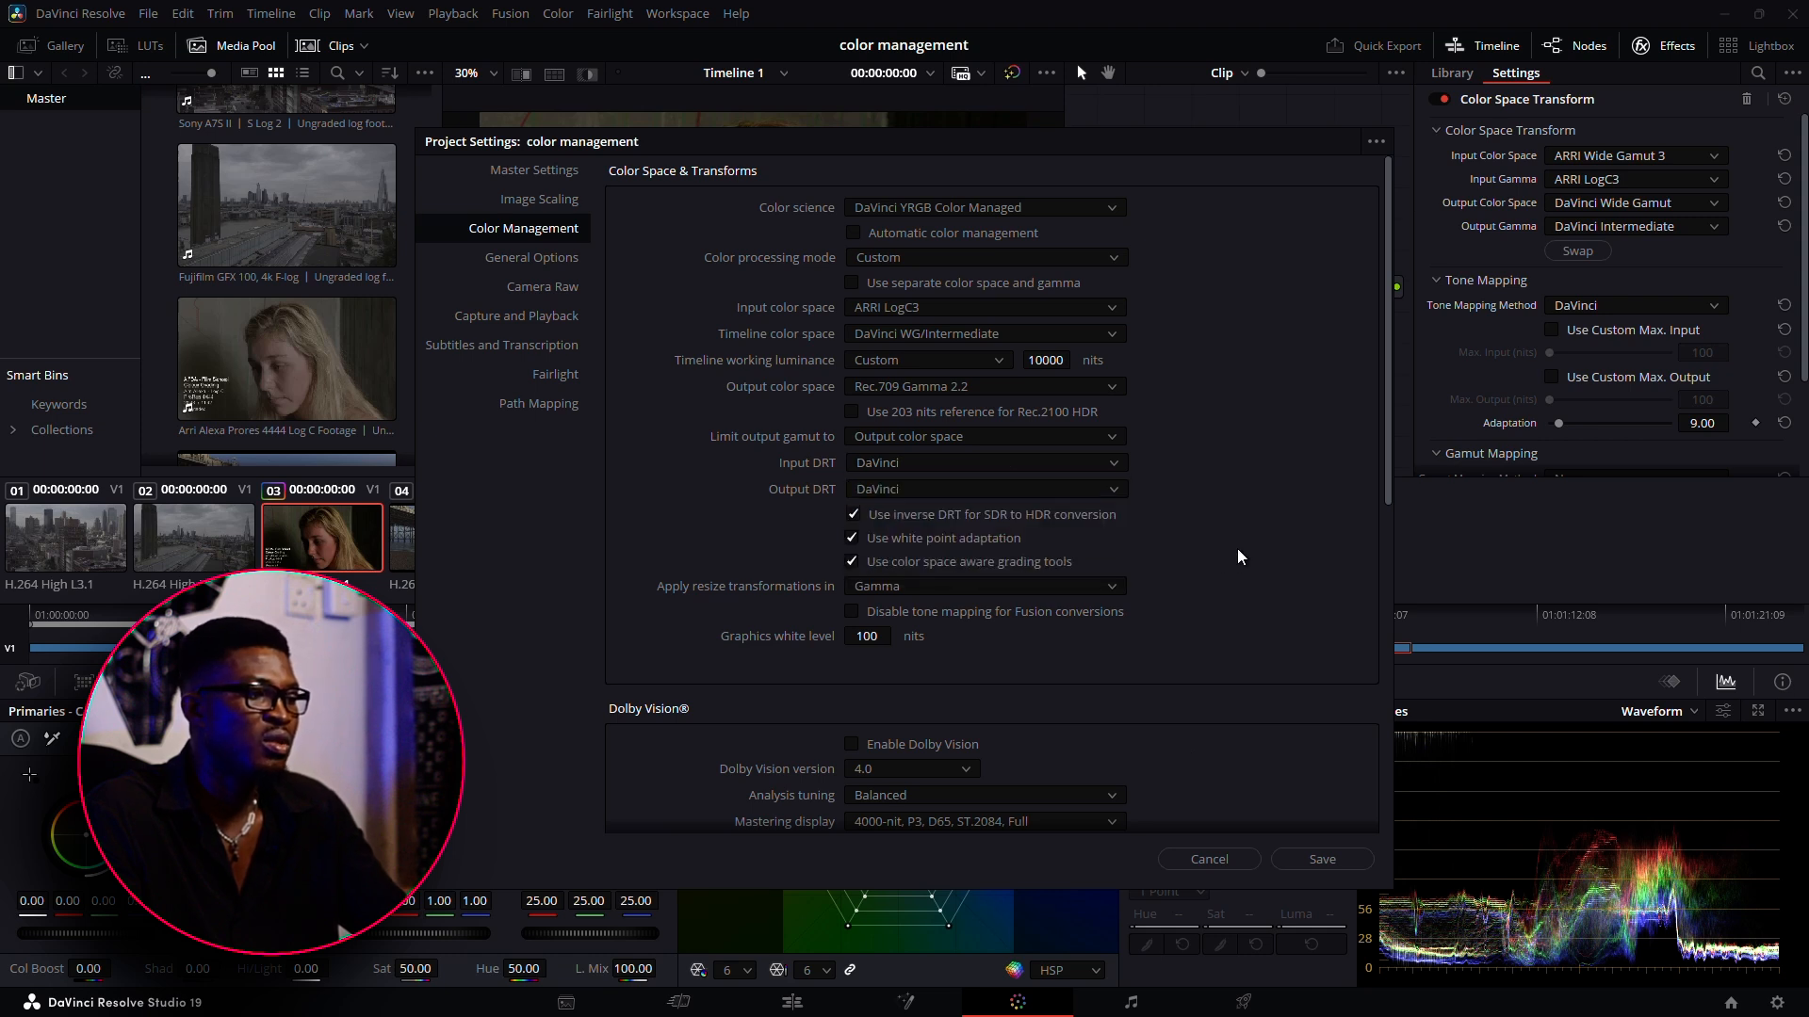
{"action": "left_click", "coordinate": [1341, 854]}
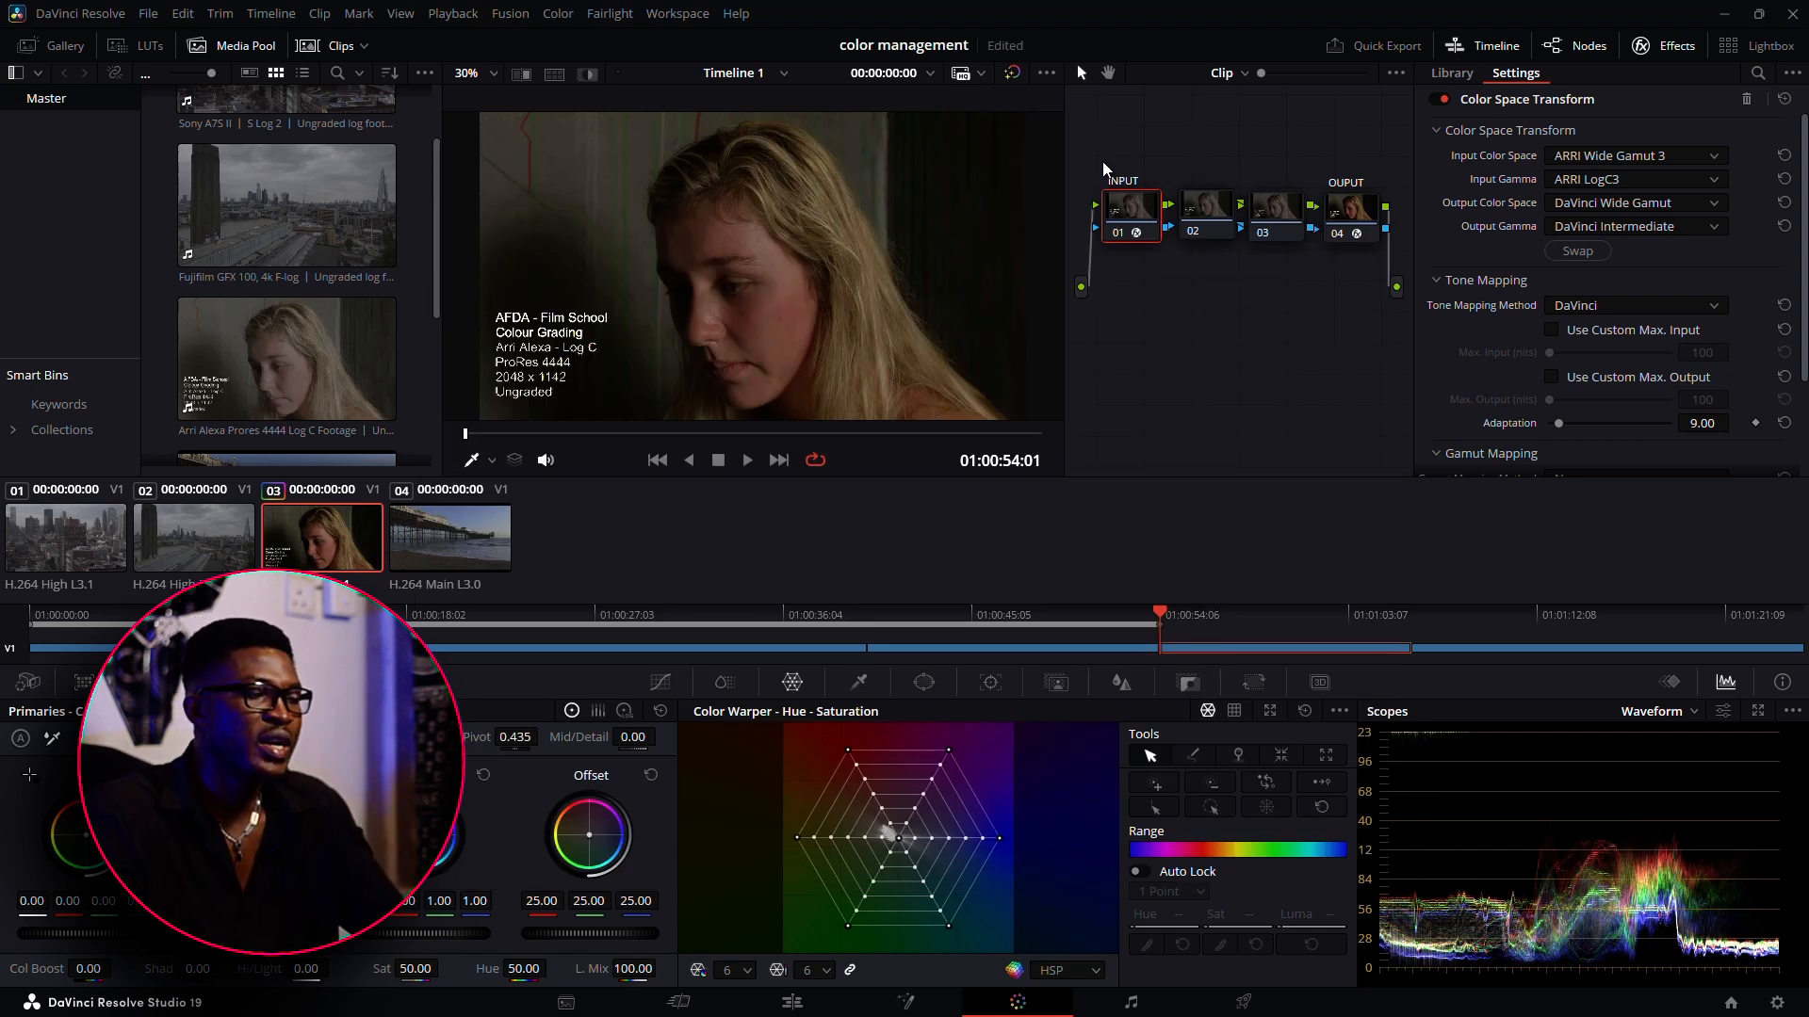
Delete all the nodes in the graph of ARRI clip 03 and add one fresh serial node
{"action": "left_click_drag", "start_coordinate": [1104, 160], "coordinate": [1372, 340]}
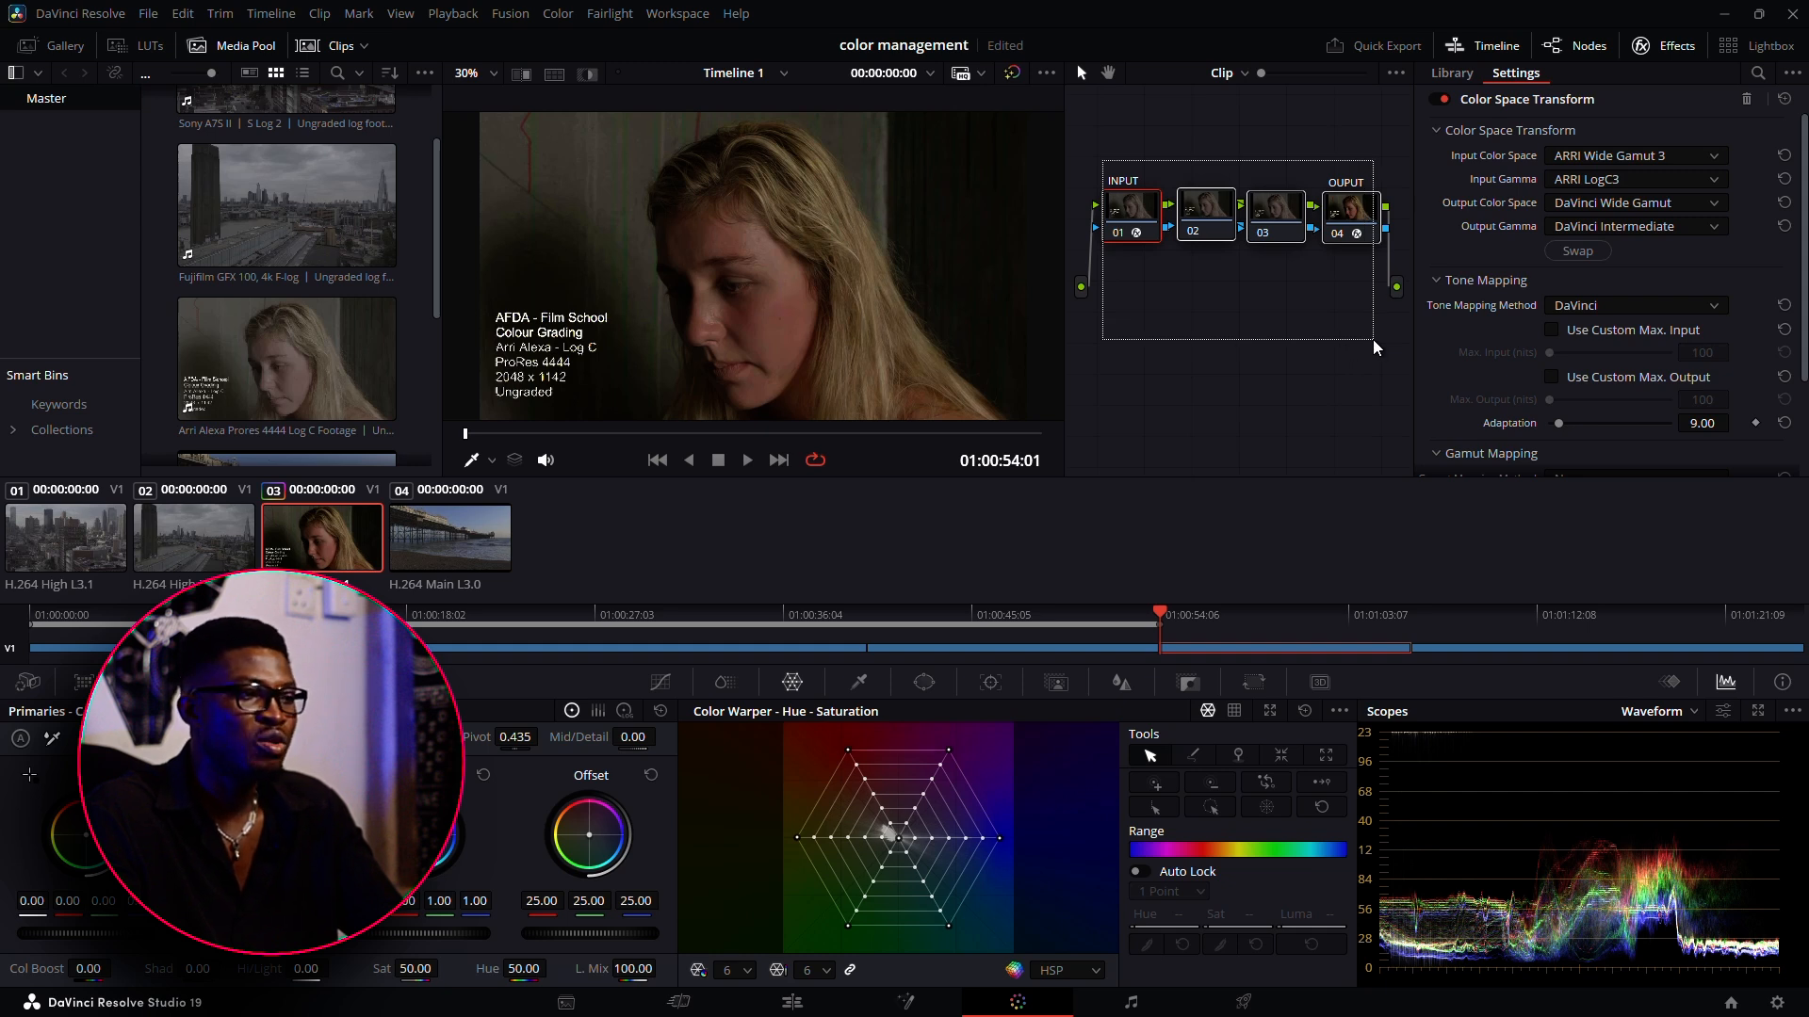
{"action": "key", "text": "Delete"}
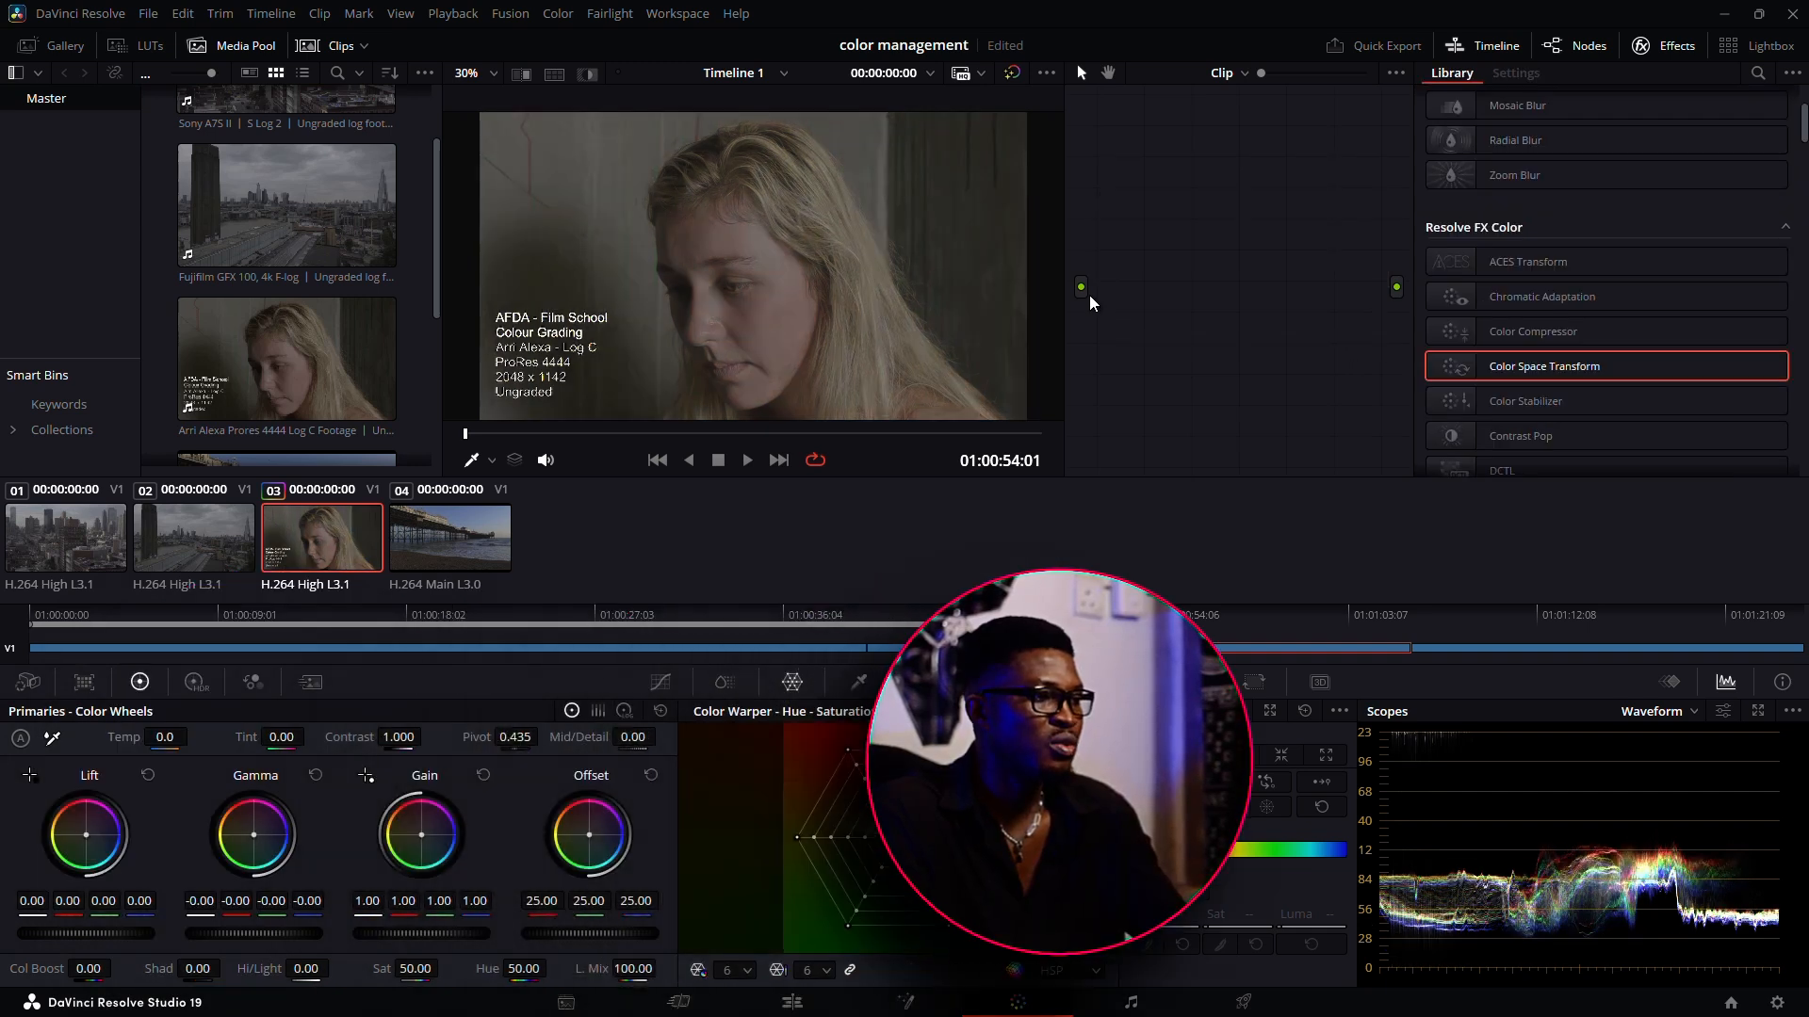
{"action": "key", "text": "alt+s"}
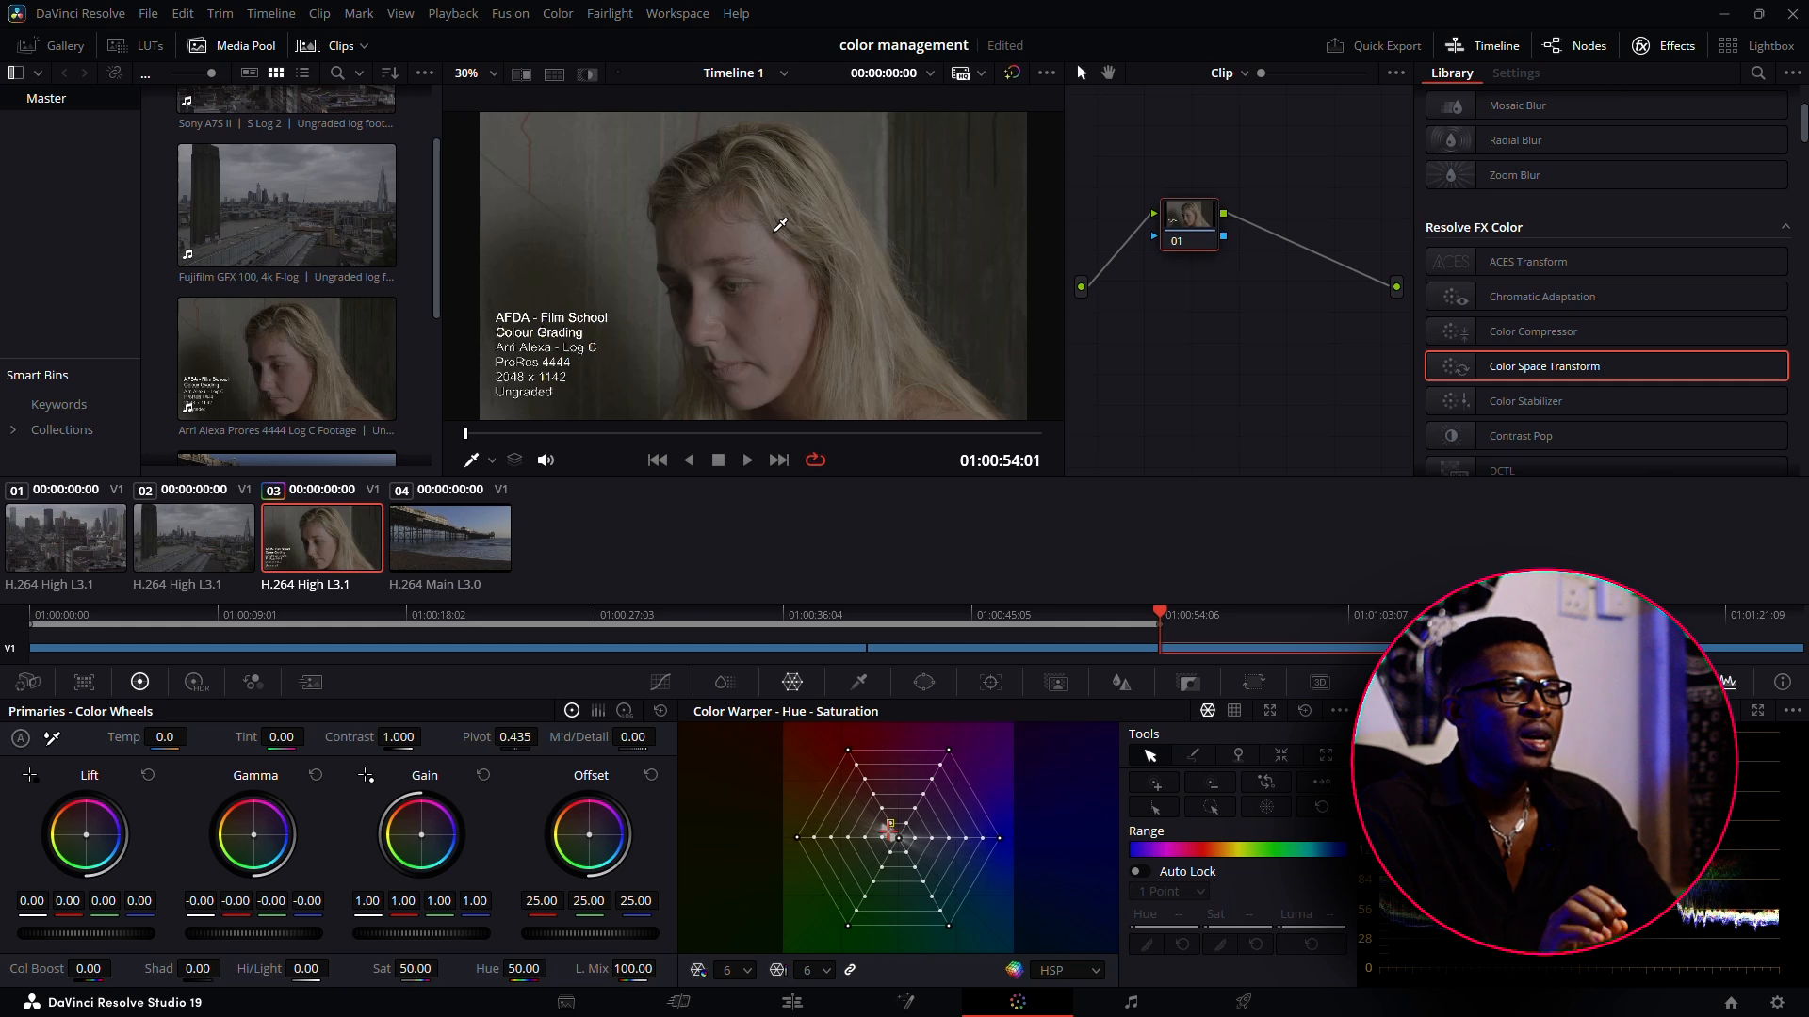
Set the input color space of ARRI clip 03 to ARRI LogC3
{"action": "left_click", "coordinate": [106, 549]}
{"action": "left_click", "coordinate": [159, 539]}
{"action": "left_click", "coordinate": [395, 521]}
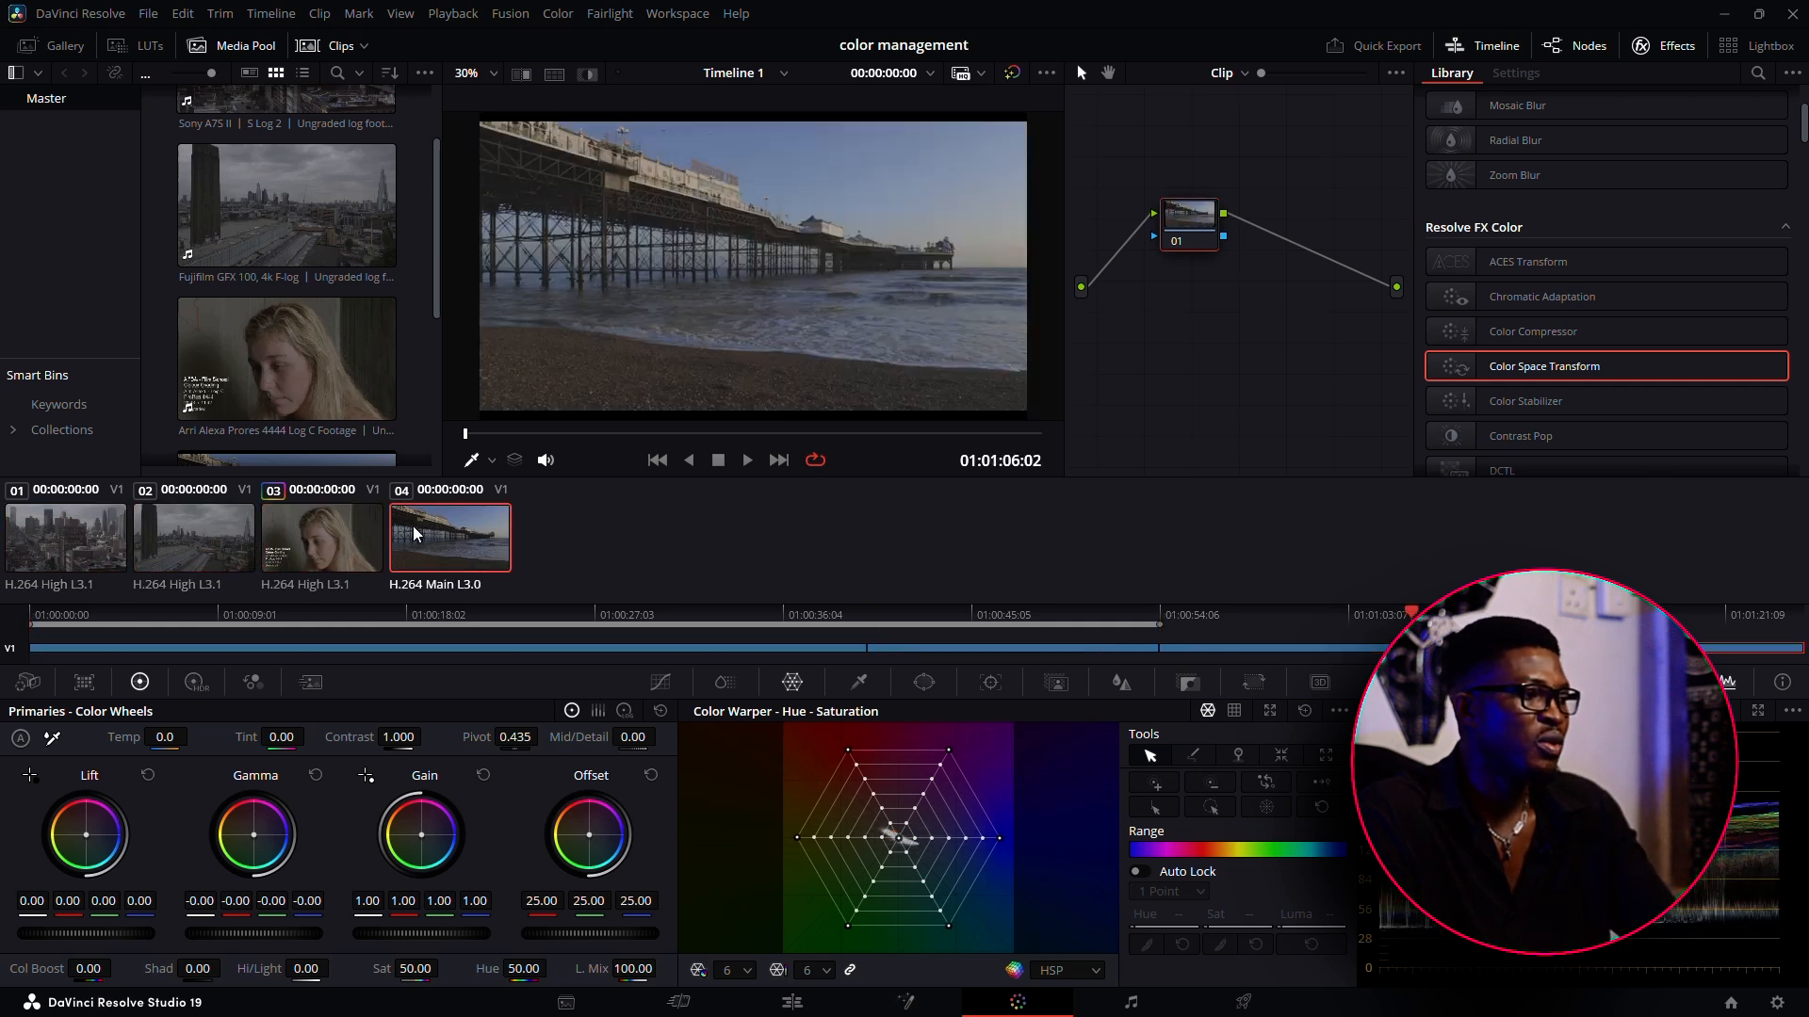
{"action": "left_click", "coordinate": [310, 547]}
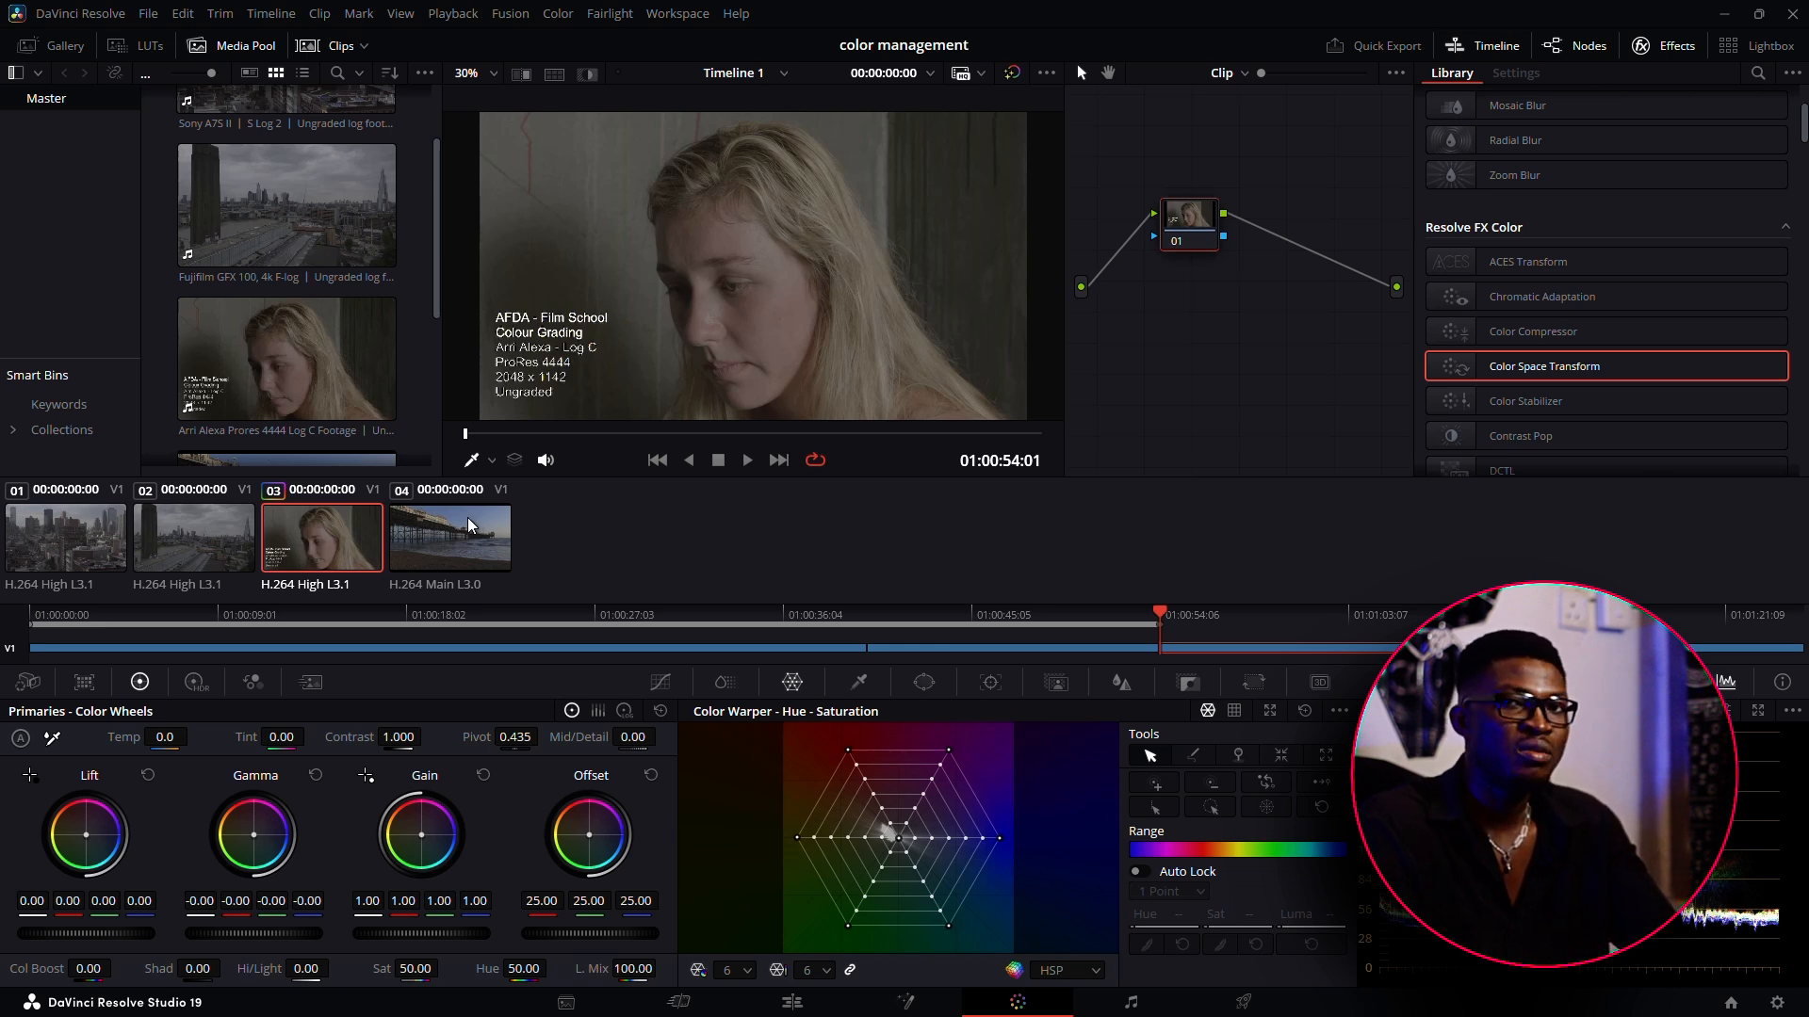
{"action": "right_click", "coordinate": [320, 548]}
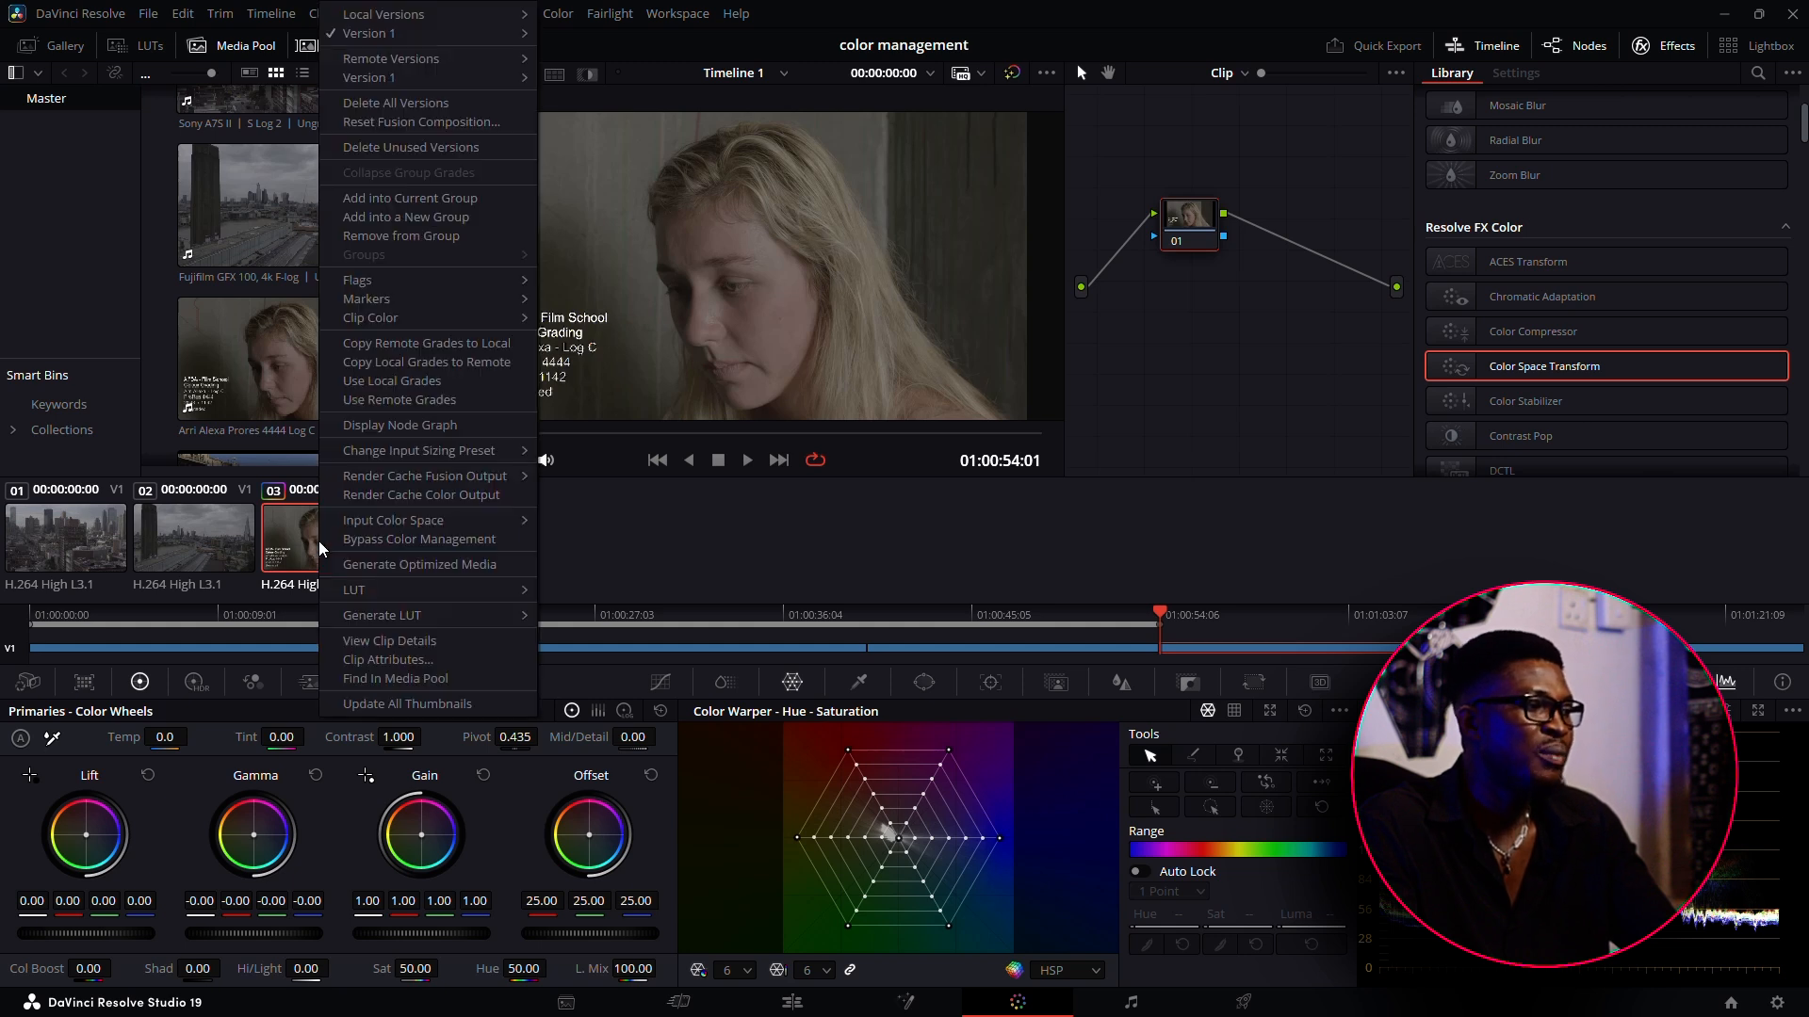
{"action": "mouse_move", "coordinate": [384, 524]}
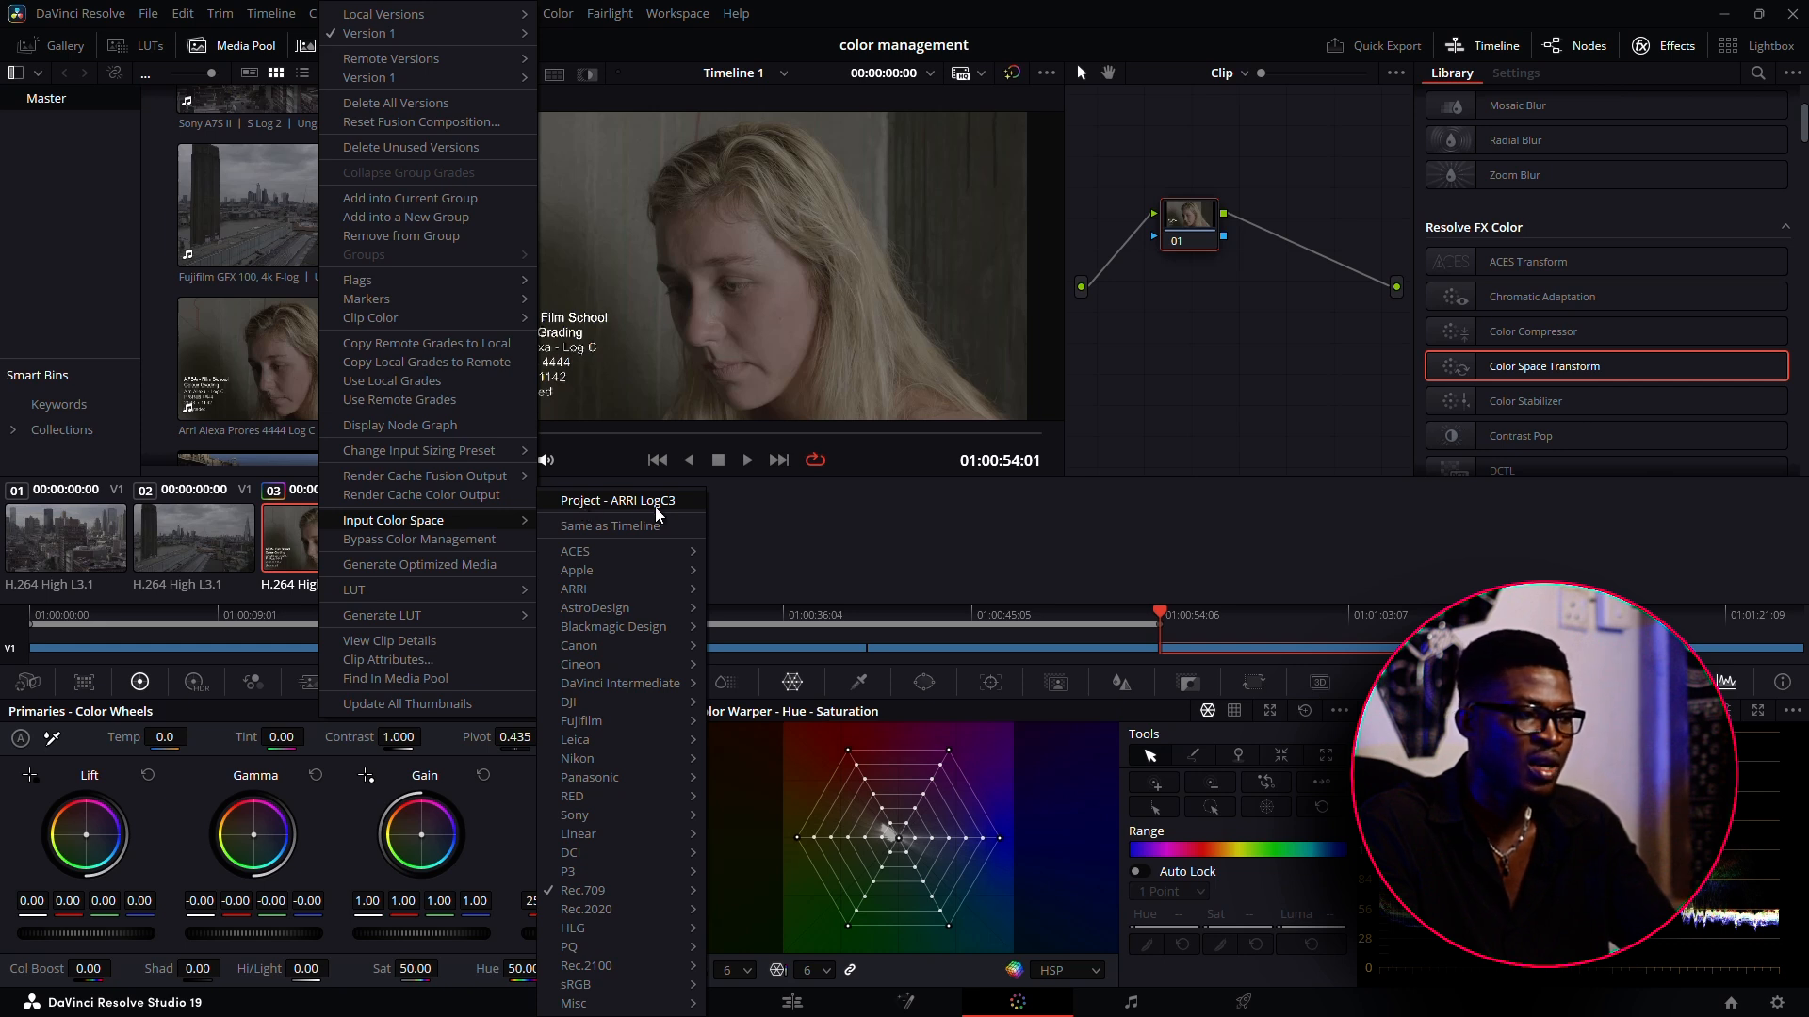
{"action": "mouse_move", "coordinate": [614, 580]}
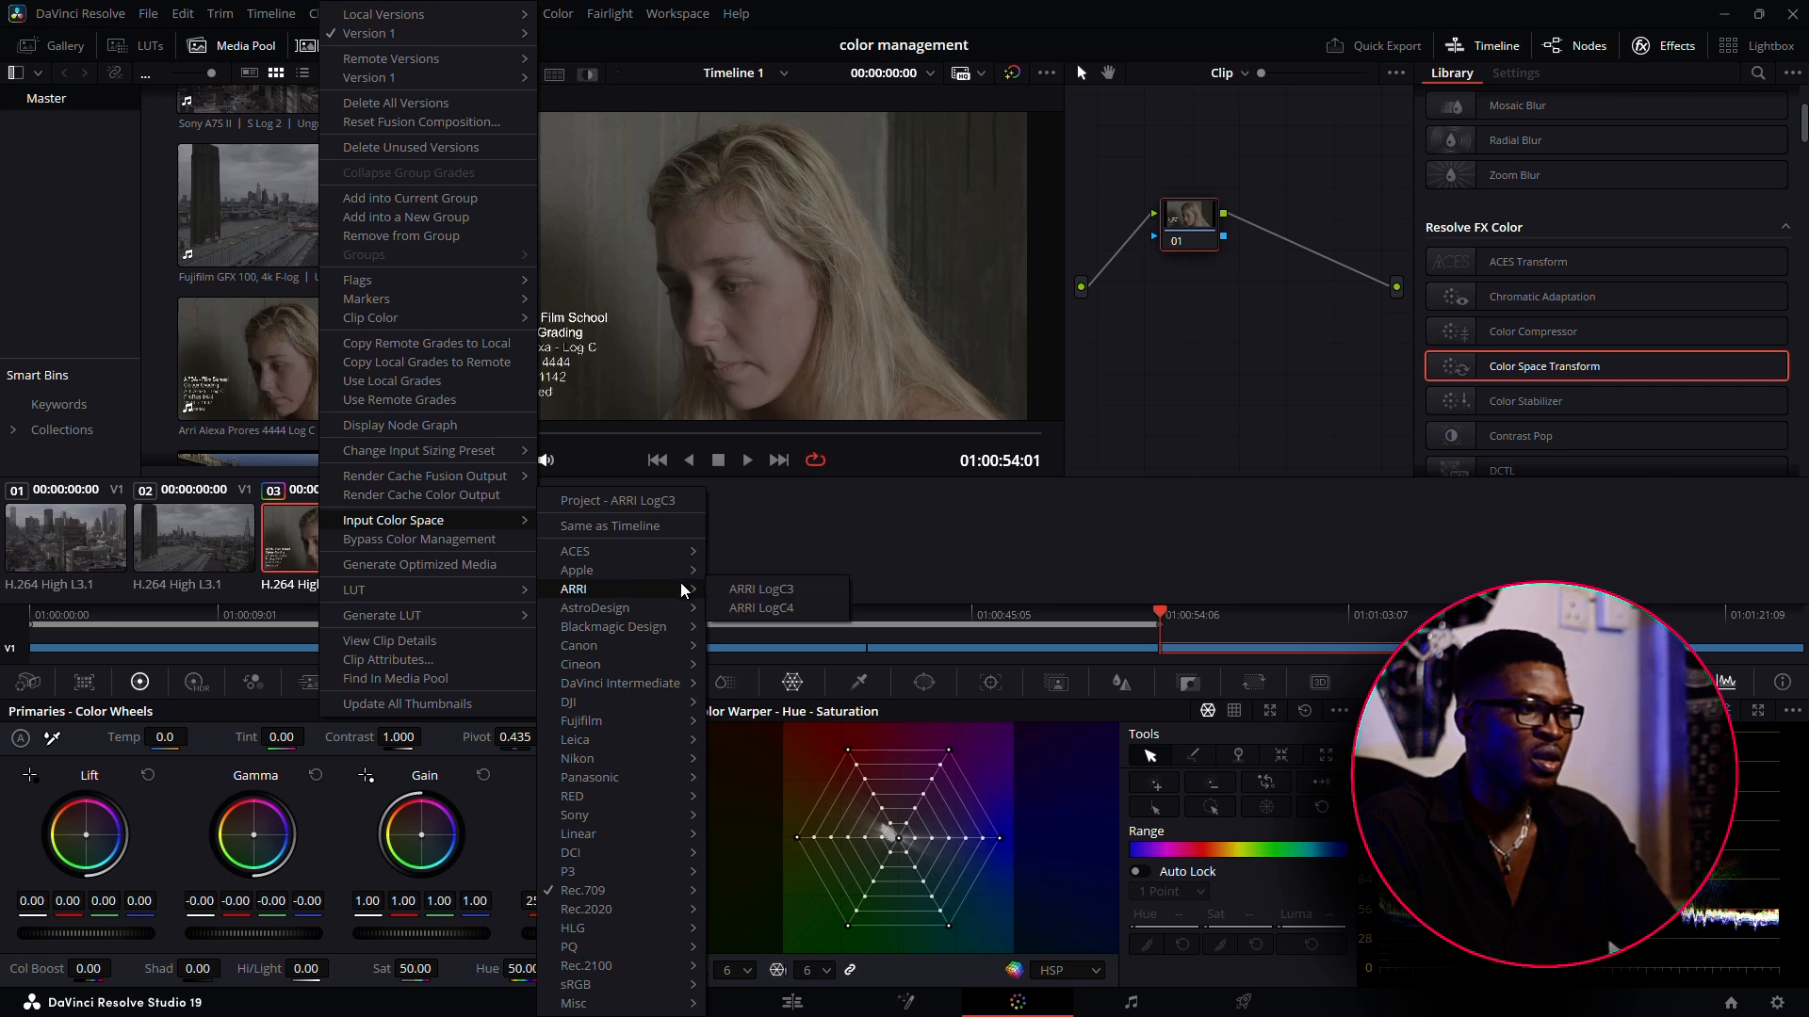
{"action": "left_click", "coordinate": [749, 589]}
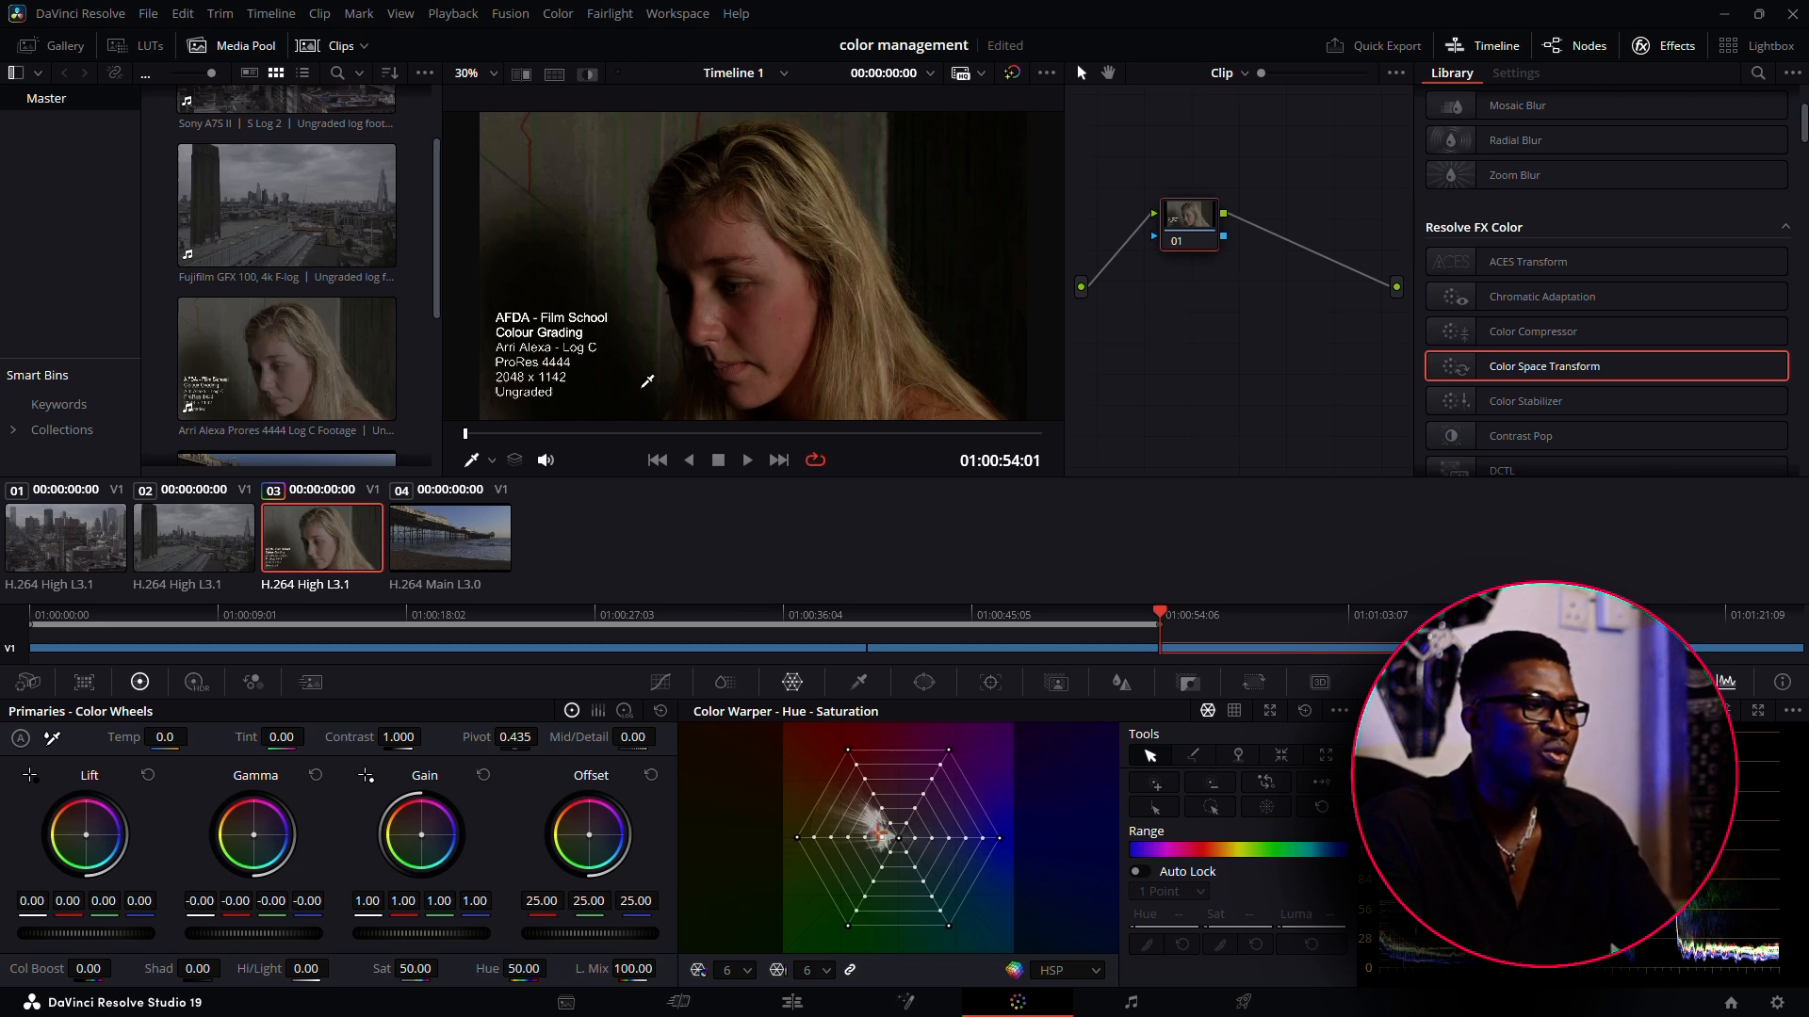
Set the input color space of Fujifilm clip 02 to the first Fujifilm option
{"action": "right_click", "coordinate": [309, 567]}
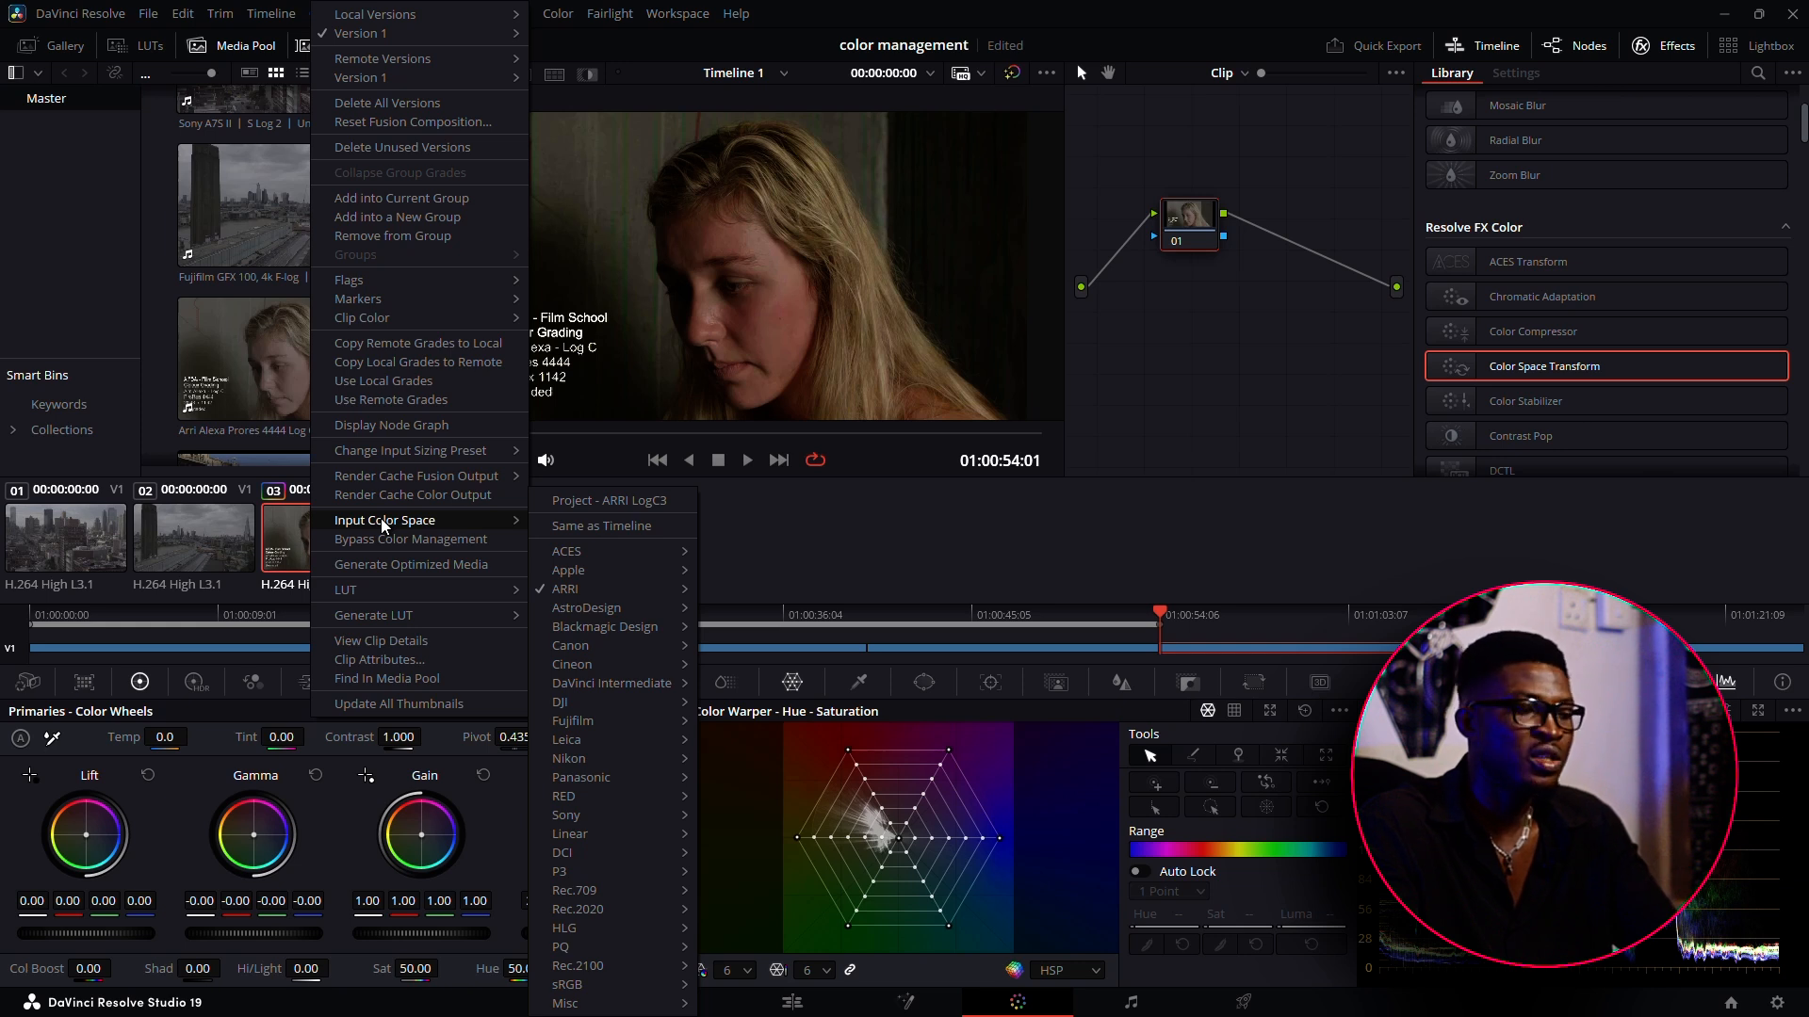
{"action": "right_click", "coordinate": [156, 544]}
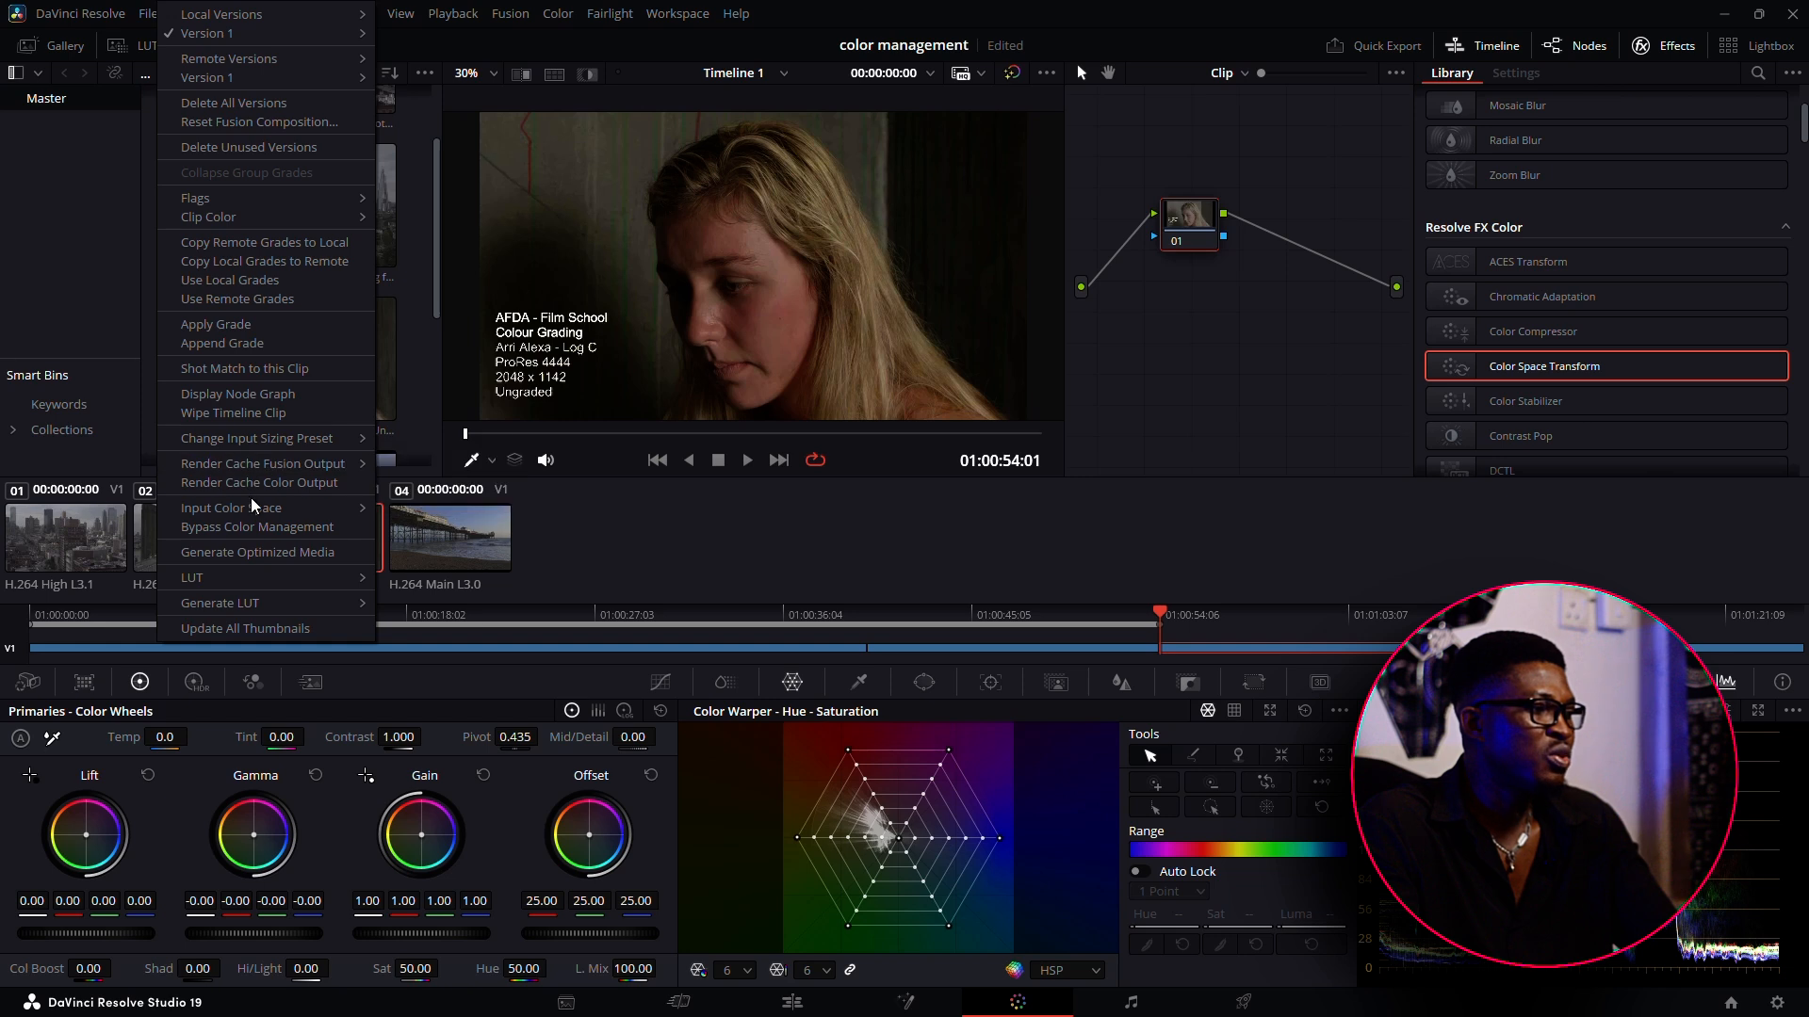
{"action": "mouse_move", "coordinate": [253, 511]}
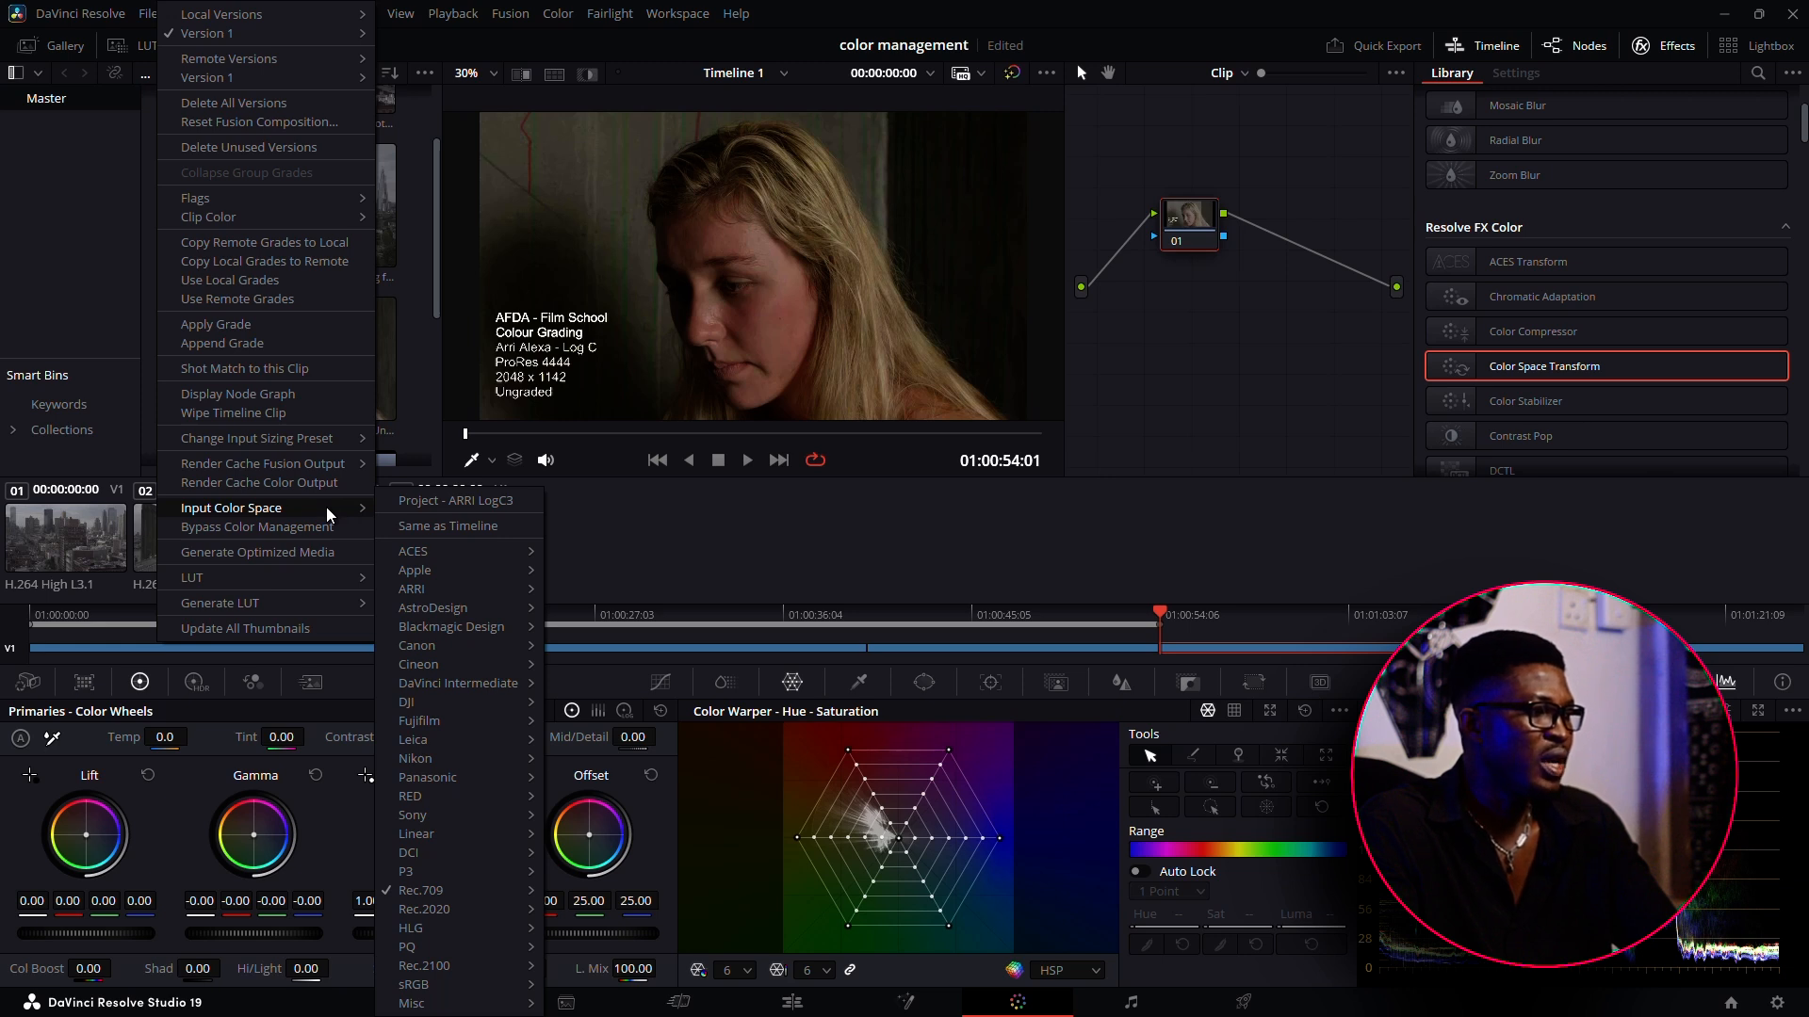
{"action": "left_click", "coordinate": [146, 551]}
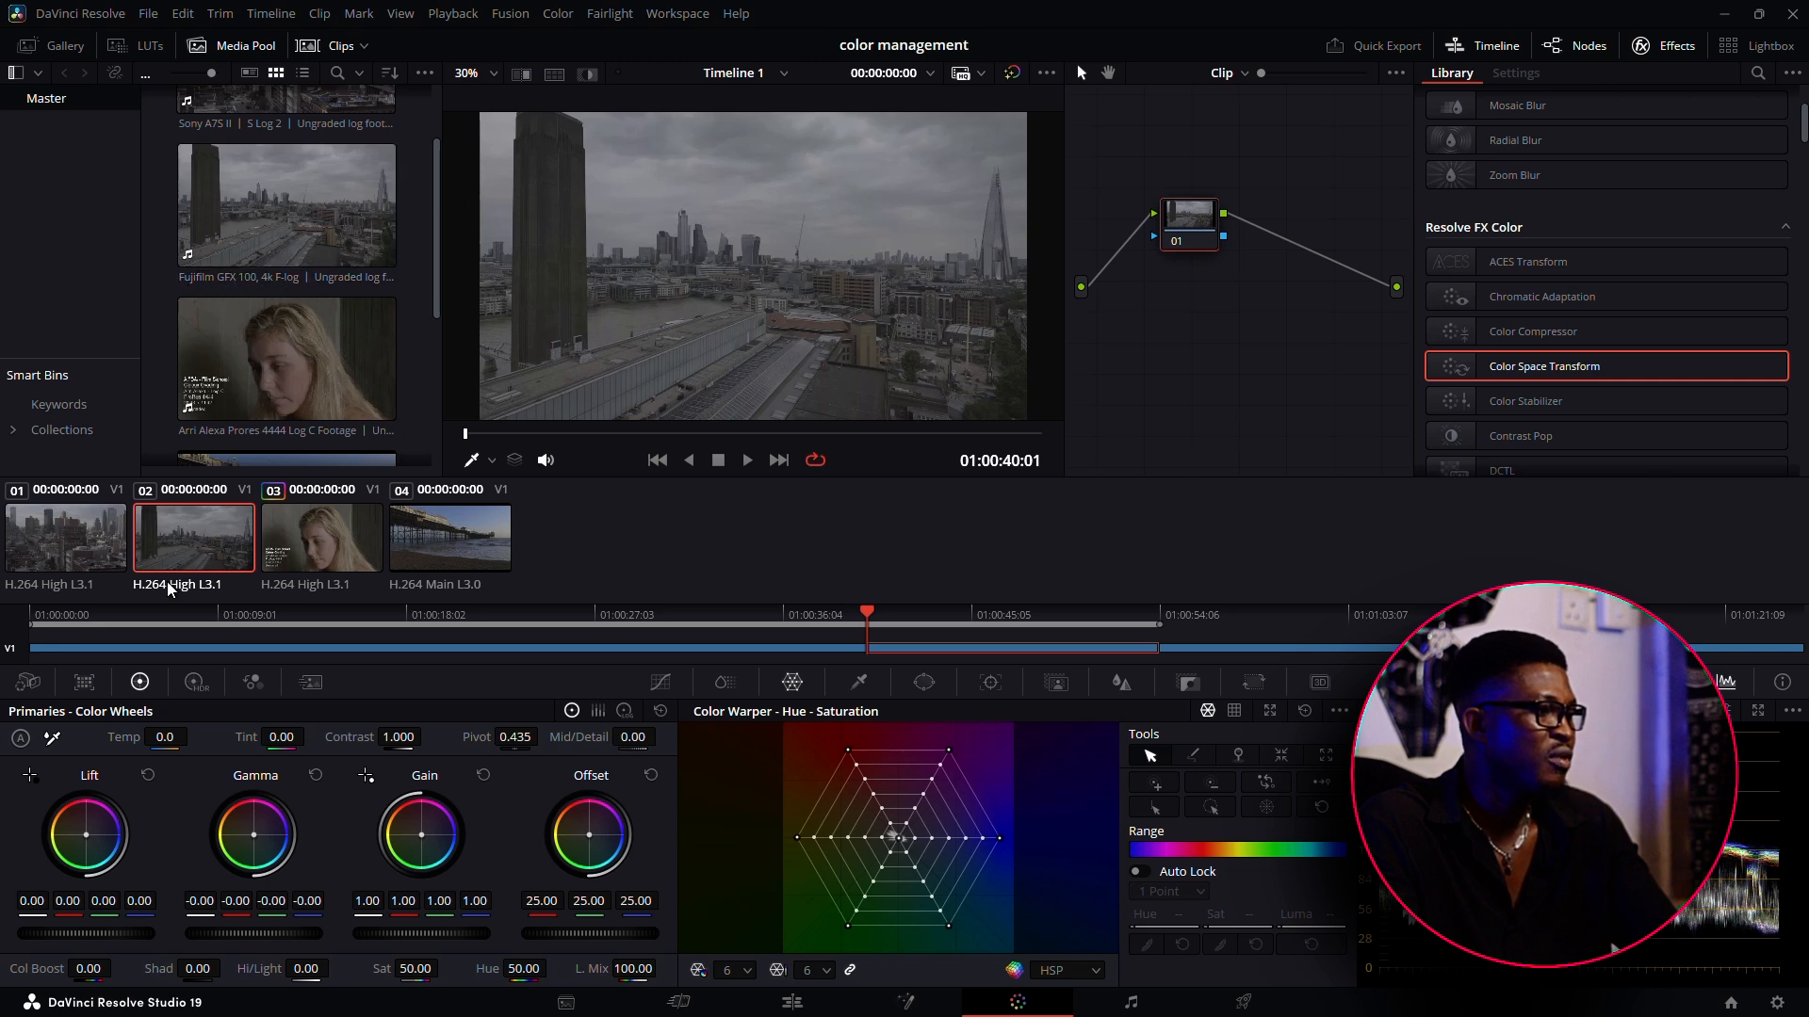
{"action": "right_click", "coordinate": [191, 542]}
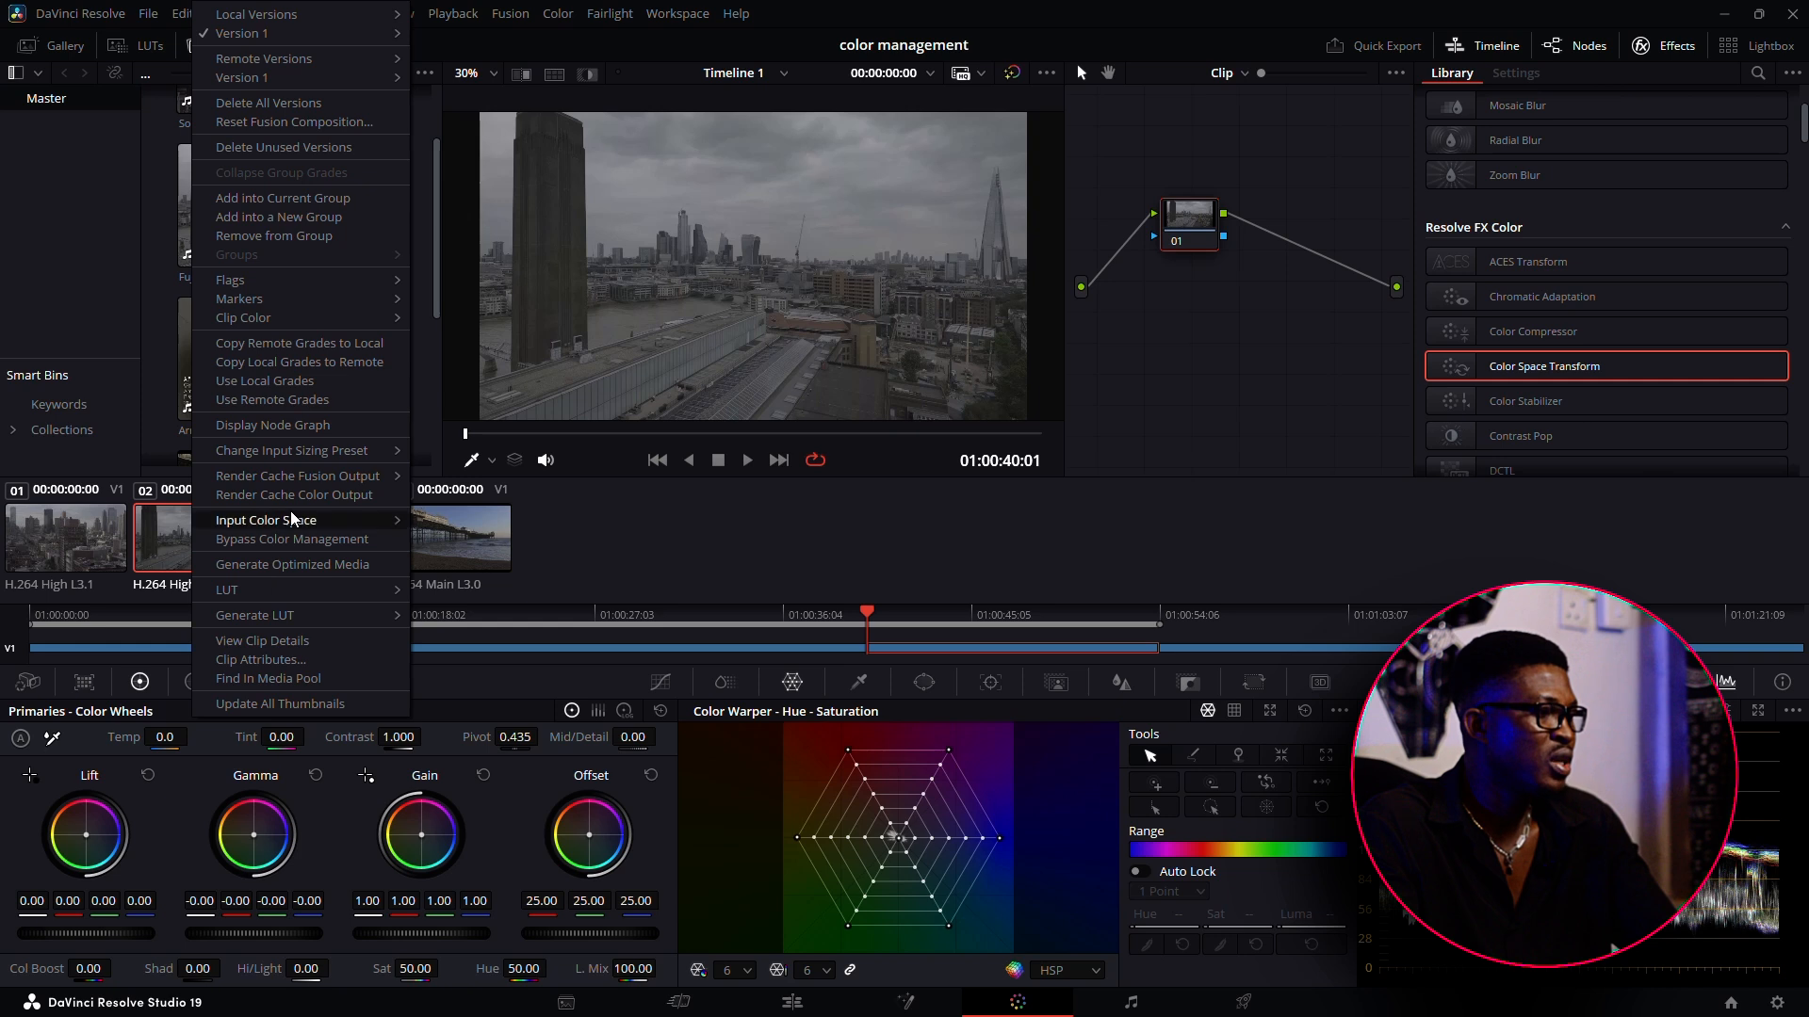
{"action": "mouse_move", "coordinate": [292, 513]}
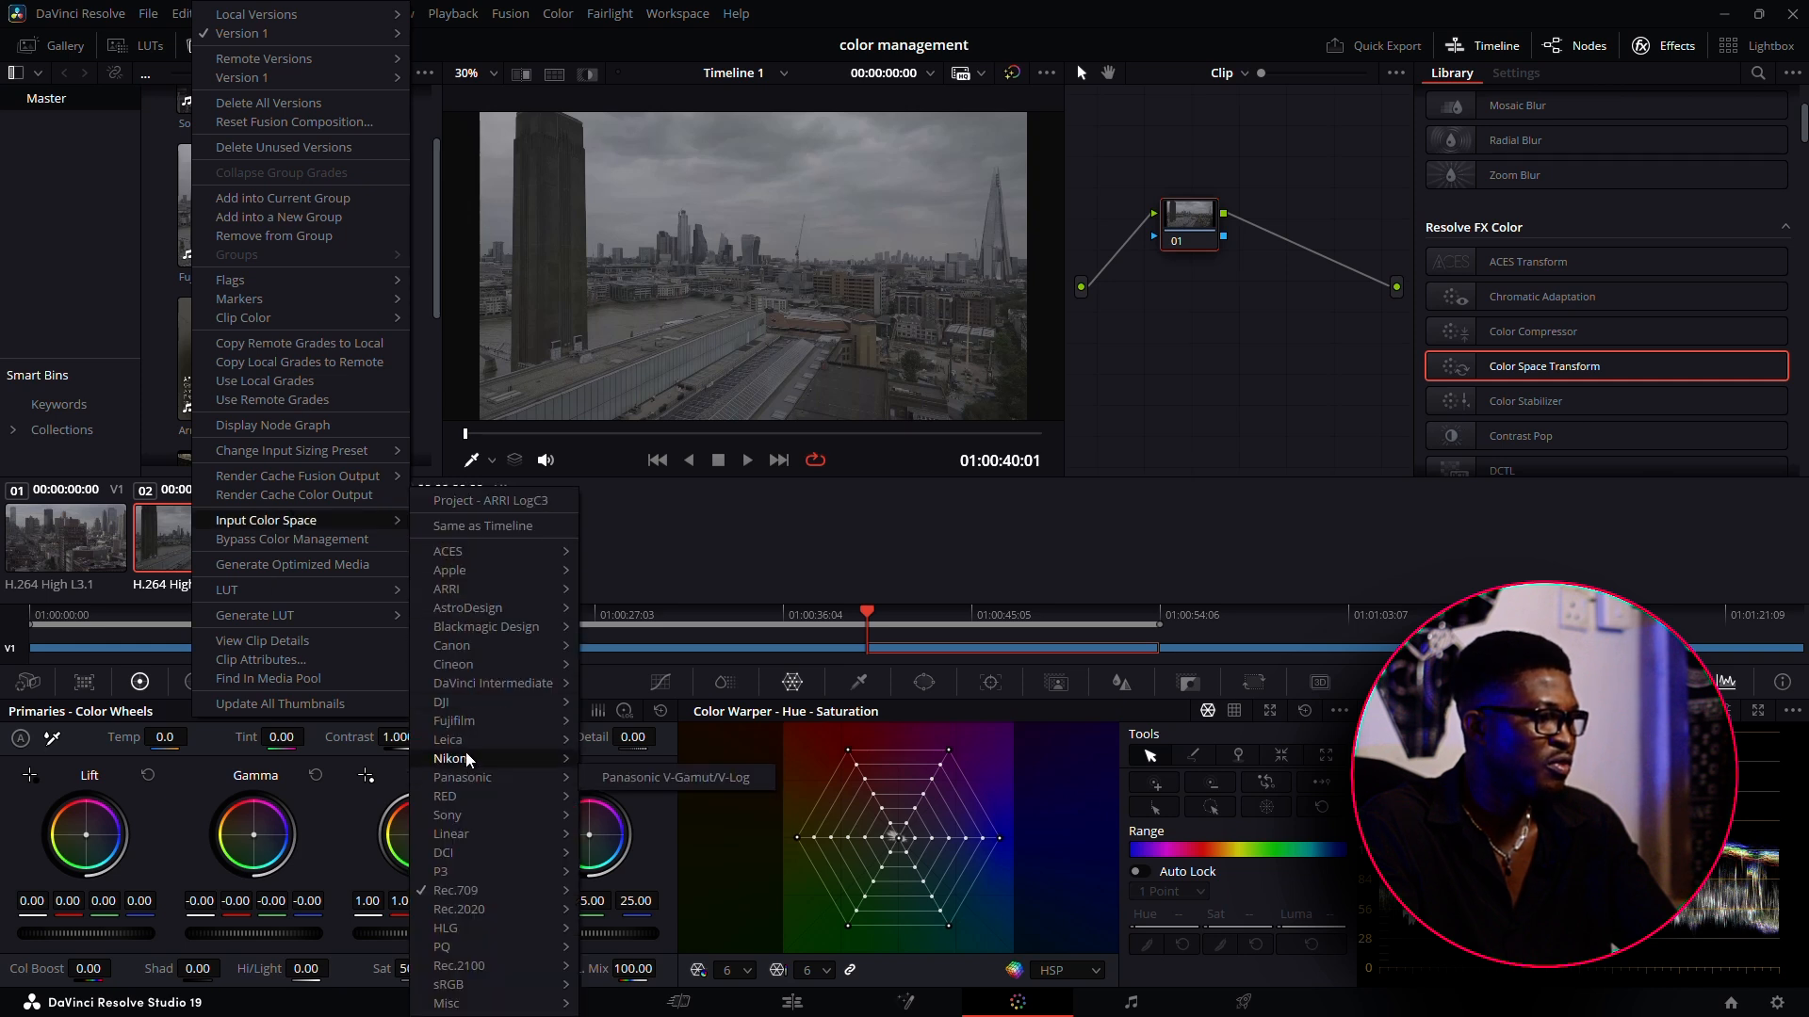
{"action": "mouse_move", "coordinate": [467, 717]}
{"action": "left_click", "coordinate": [620, 719]}
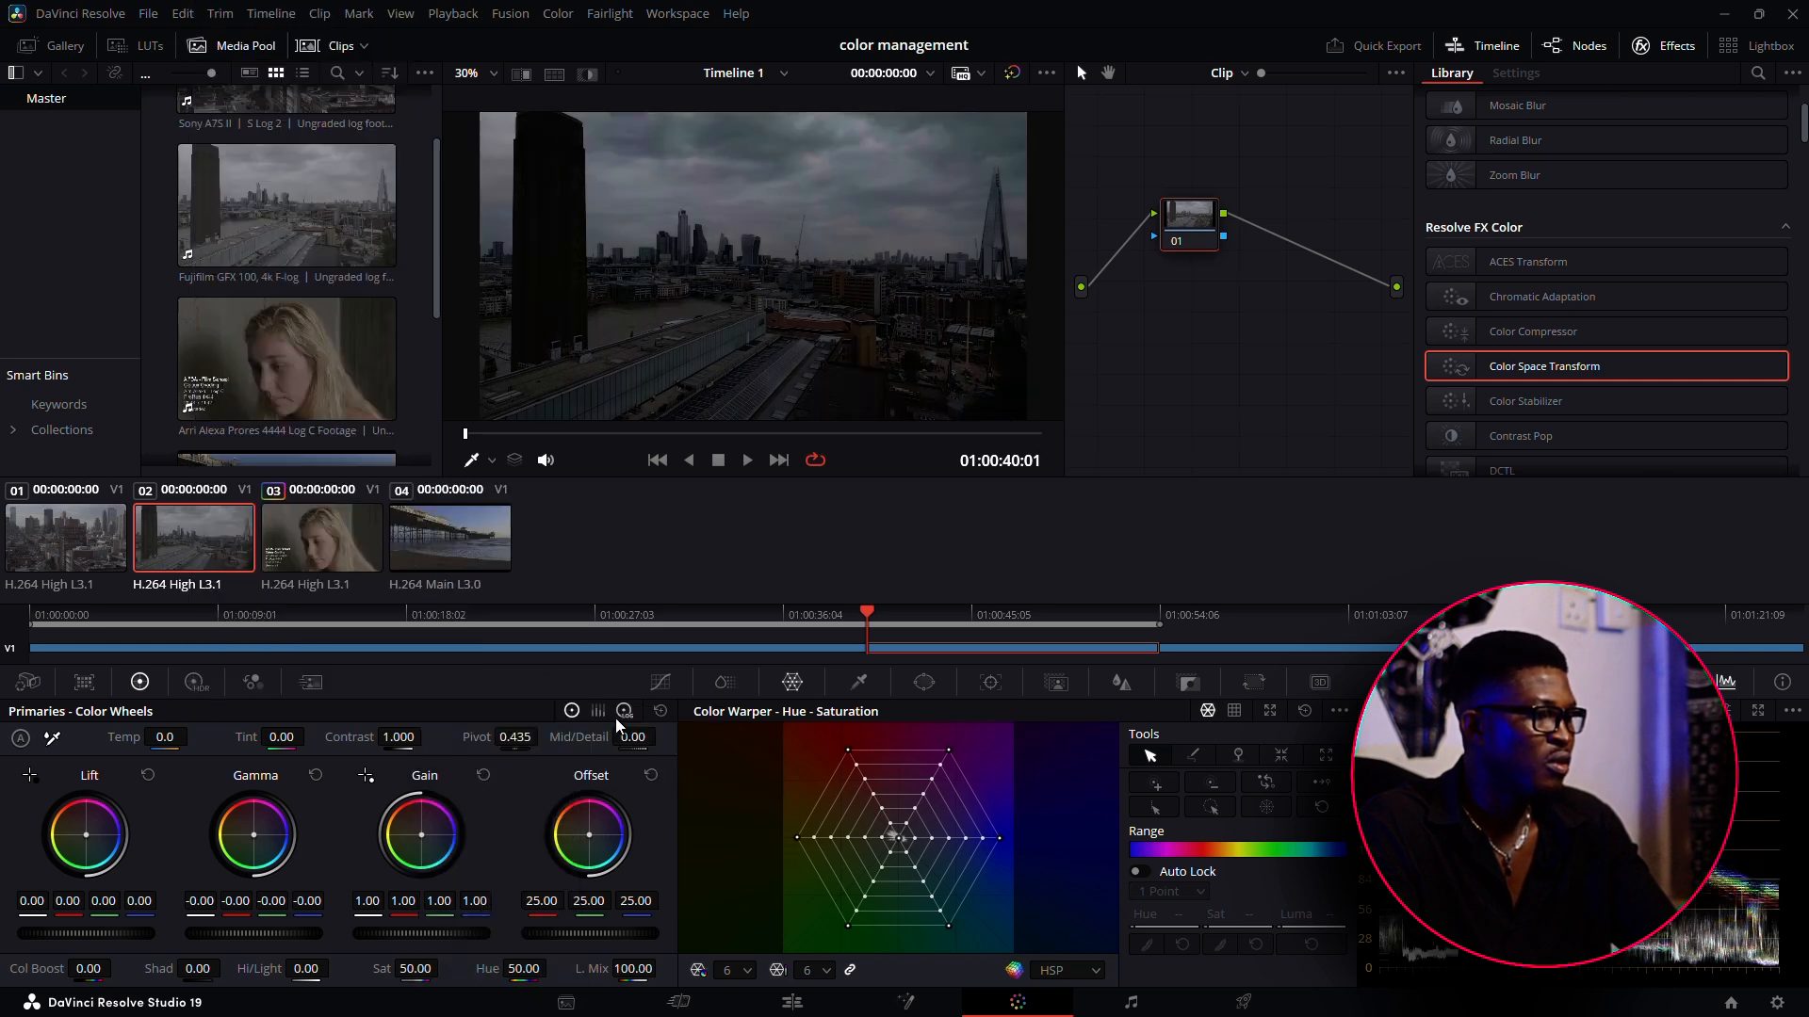
Scrub and play through clip 02 to check its managed color, and view clip 01 for comparison
{"action": "left_click_drag", "start_coordinate": [621, 435], "coordinate": [859, 435]}
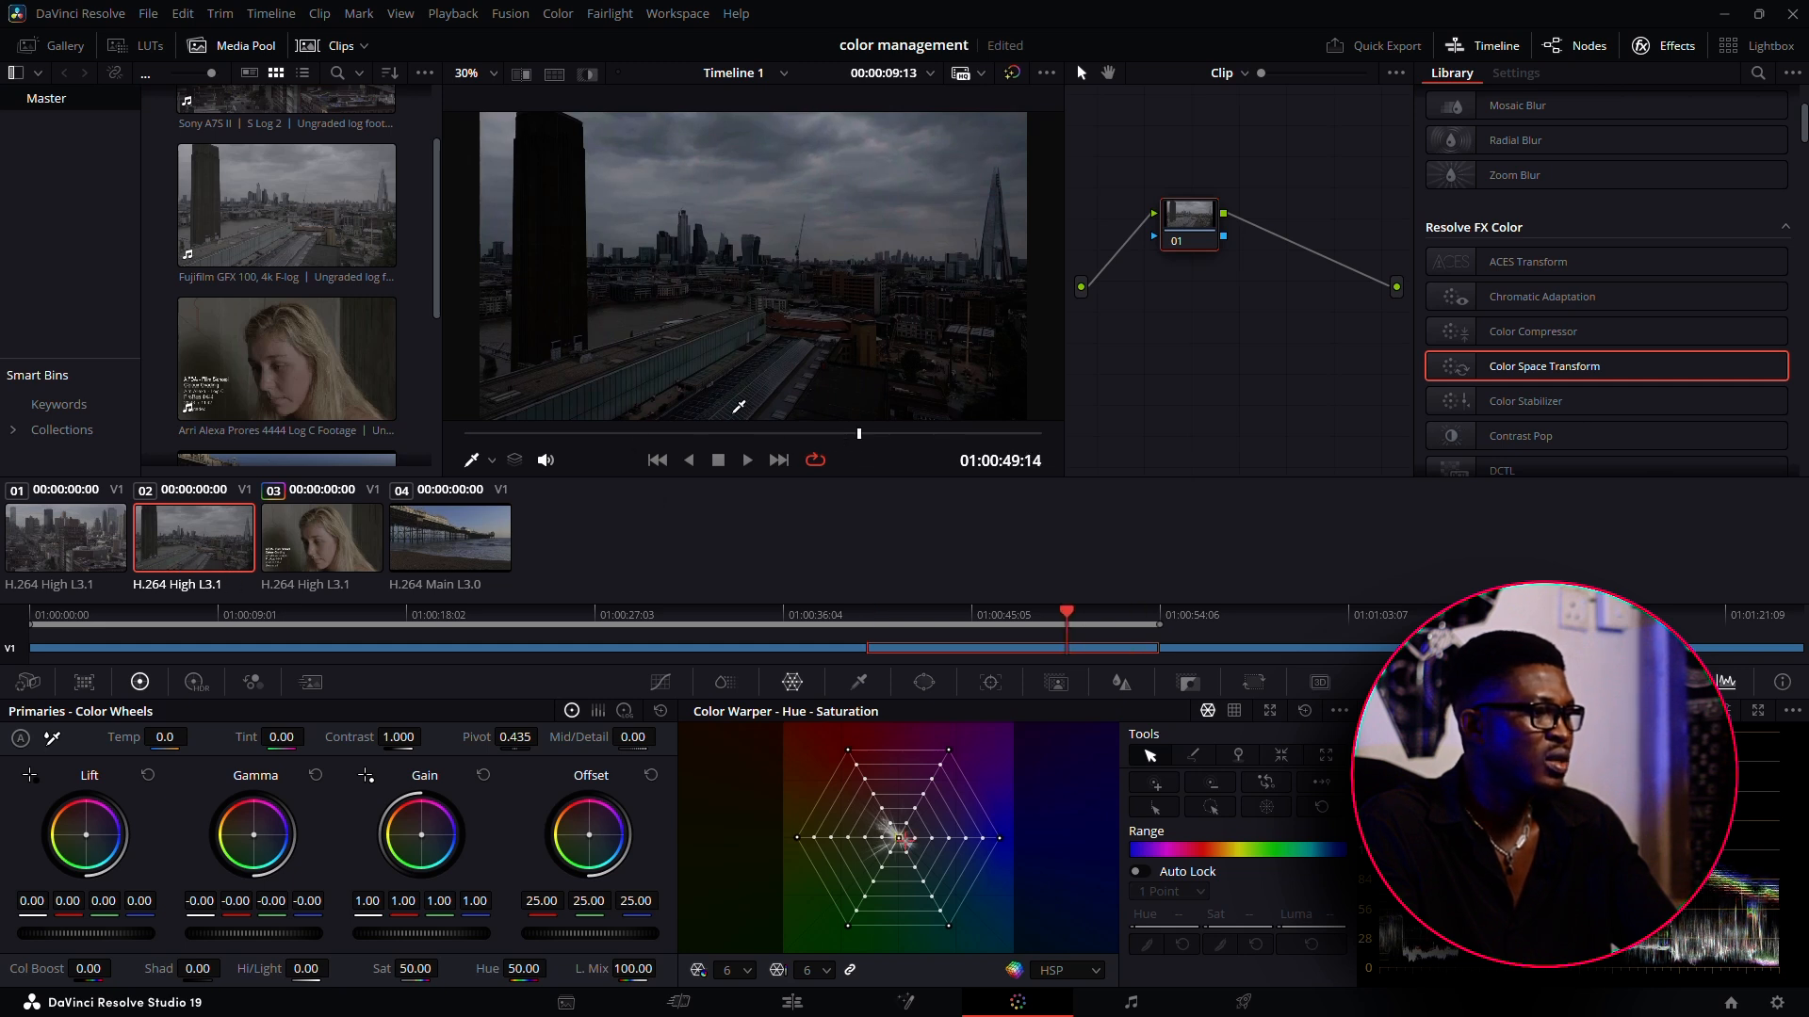
{"action": "left_click", "coordinate": [748, 460]}
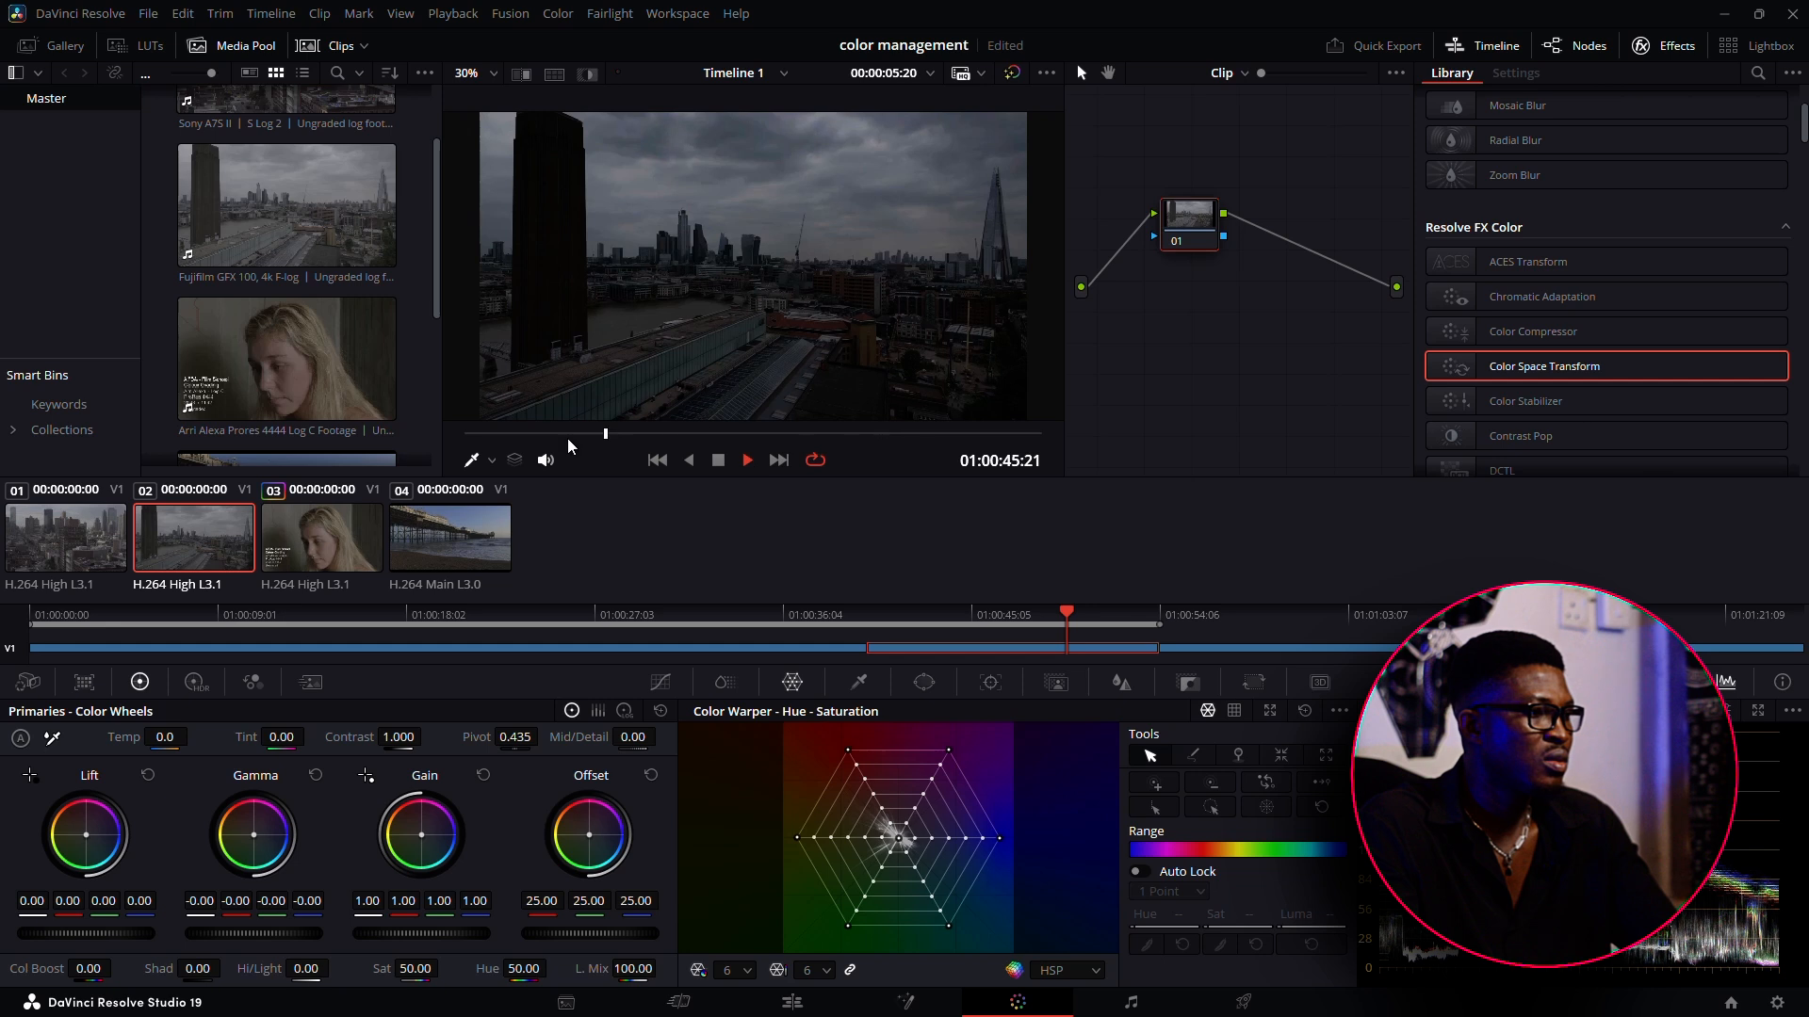
{"action": "left_click", "coordinate": [779, 461]}
{"action": "left_click", "coordinate": [657, 461]}
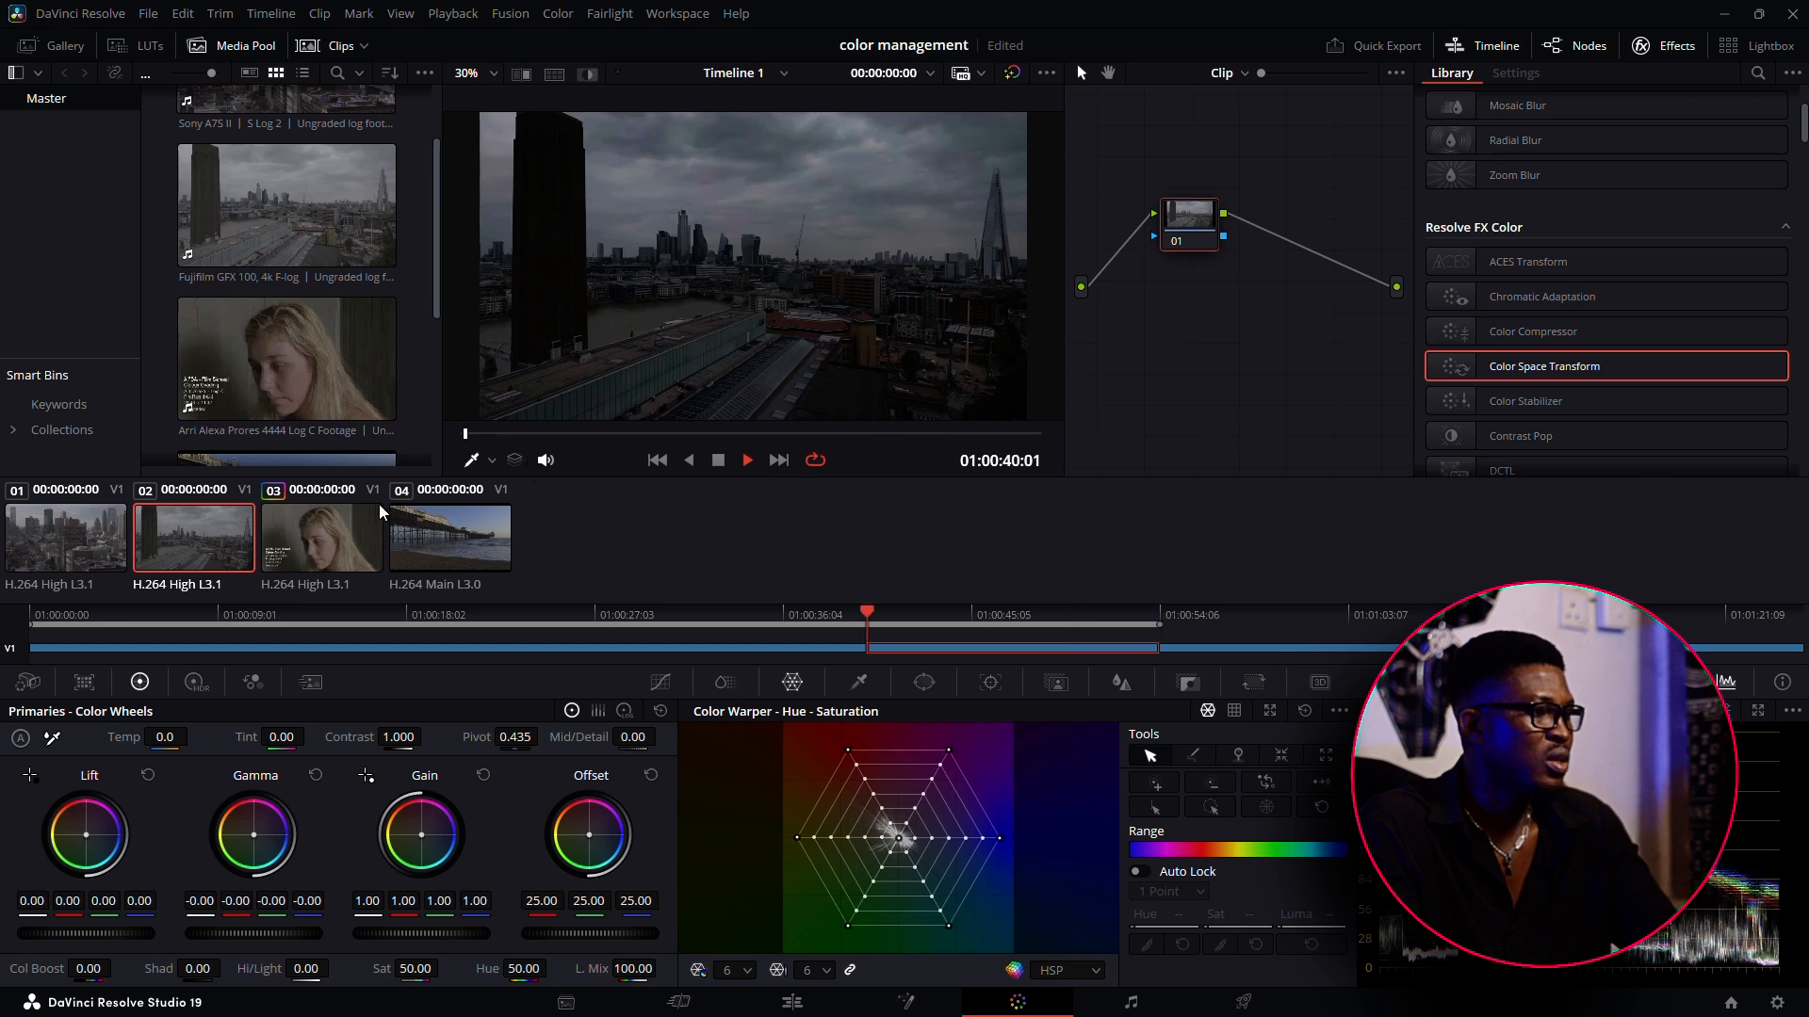
{"action": "left_click", "coordinate": [58, 560]}
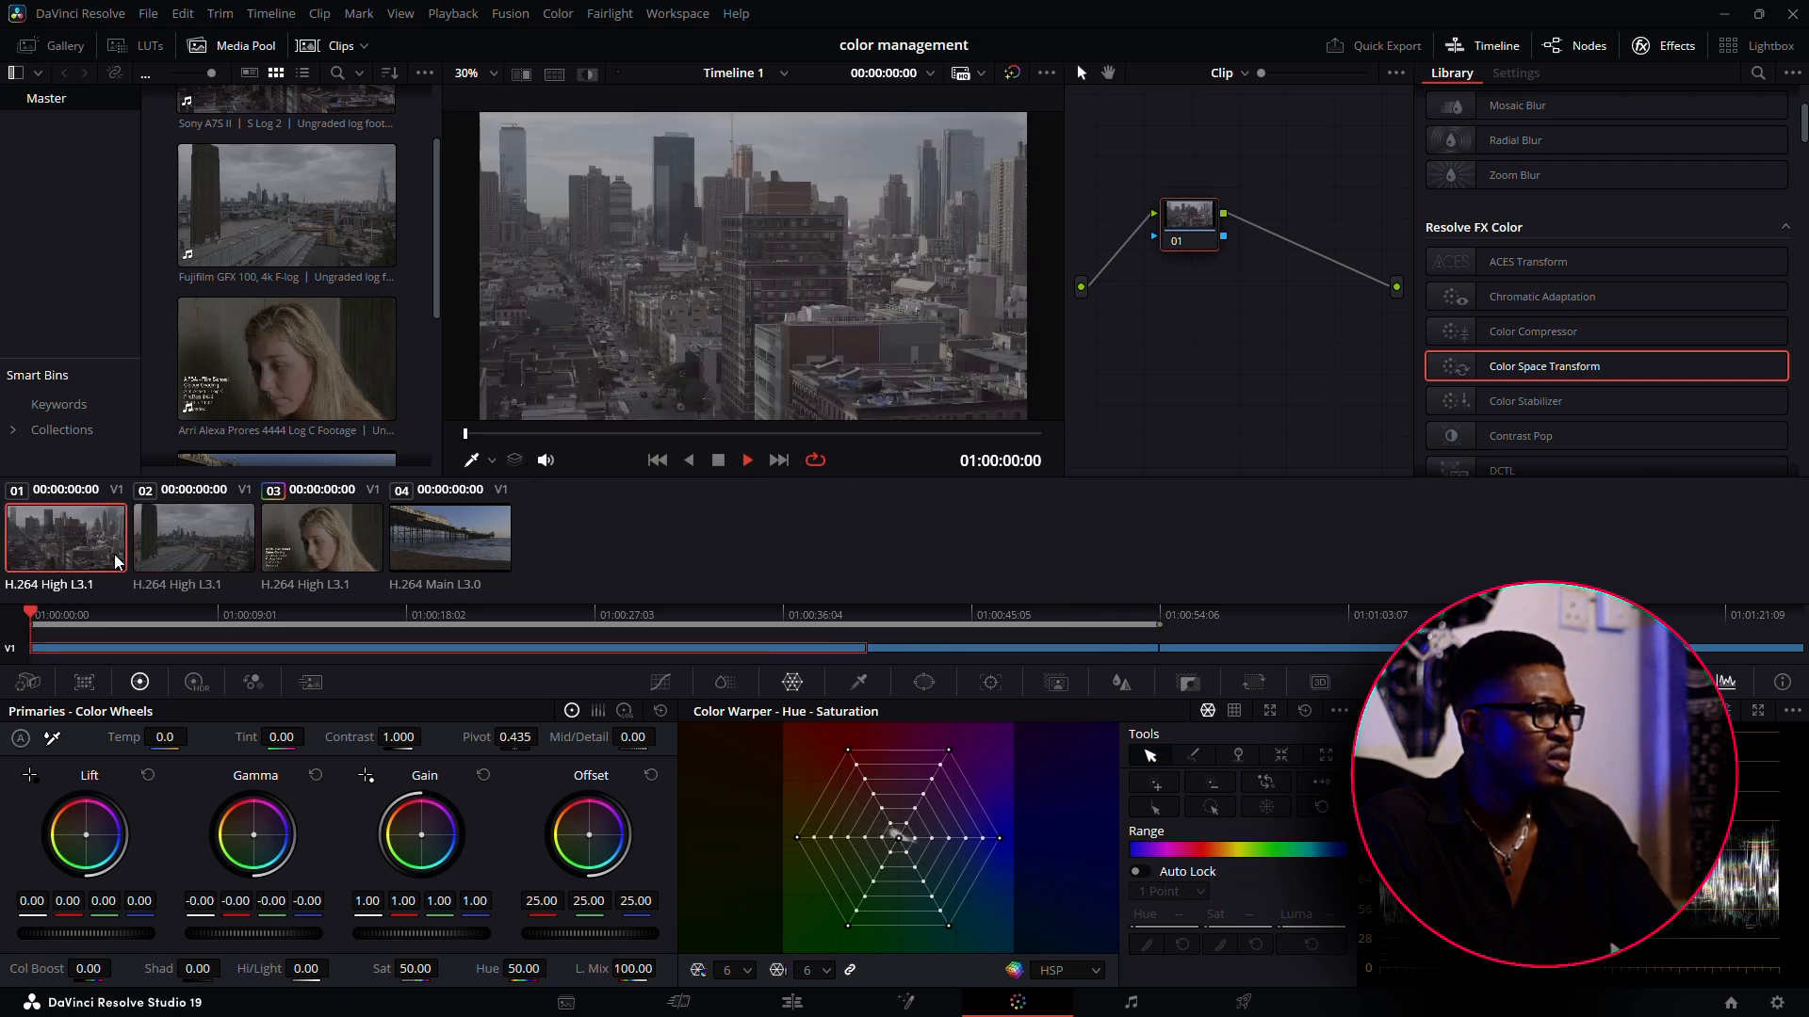
{"action": "left_click_drag", "start_coordinate": [535, 438], "coordinate": [421, 469]}
Set the input color space of Canon clip 04, the pier shot, to Canon Cinema Gamut/Canon Log
{"action": "left_click", "coordinate": [422, 562]}
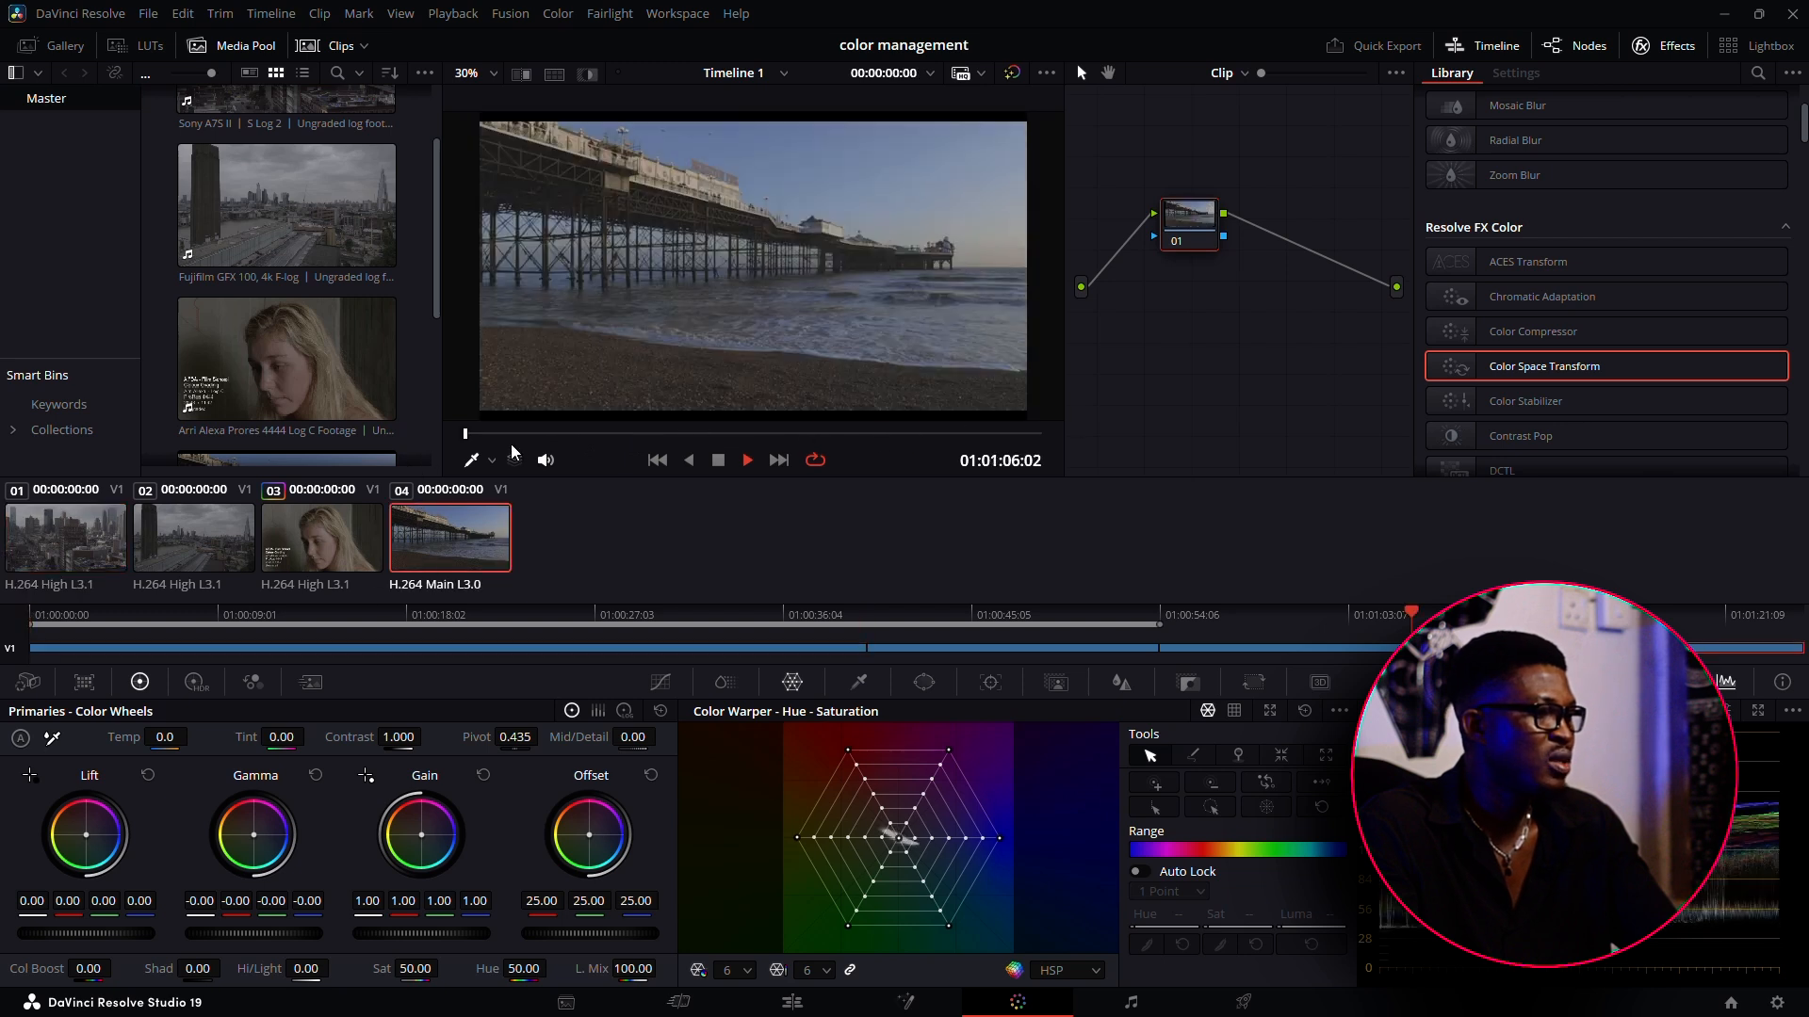
{"action": "left_click_drag", "start_coordinate": [516, 438], "coordinate": [565, 434]}
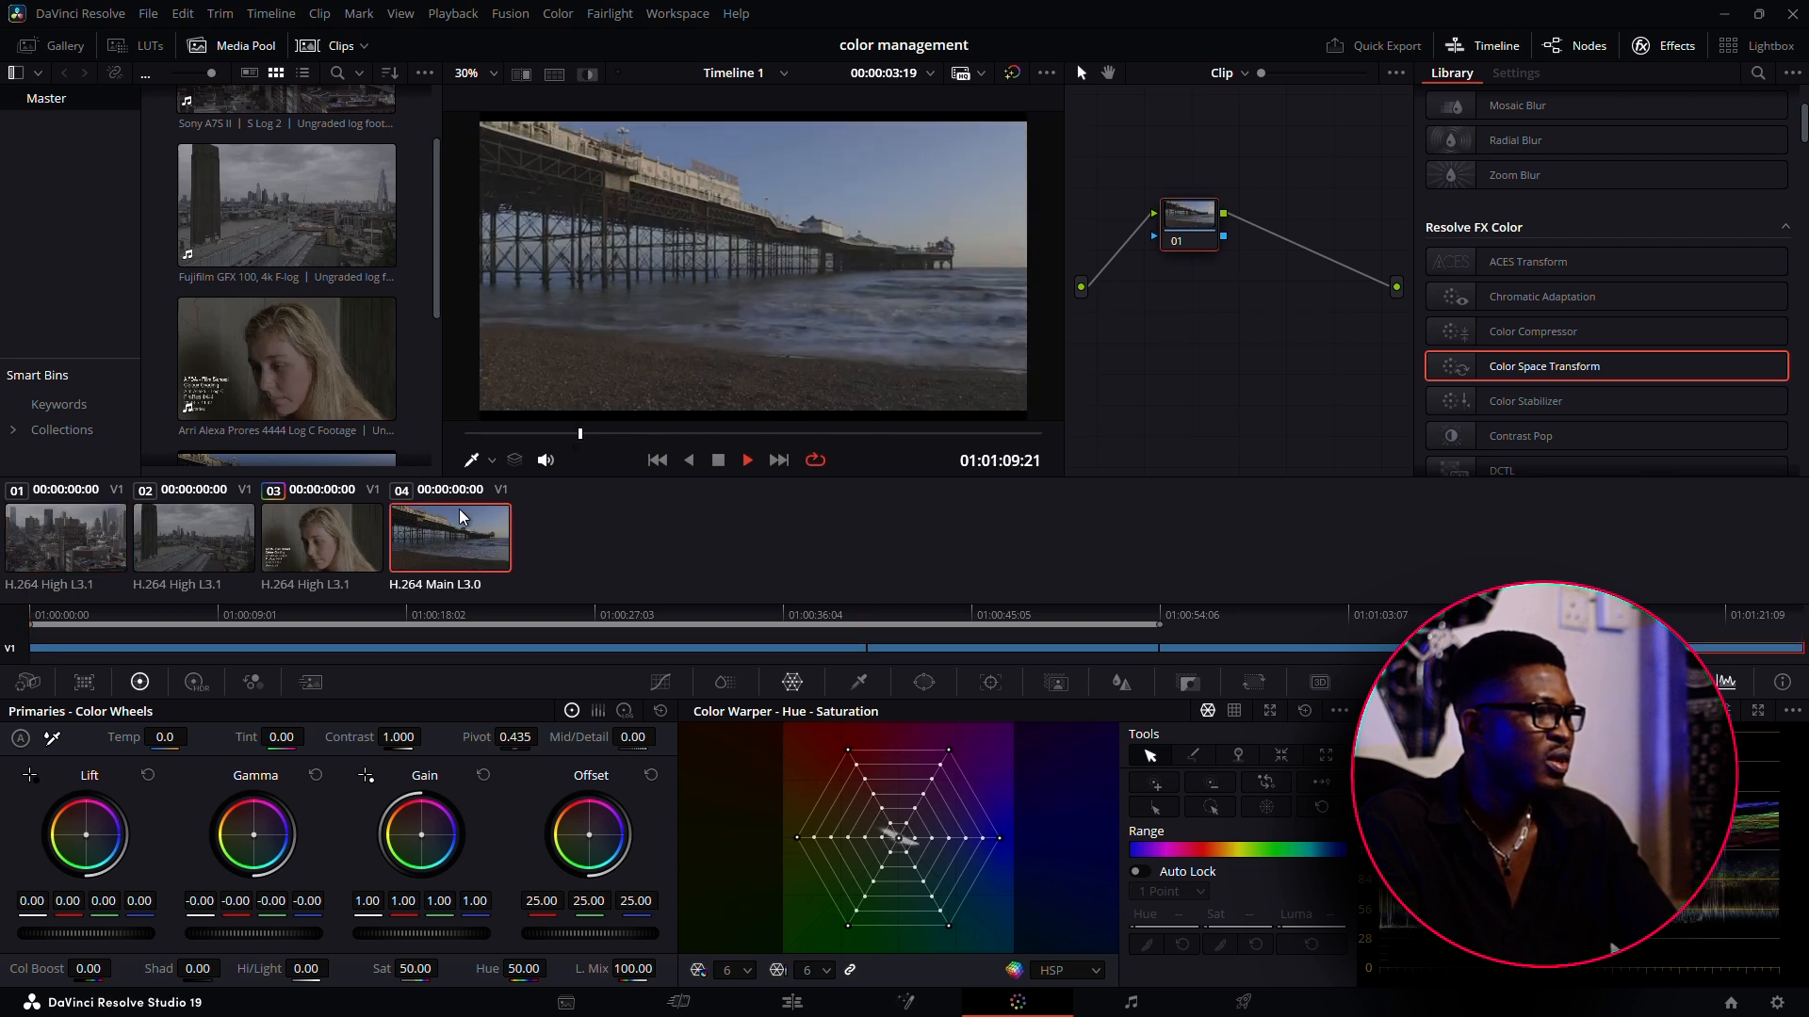
{"action": "right_click", "coordinate": [448, 532]}
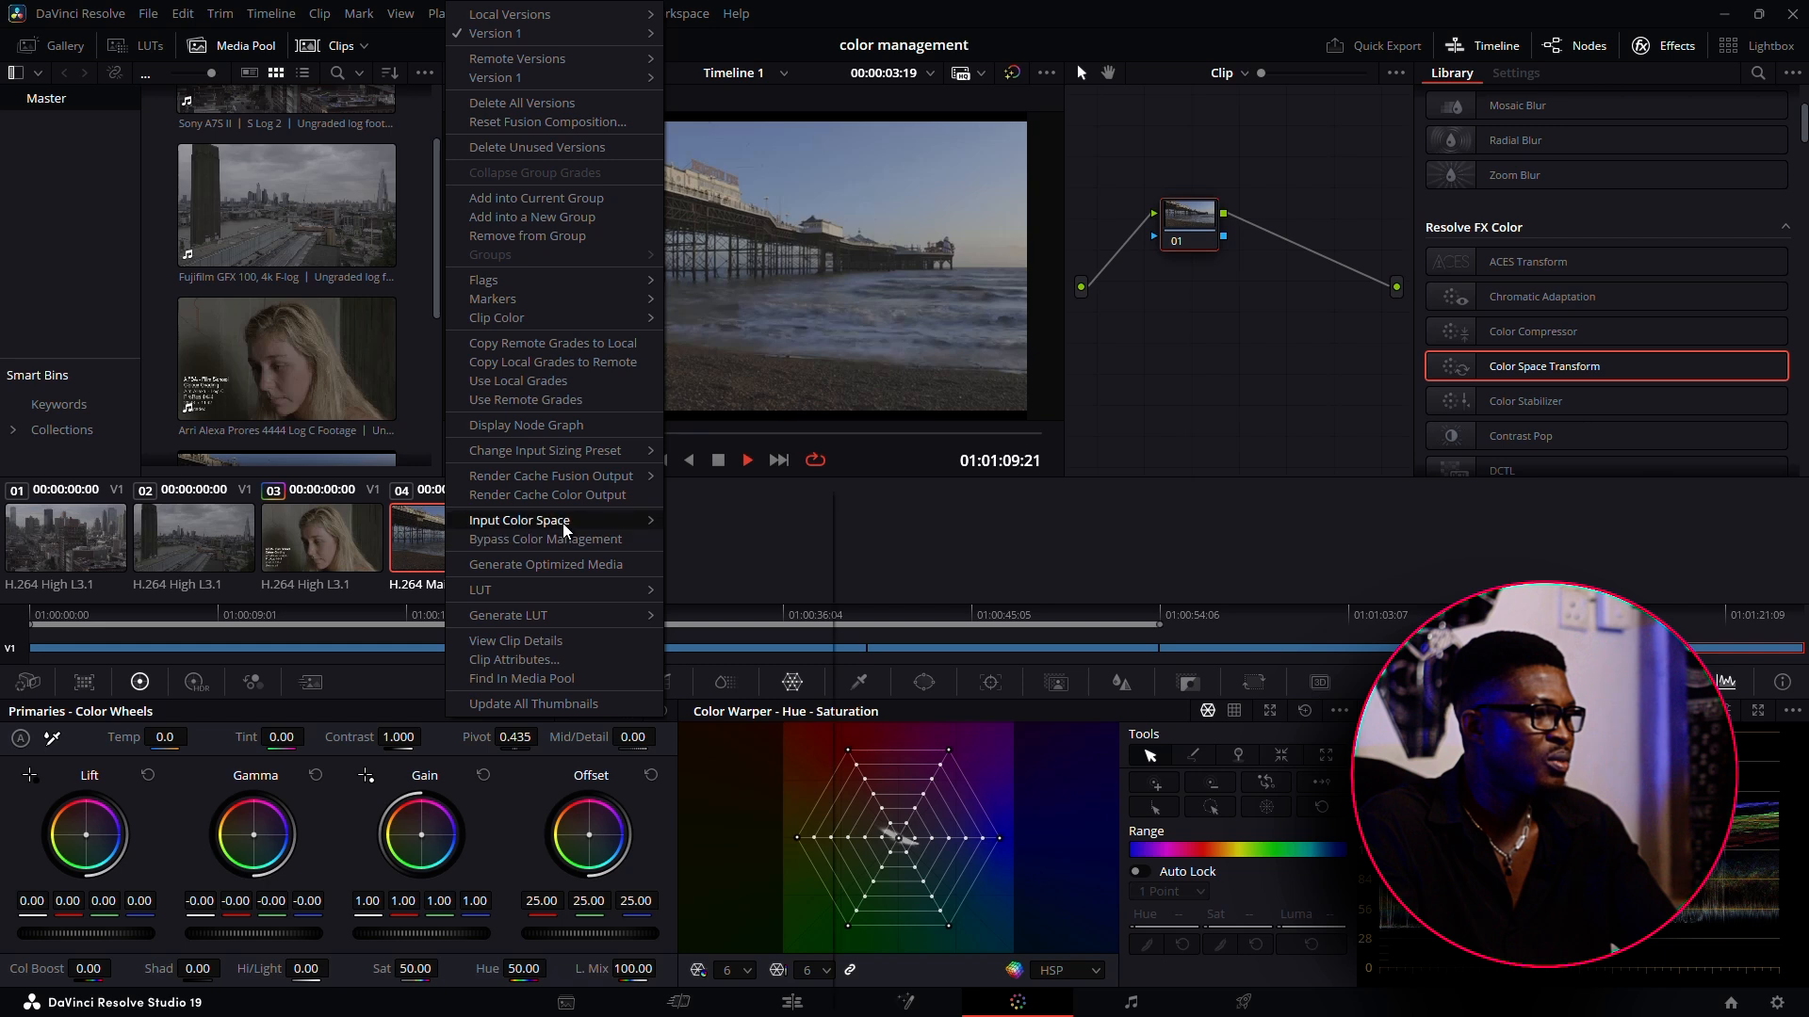
{"action": "left_click", "coordinate": [428, 558]}
{"action": "scroll", "coordinate": [314, 368], "scroll_direction": "down", "scroll_amount": 2}
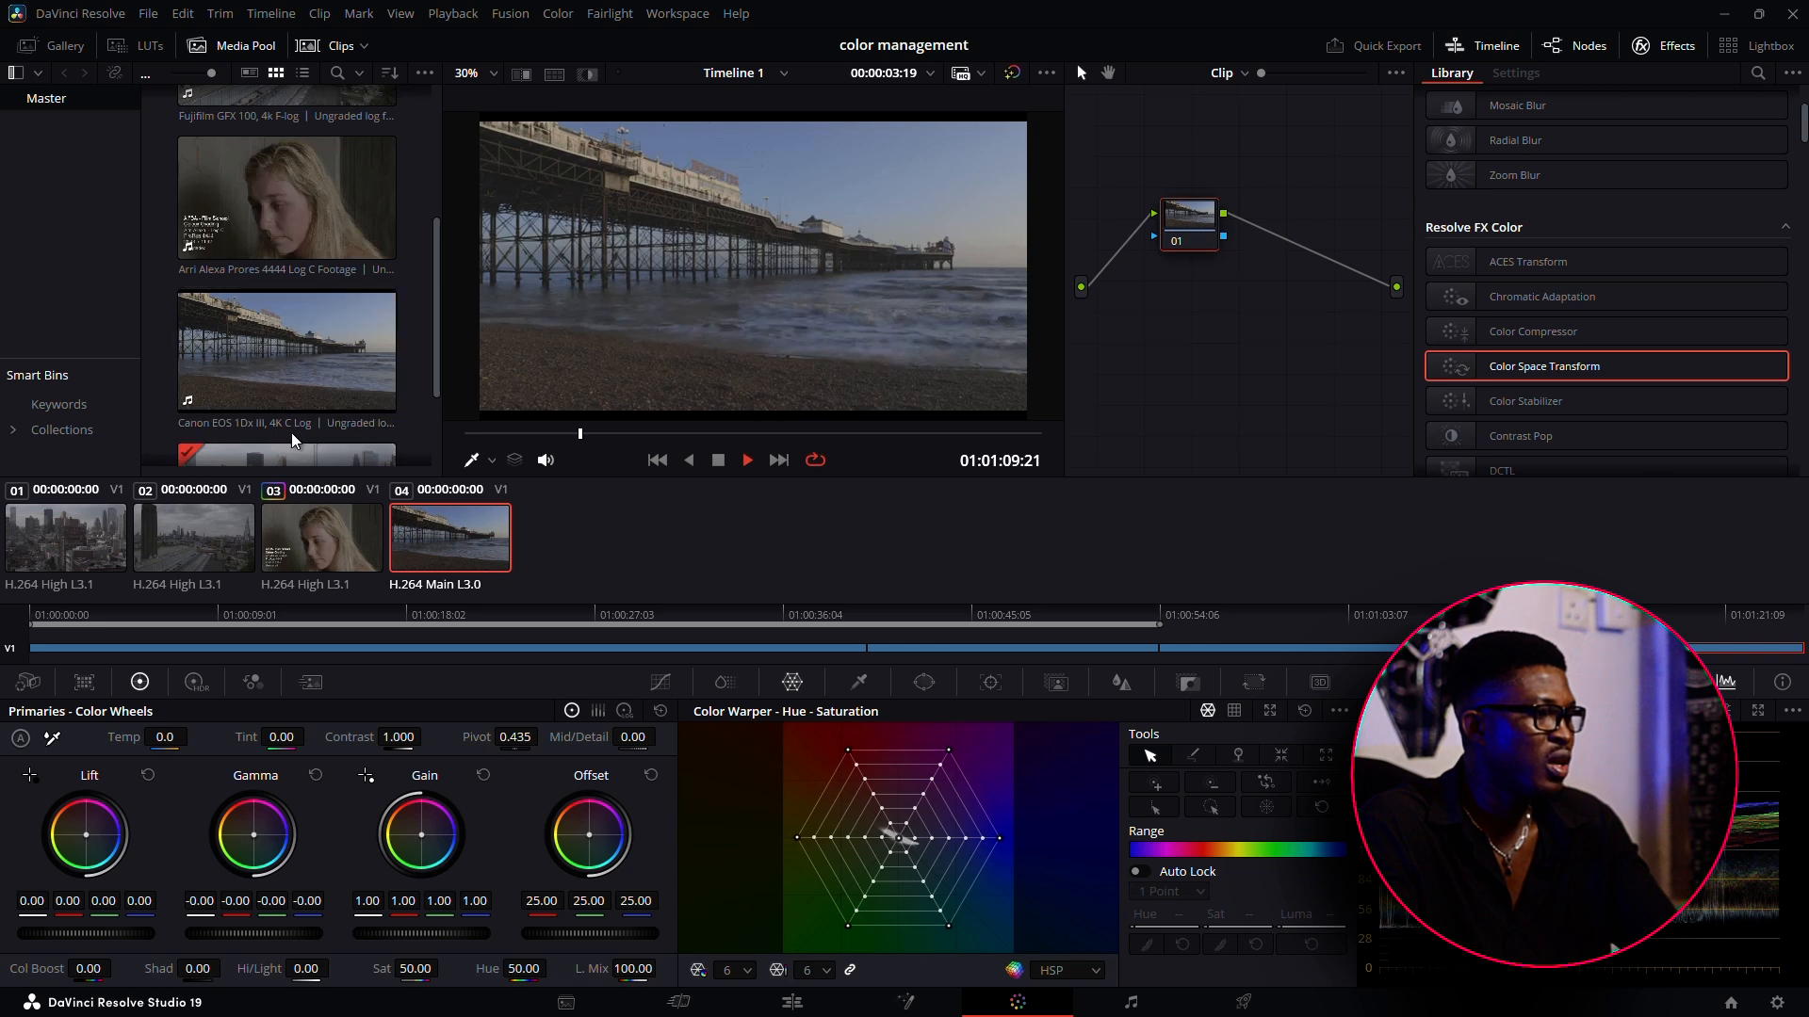
{"action": "right_click", "coordinate": [433, 524]}
{"action": "mouse_move", "coordinate": [541, 522]}
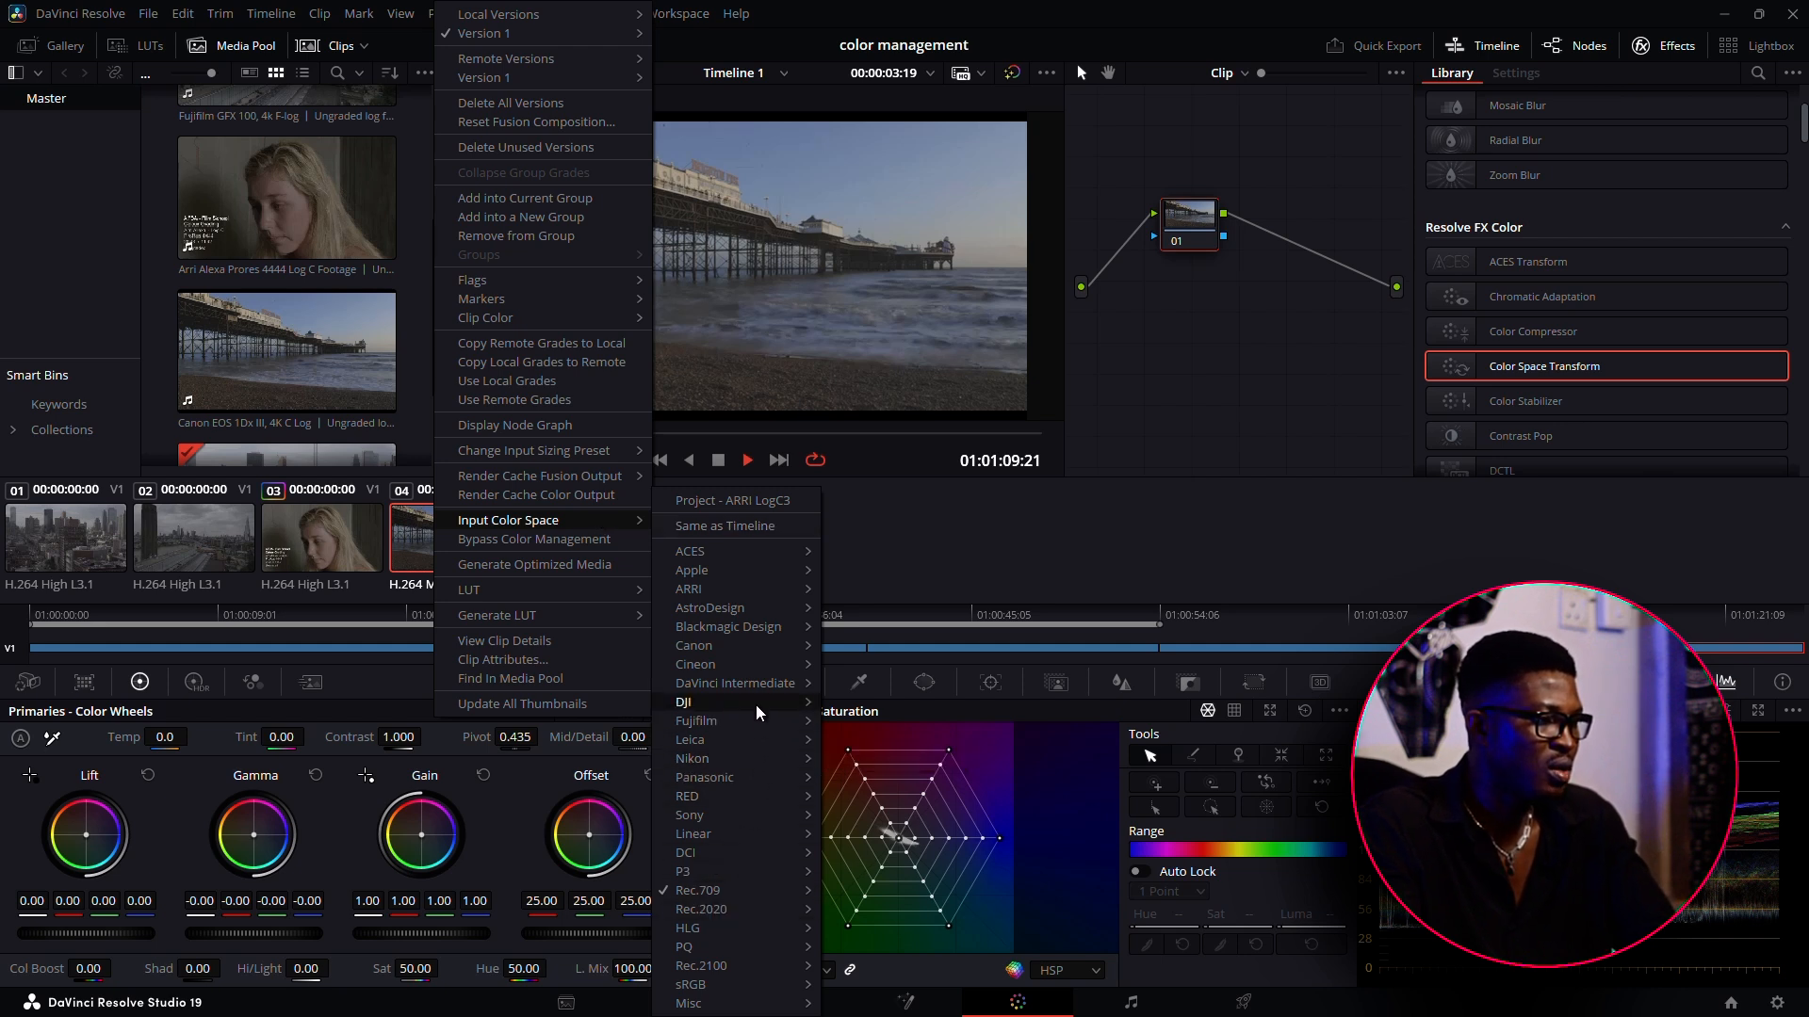
{"action": "mouse_move", "coordinate": [767, 648]}
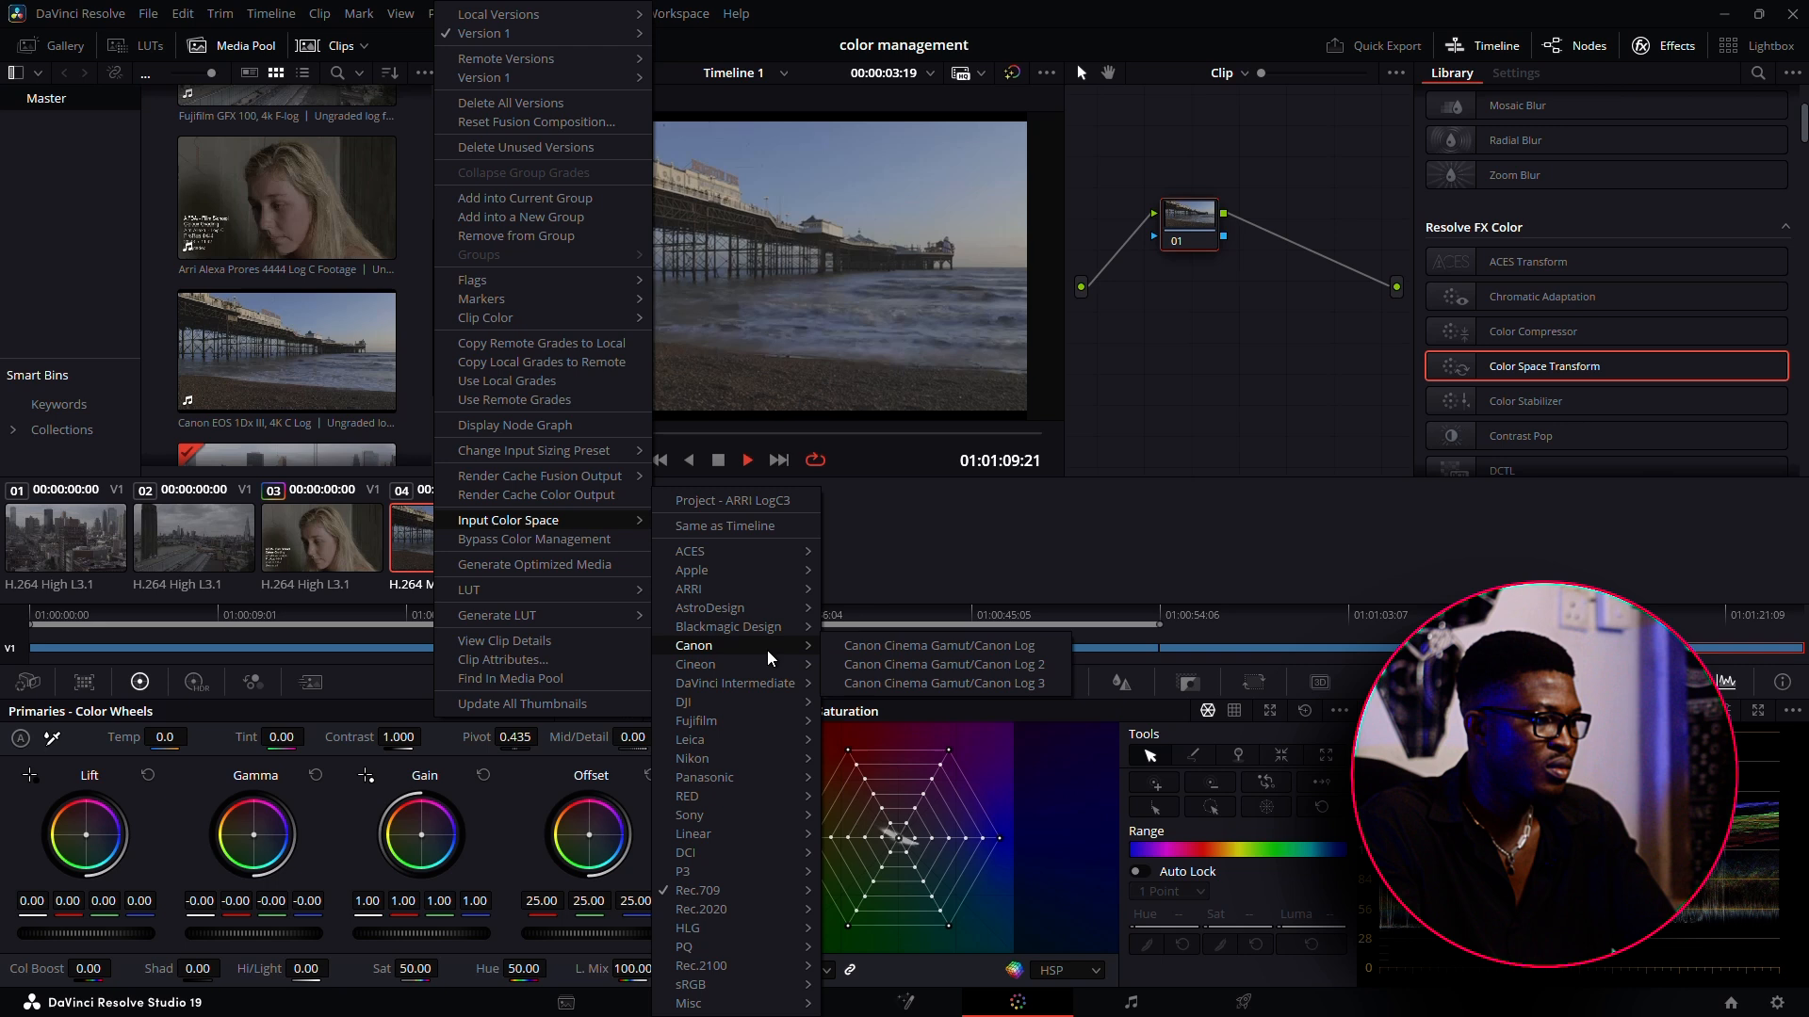
{"action": "left_click", "coordinate": [958, 645]}
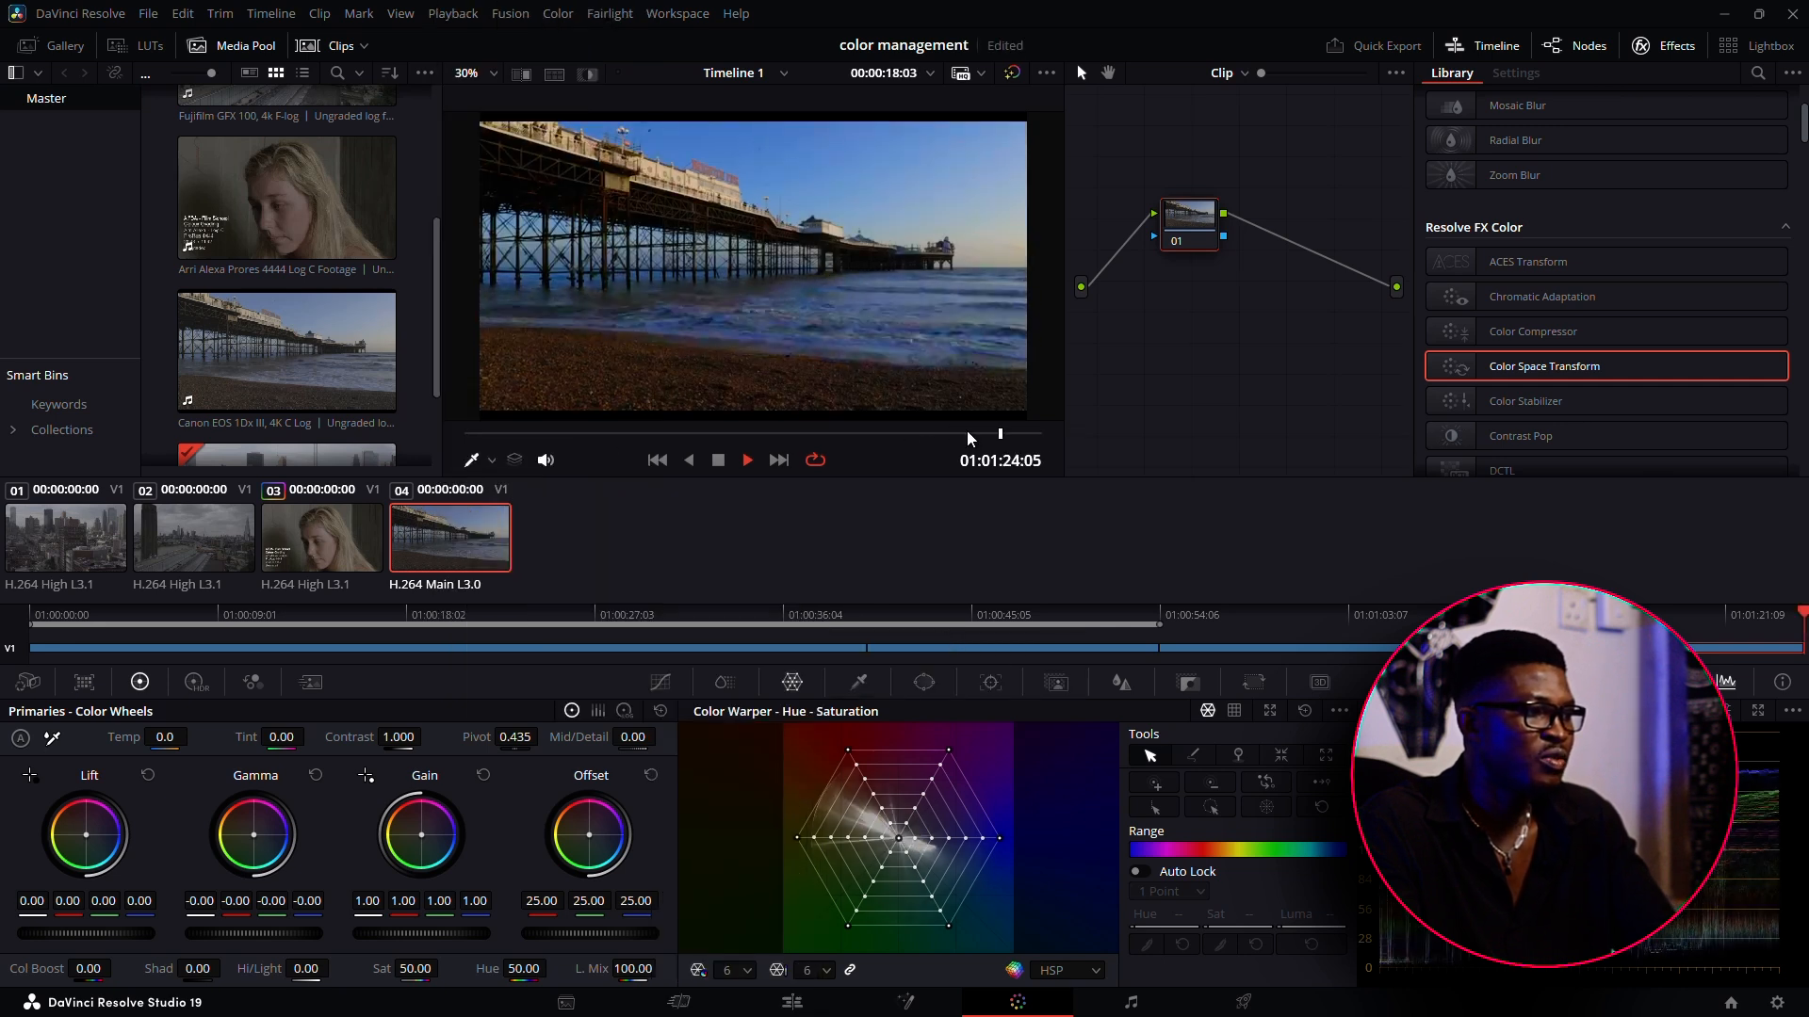
Review the managed color of clips 04, 03 and 02, and reposition node 01 in clip 04's graph
{"action": "left_click_drag", "start_coordinate": [710, 434], "coordinate": [685, 433]}
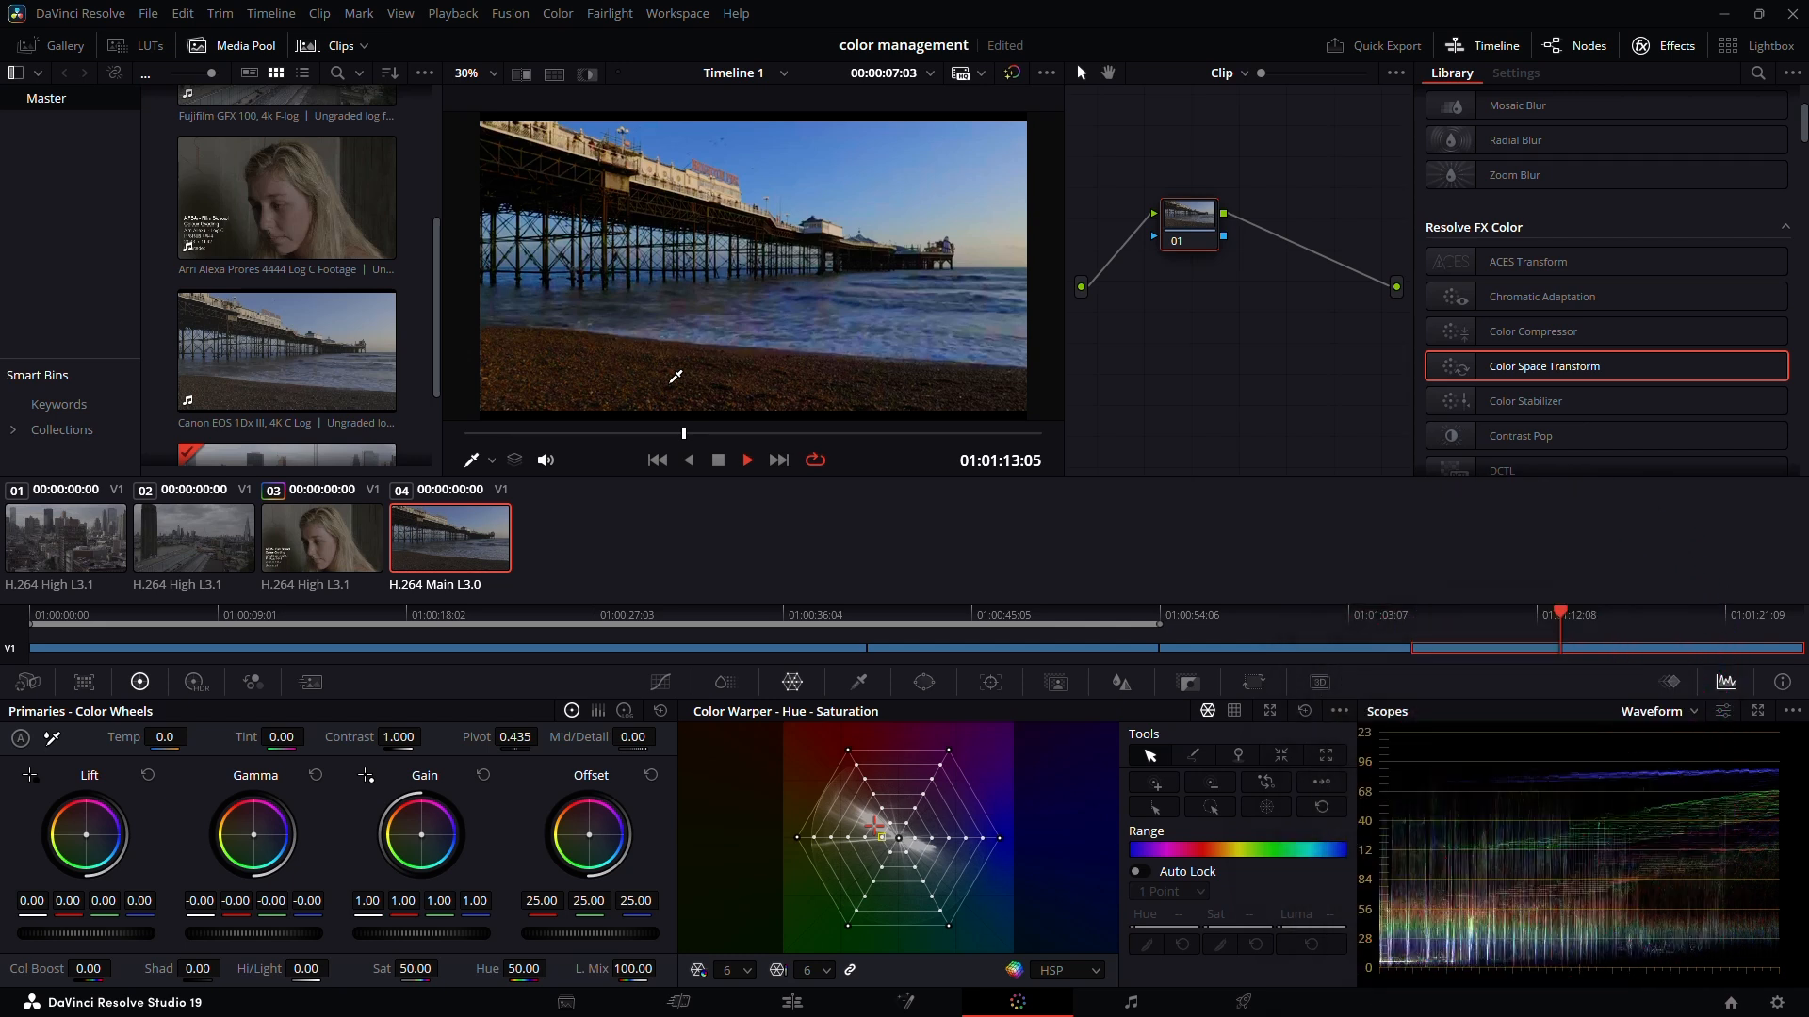
{"action": "left_click", "coordinate": [339, 540]}
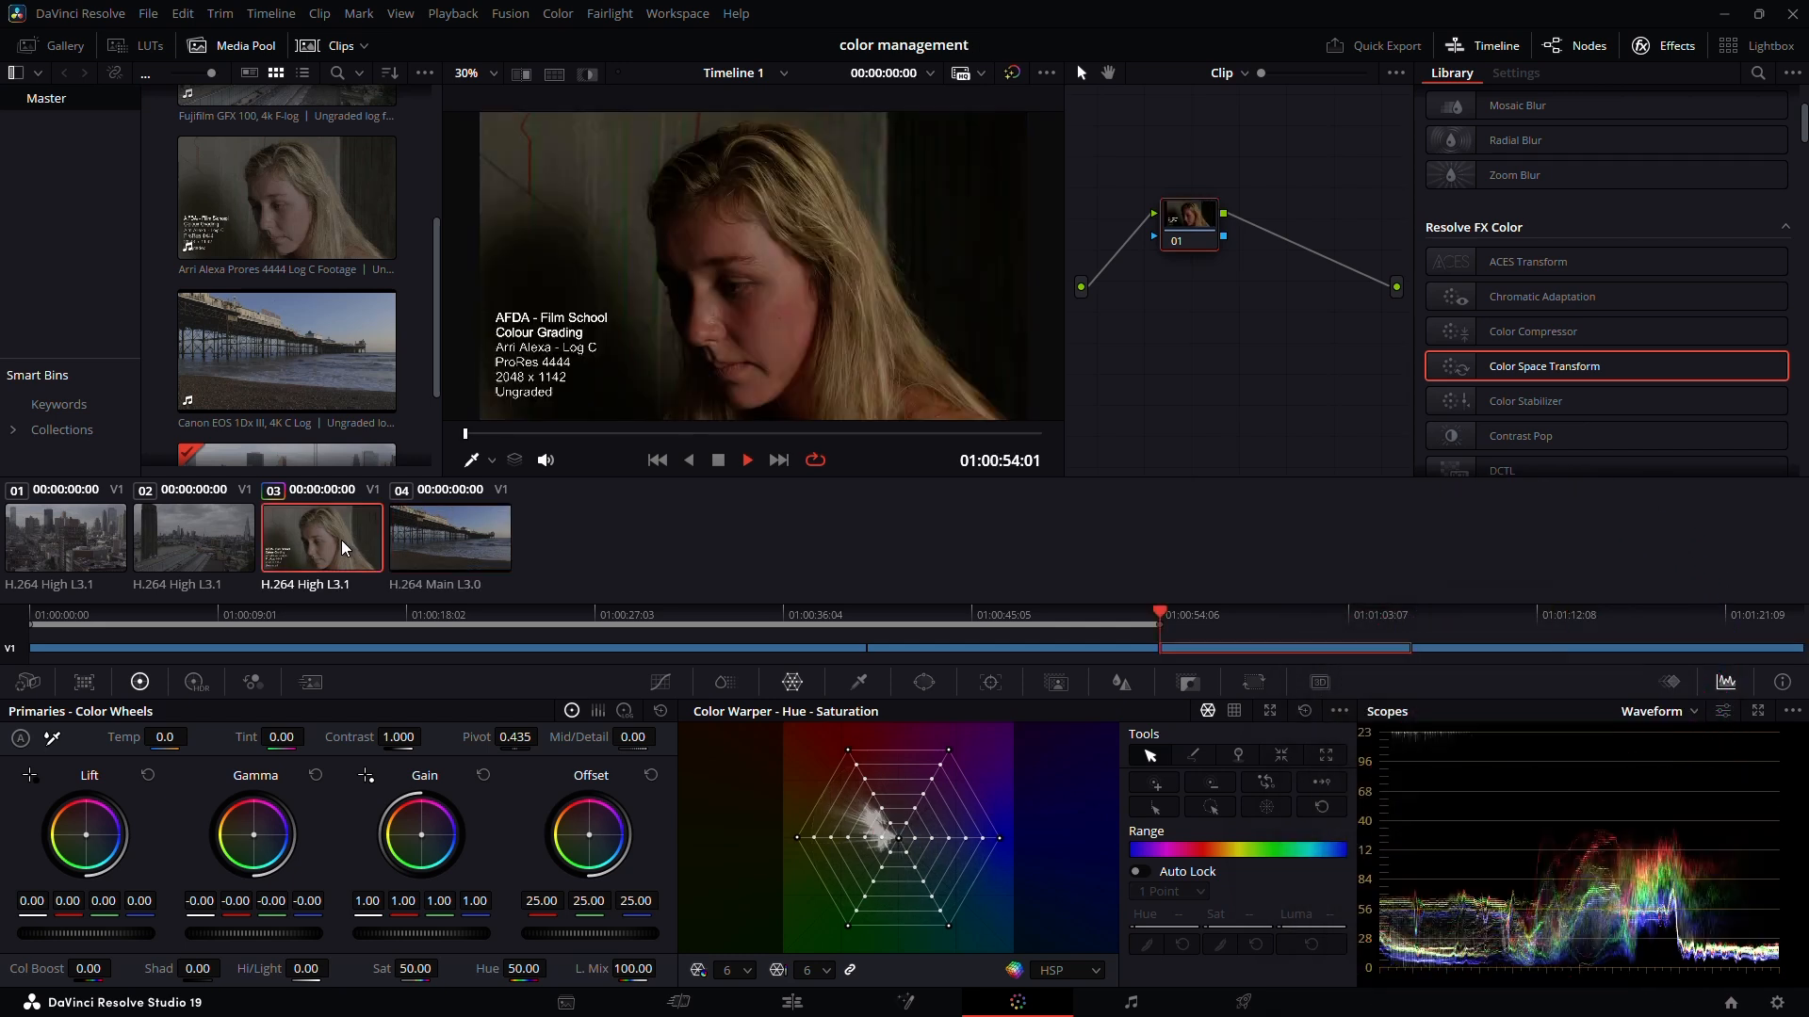
{"action": "left_click", "coordinate": [180, 557]}
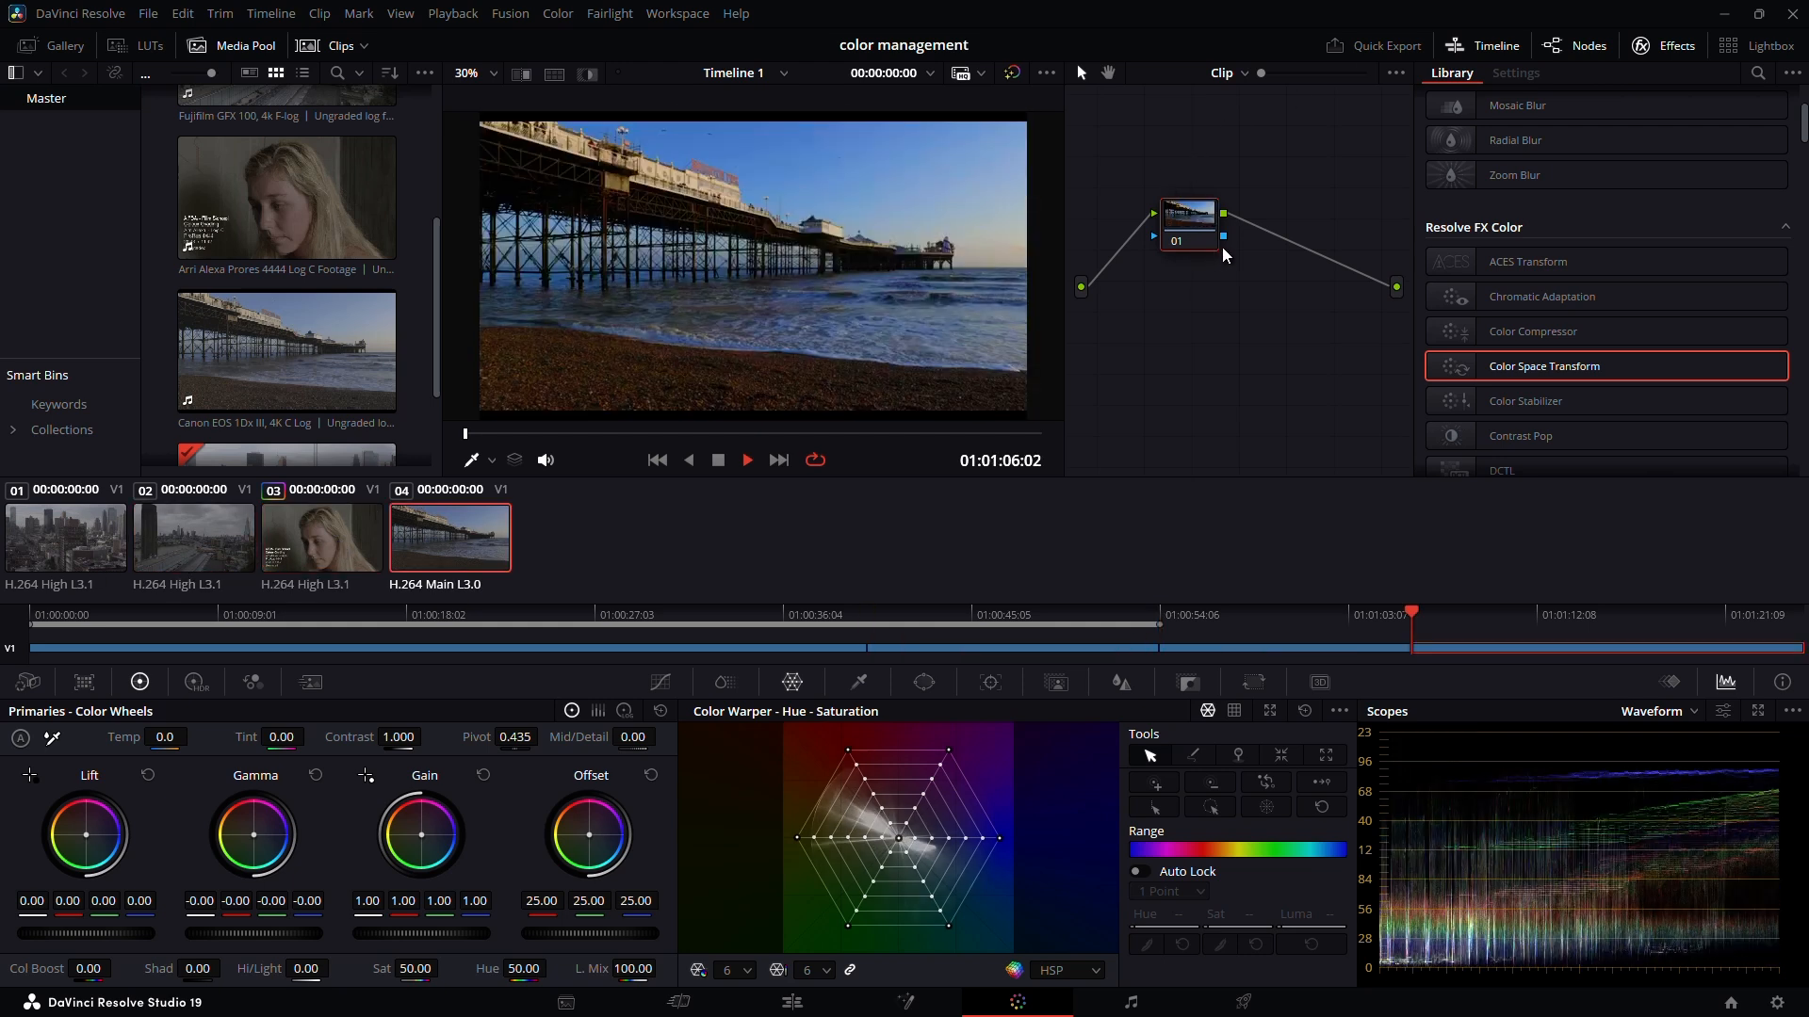
{"action": "left_click_drag", "start_coordinate": [1223, 247], "coordinate": [1183, 251]}
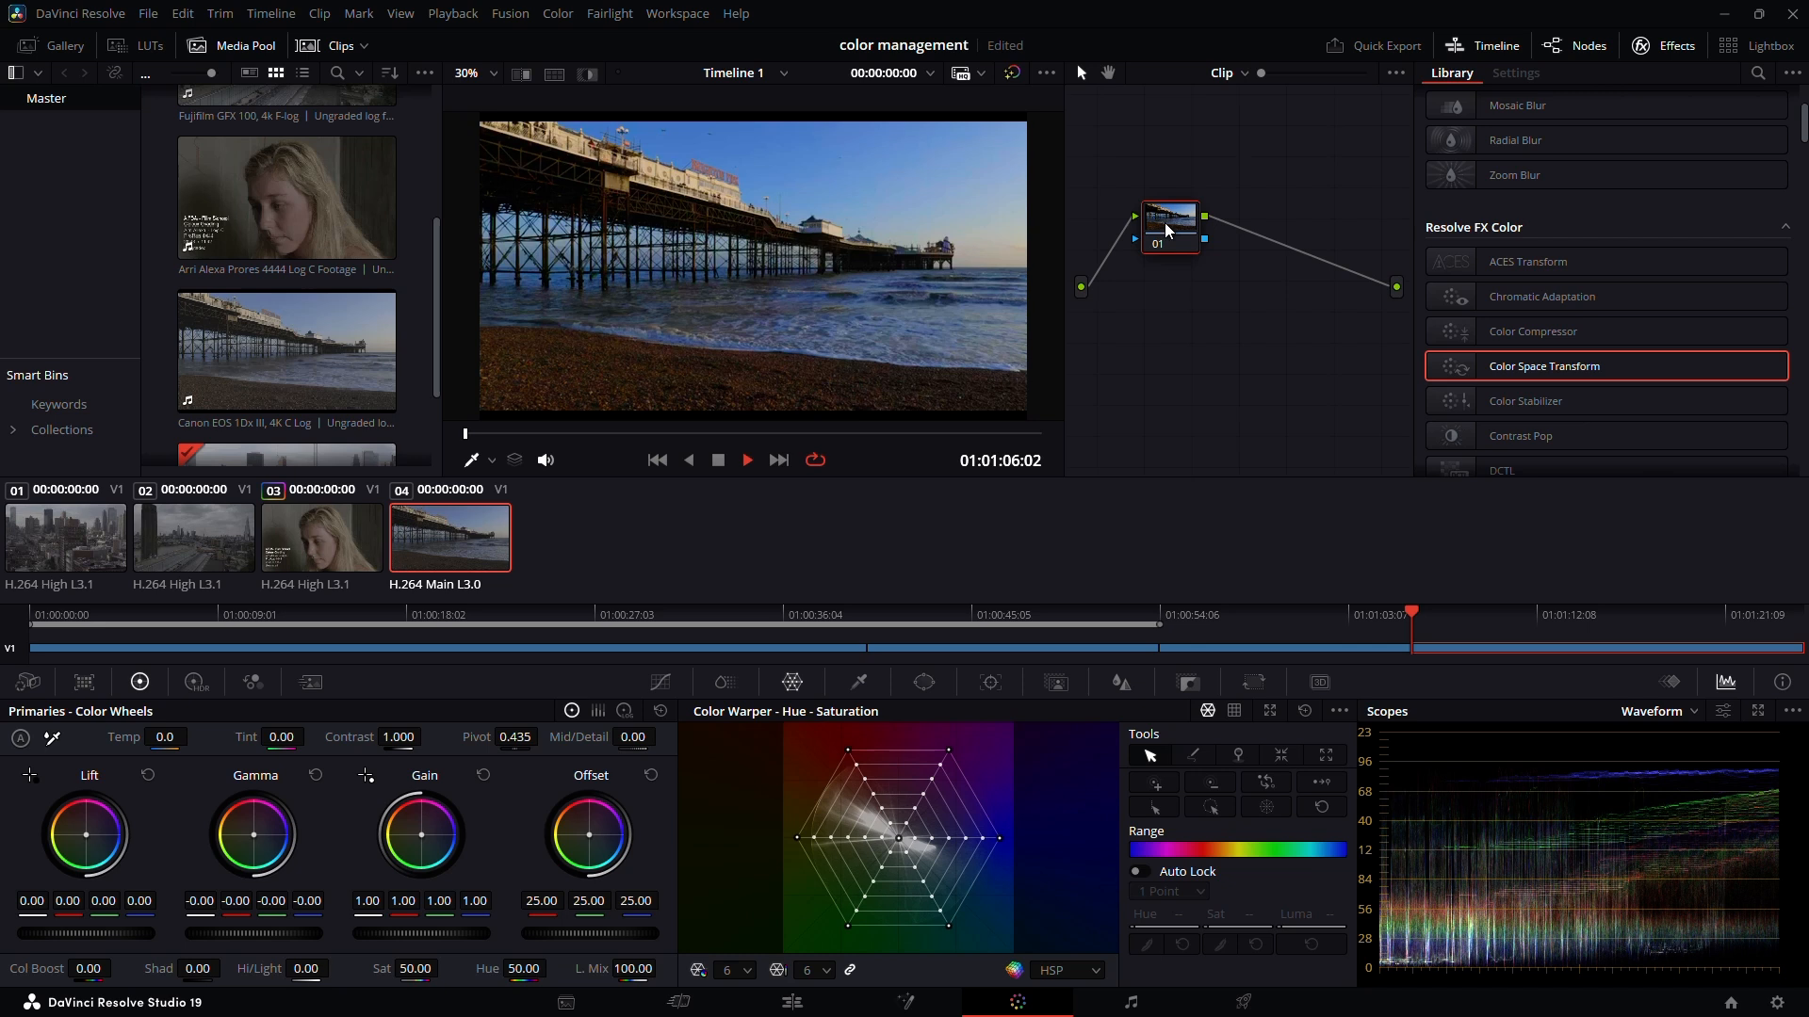
Reposition node 01 in the pier clip's graph and add a serial node after it
{"action": "left_click_drag", "start_coordinate": [1164, 222], "coordinate": [1196, 236]}
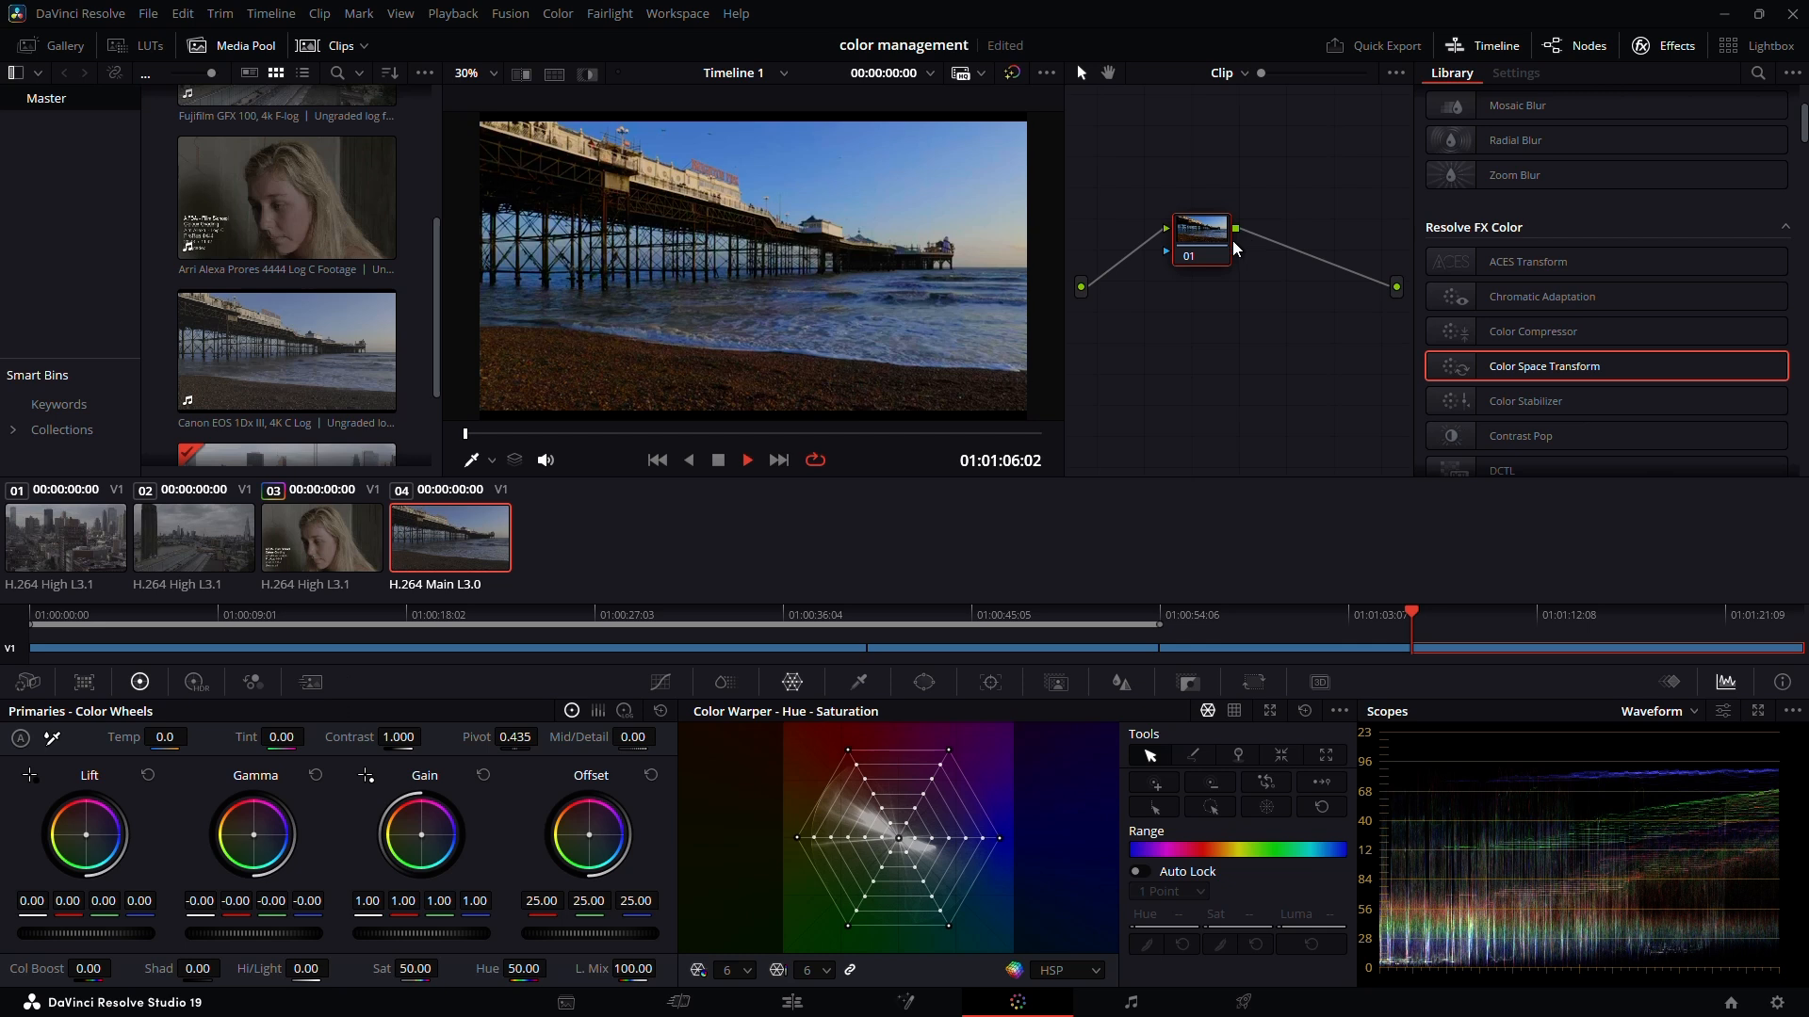
{"action": "key", "text": "alt+s"}
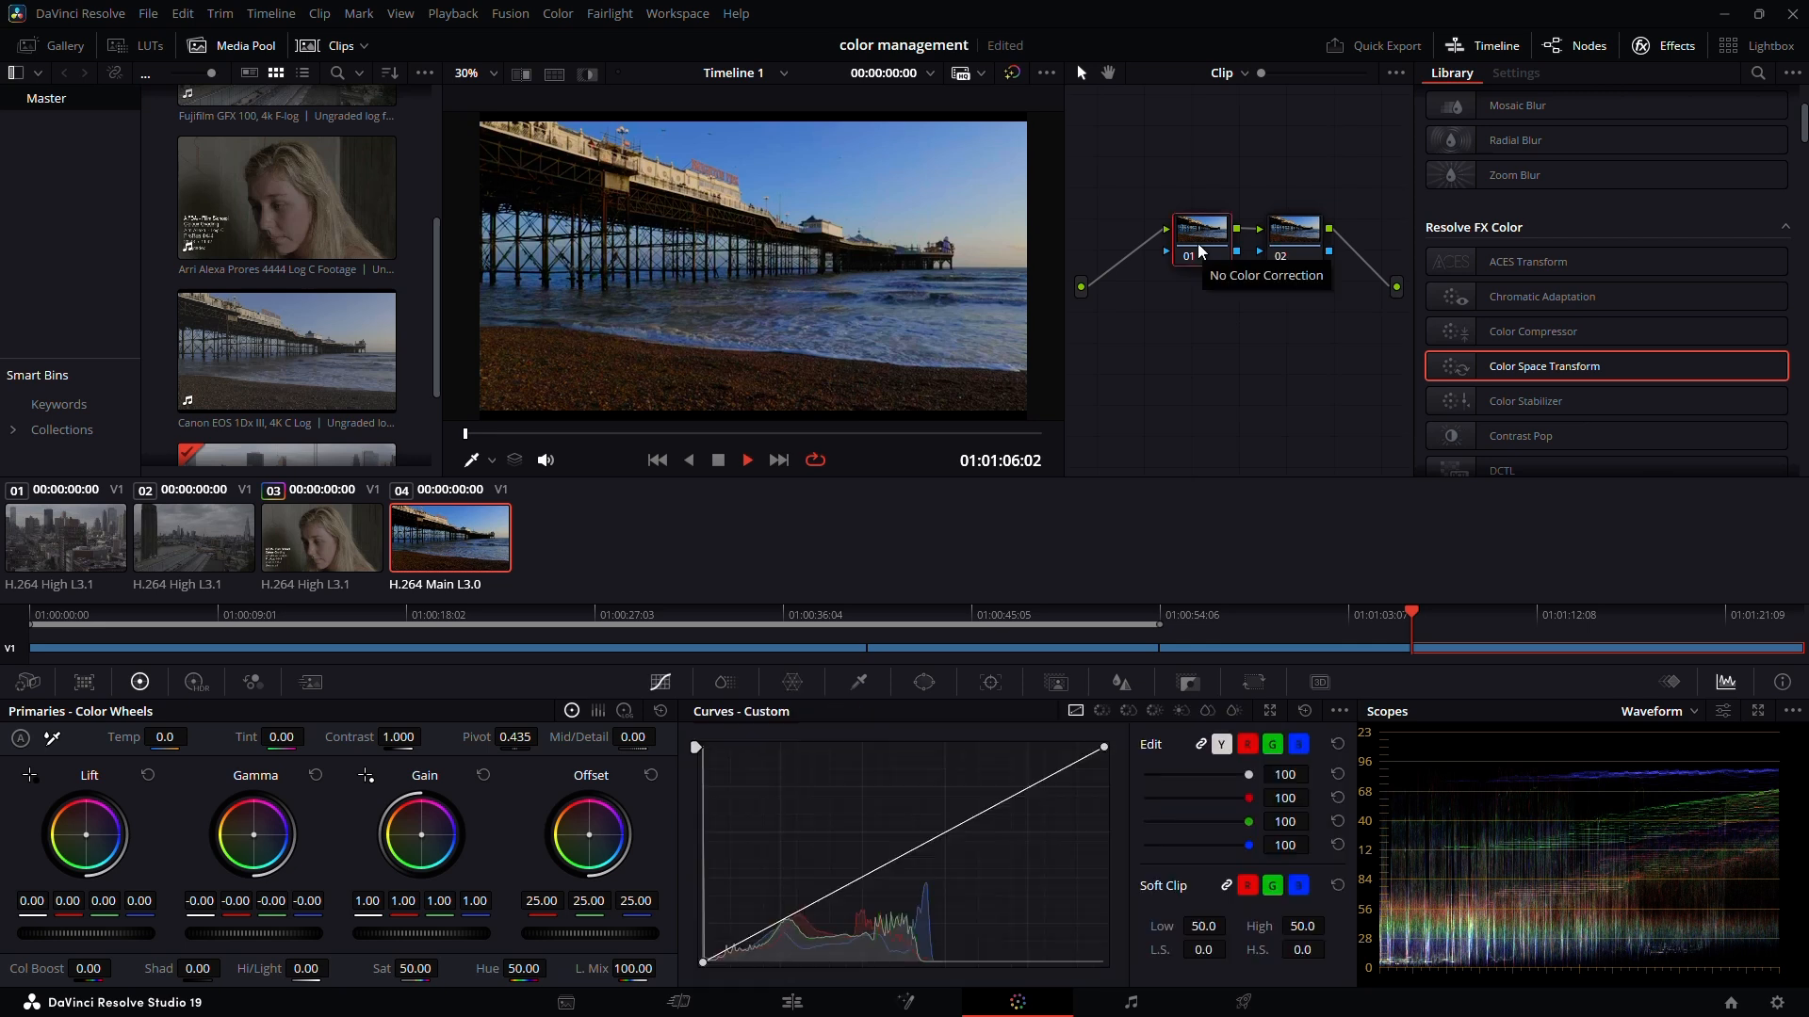
Change the project's timeline color space to Rec.709 Gamma 2.2 in the color management settings and save
{"action": "left_click", "coordinate": [1776, 1002]}
{"action": "left_click", "coordinate": [957, 335]}
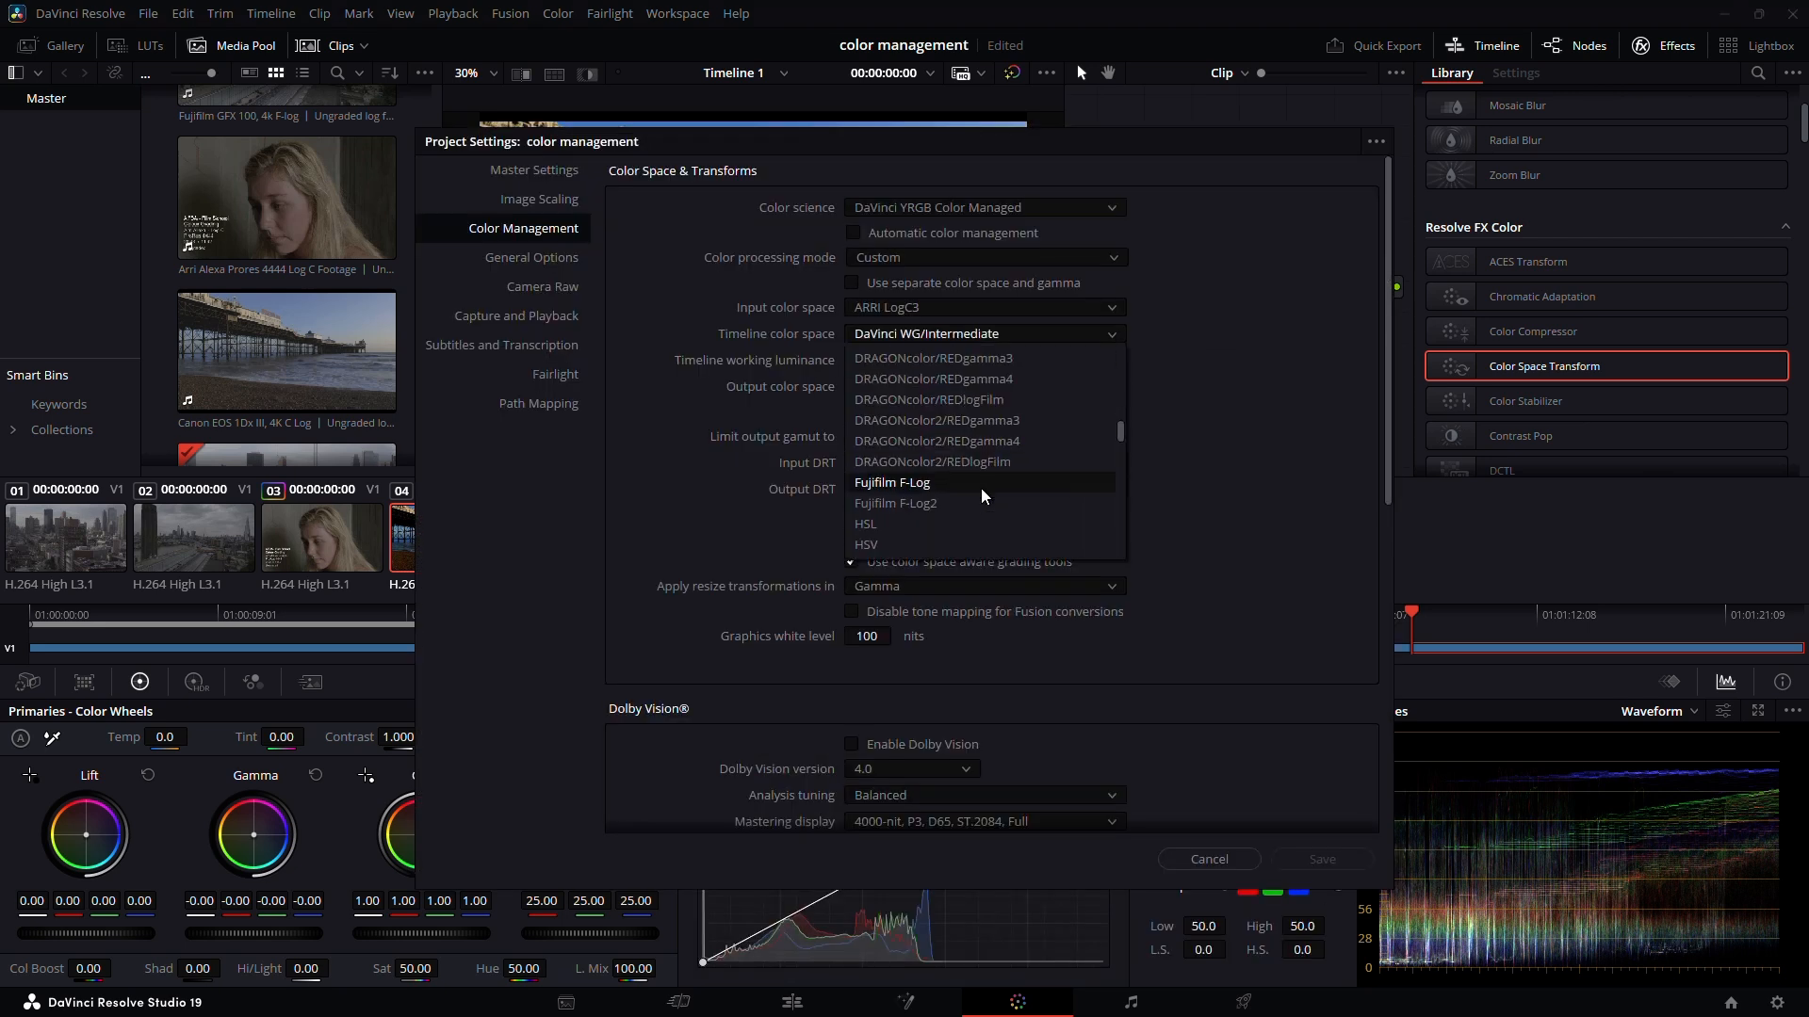
{"action": "scroll", "coordinate": [980, 494], "scroll_direction": "down", "scroll_amount": 8}
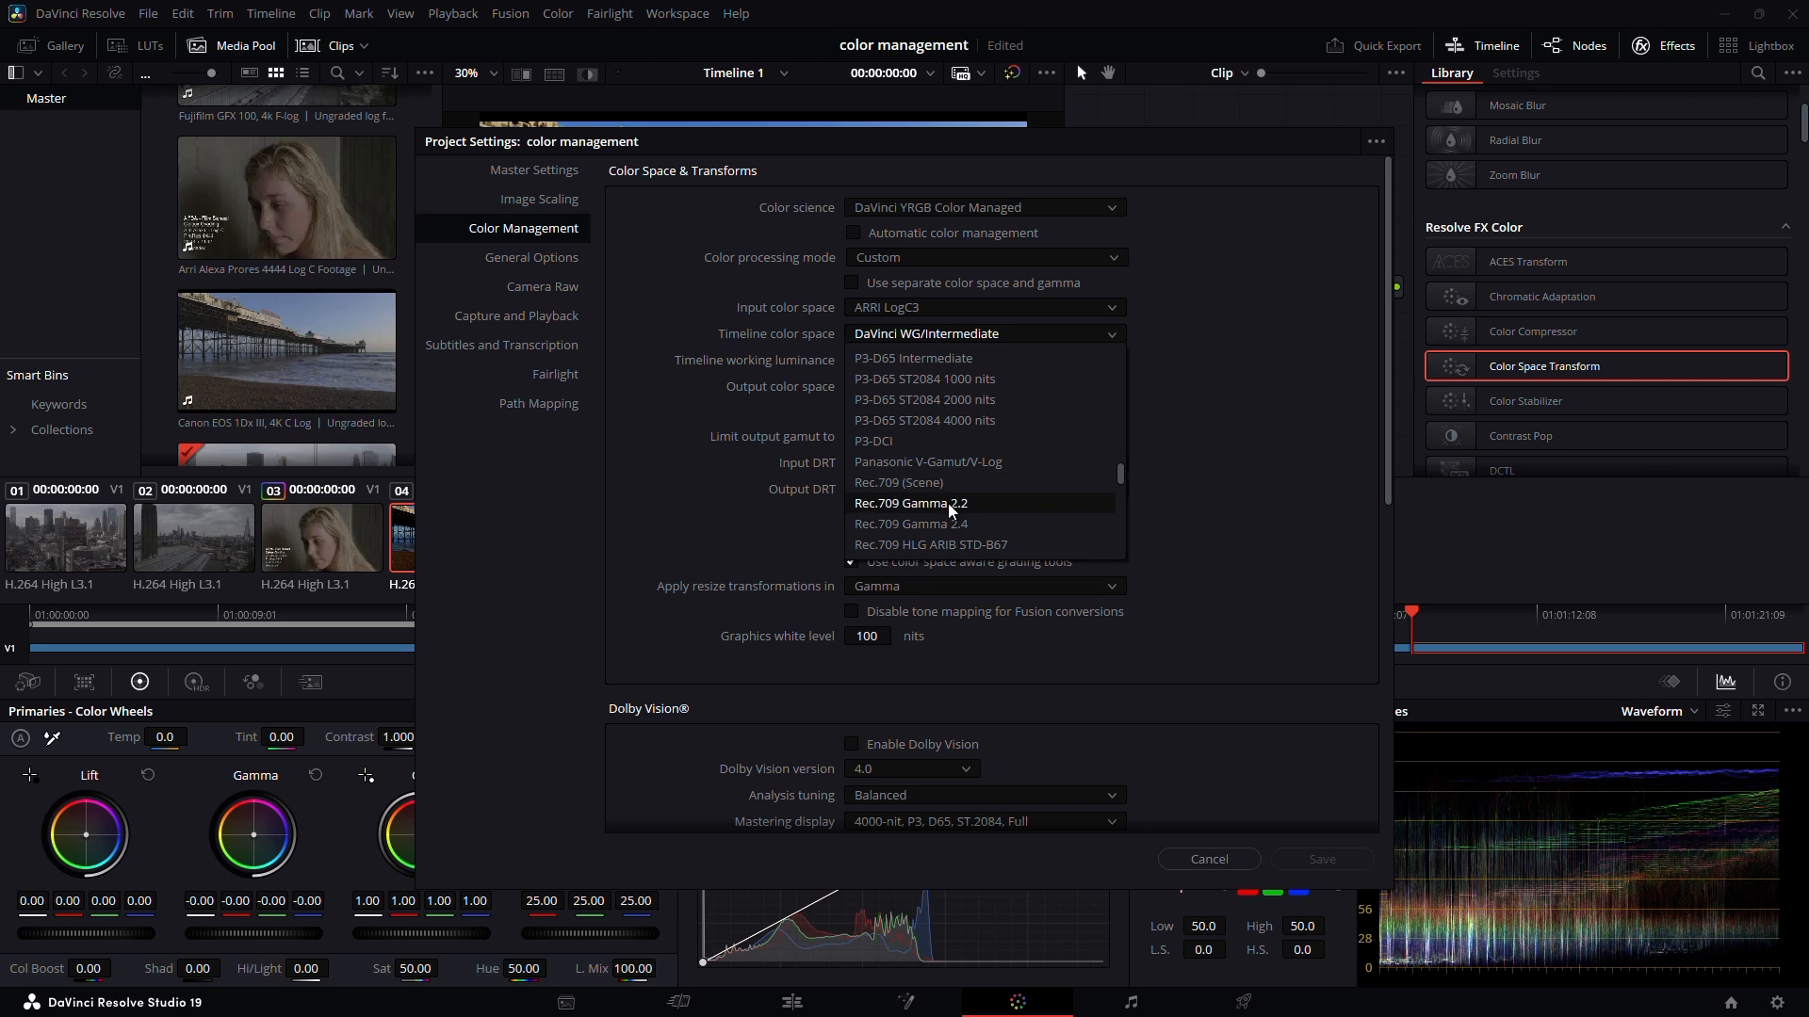
{"action": "left_click", "coordinate": [945, 484]}
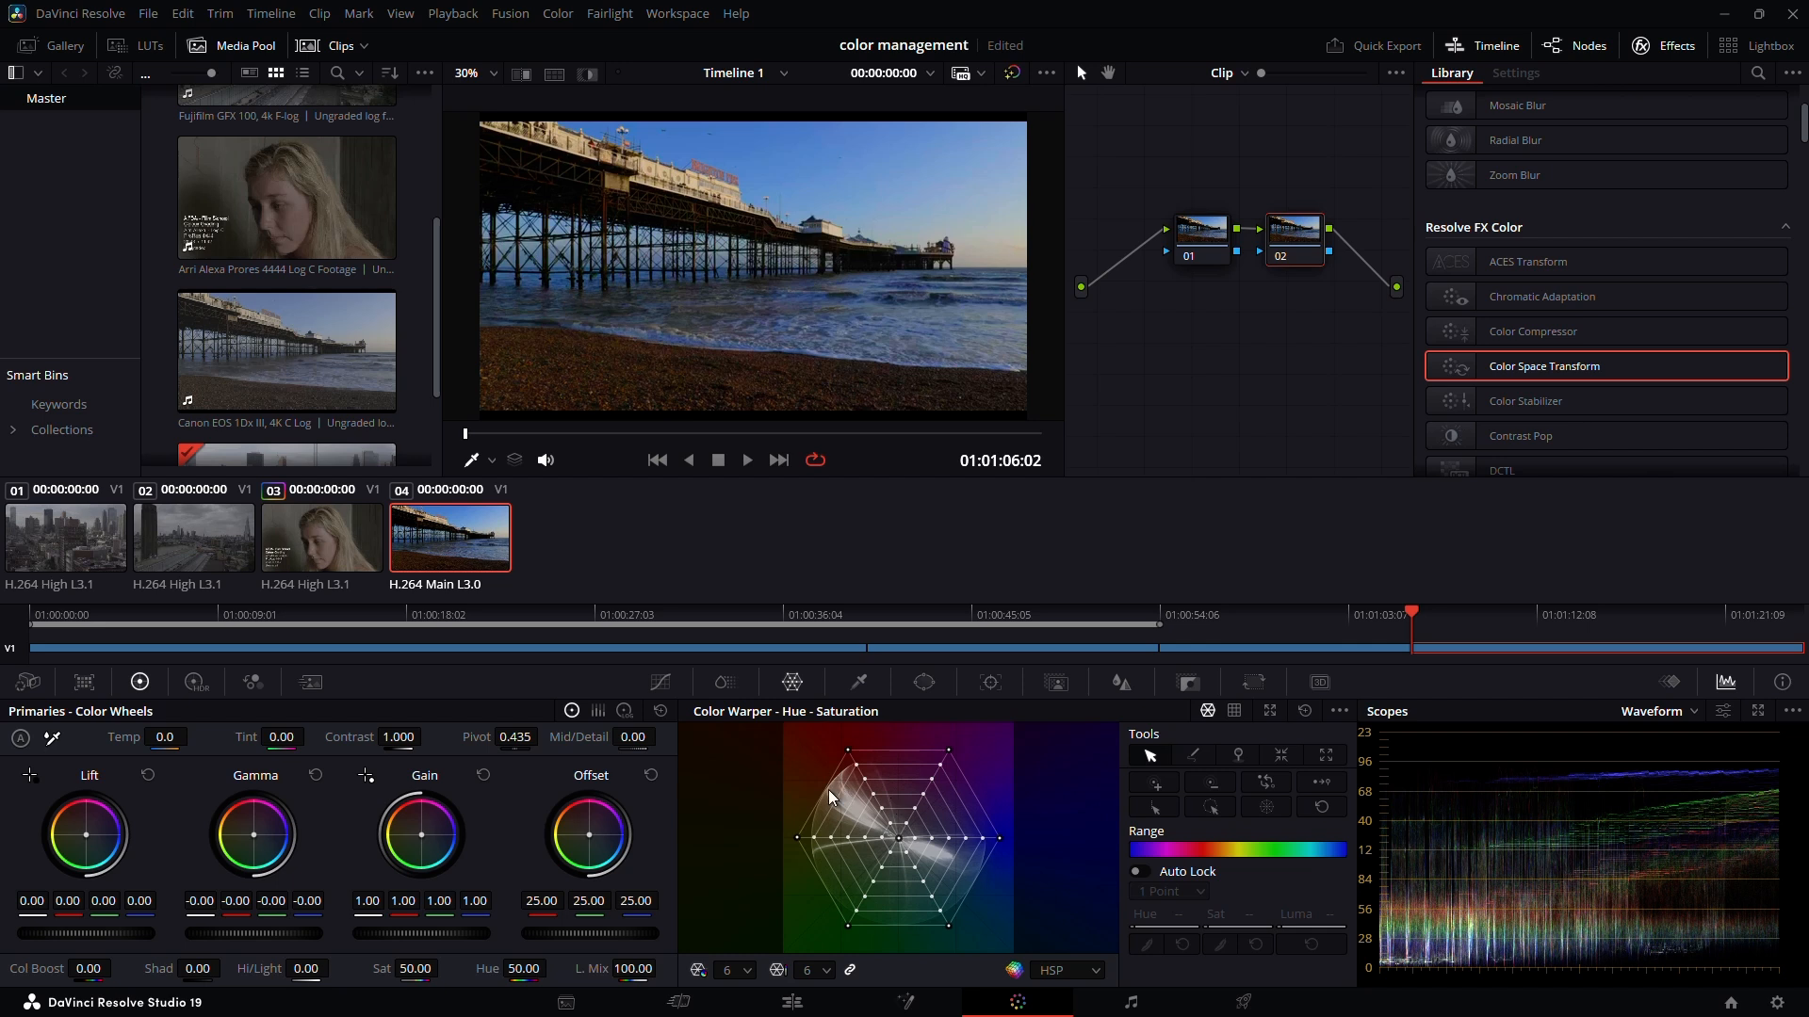
Set the timeline color space back to DaVinci WG/Intermediate in the project's color management settings
{"action": "left_click", "coordinate": [1777, 1002]}
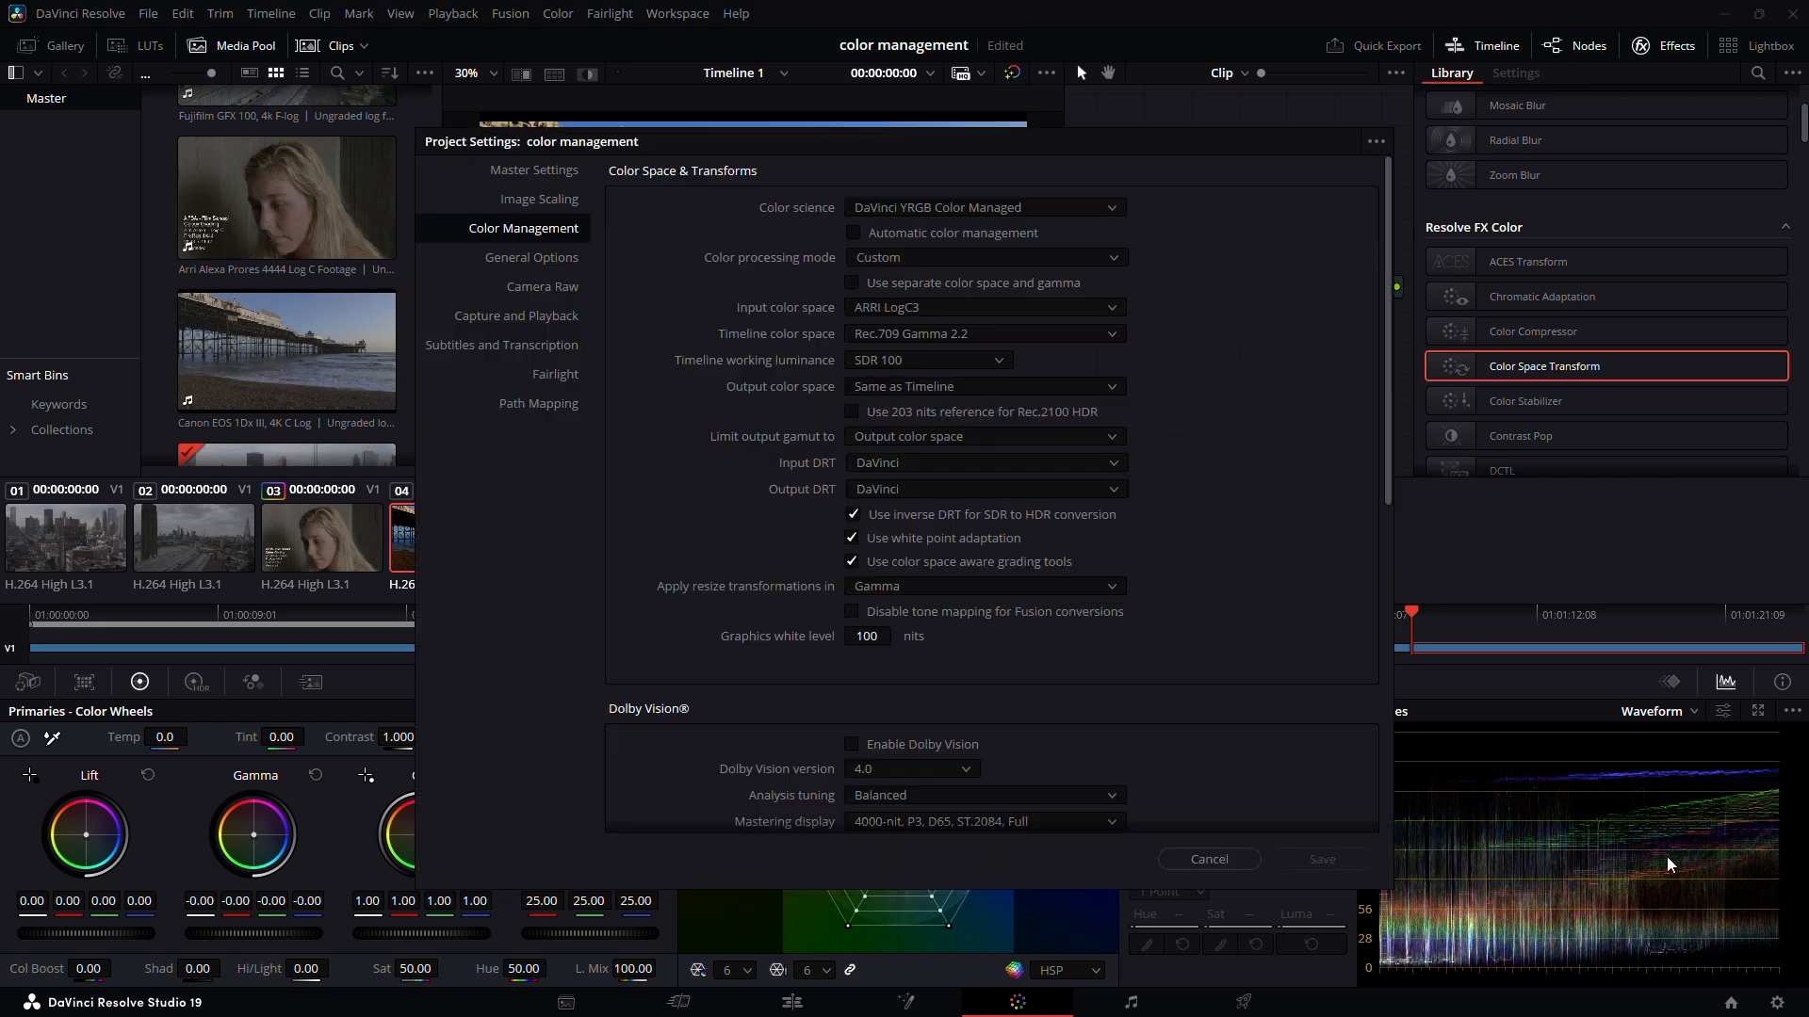
{"action": "left_click", "coordinate": [942, 333]}
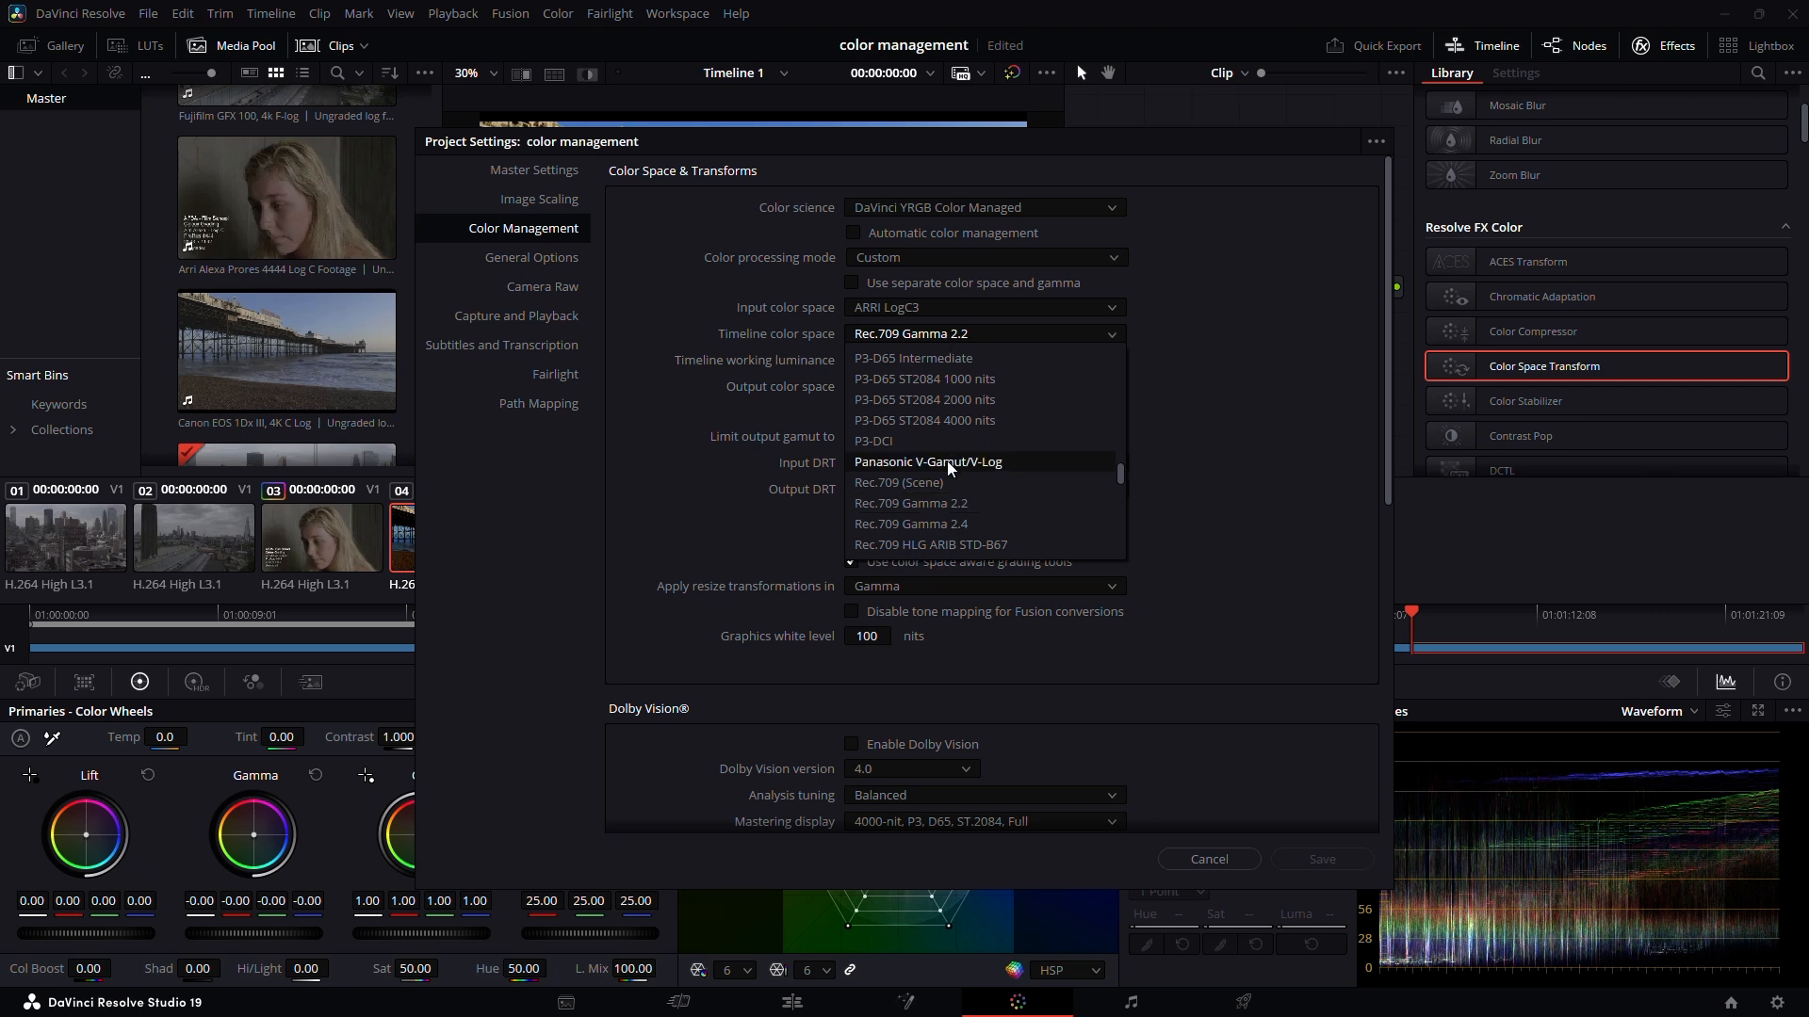
{"action": "scroll", "coordinate": [946, 460], "scroll_direction": "up", "scroll_amount": 5}
{"action": "left_click", "coordinate": [965, 358]}
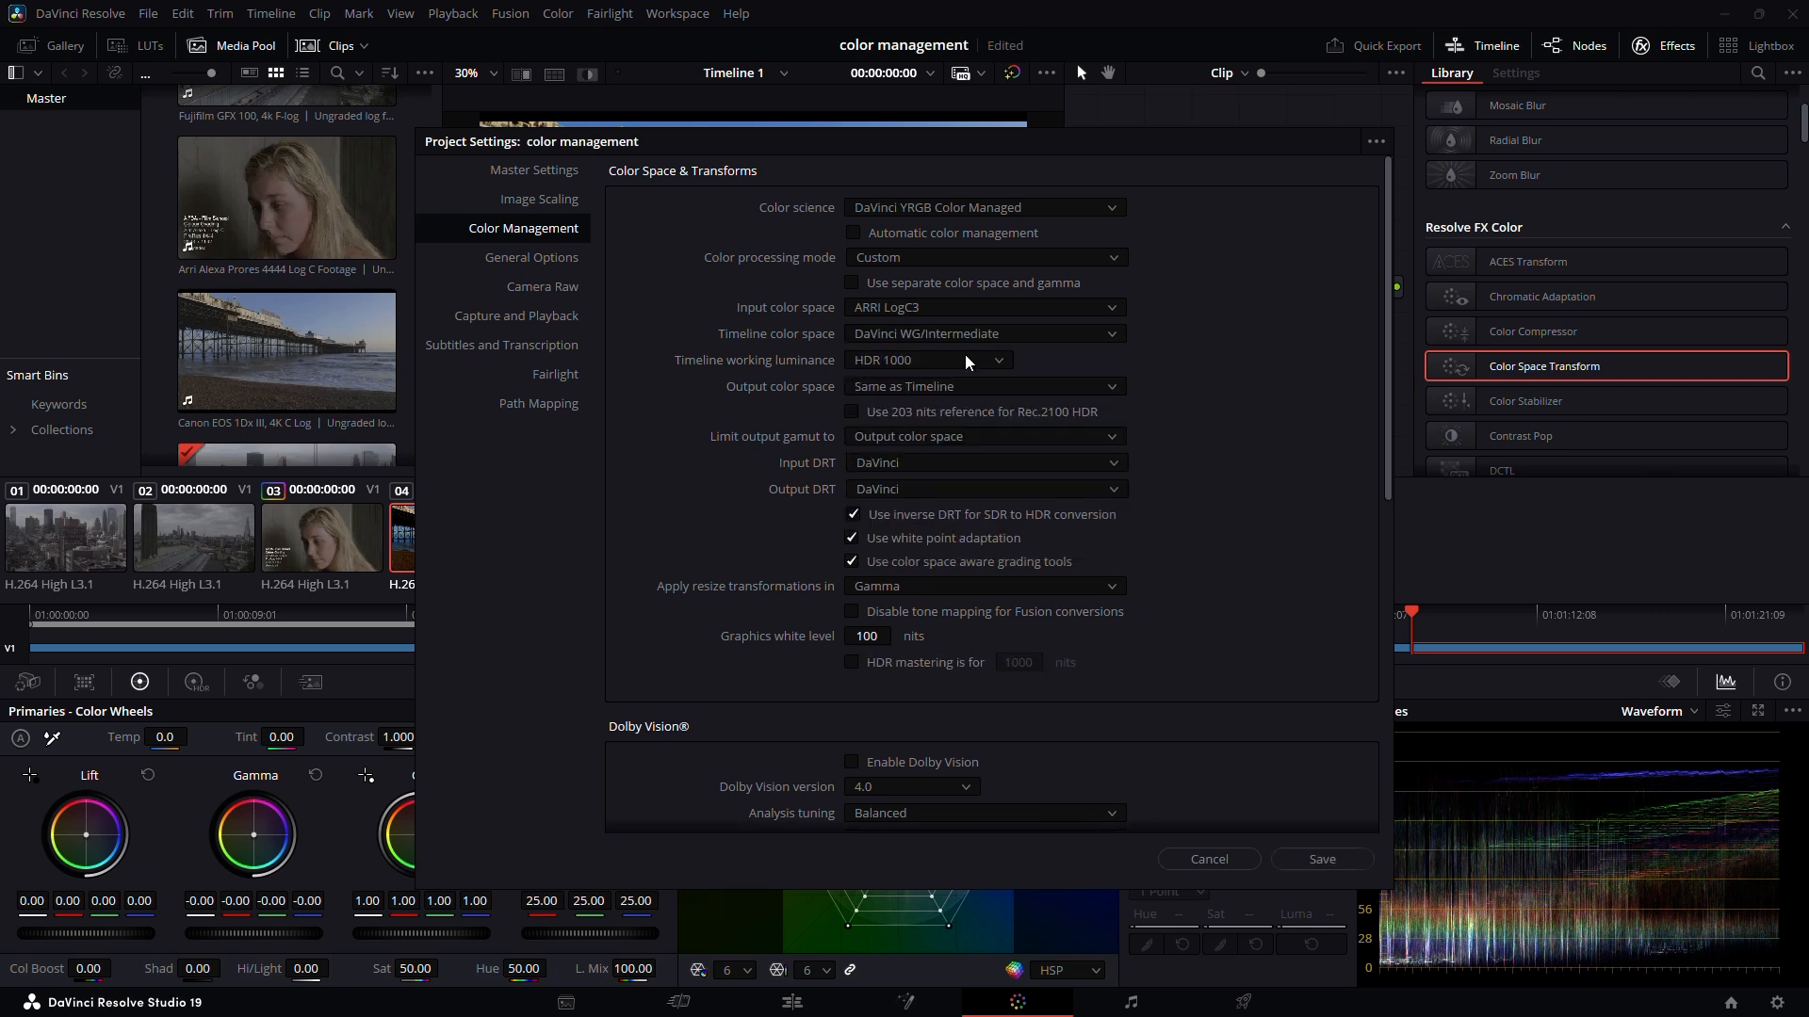
Set the project's output color space to Rec.709 Gamma 2.2 and save the project settings
{"action": "left_click", "coordinate": [933, 386]}
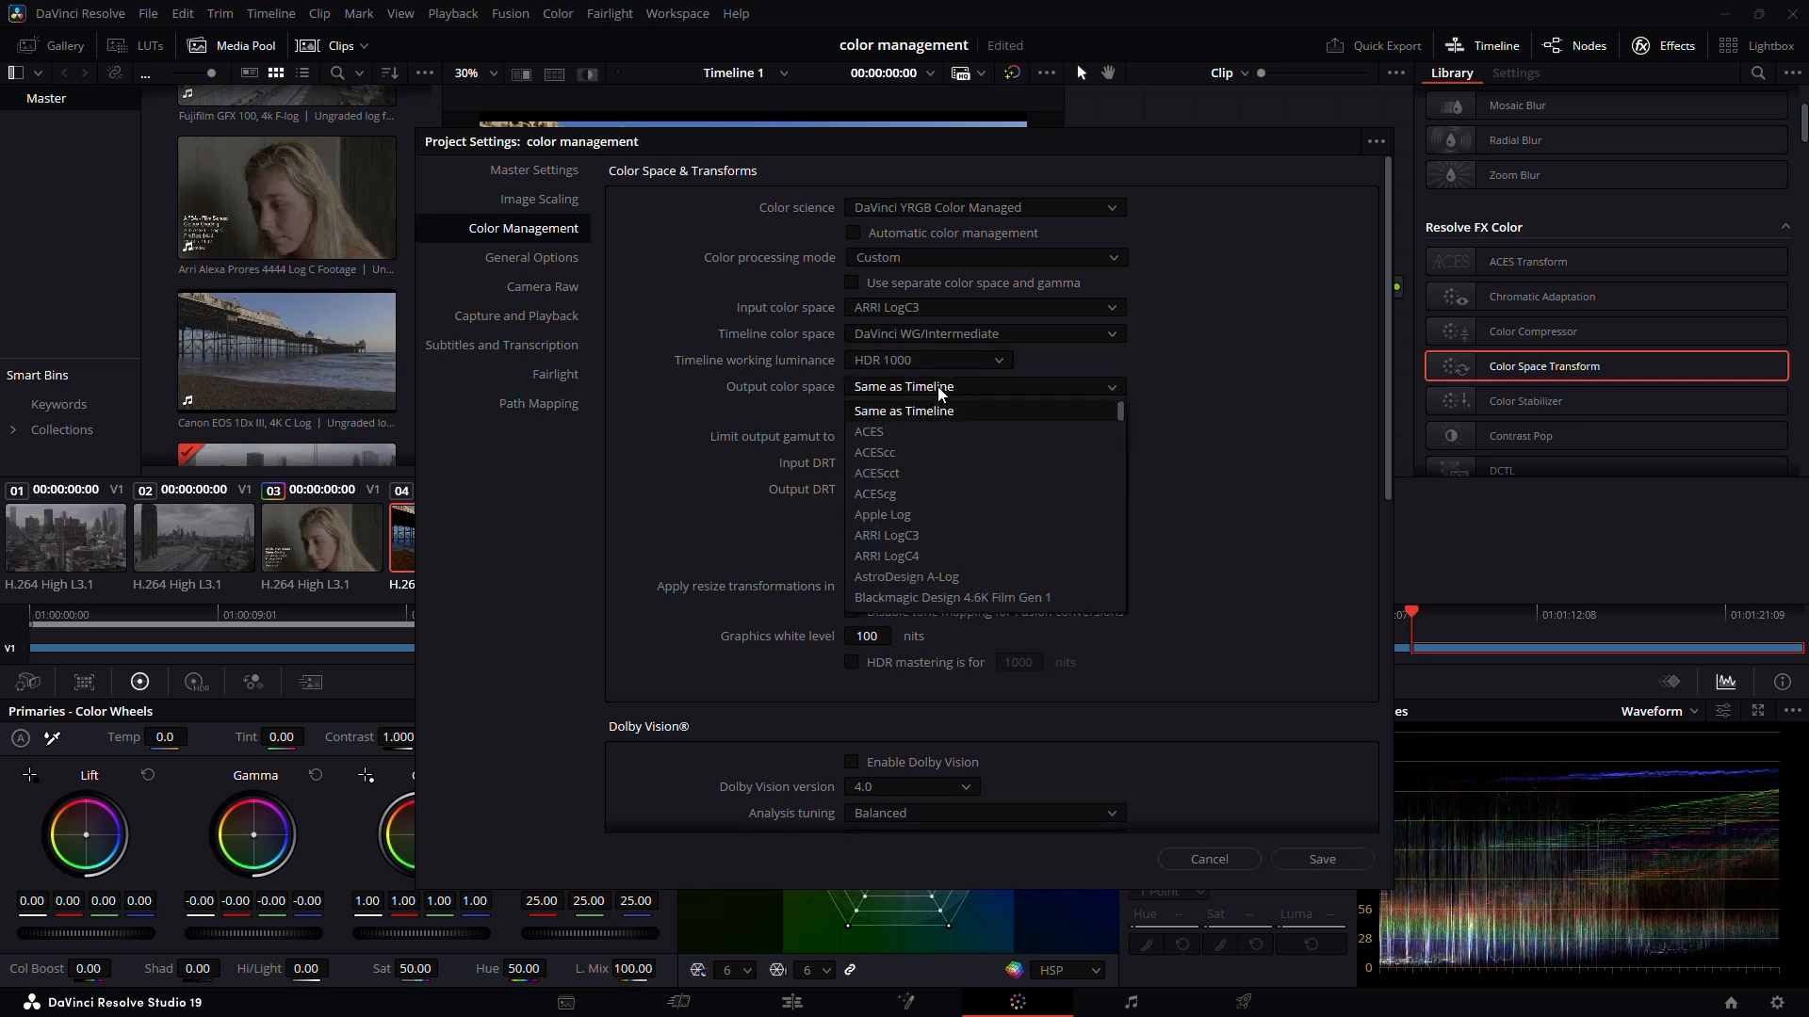
{"action": "scroll", "coordinate": [947, 562], "scroll_direction": "down", "scroll_amount": 1}
{"action": "scroll", "coordinate": [948, 561], "scroll_direction": "down", "scroll_amount": 8}
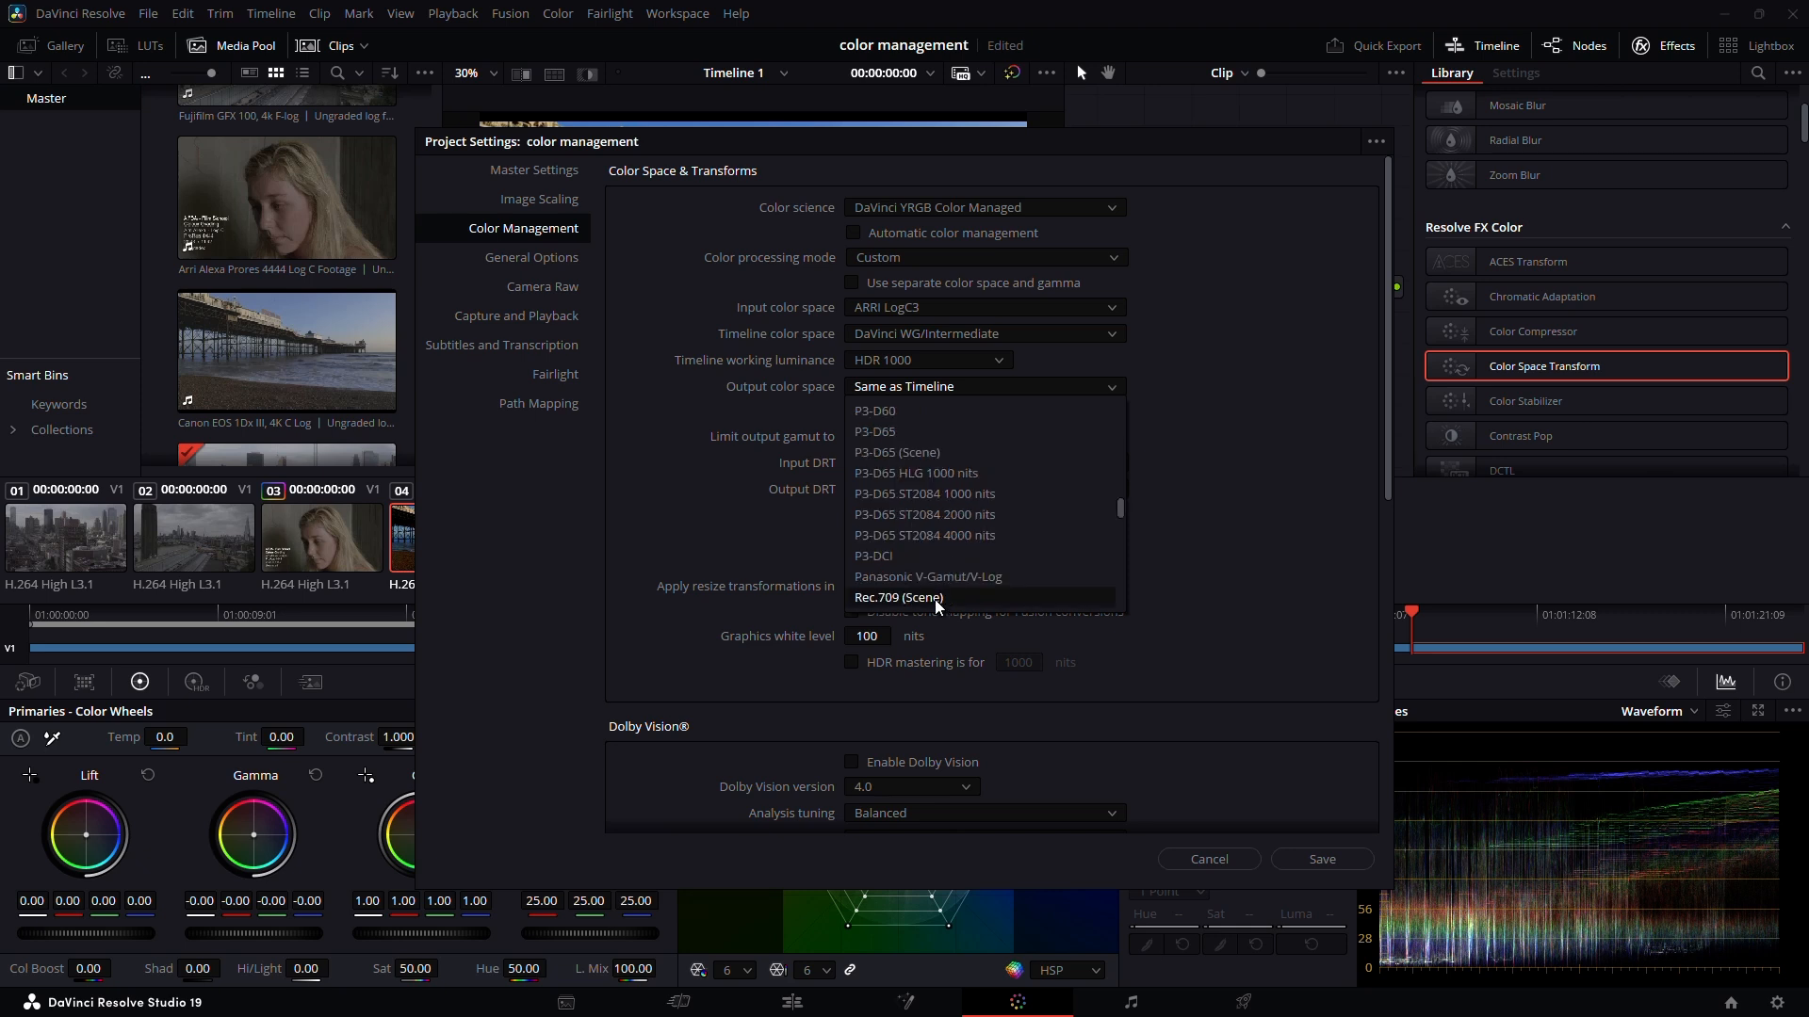
{"action": "scroll", "coordinate": [946, 584], "scroll_direction": "down", "scroll_amount": 5}
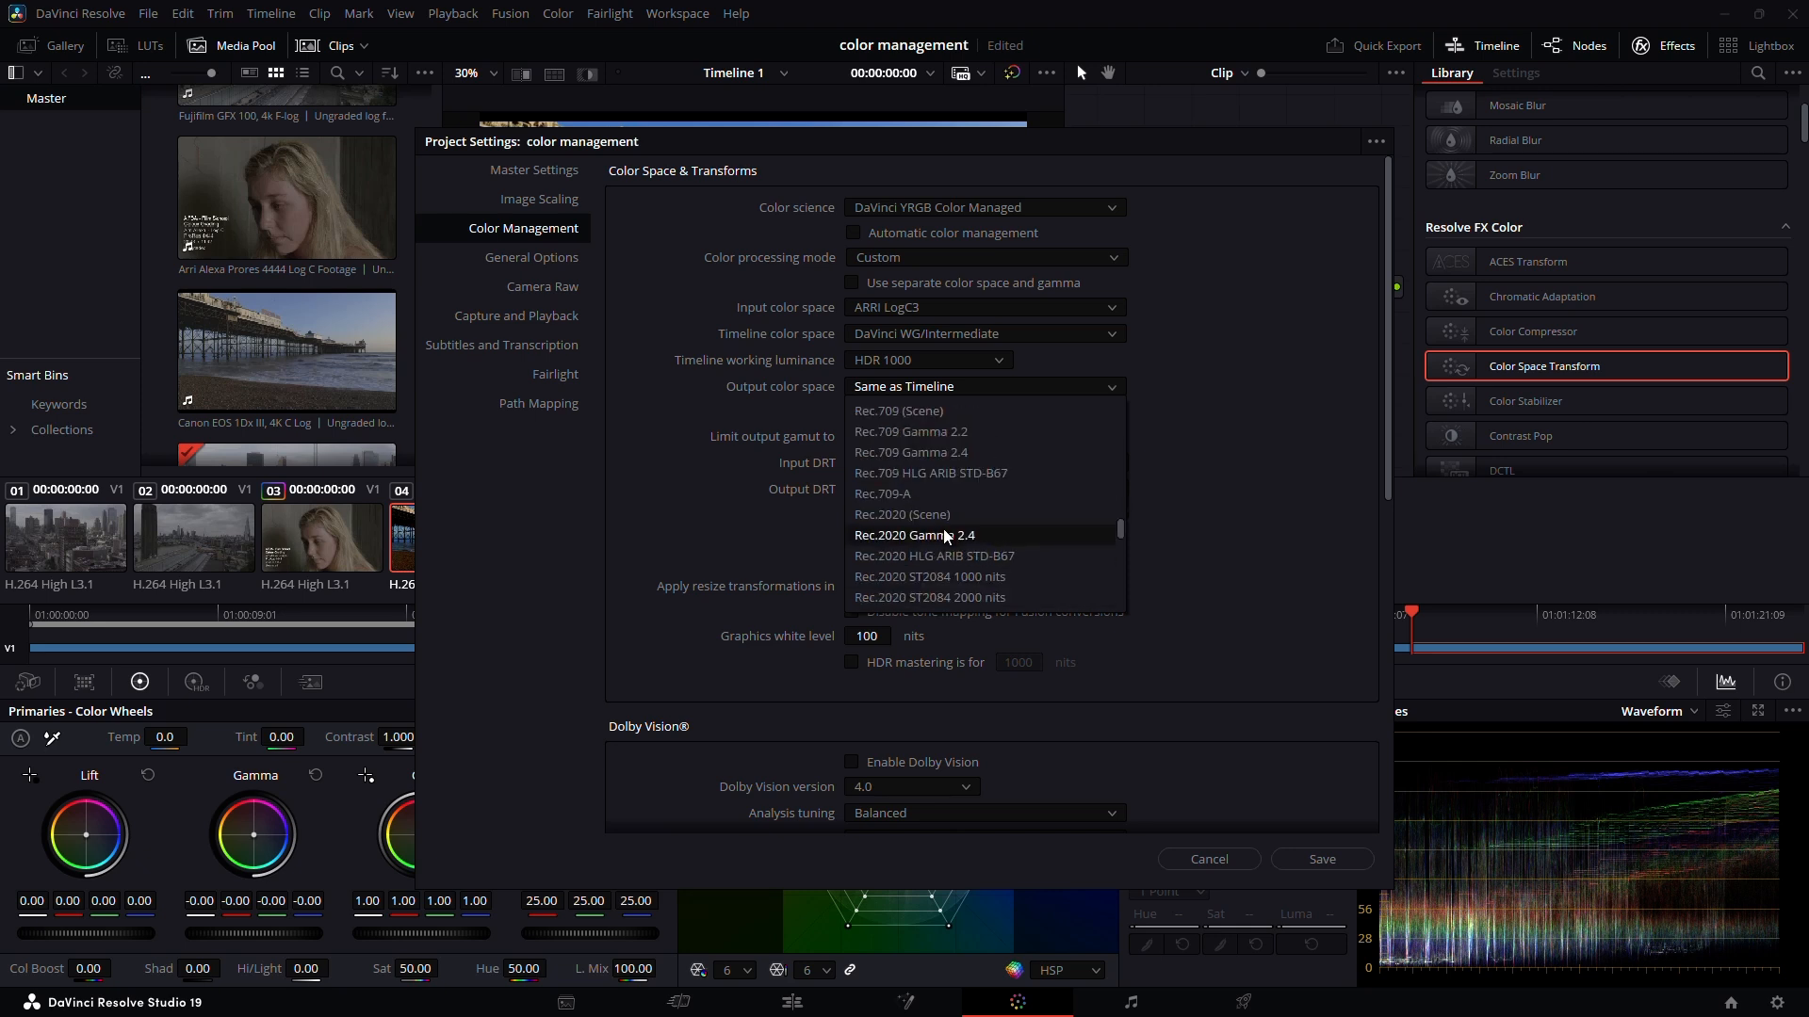
{"action": "left_click", "coordinate": [953, 432]}
{"action": "left_click", "coordinate": [1311, 855]}
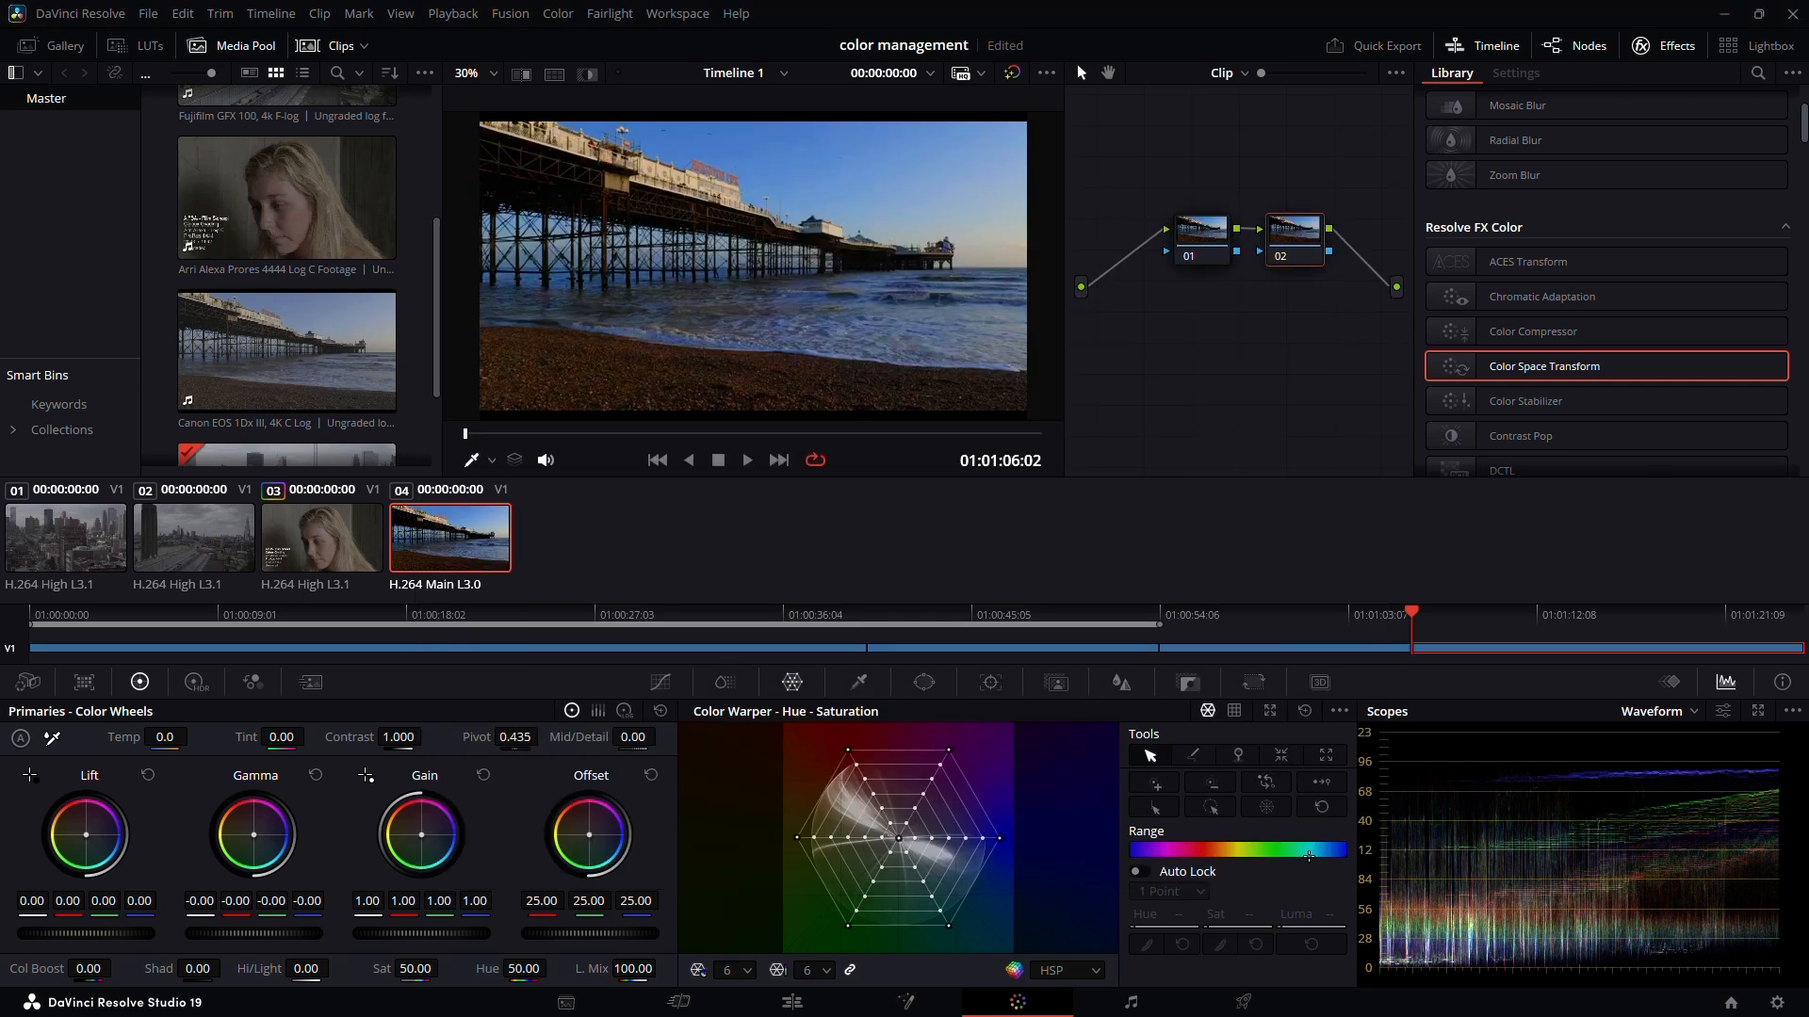